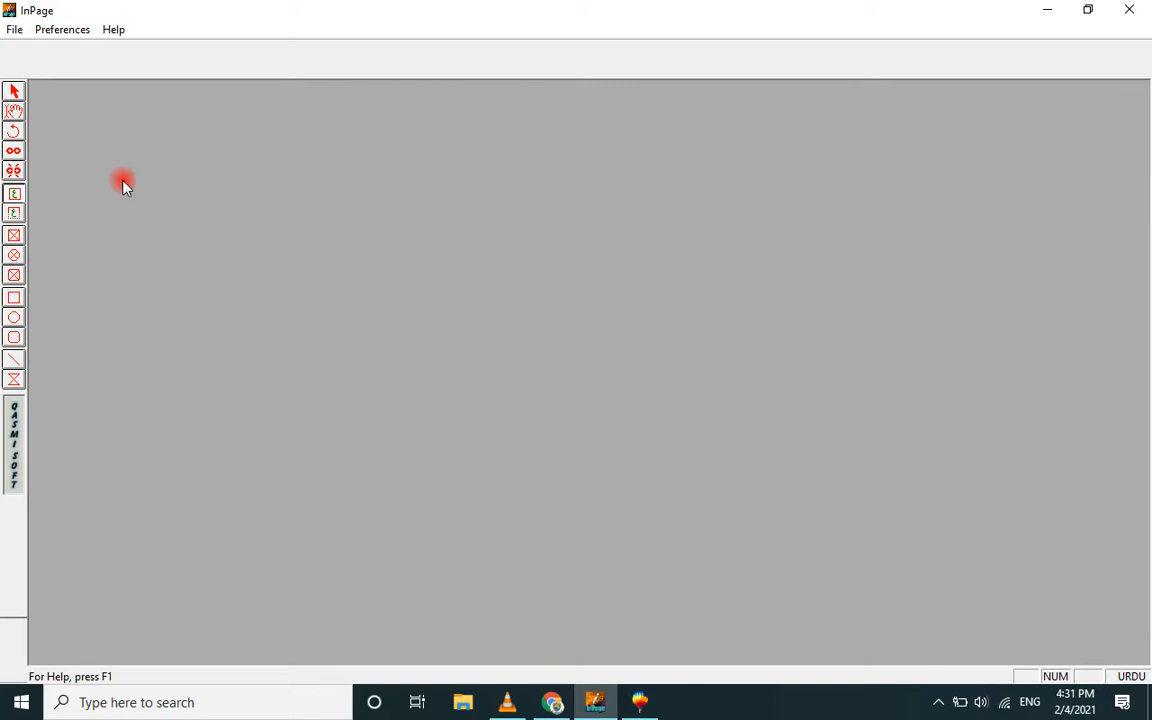
- Start a new document and choose the A4 210x297mm page size
left_click(14, 29)
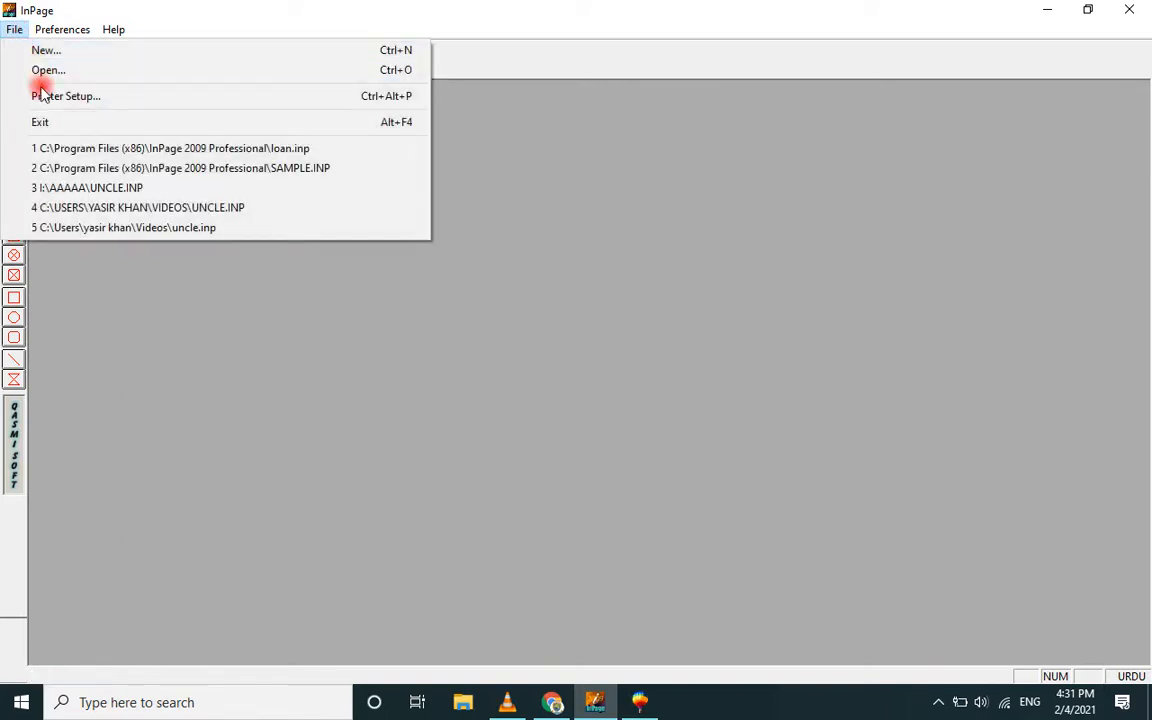
left_click(82, 51)
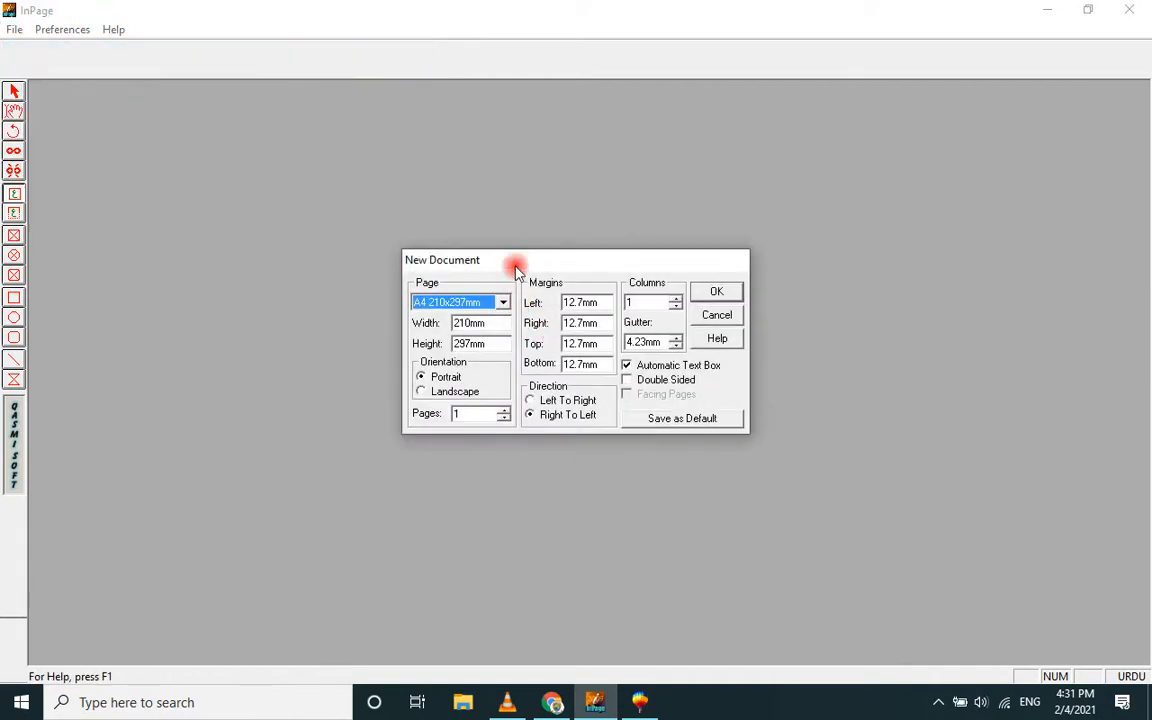
left_click(504, 302)
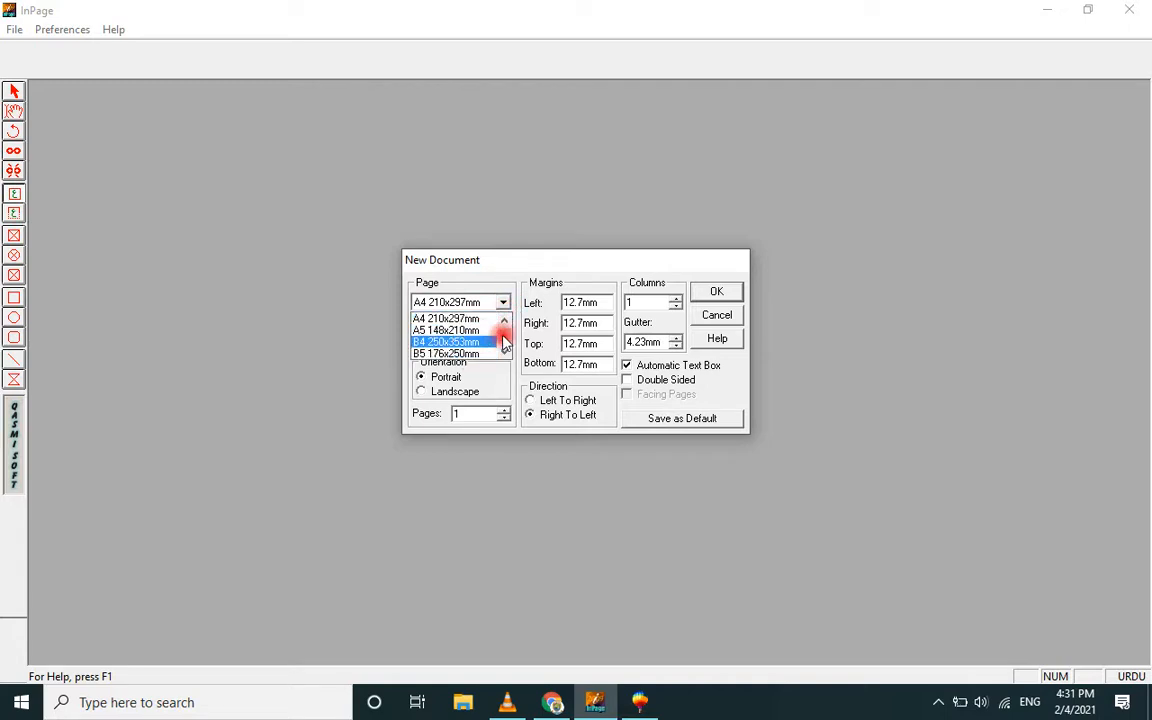
left_click(485, 318)
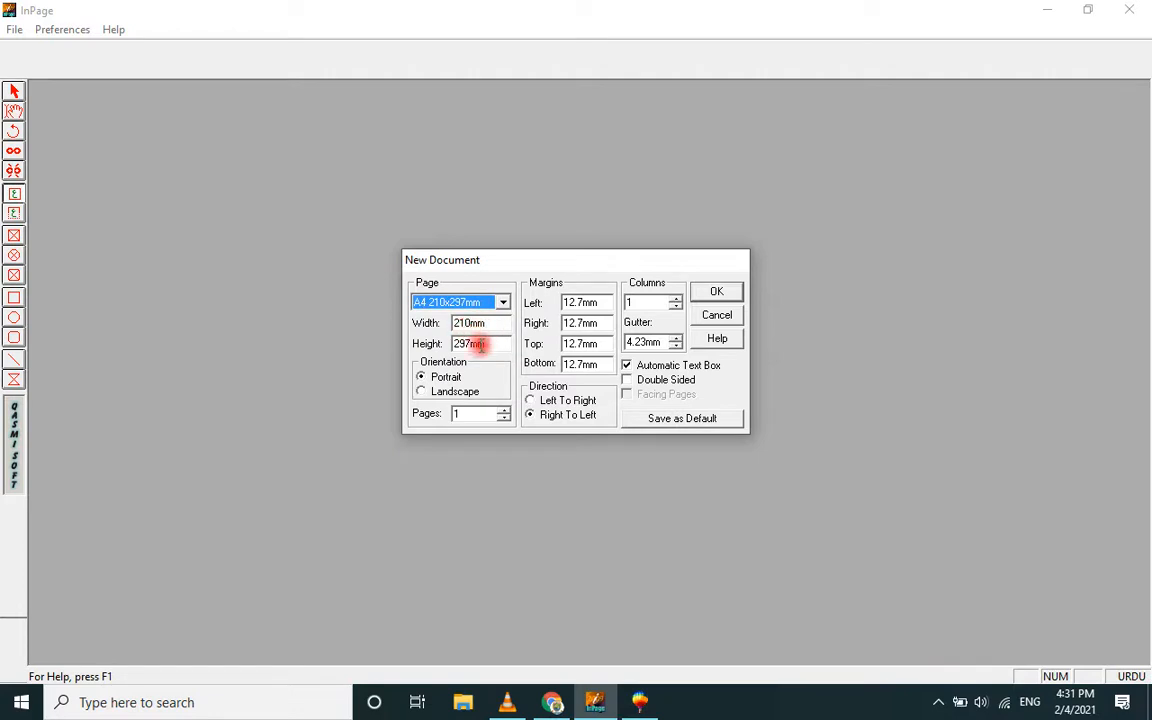
double_click(474, 343)
double_click(466, 322)
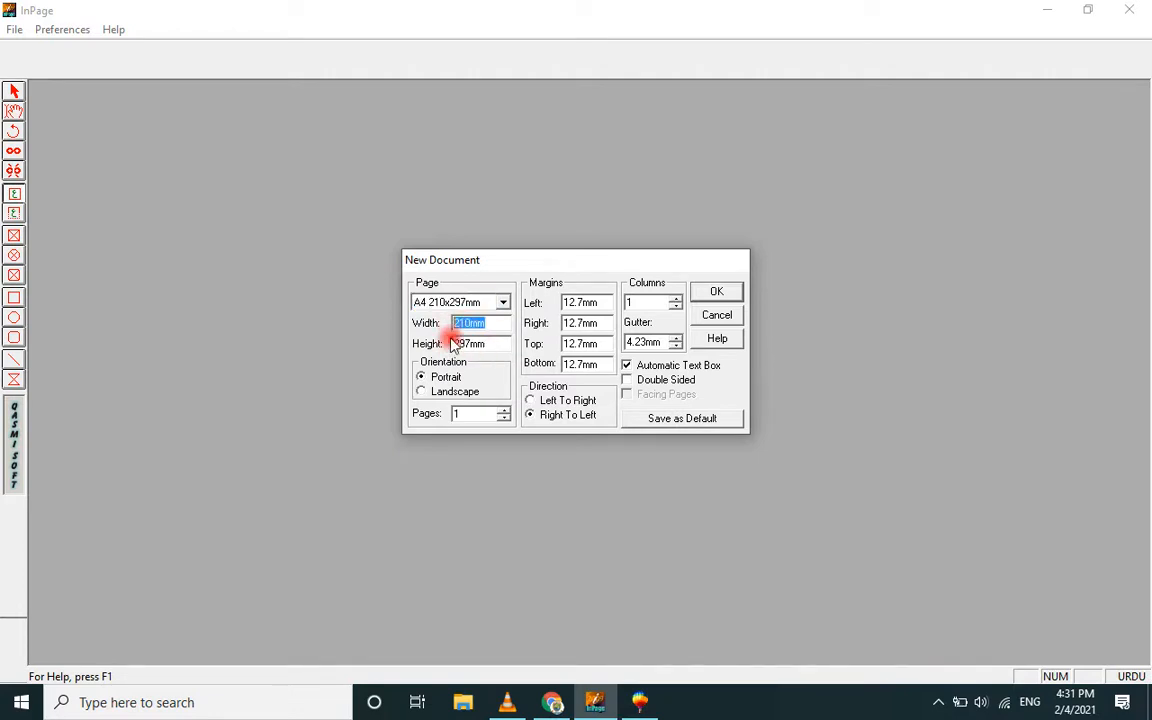
- Try landscape orientation and a higher page count, returning to portrait and 1 page
left_click(424, 380)
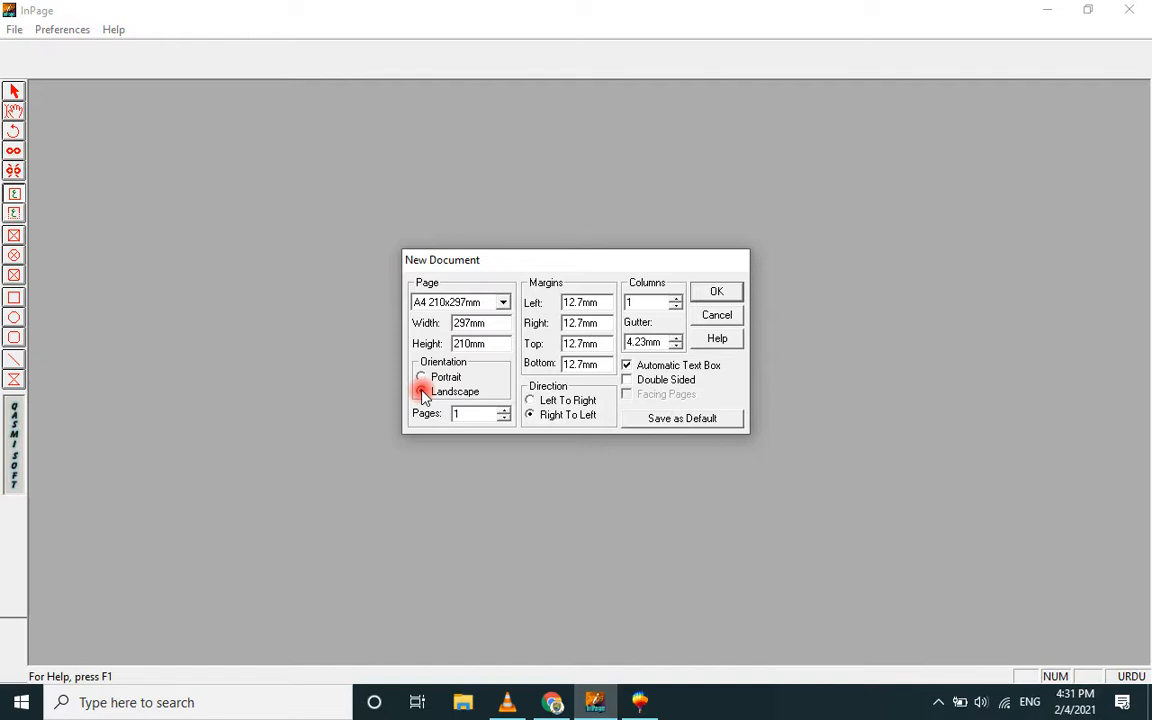
left_click(504, 410)
left_click(504, 410)
left_click(504, 410)
left_click(503, 419)
left_click(503, 419)
left_click(503, 419)
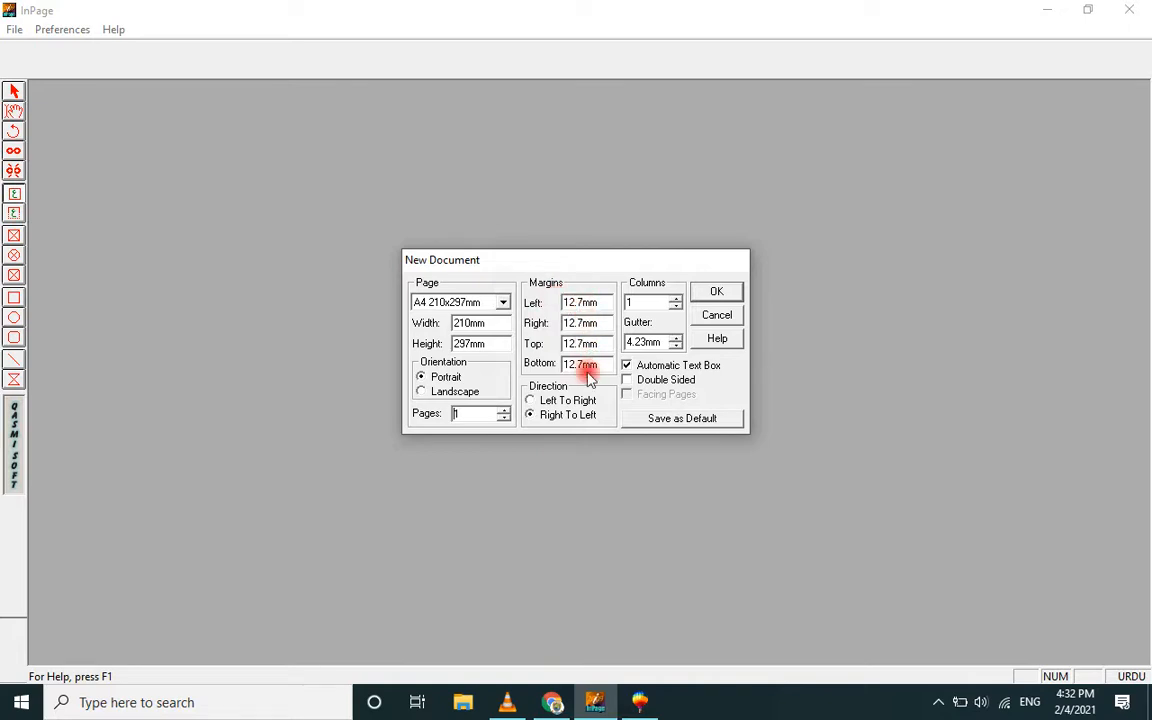
- Create the single-column A4 document with the current margins and right-to-left direction
left_click(650, 301)
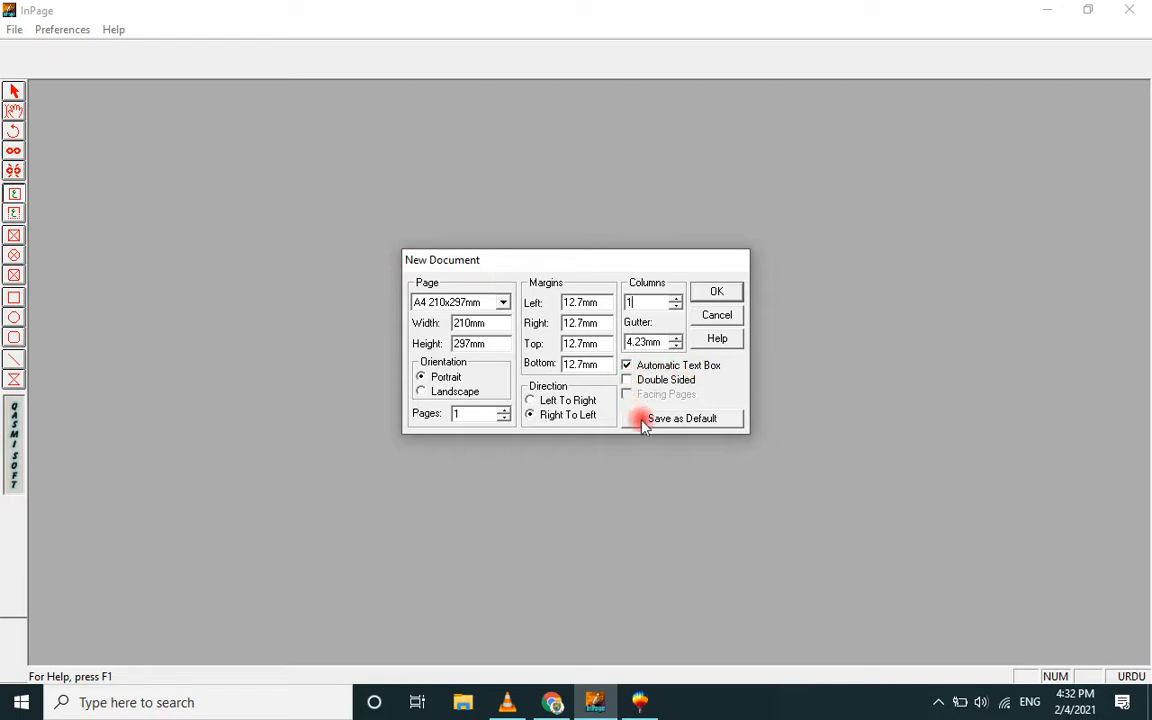
left_click(718, 292)
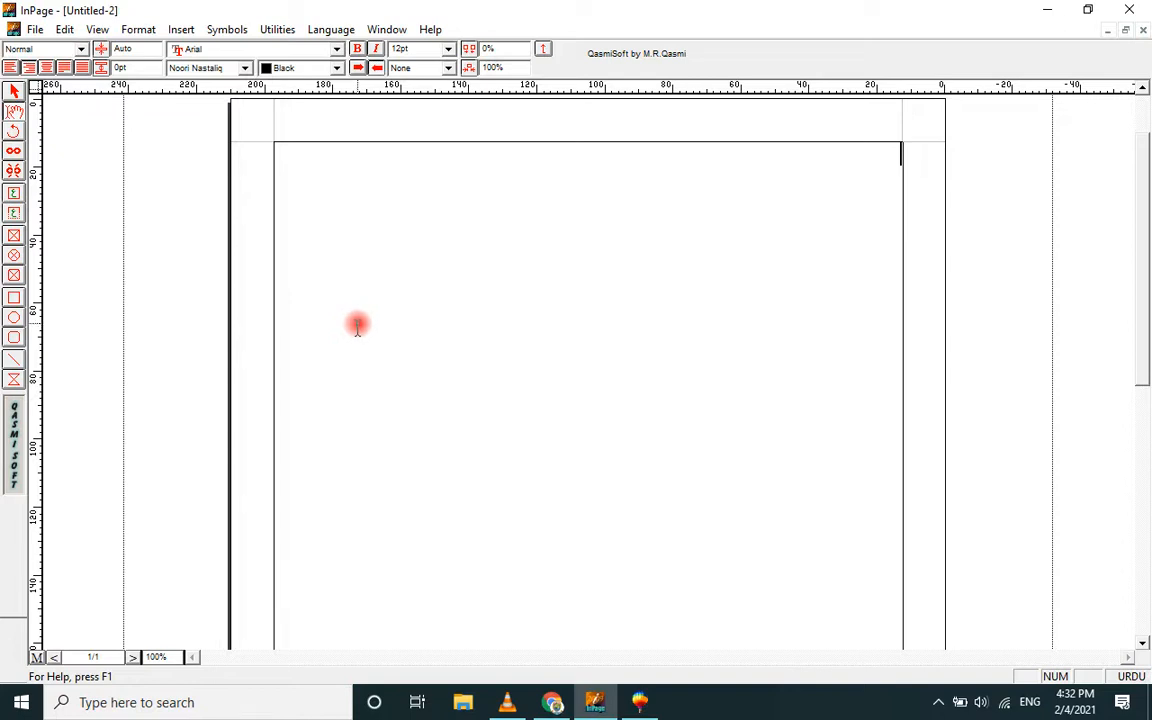
- View the blank page at 200%, 50% and 100% zoom and fitted to the window
key("ctrl+2")
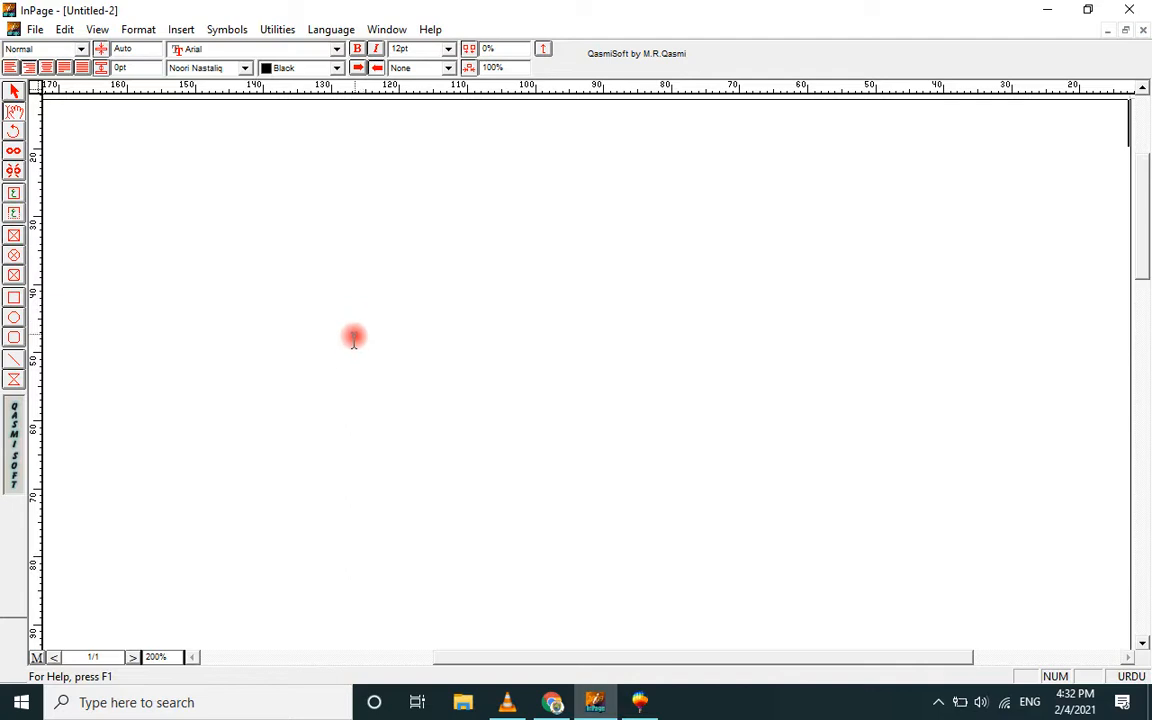
key("ctrl+0")
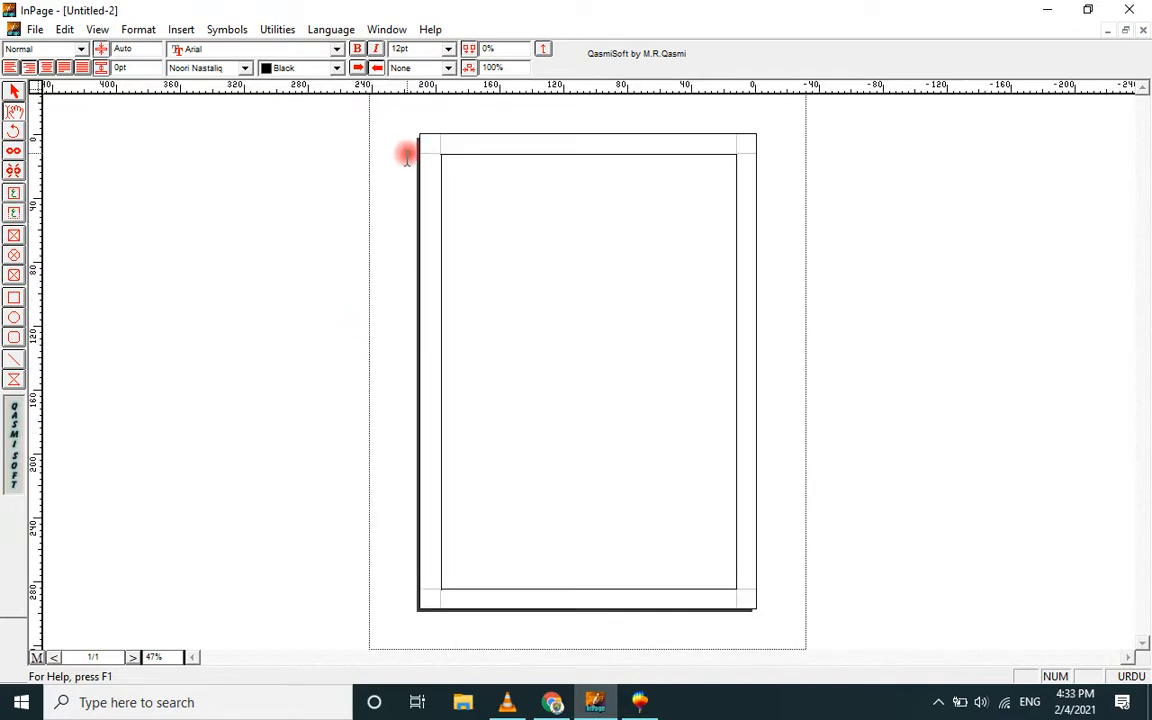
key("ctrl+5")
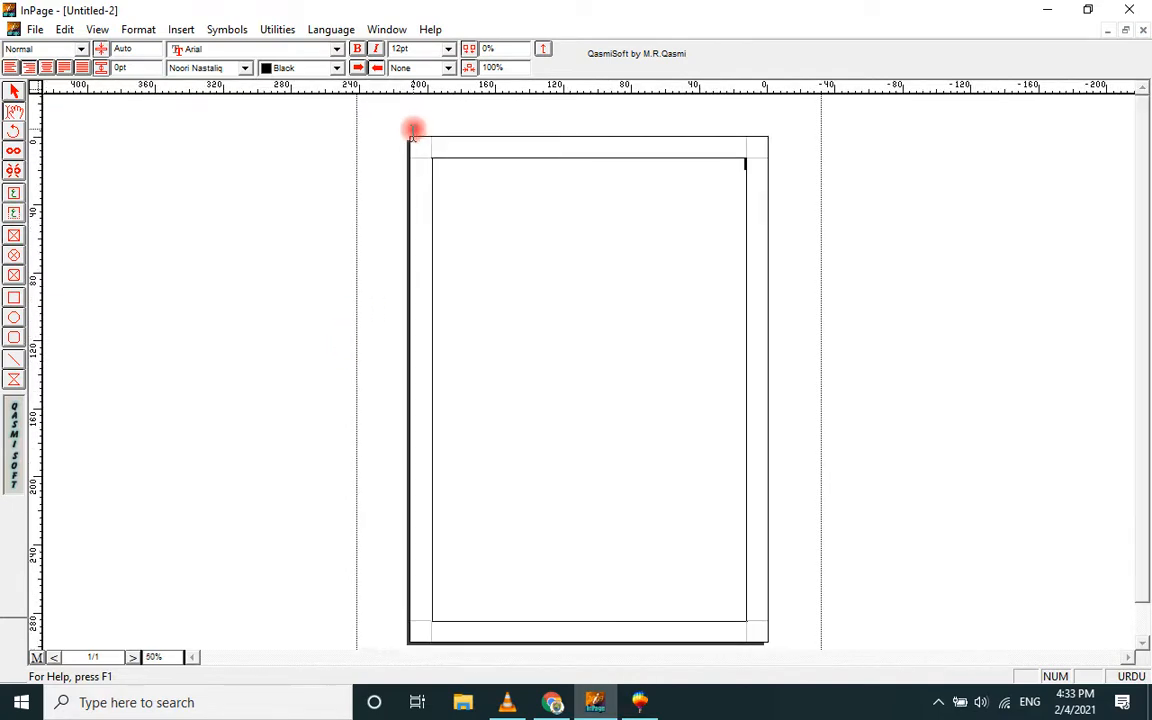
key("ctrl+1")
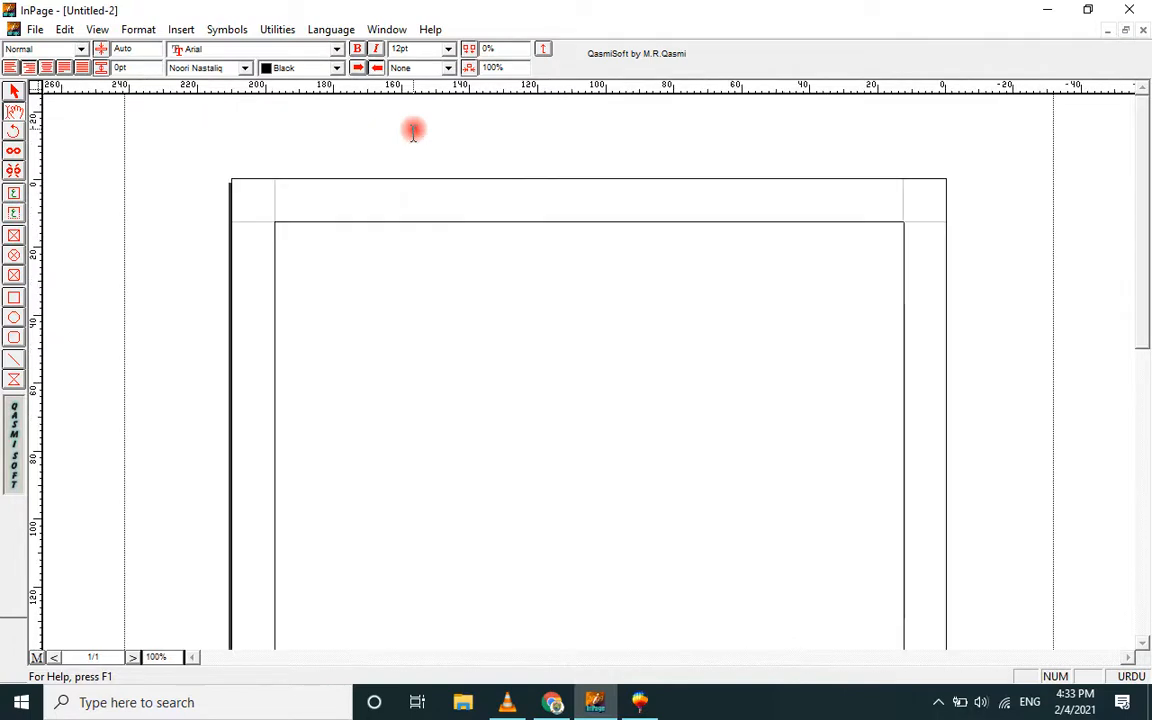
key("ctrl+2")
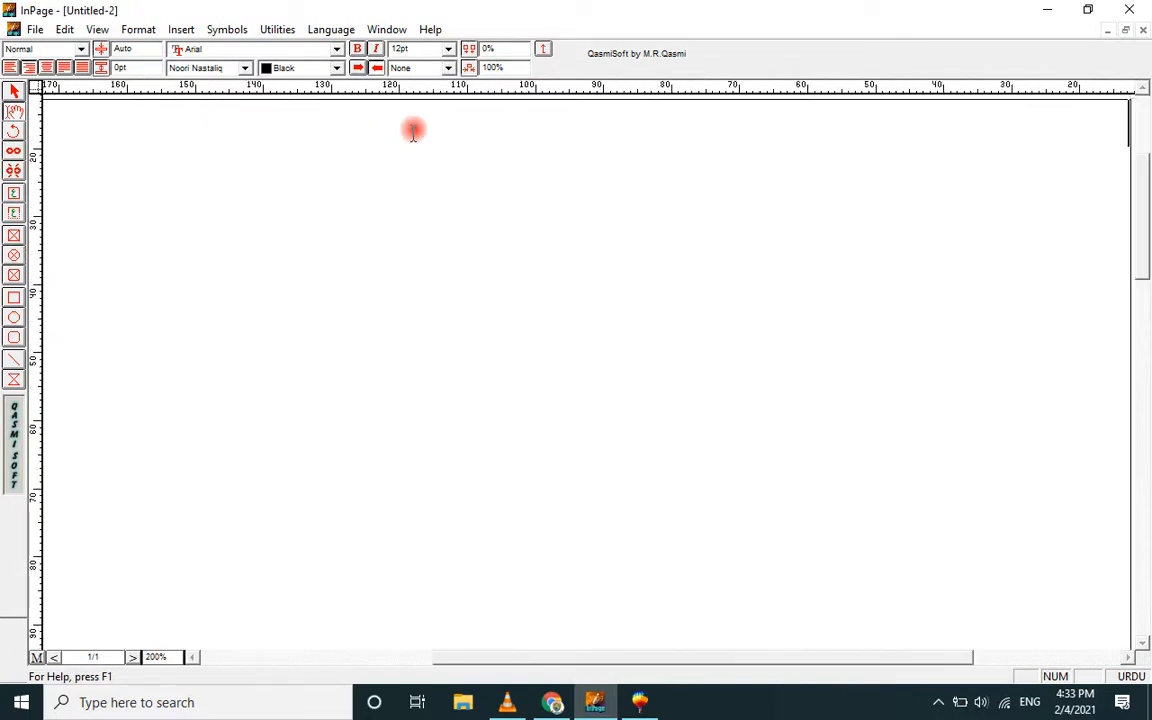
key("ctrl+0")
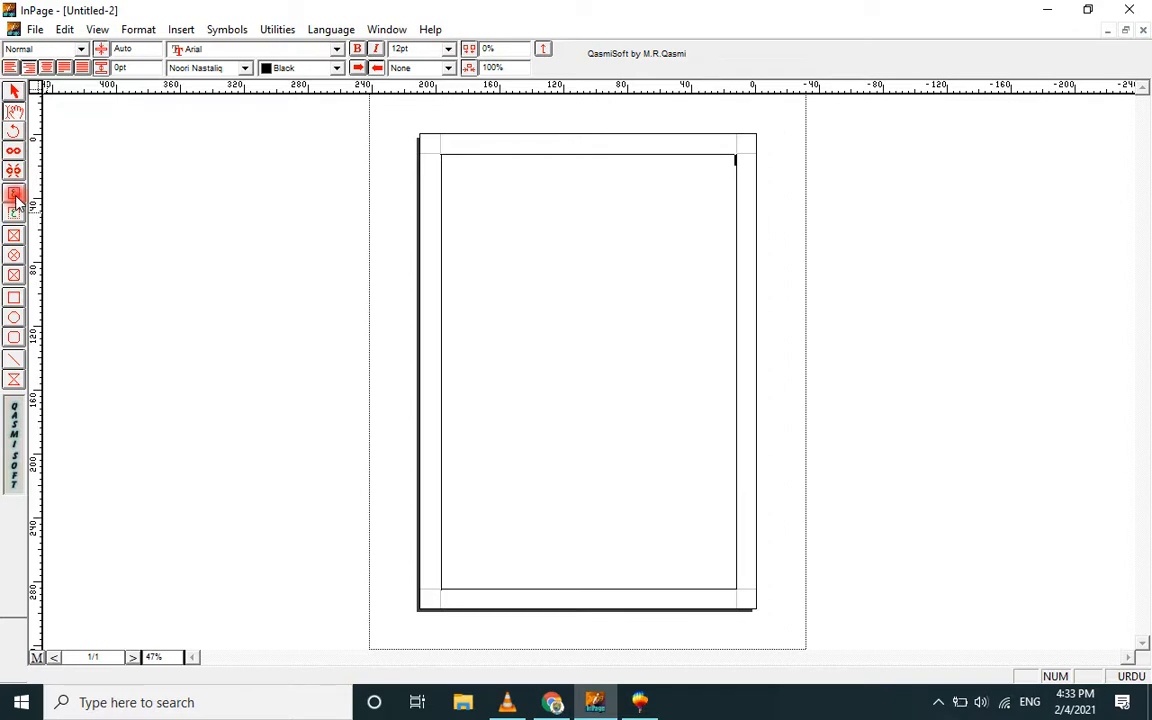
- Write the line "یہ ان پیج سوفت وئیر ہے" at the start of the page's text box and begin a new line
left_click(714, 170)
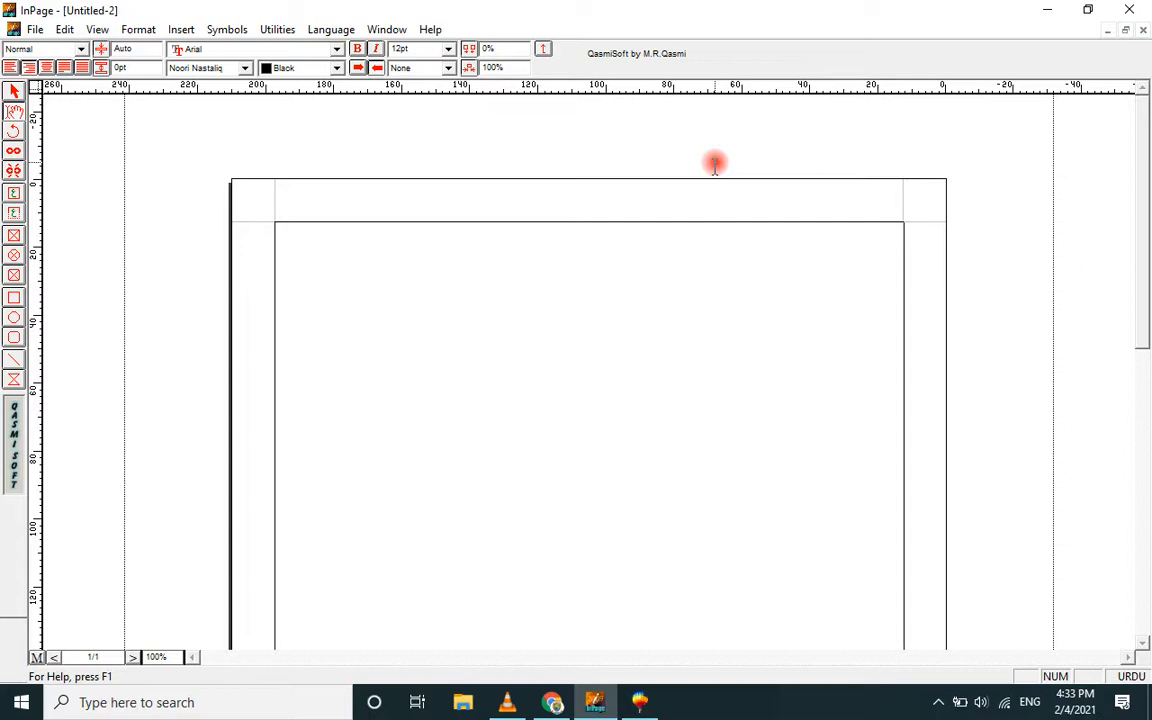
type("ءان پا")
key("BackSpace")
type("ء")
key("BackSpace")
type("یگ")
key("BackSpace")
type("ج")
type("سوفٹ ویئر ہے")
key("Return")
- Write "اس میں اردو لکھنا نہایت آسان ہے" as the second line
type("اس میں ر")
key("BackSpace")
type("ء")
key("BackSpace")
key("BackSpace")
type("ردو لکھ")
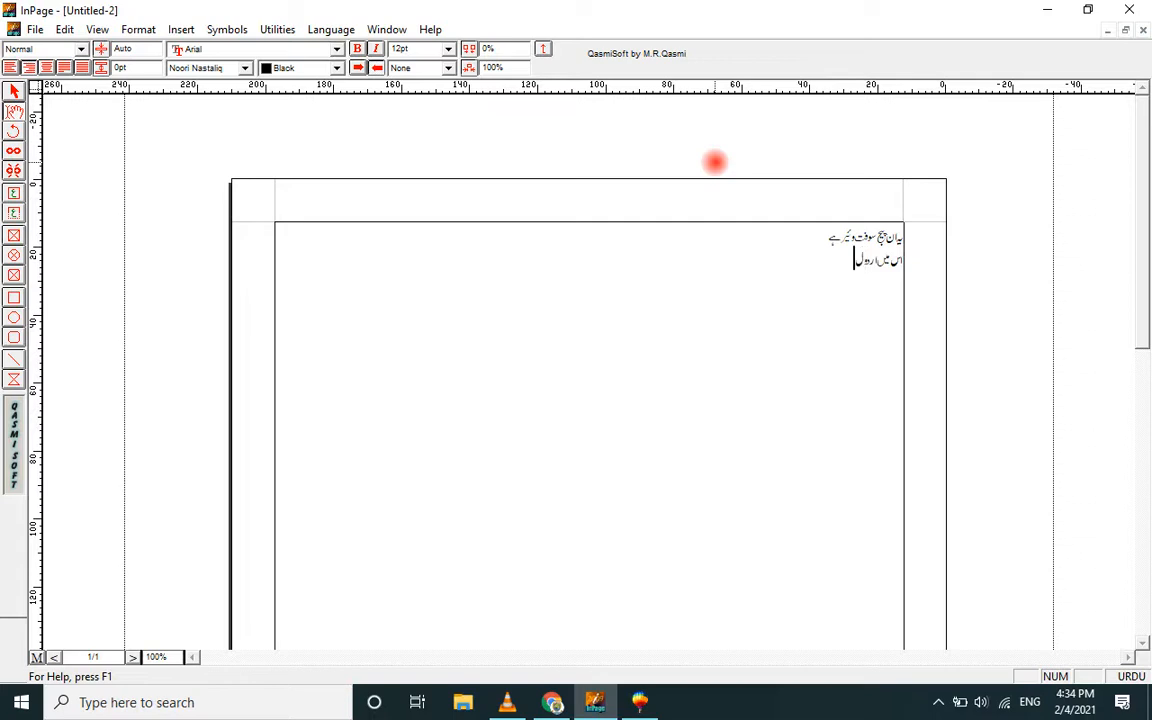
type("نا بہت آسان ہے")
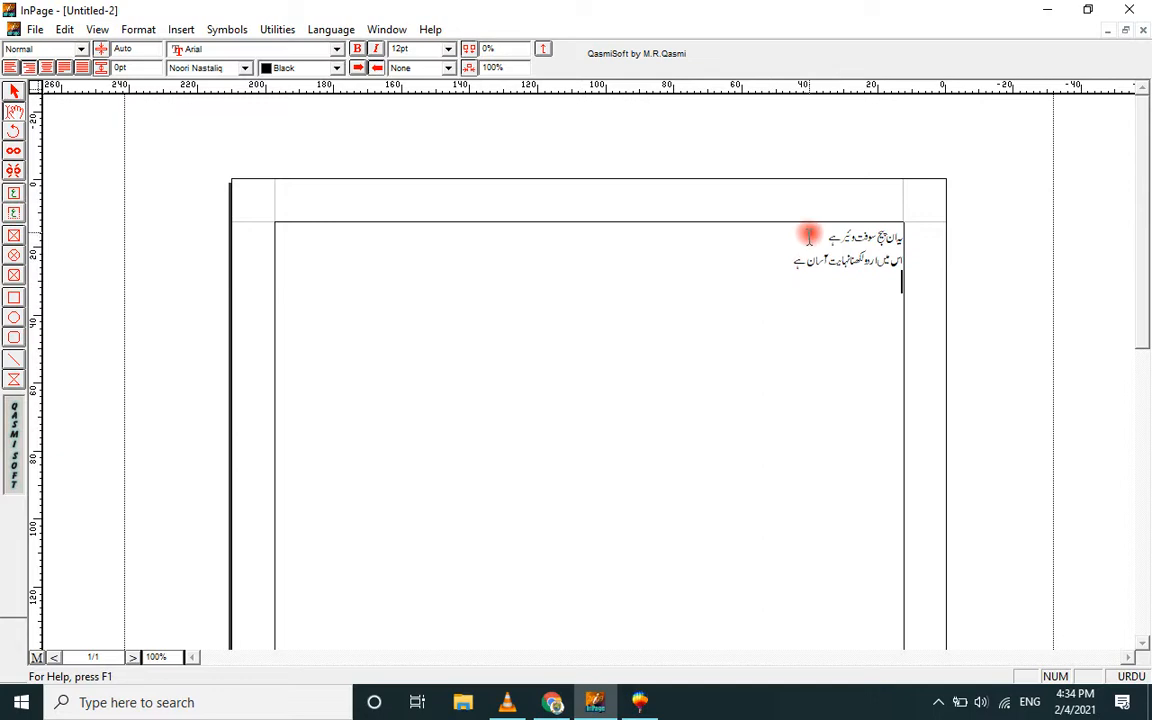
- Try left, centre, justified and full-justified alignment on the first Urdu line, finishing with right alignment
left_click_drag(809, 236, 891, 236)
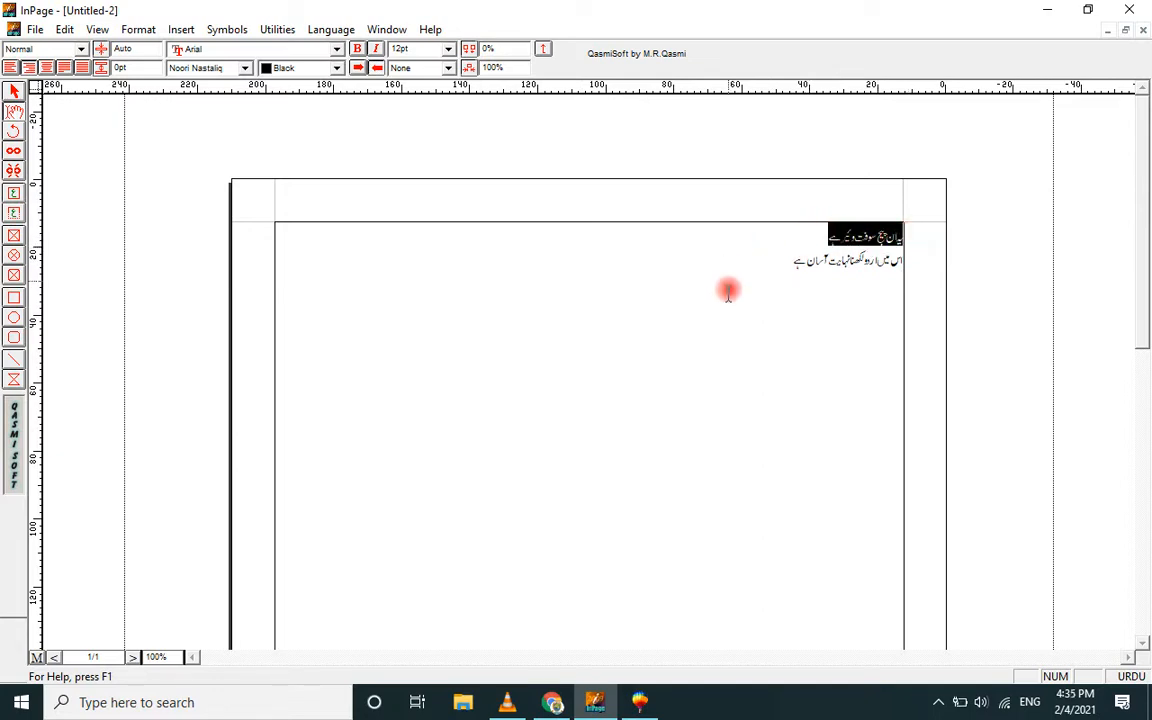
key("F6")
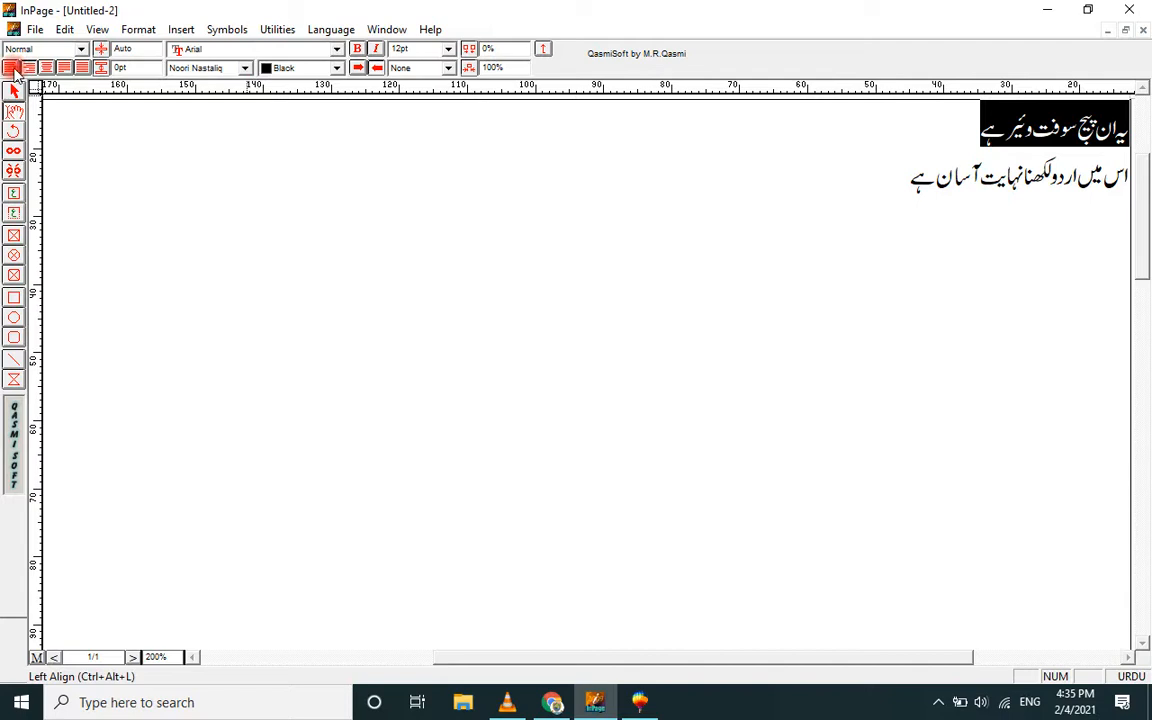
key("F5")
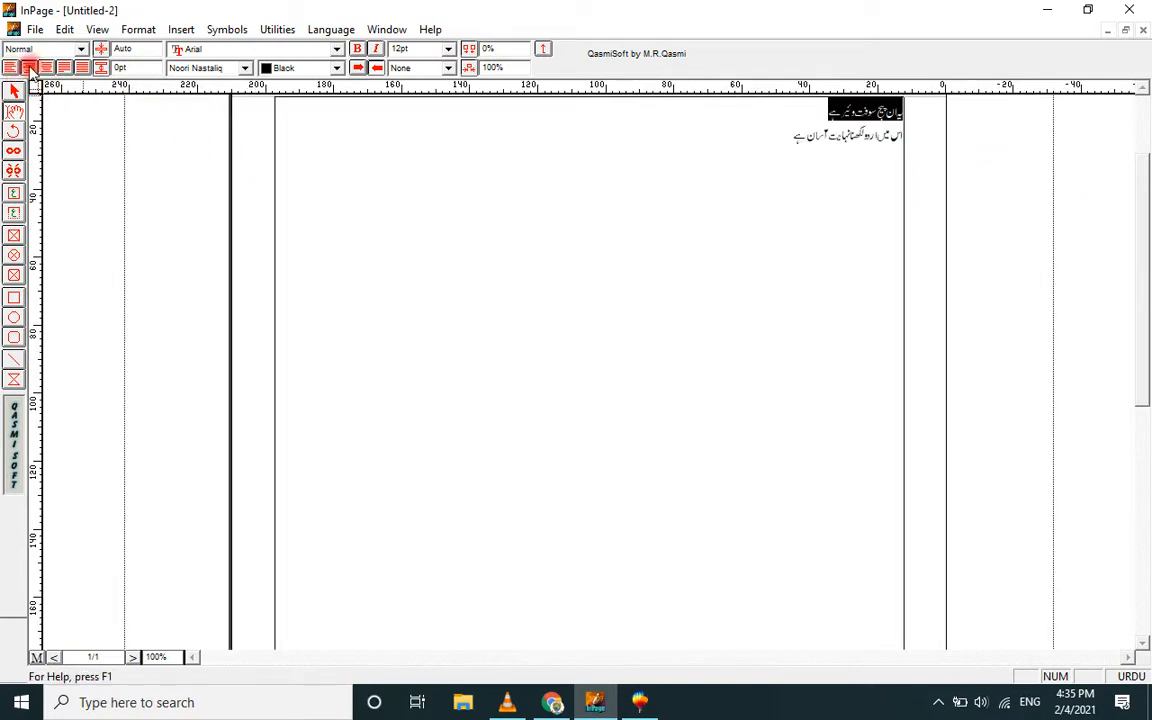
left_click(11, 68)
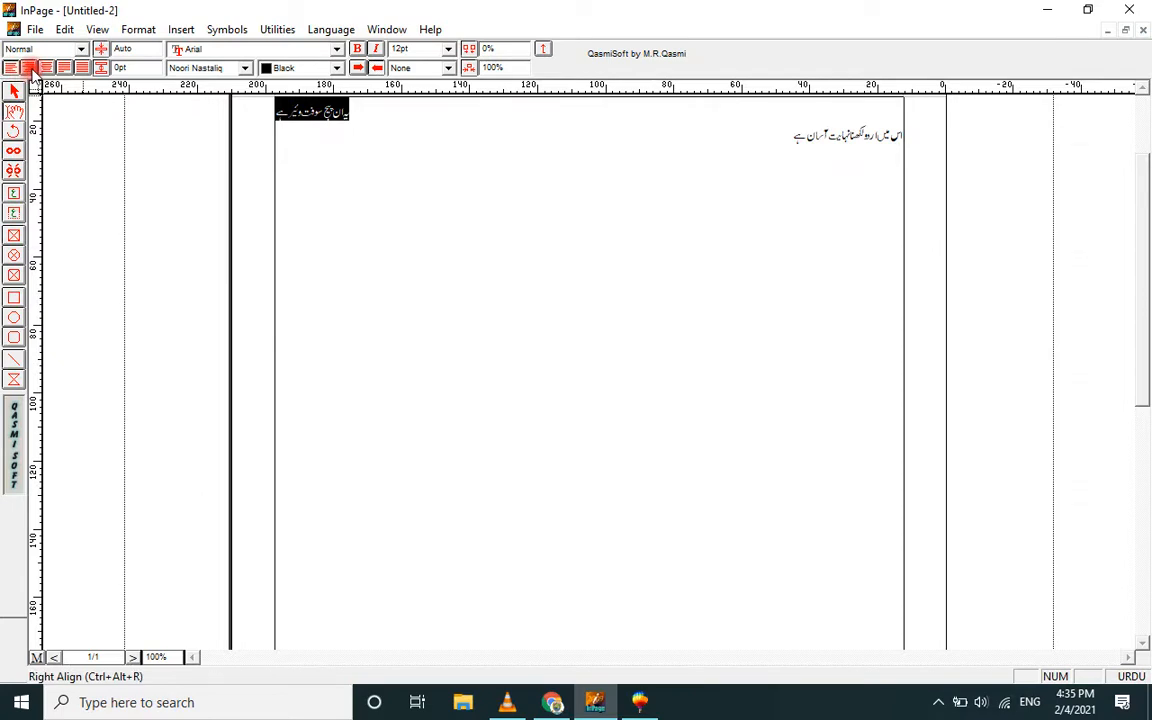
left_click(29, 68)
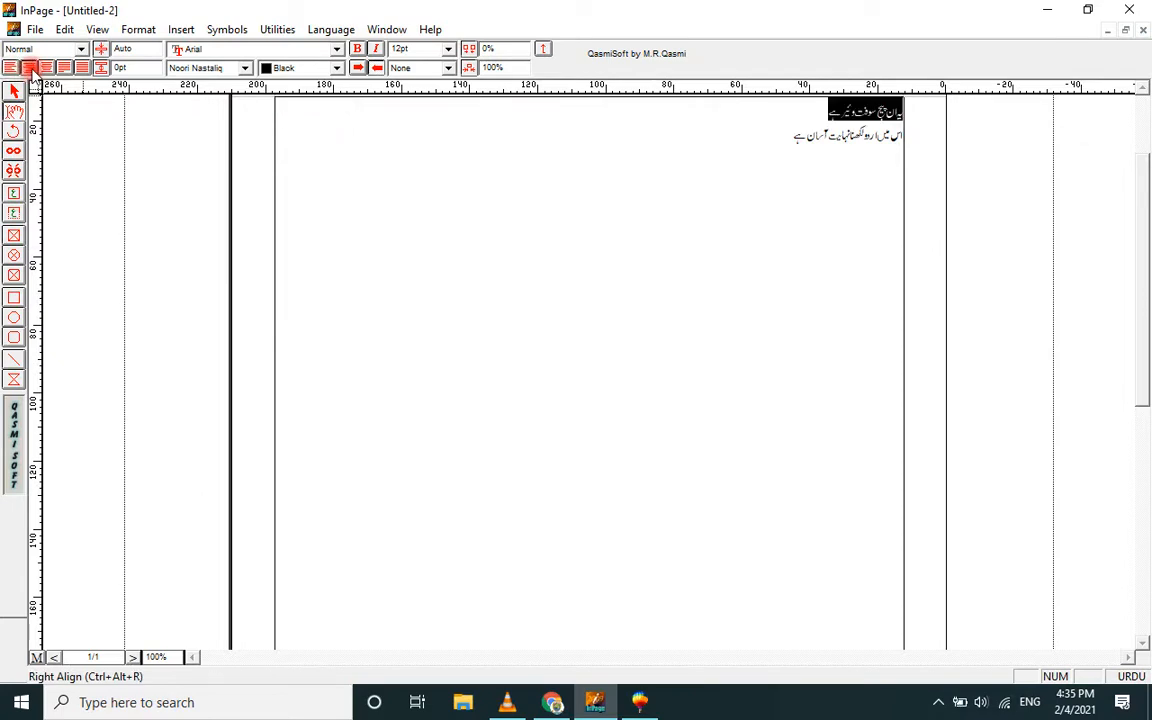
left_click(46, 68)
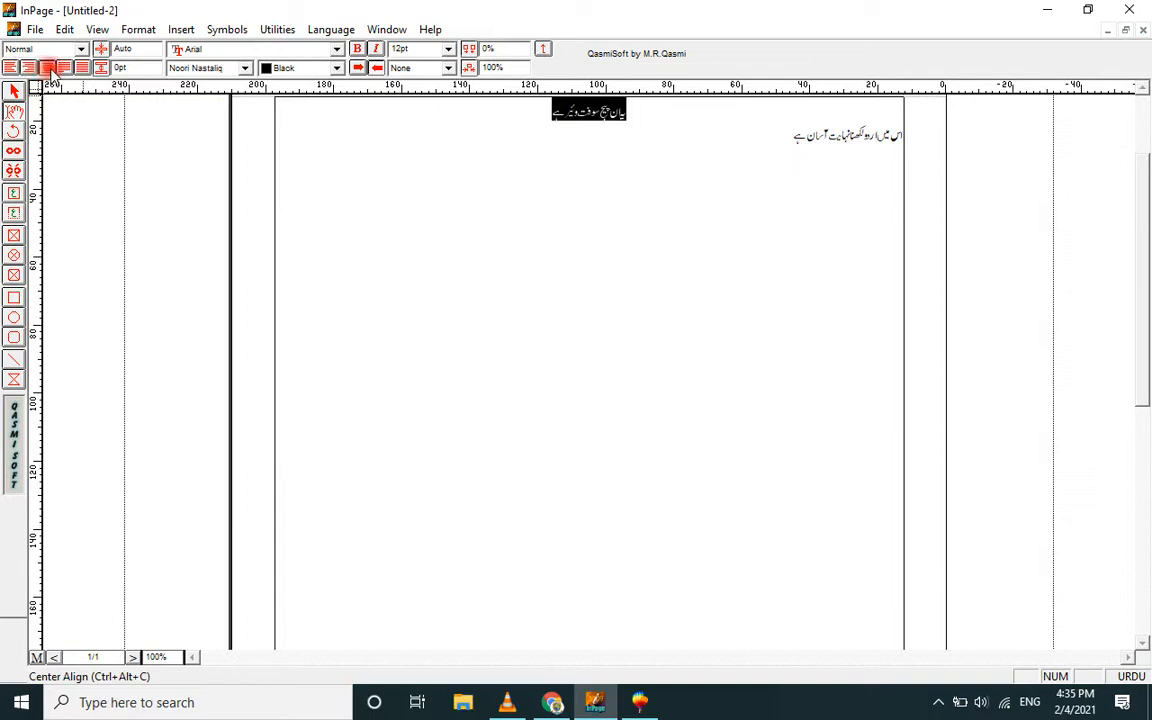
left_click(64, 68)
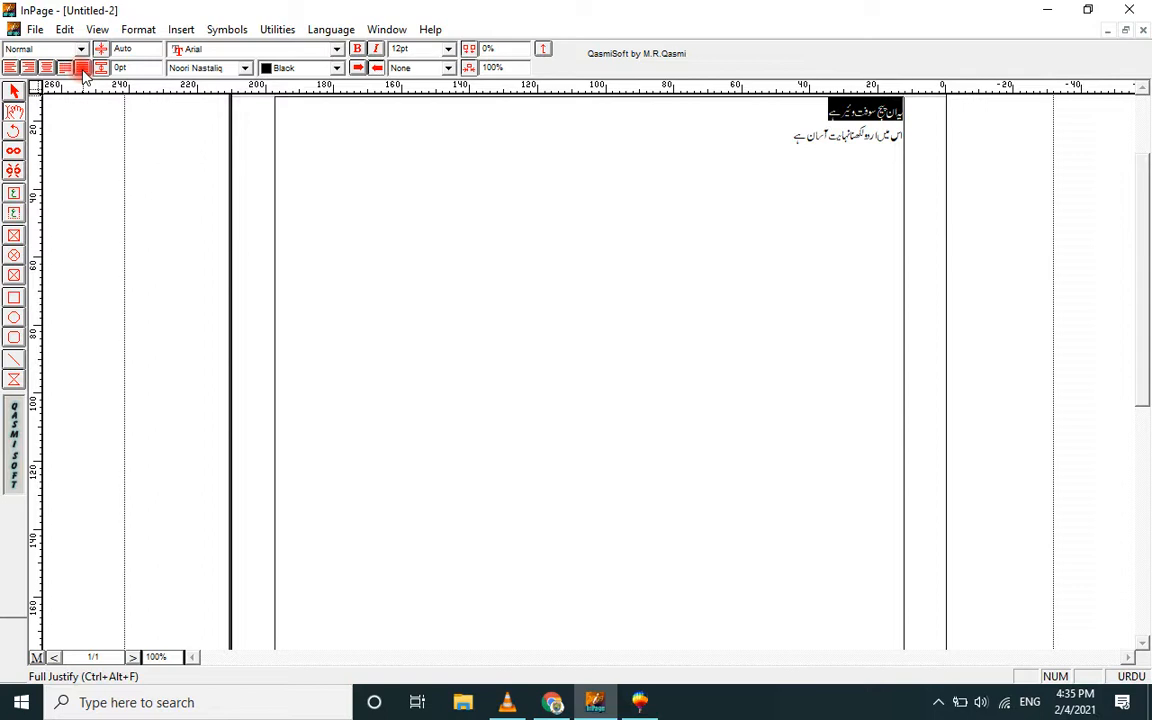
left_click(82, 68)
left_click(313, 150)
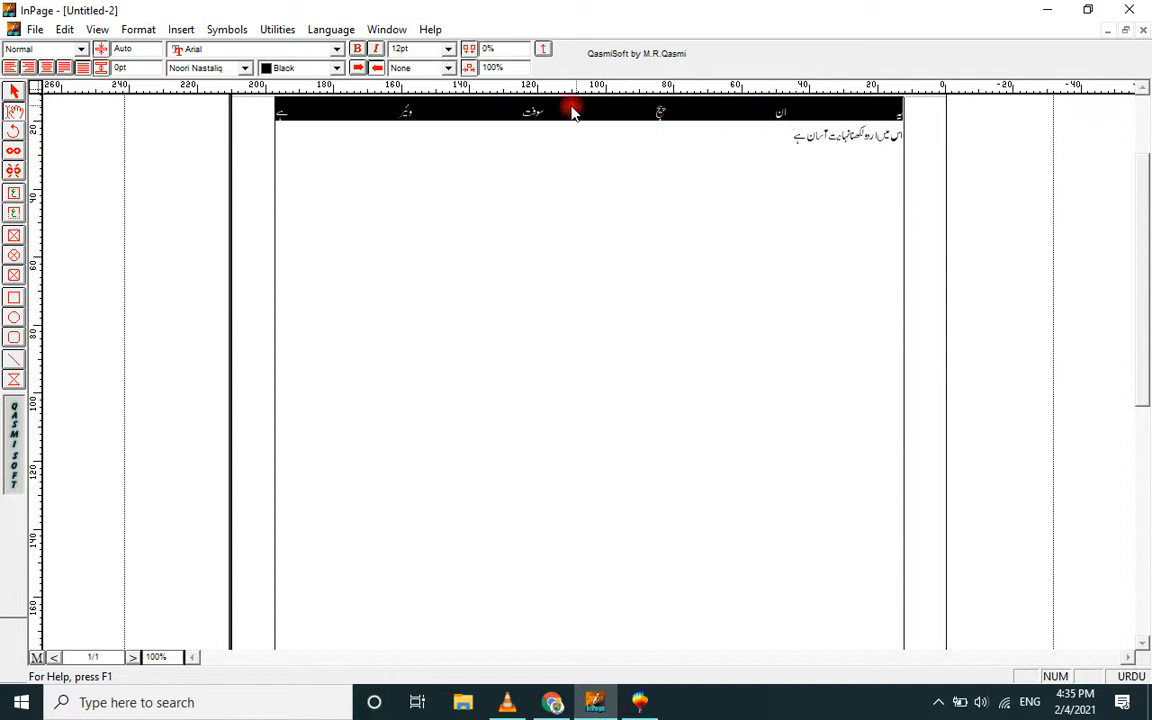
left_click(11, 68)
left_click(29, 68)
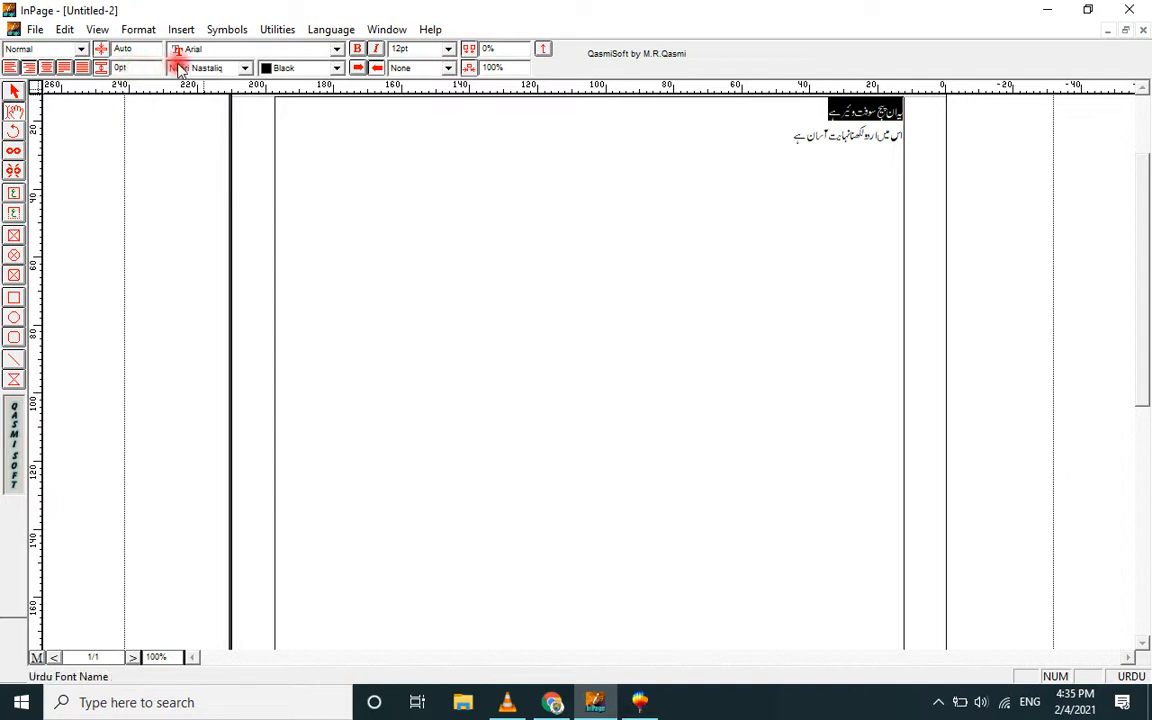
- Try the English fonts Arial Black and Arial CYR on the selected first line, finishing with AvantGarde Md BT
left_click(338, 50)
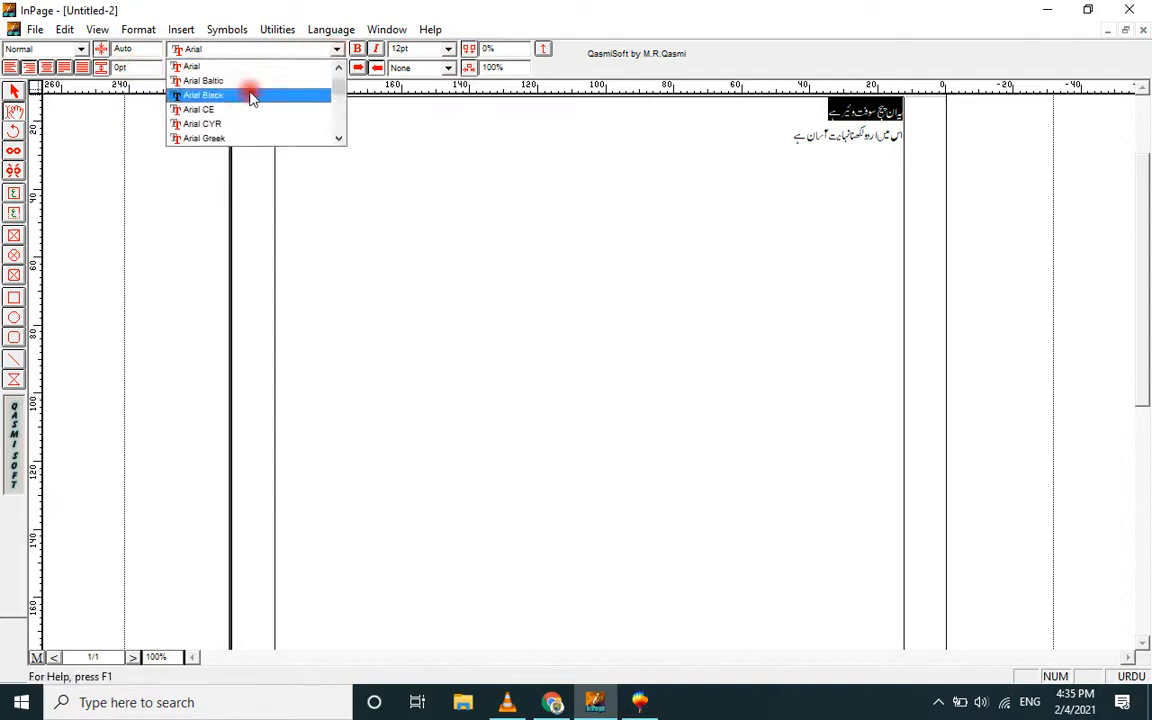
left_click(249, 96)
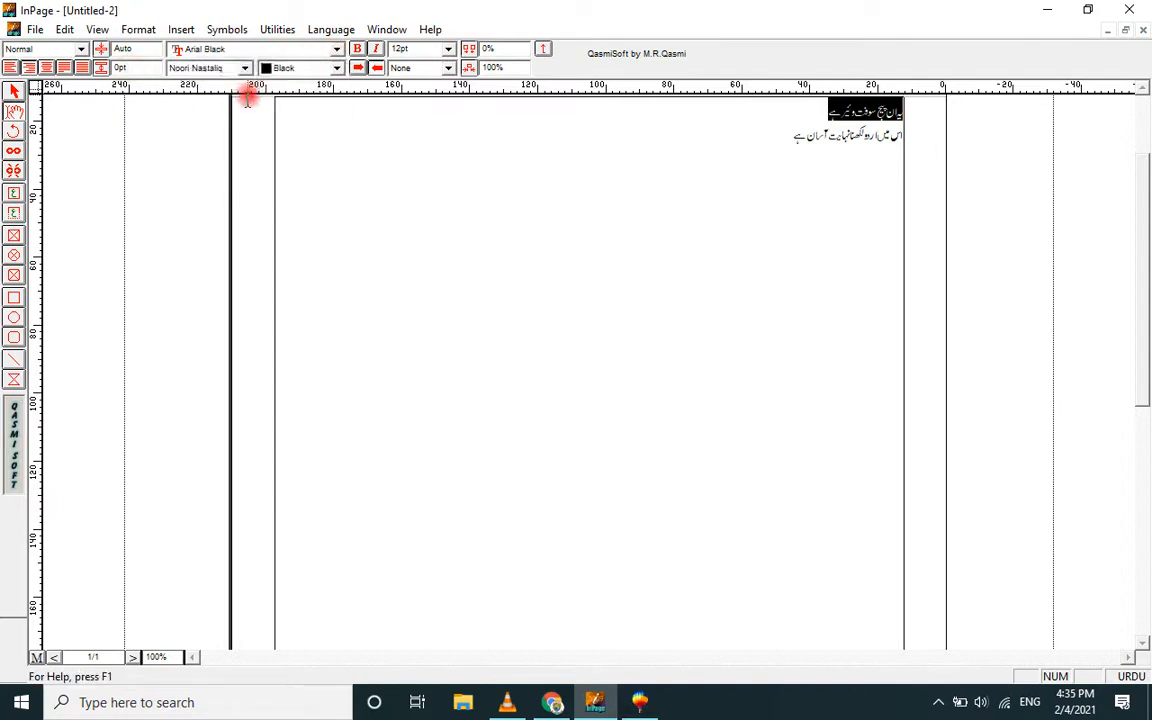
left_click(333, 49)
left_click(258, 100)
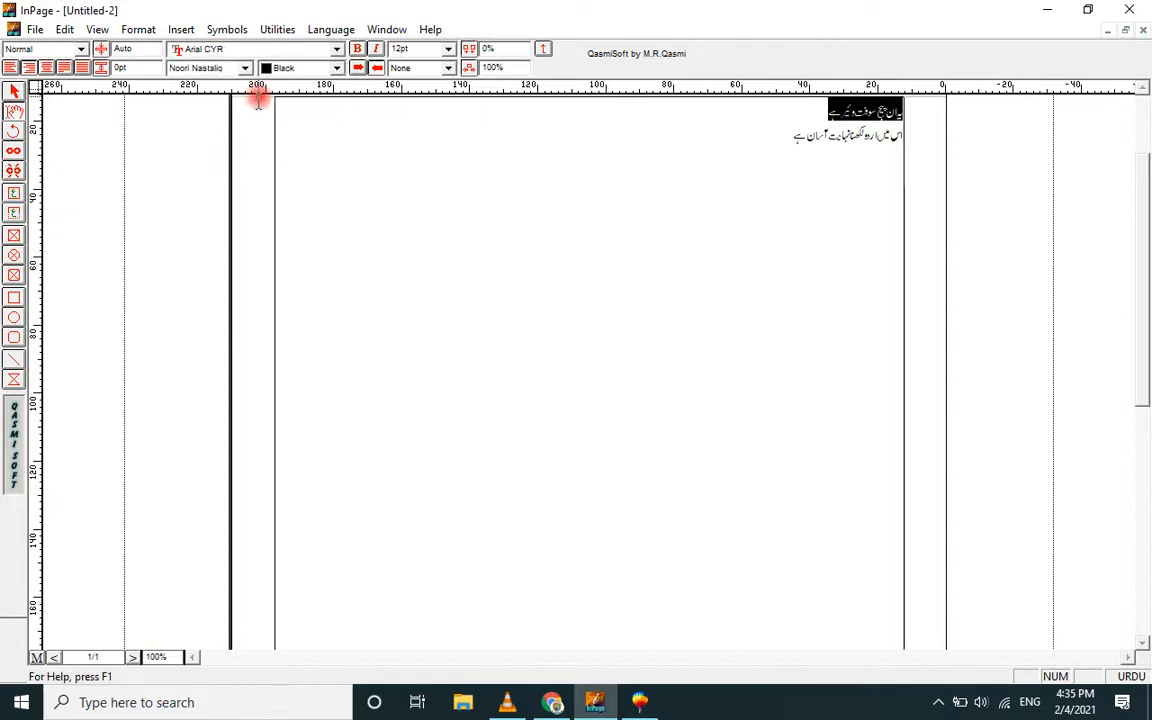
left_click(337, 49)
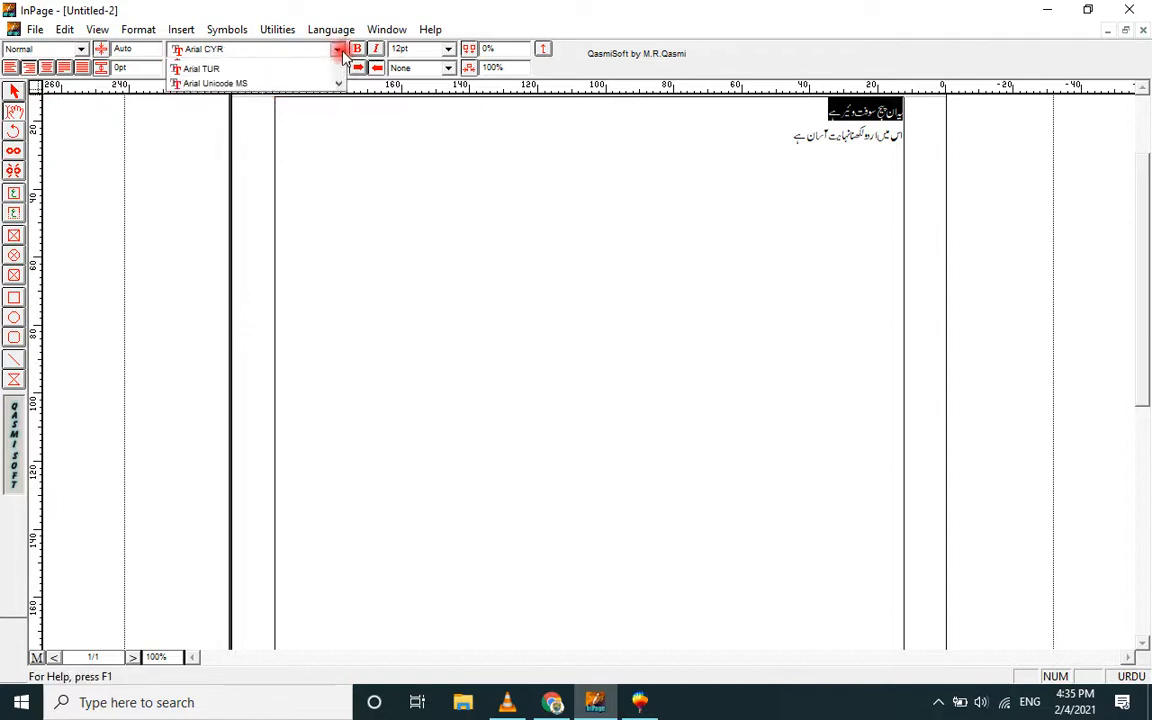
scroll(277, 134, "down", 1)
left_click(260, 121)
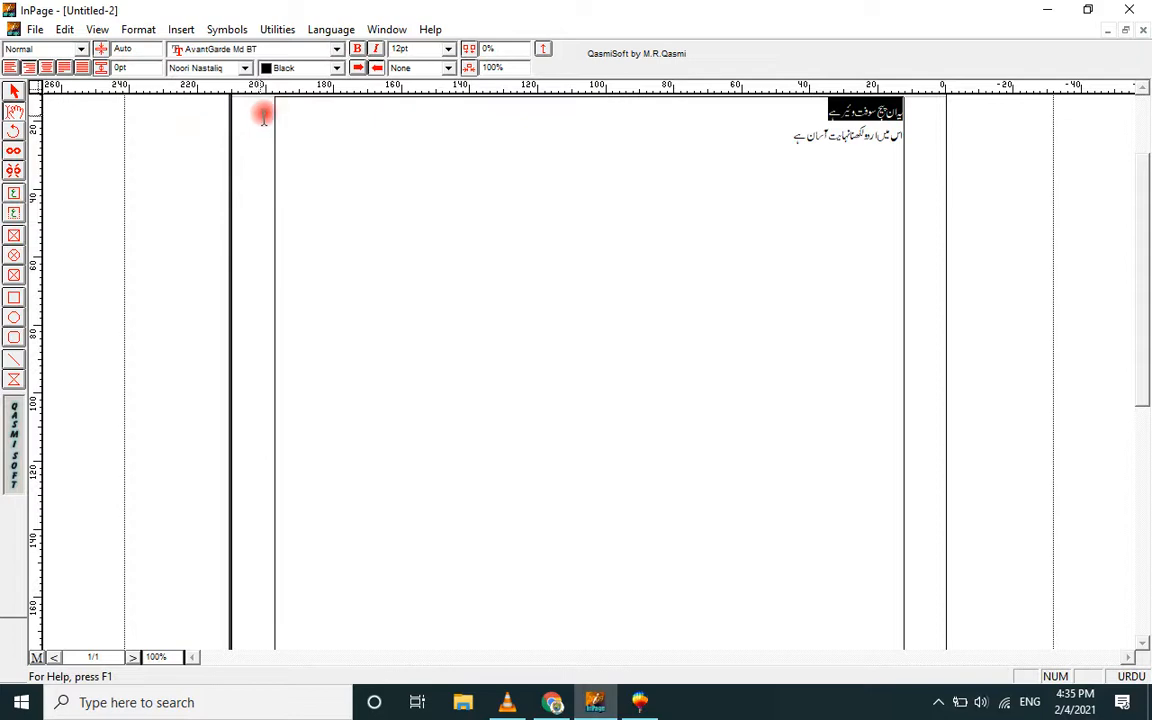
- Try the Urdu font Noori Character on the first line and change it to Aasaar Contour
left_click(244, 68)
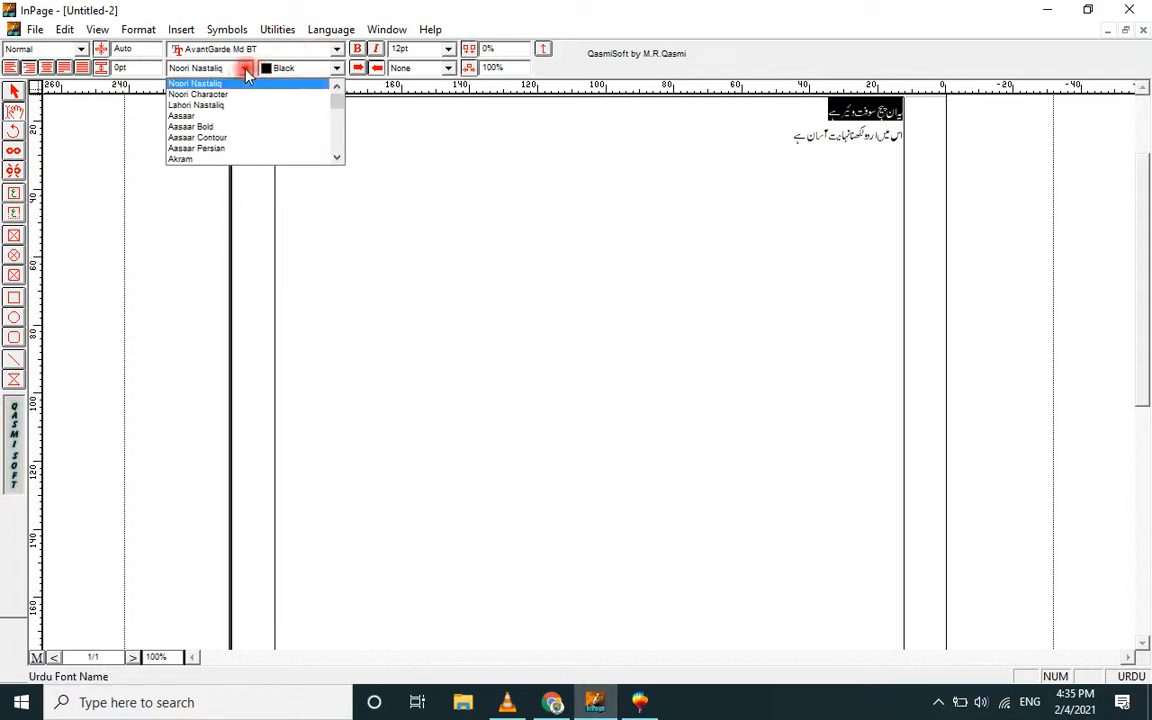
left_click(233, 95)
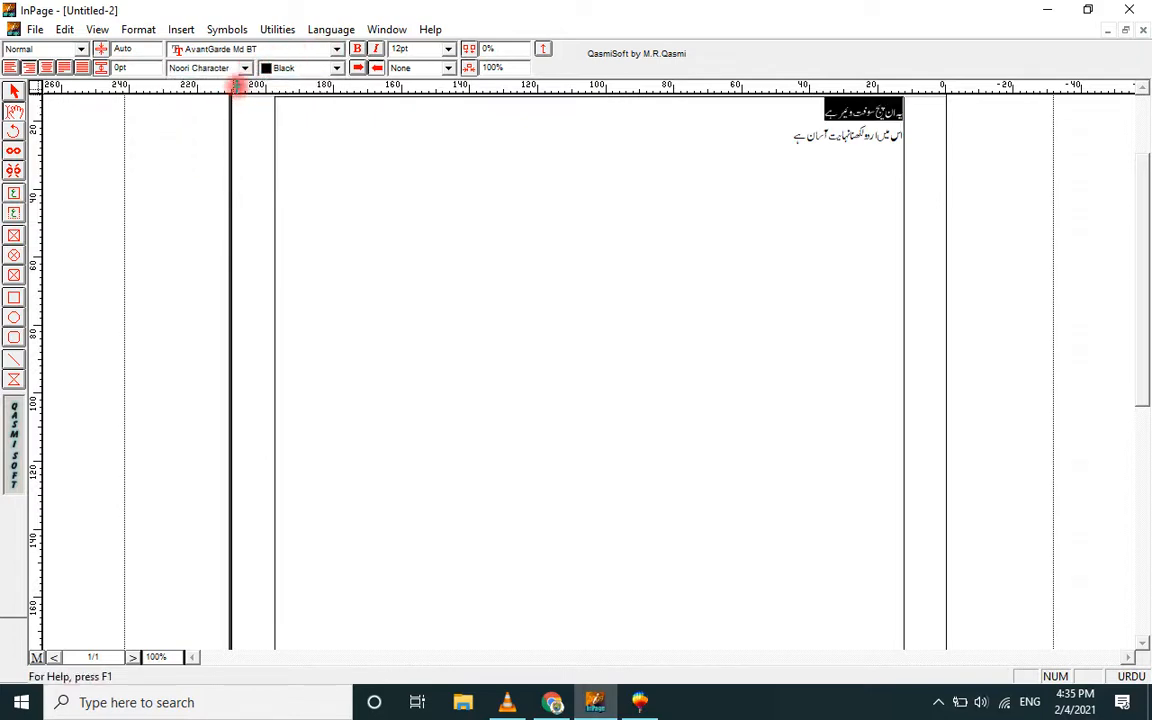
left_click(245, 68)
left_click(225, 124)
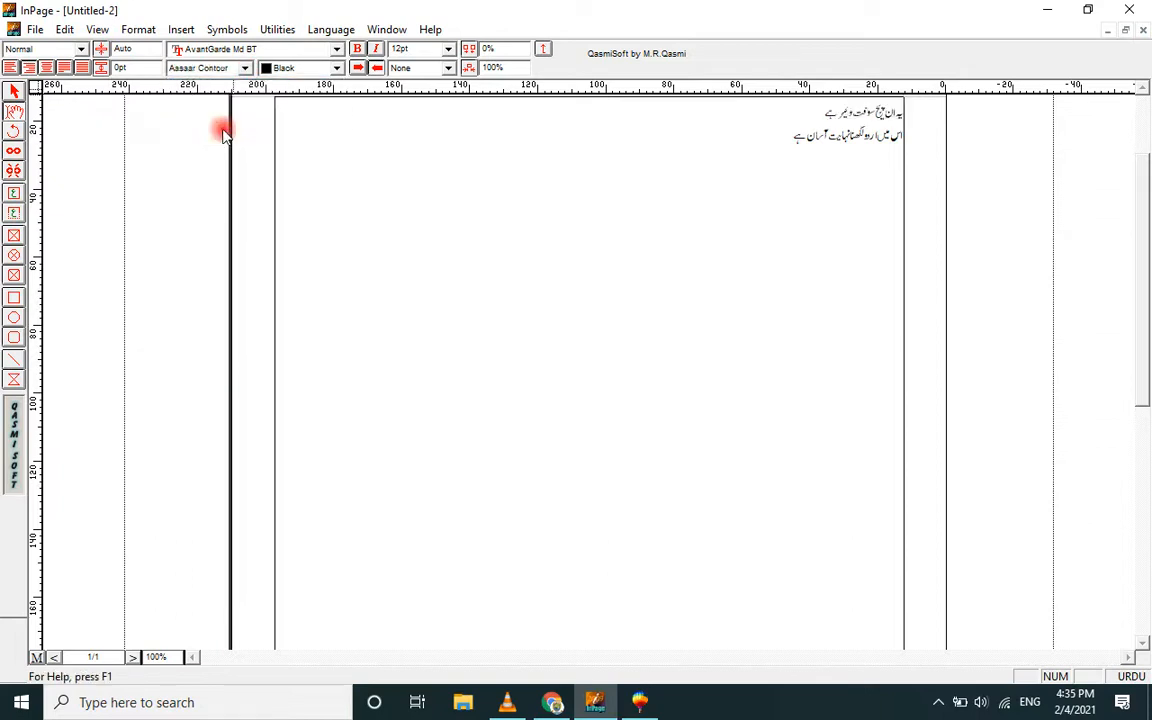
- Try the Urdu fonts Aswad Old, Farsi and Mahal on the selected first line
left_click(245, 68)
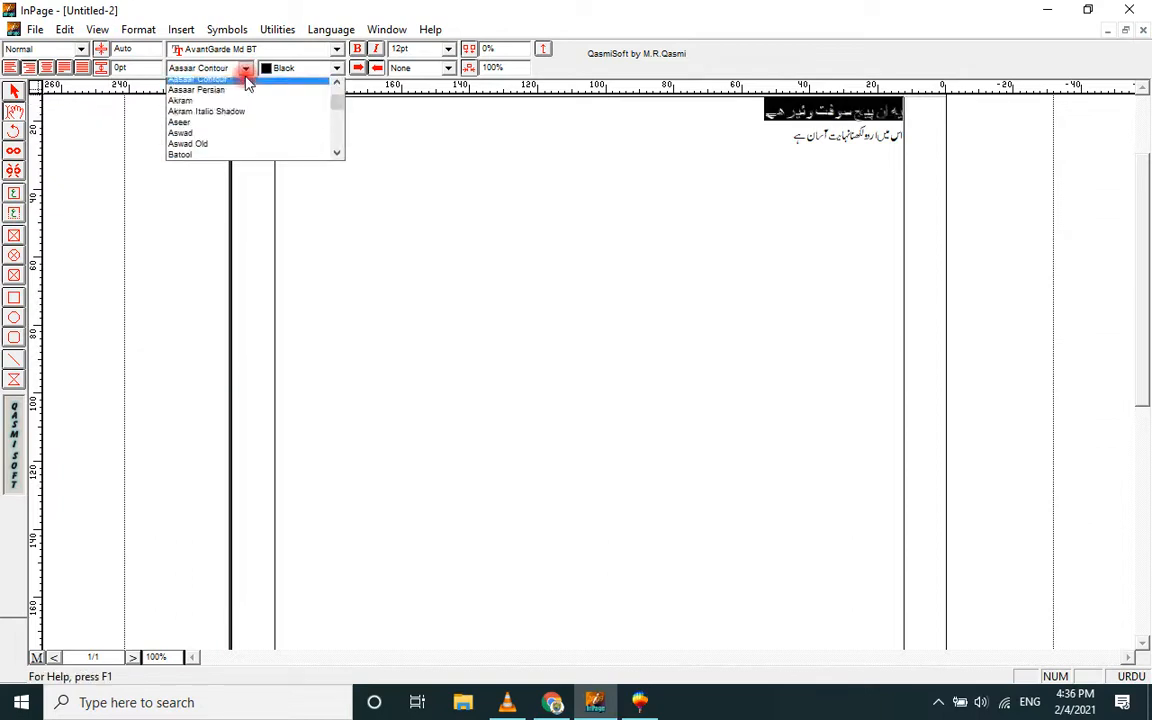
left_click(224, 147)
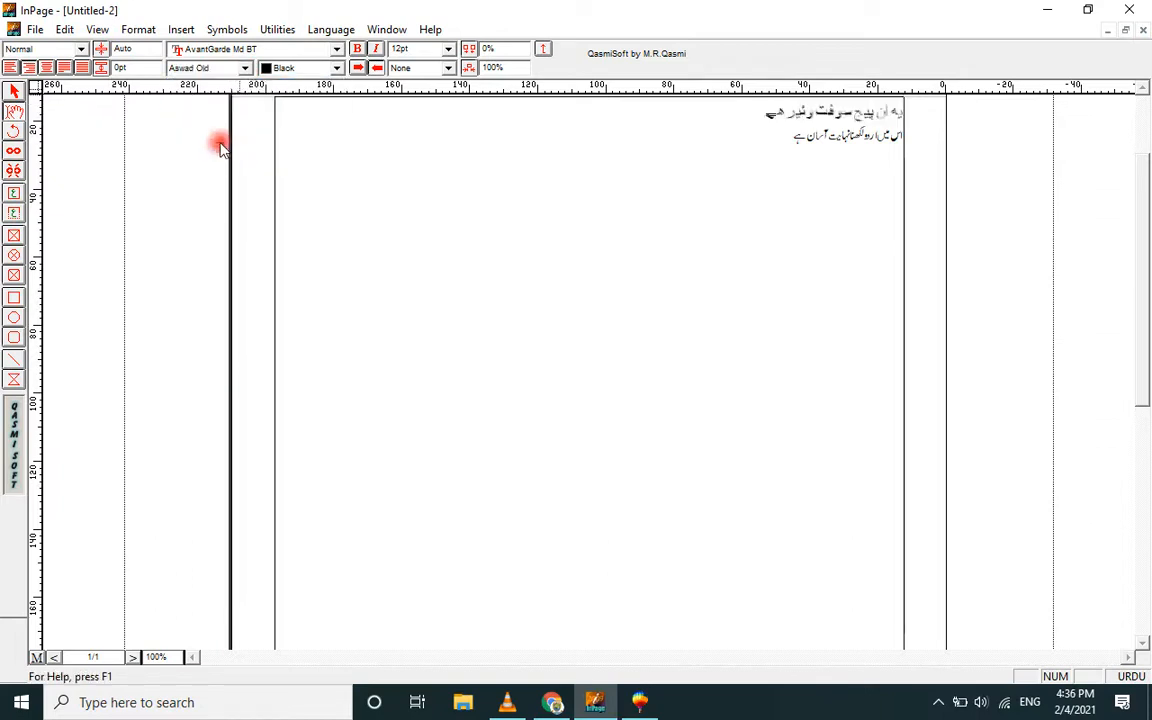
left_click(245, 69)
scroll(226, 142, "down", 1)
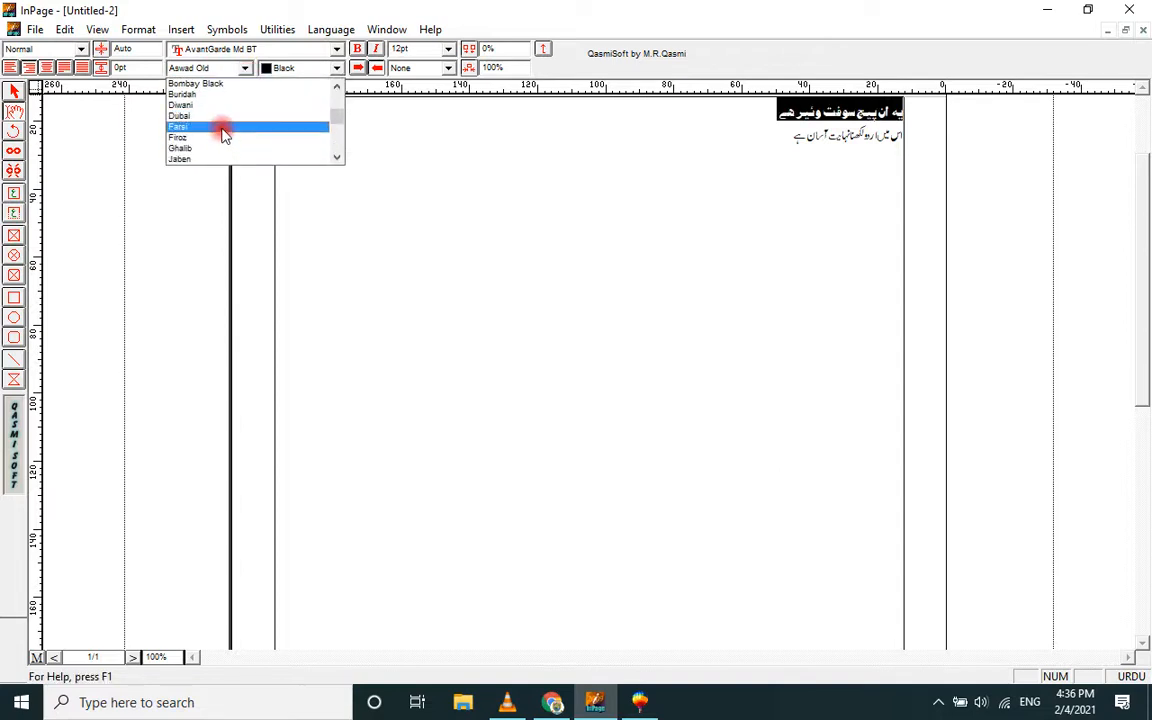
left_click(224, 130)
left_click(245, 69)
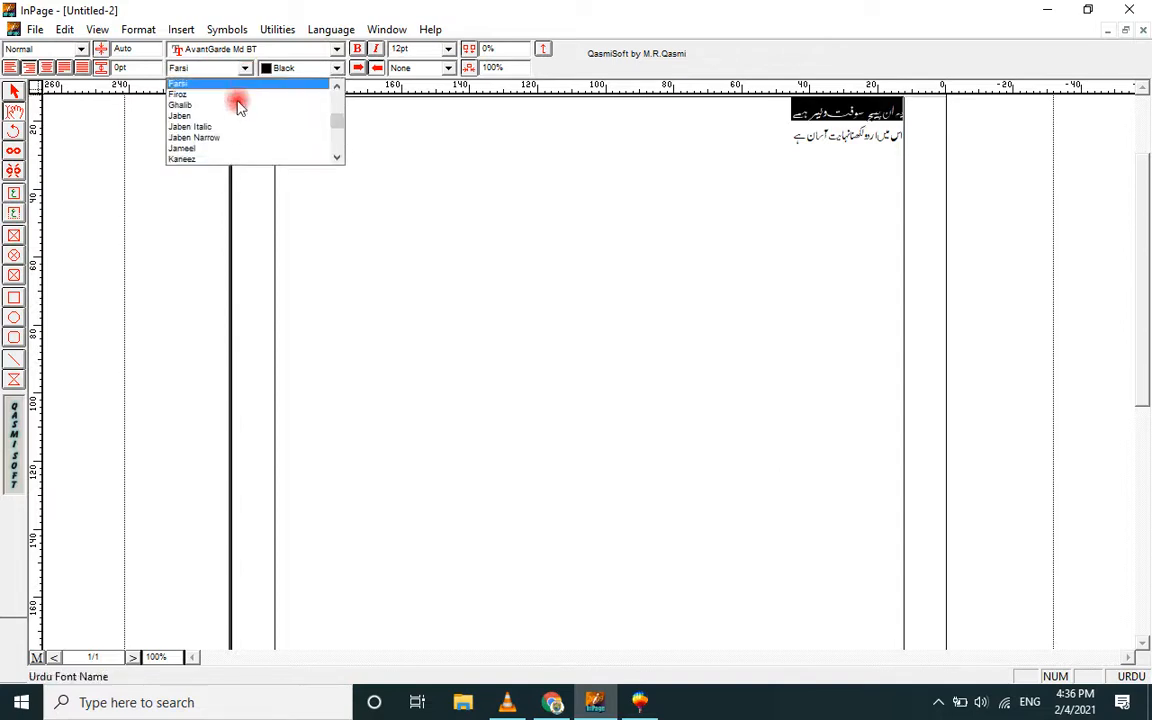
scroll(226, 142, "down", 1)
left_click(226, 140)
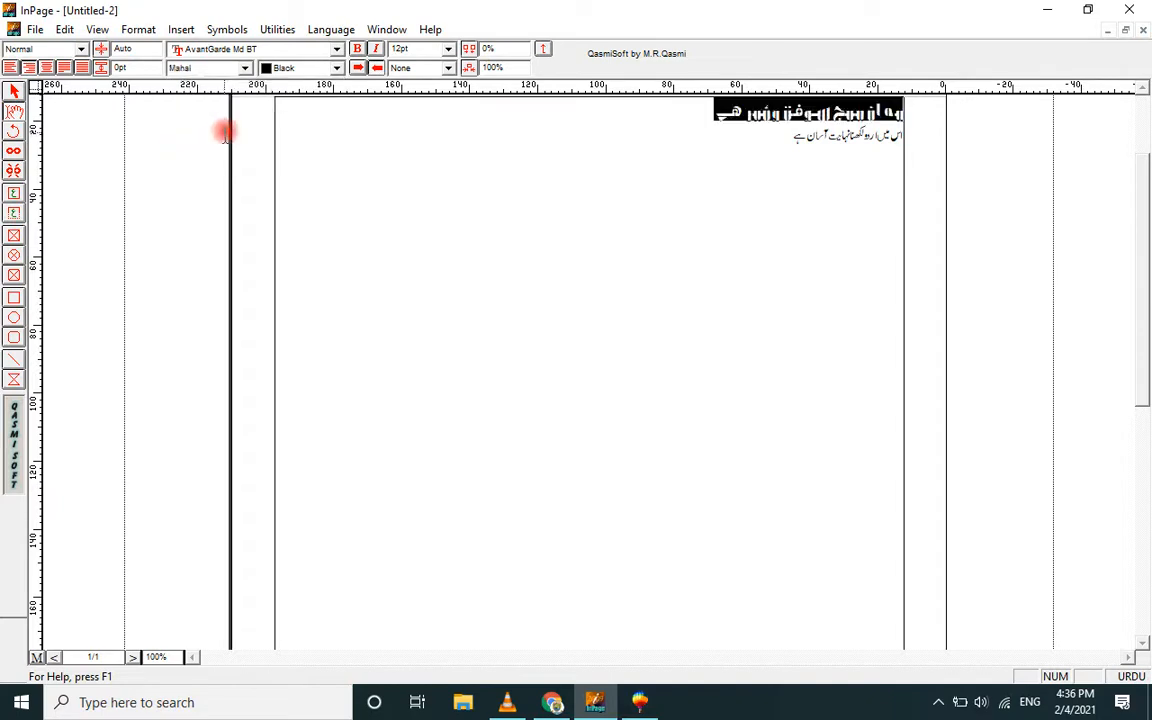
- Try the Urdu fonts Shifa Italic, Zakharif and Zohar on the first line, finishing with Noori Nastaliq
left_click(245, 69)
scroll(226, 149, "down", 2)
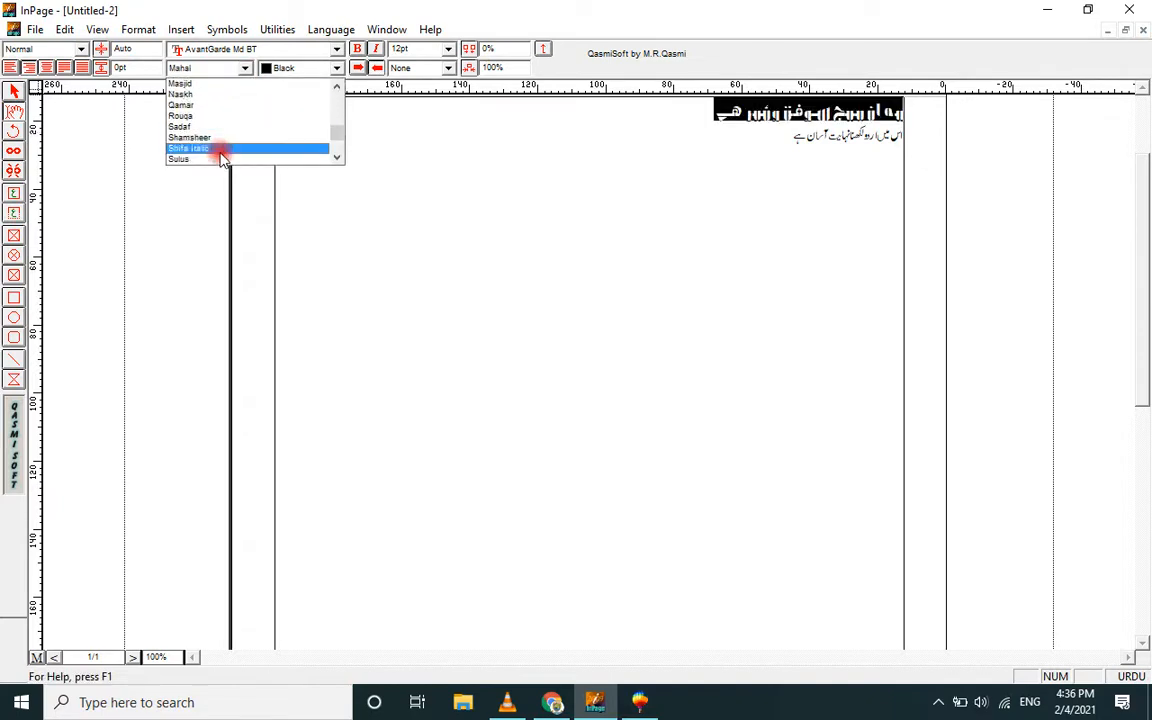
left_click(221, 149)
left_click(245, 68)
scroll(231, 140, "down", 2)
left_click(224, 146)
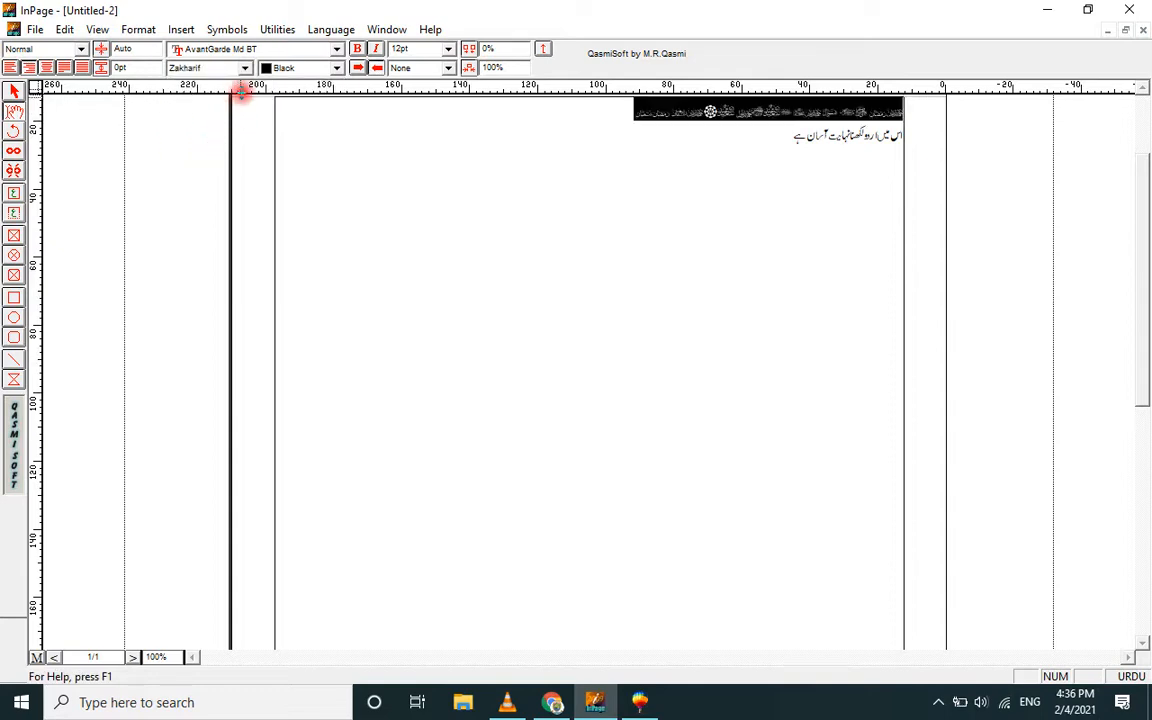
left_click(245, 68)
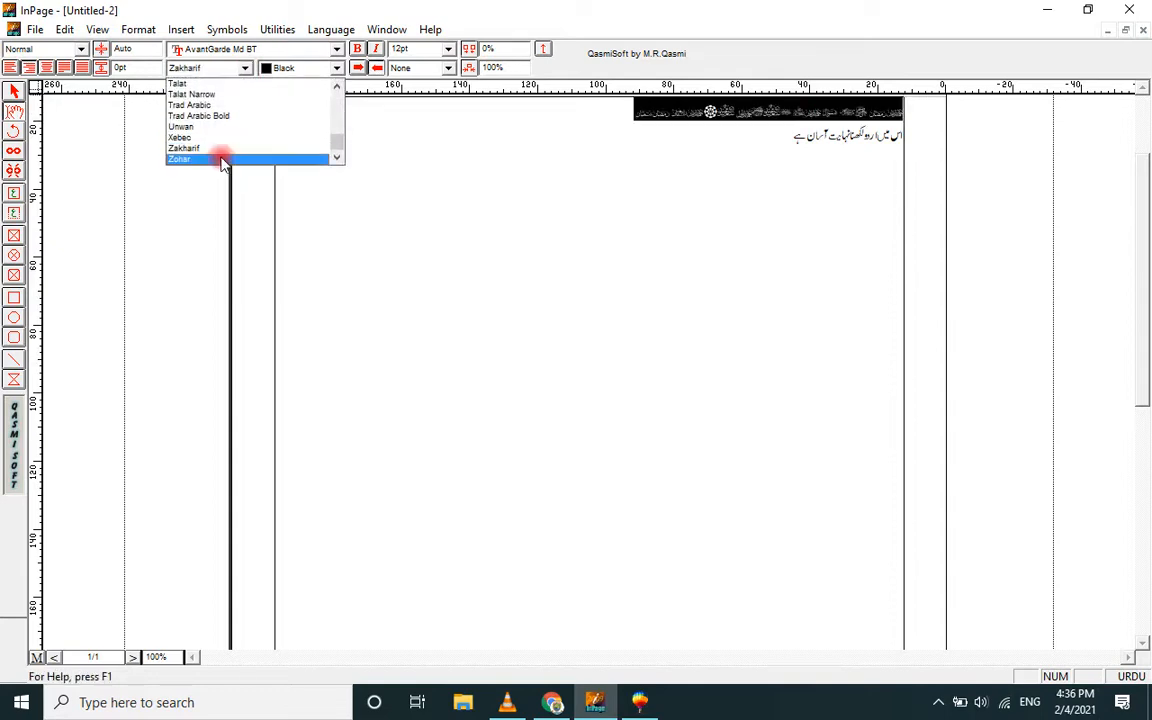
left_click(221, 156)
left_click(245, 68)
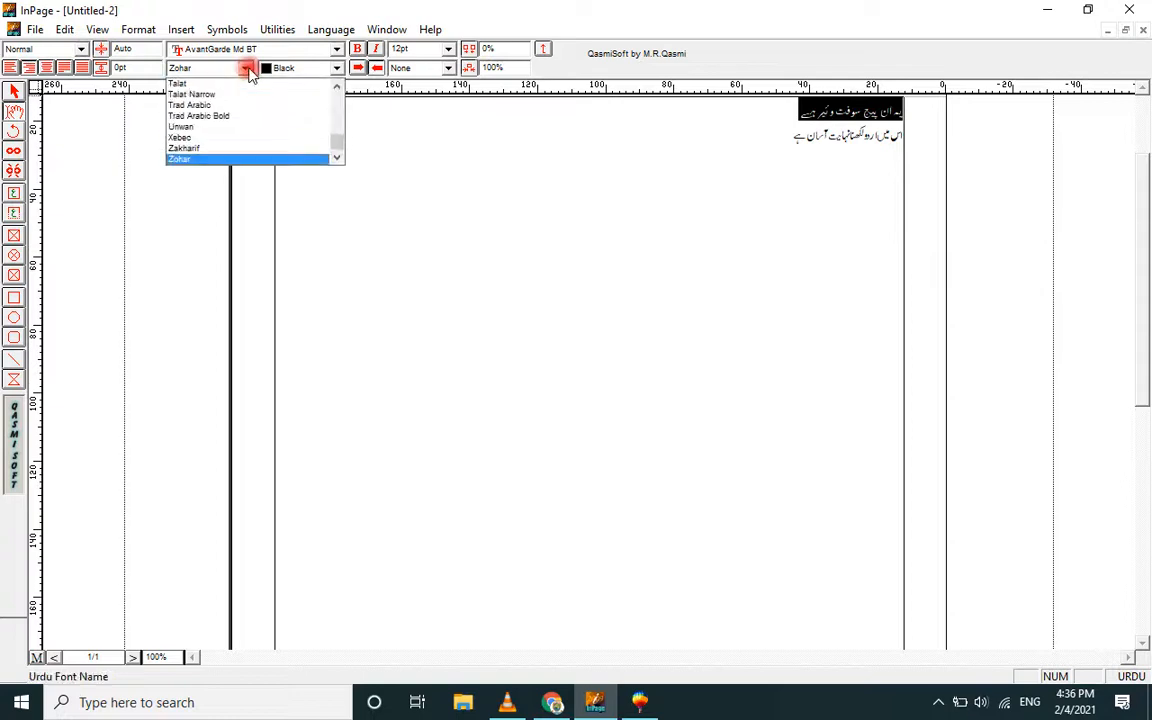
key("n")
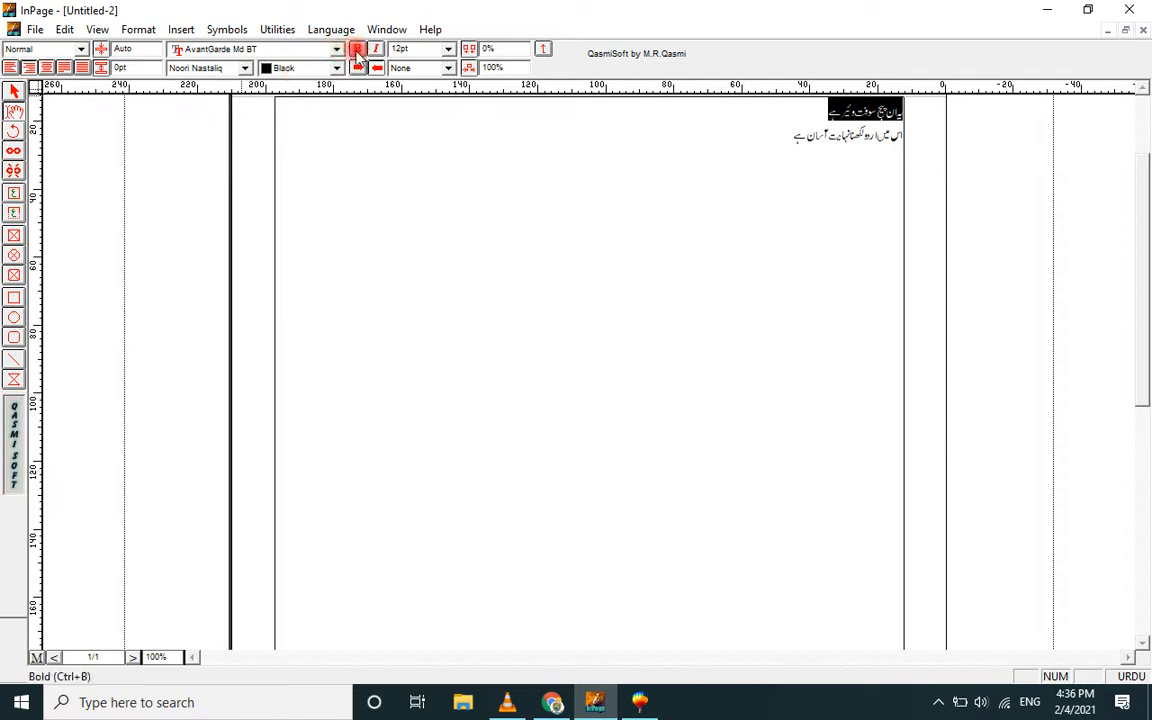
- Try font sizes 14pt and 48pt on the first Urdu line, finishing with 60pt
left_click(447, 49)
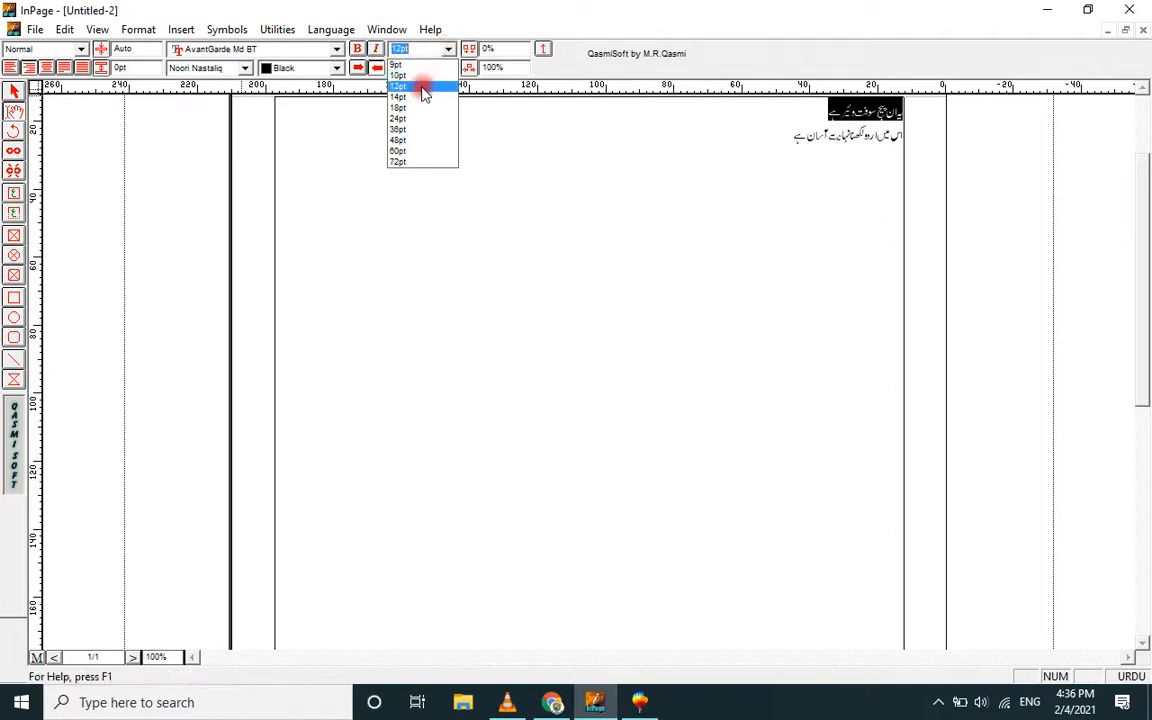
left_click(420, 97)
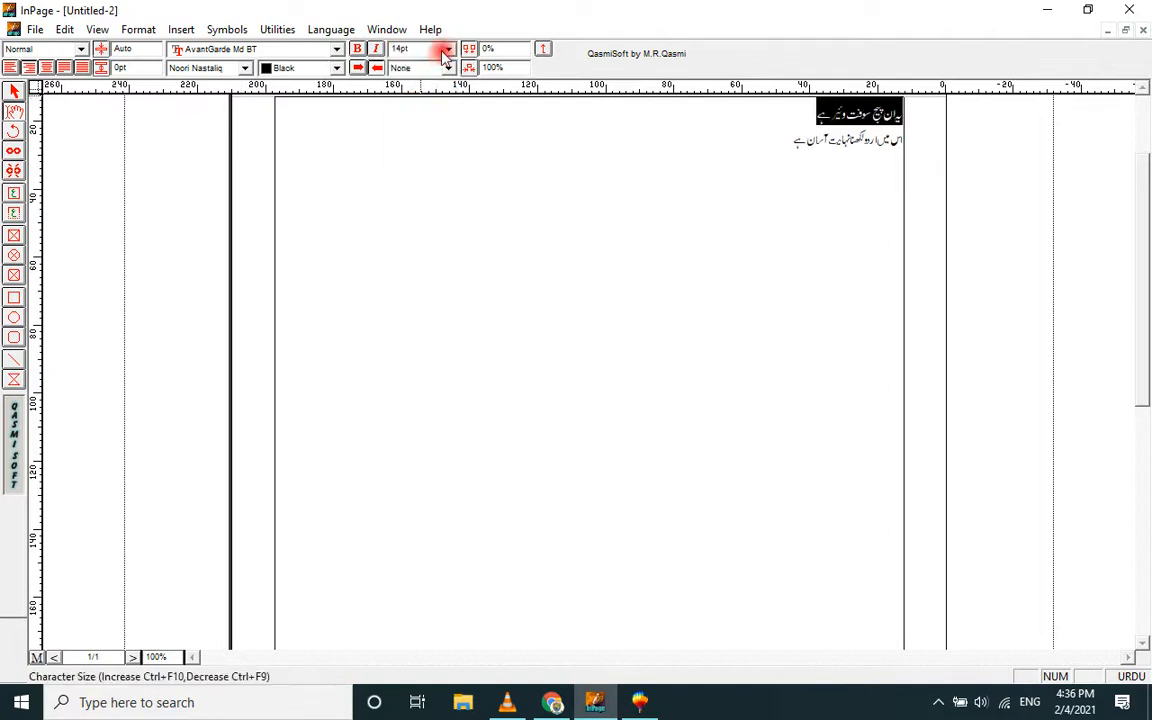
left_click(447, 49)
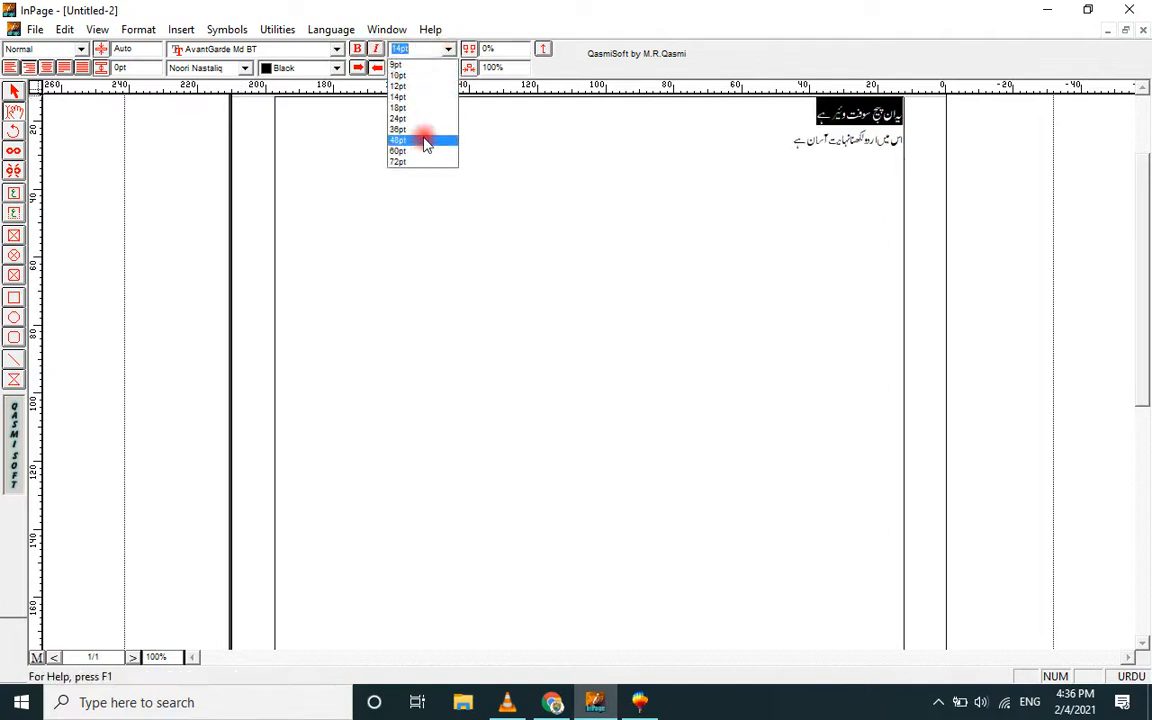
left_click(426, 140)
left_click(447, 49)
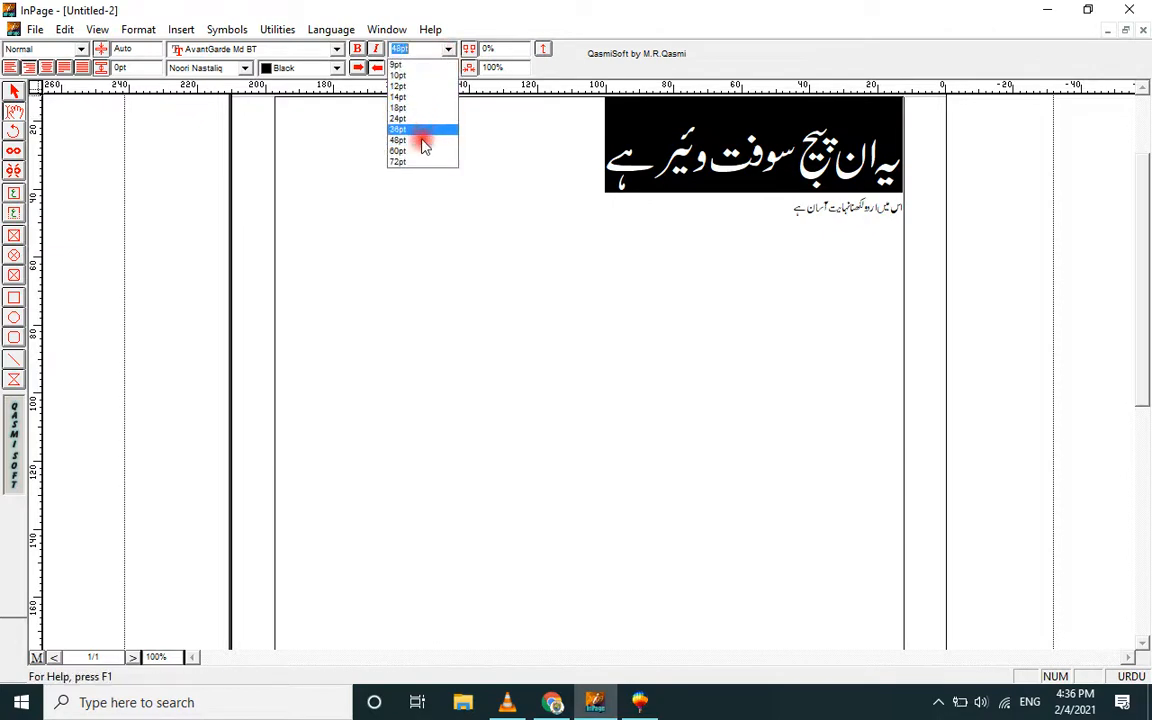
left_click(418, 152)
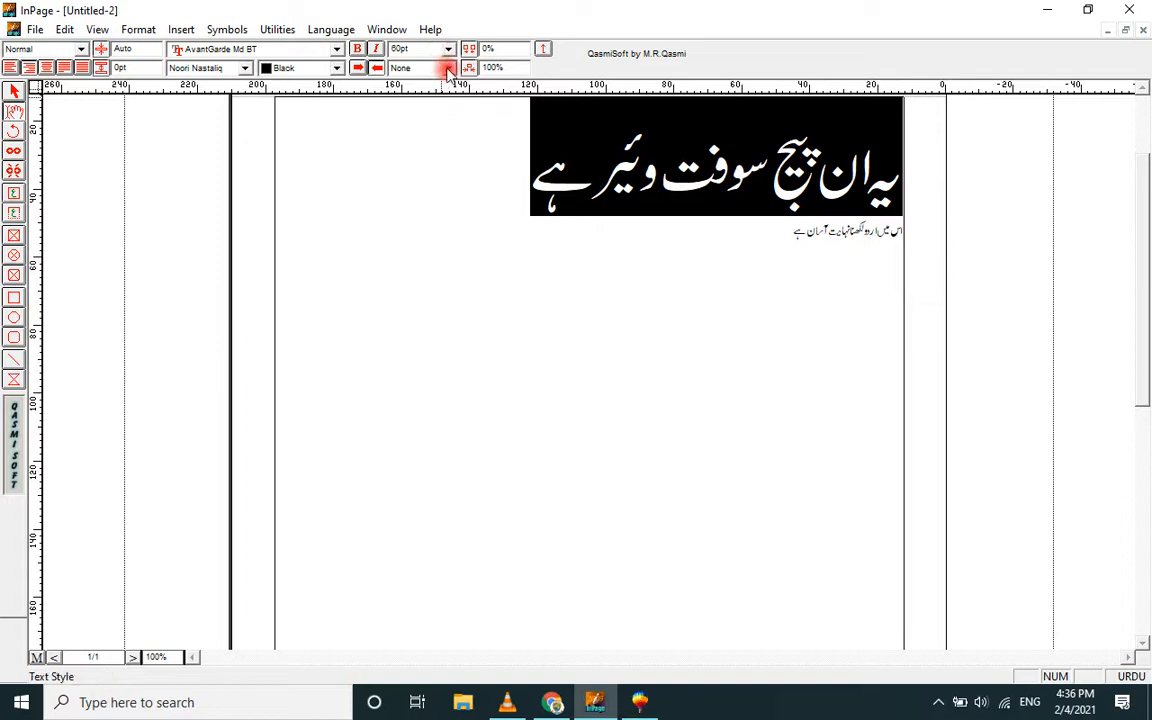
- Try the Single, Overline and Pattern text styles on the first line, then reset the style to None
left_click(448, 69)
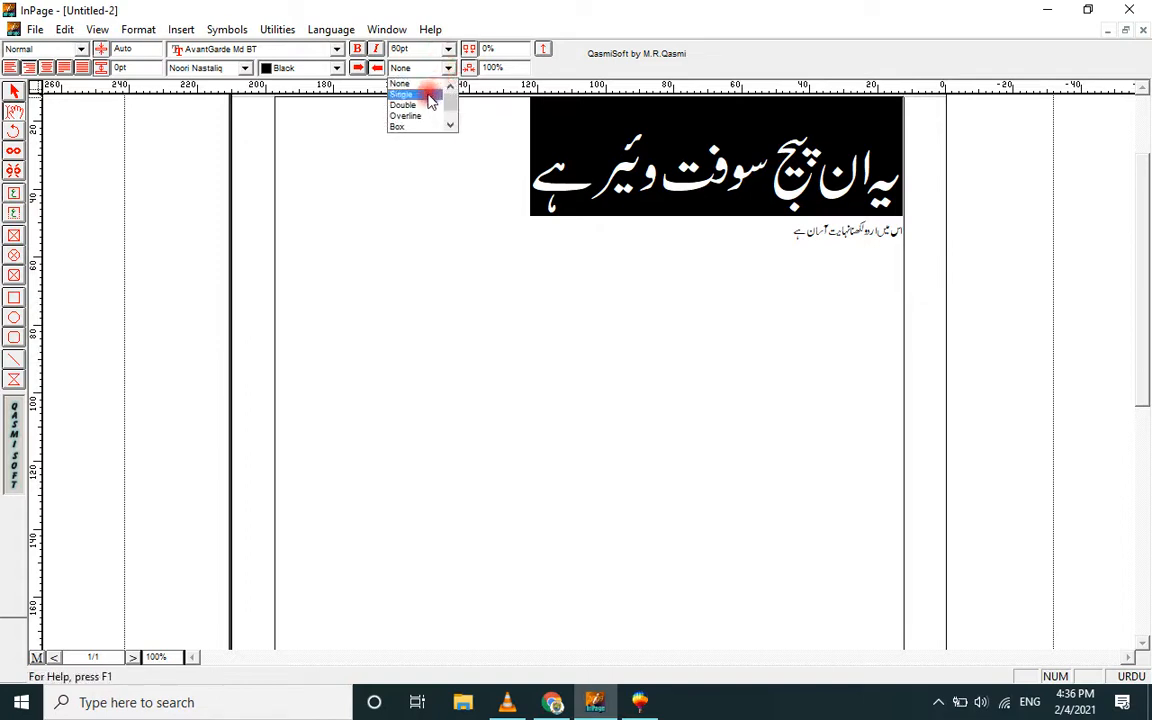
left_click(429, 94)
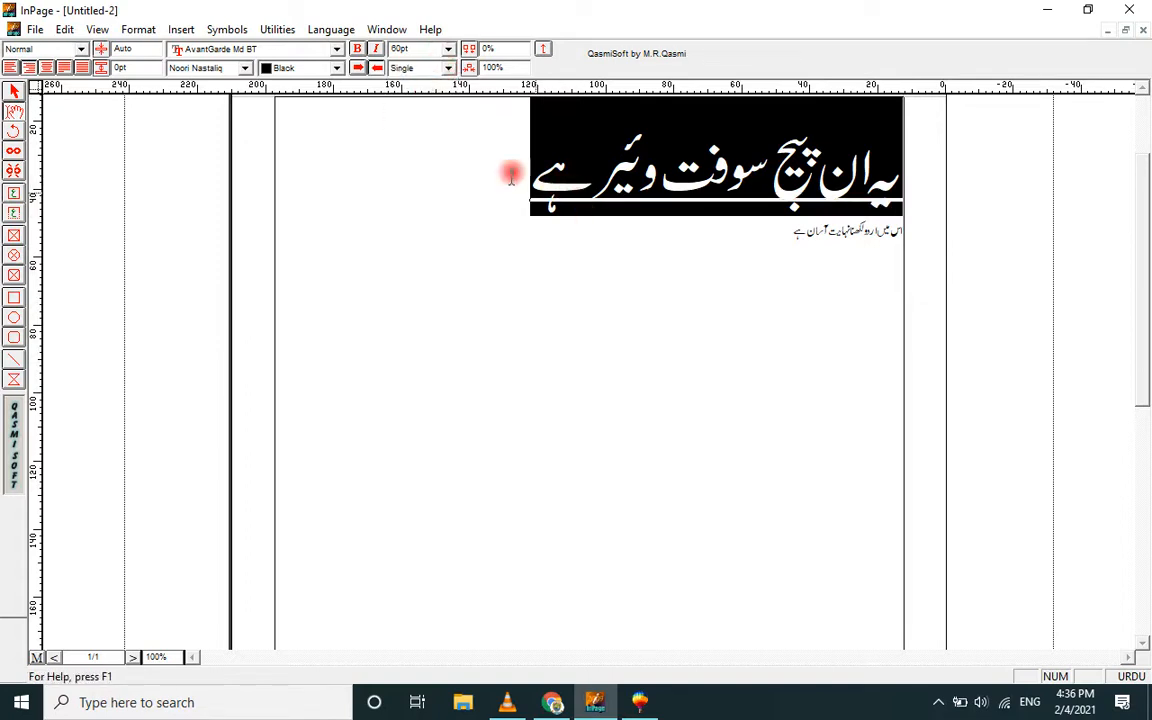
left_click(448, 68)
left_click(429, 108)
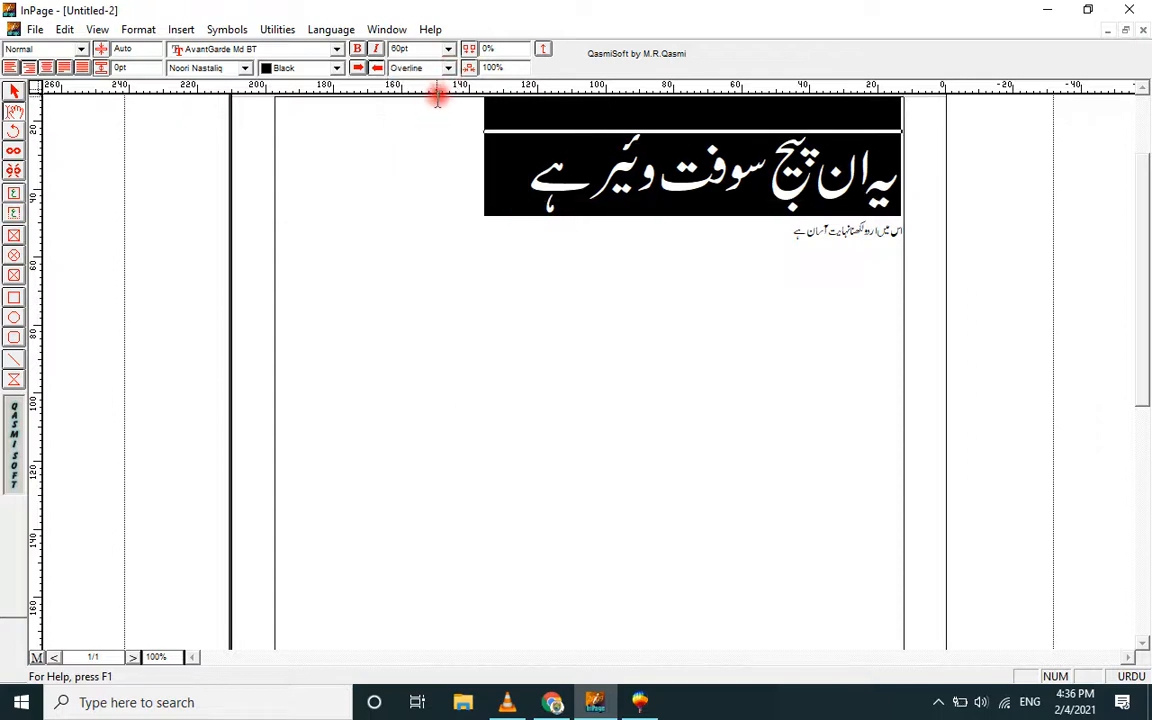
left_click(448, 70)
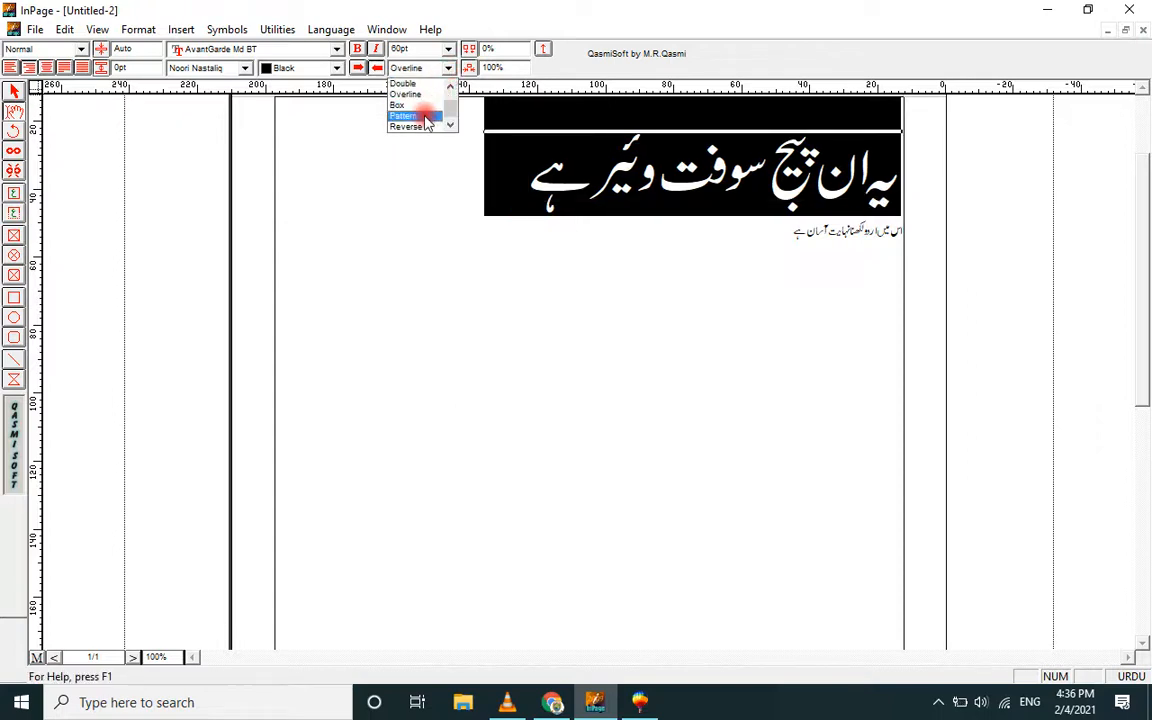
left_click(425, 116)
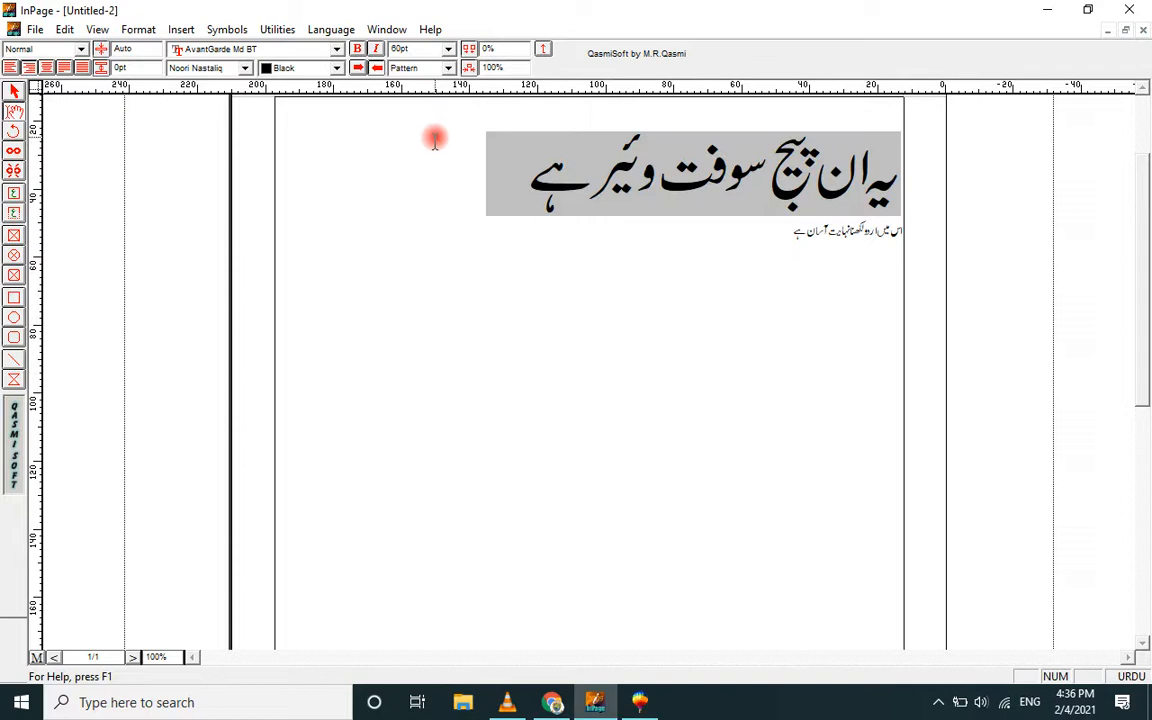
left_click_drag(488, 147, 916, 187)
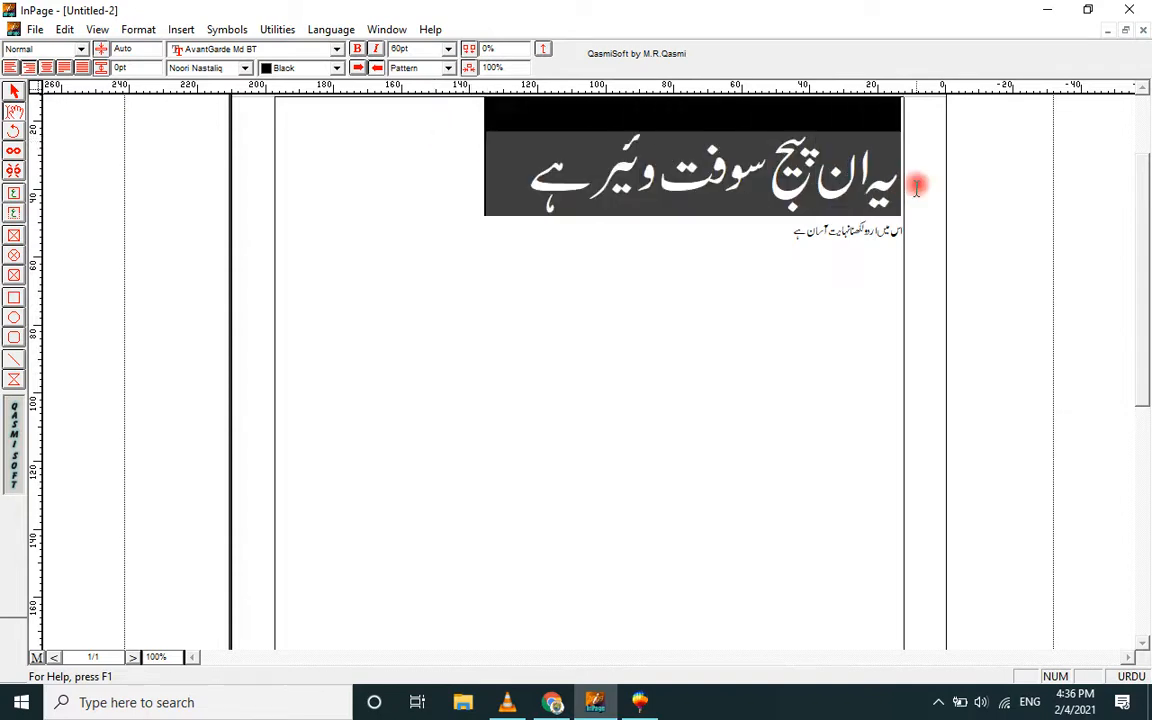
left_click(448, 68)
left_click(427, 96)
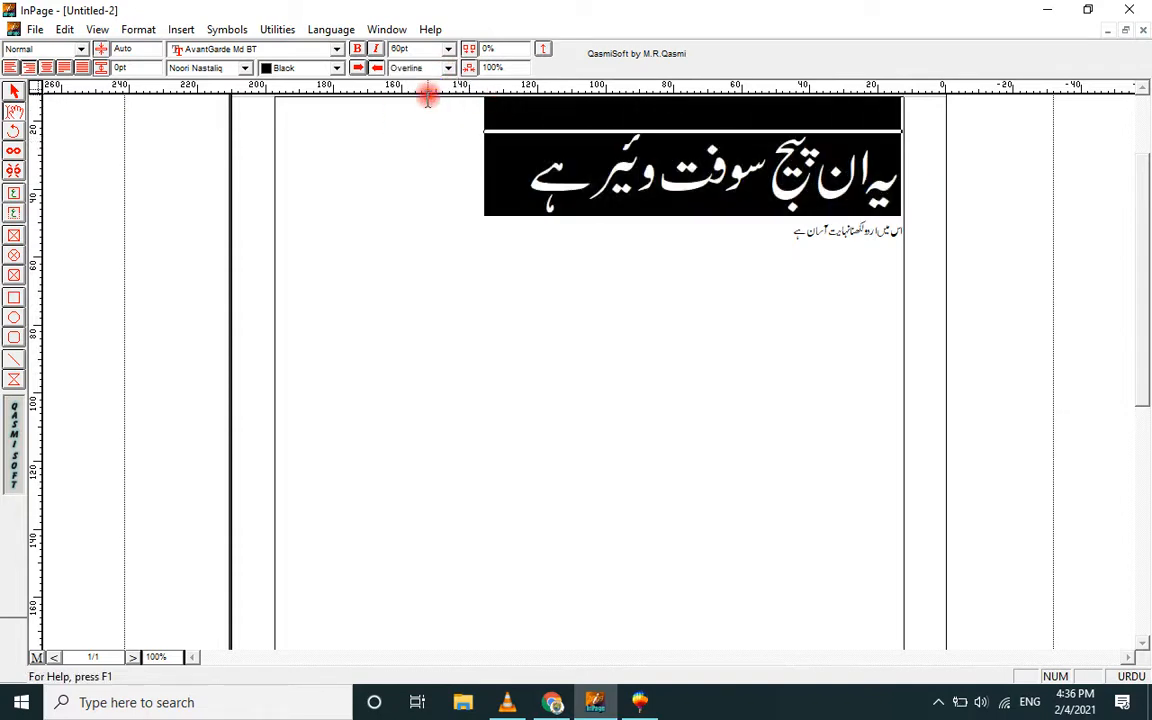
left_click(447, 70)
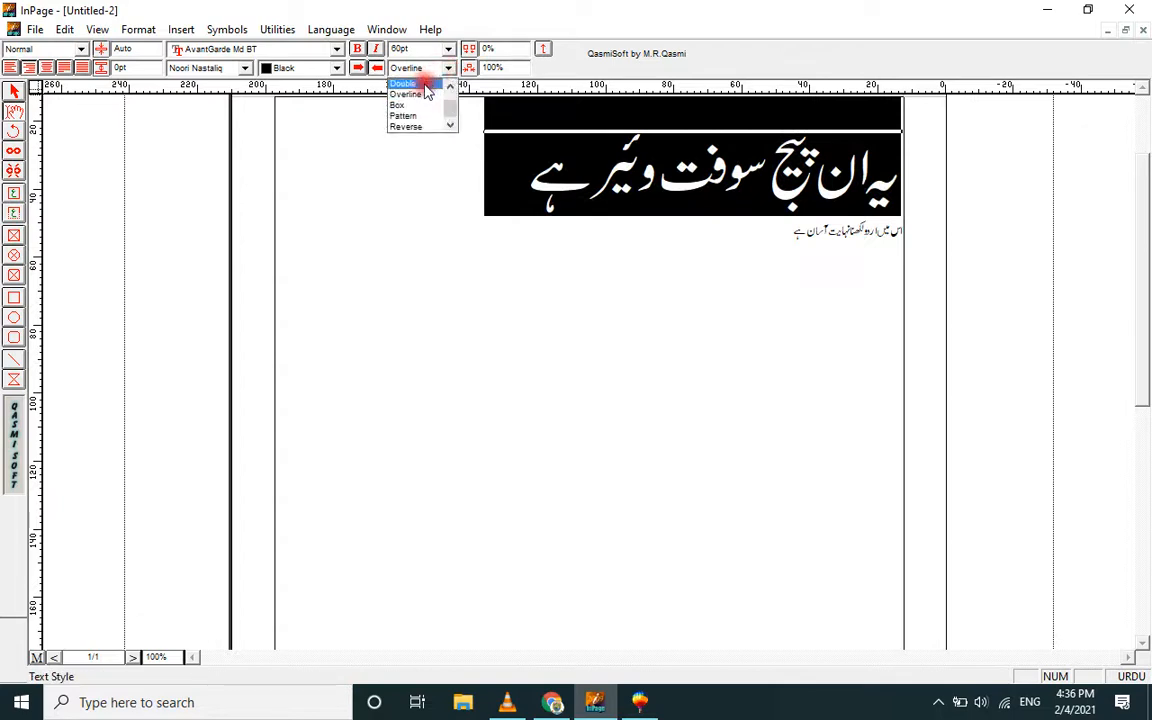
left_click_drag(453, 108, 453, 84)
left_click(425, 84)
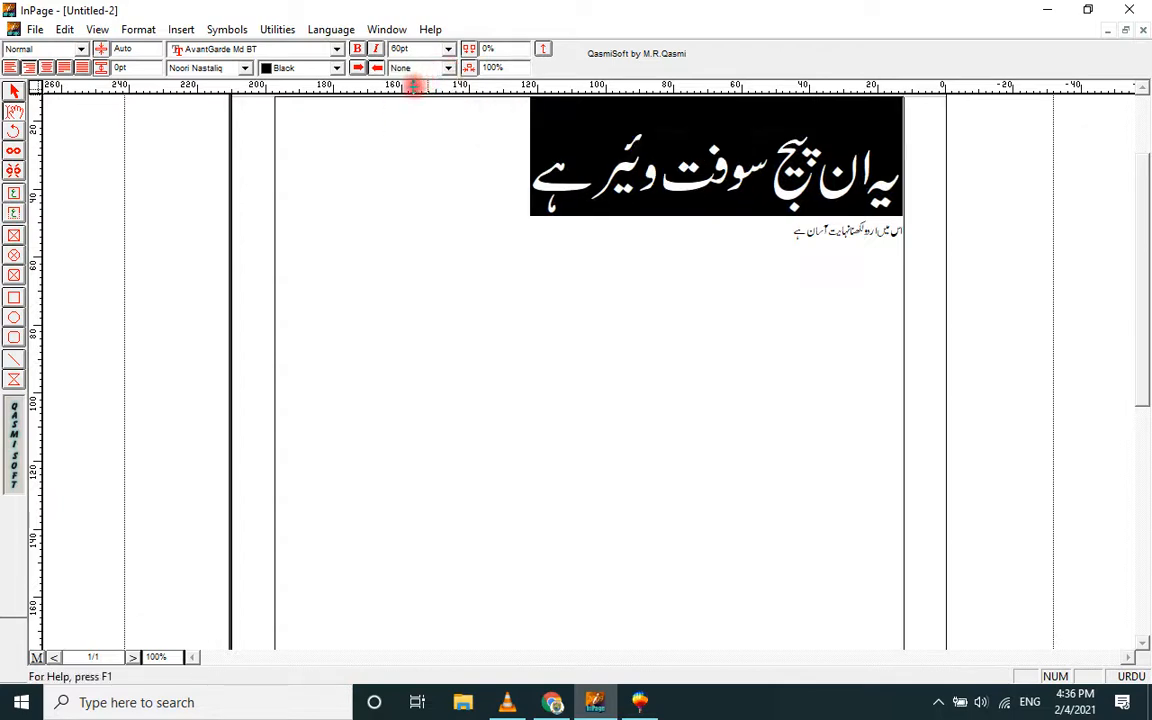
- Try bold and italic on the first line and switch both off again
left_click(358, 50)
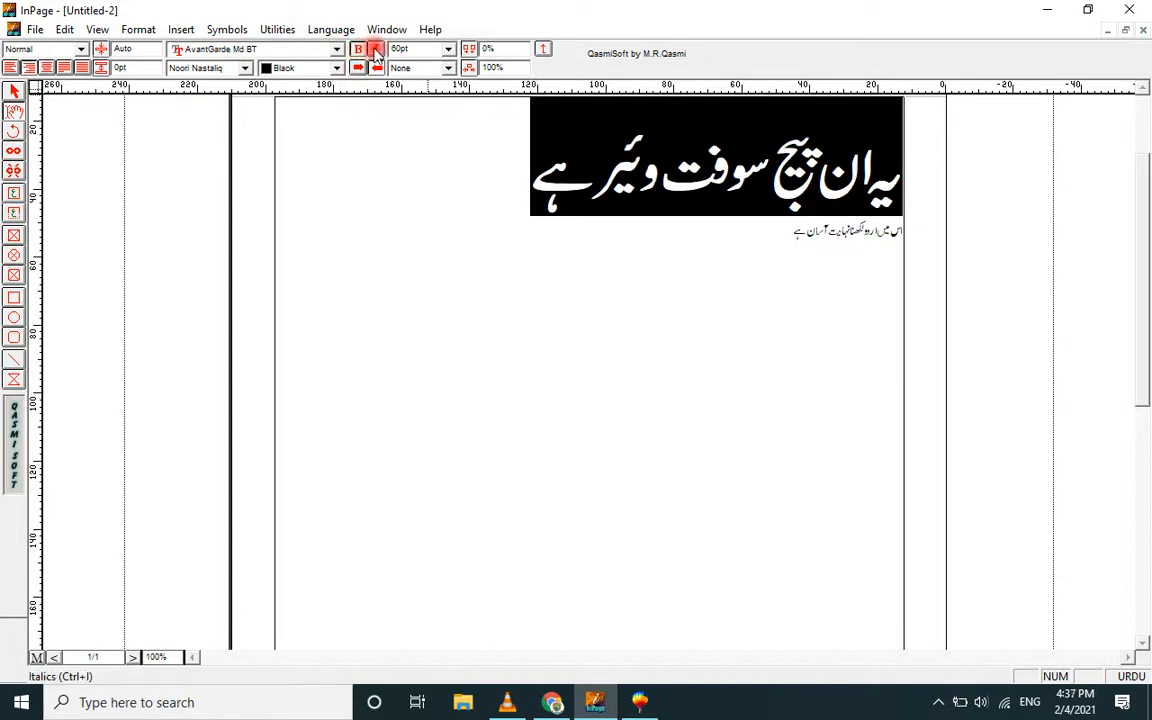
left_click(378, 52)
left_click(378, 52)
left_click(376, 52)
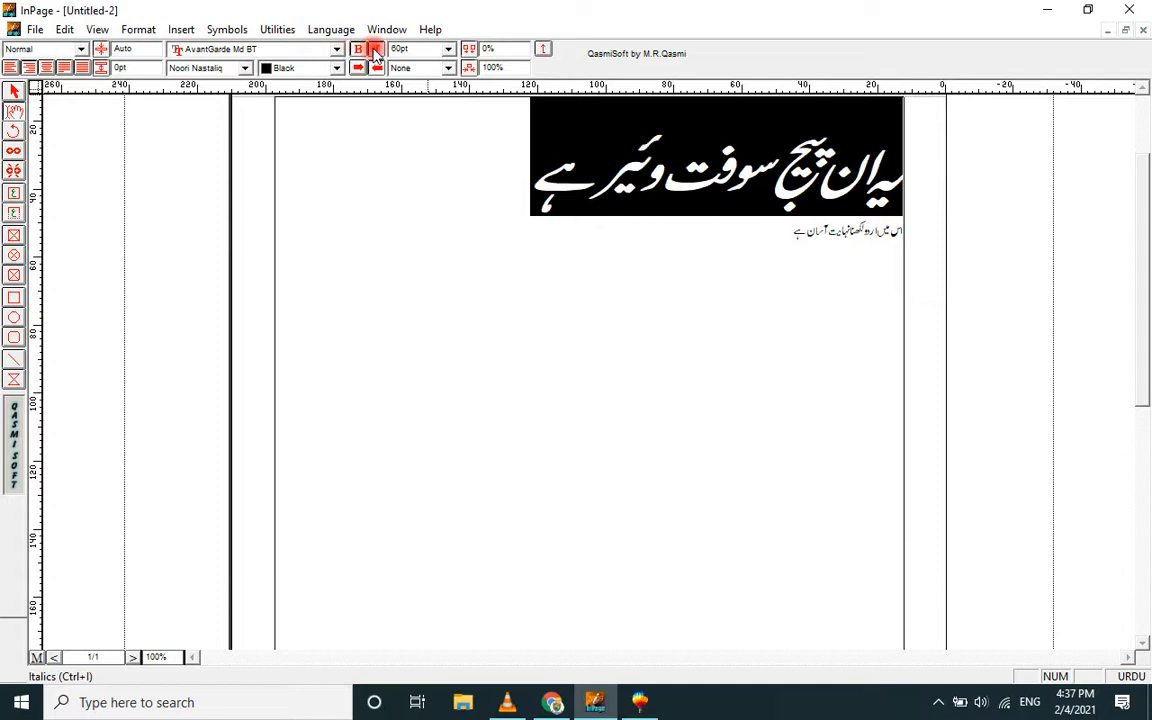
left_click(376, 52)
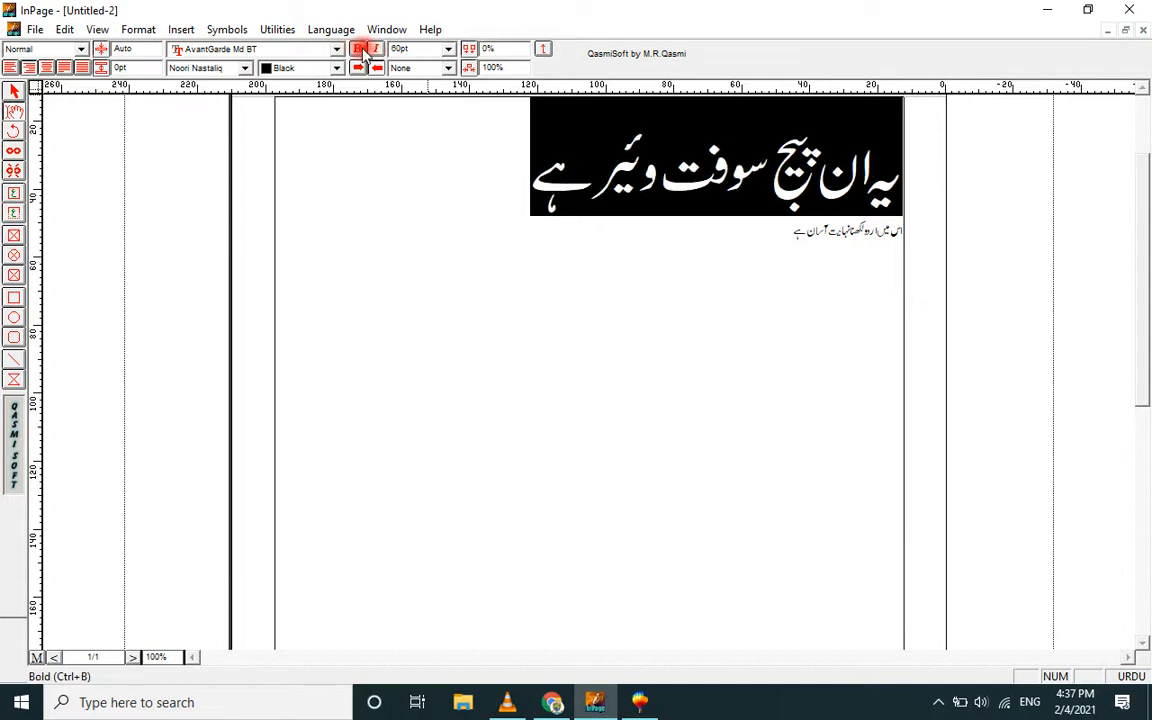
left_click(366, 54)
left_click(366, 54)
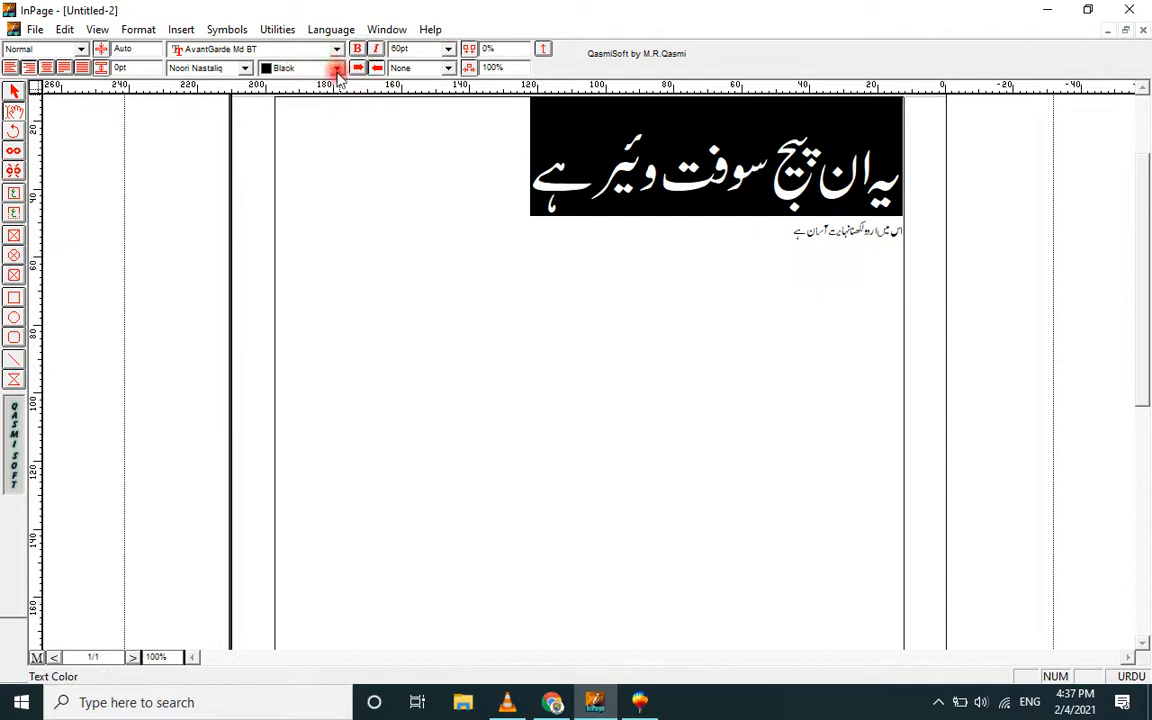
- Try red and yellow as the text colour of the first Urdu line
left_click_drag(494, 185, 896, 184)
left_click(336, 69)
left_click(310, 113)
left_click(410, 172)
left_click_drag(514, 180, 900, 180)
left_click(337, 68)
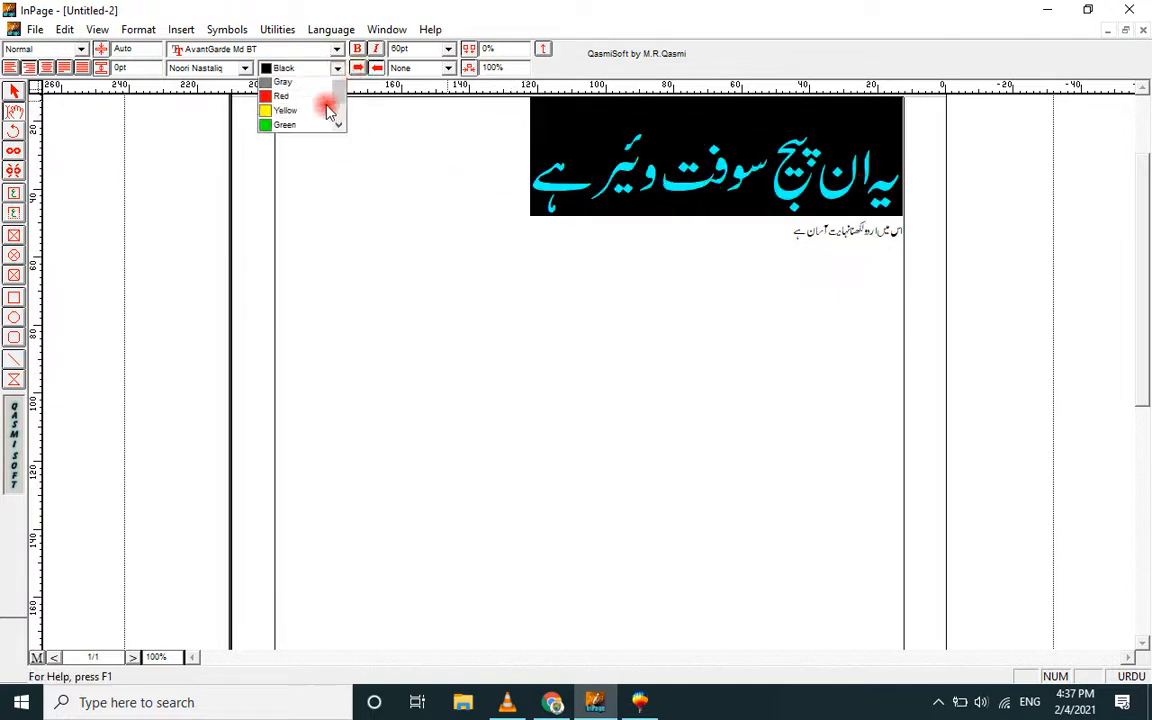
left_click(306, 129)
left_click(405, 158)
- Set the text colour of the whole first Urdu line to blue and deselect it
left_click_drag(493, 178, 906, 180)
left_click(292, 67)
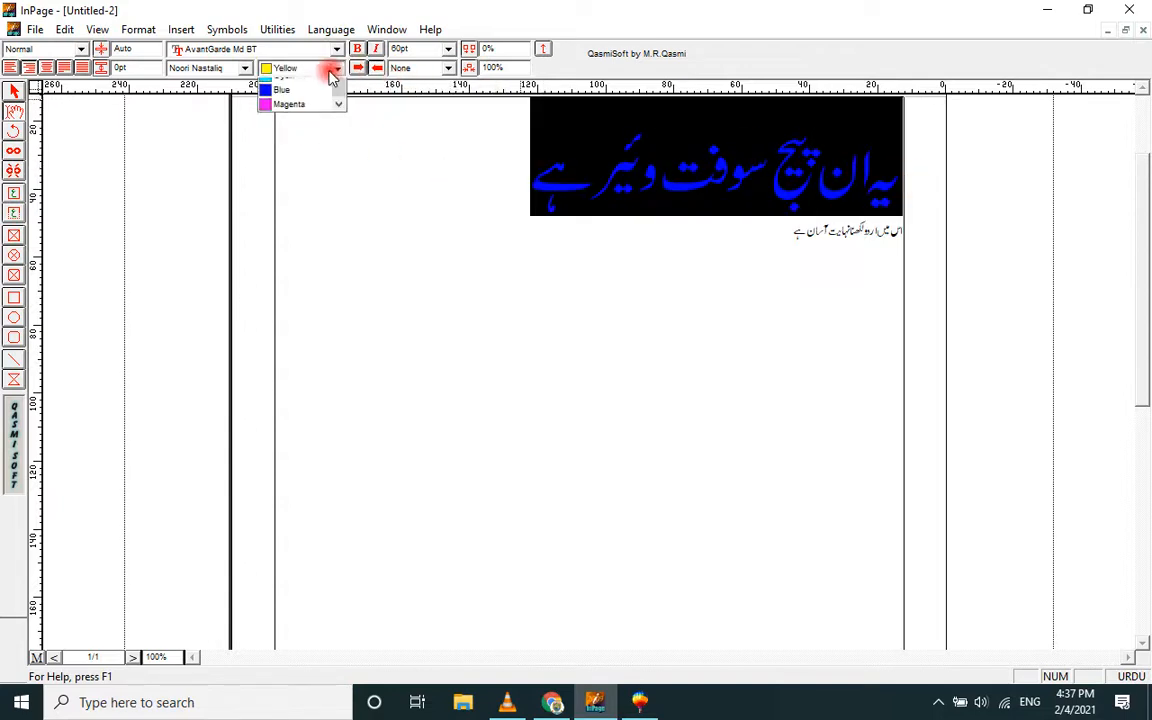
left_click(320, 129)
left_click(420, 177)
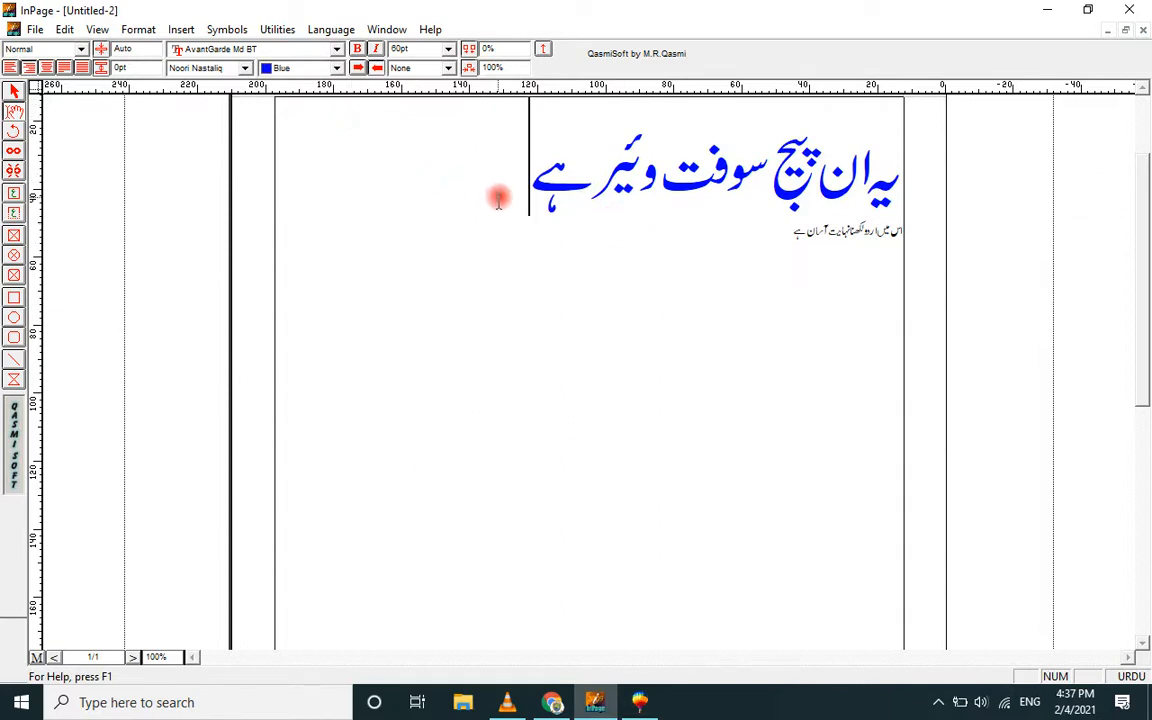
- Draw a rectangular text box about 115 mm wide and 40 mm high below the two Urdu lines
left_click(14, 113)
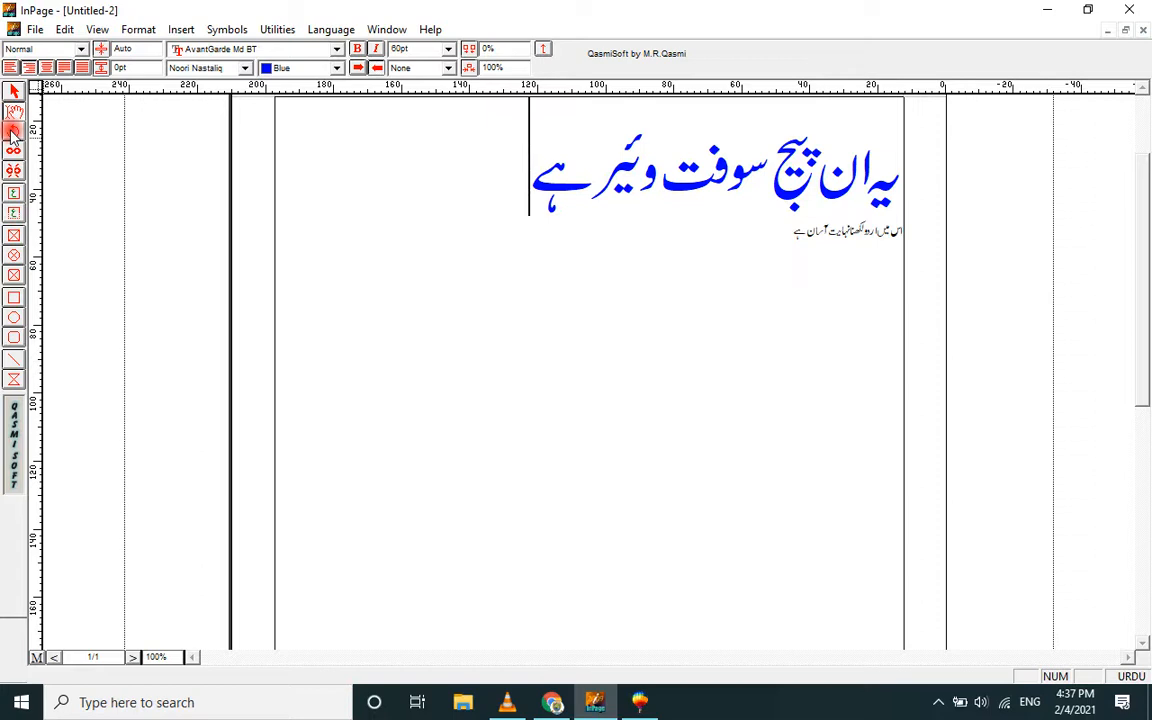
left_click(13, 133)
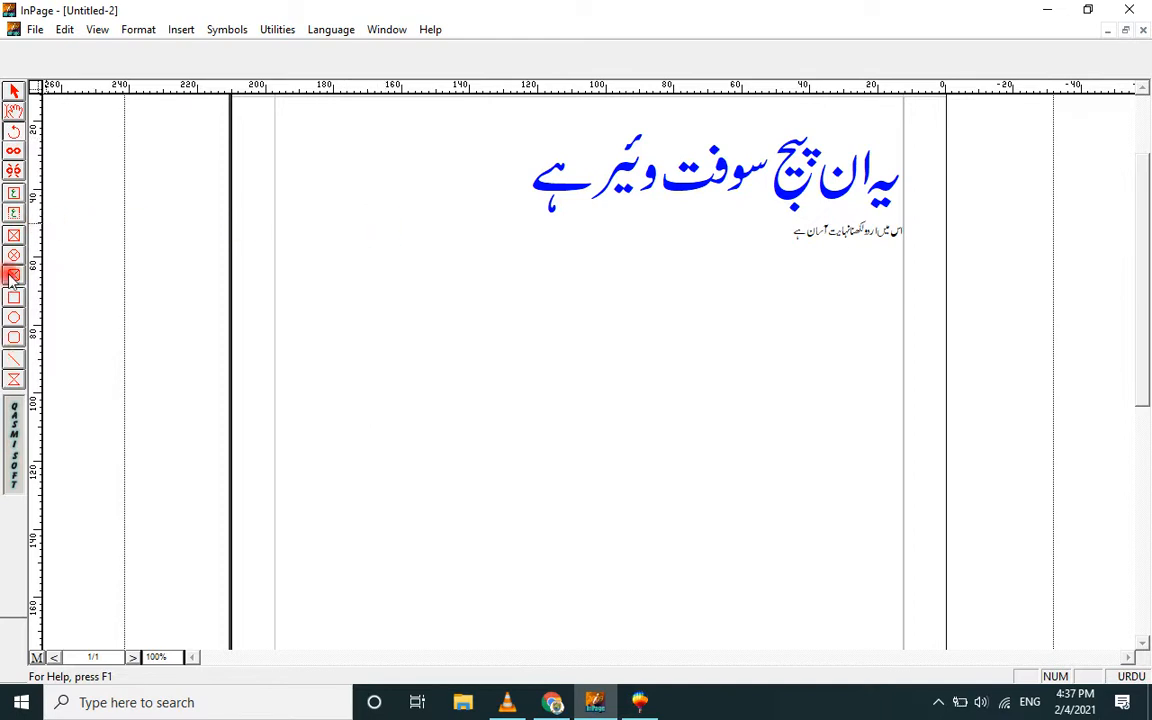
left_click(14, 193)
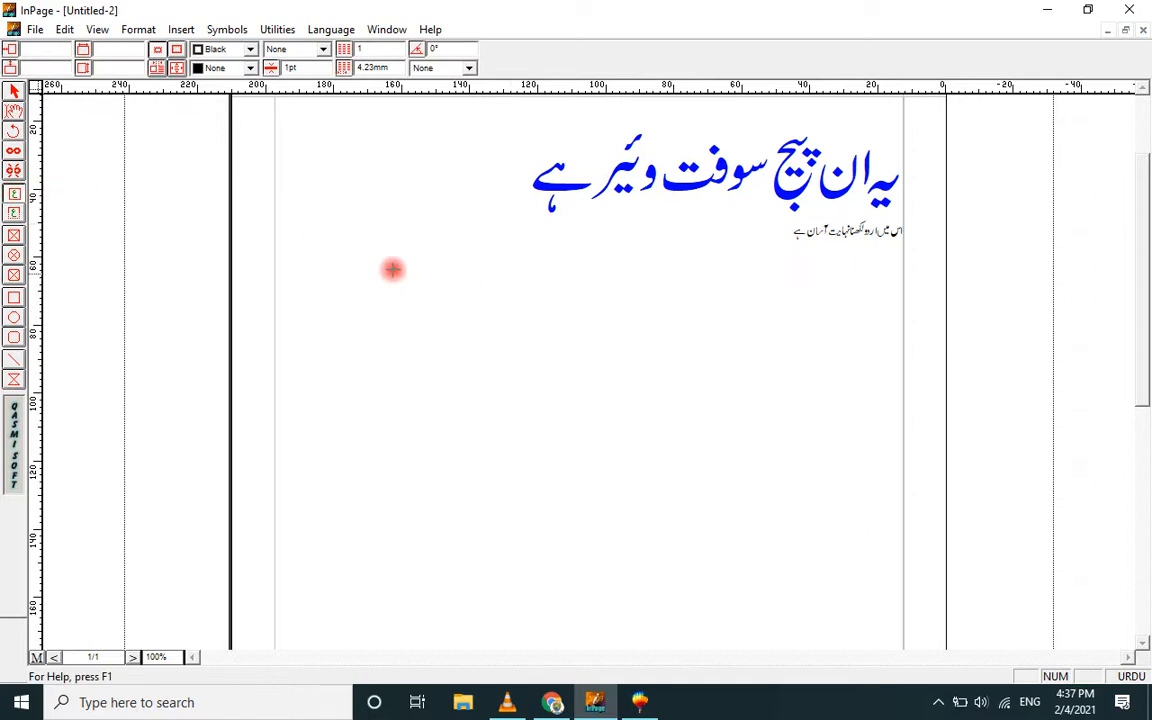
left_click_drag(362, 247, 749, 385)
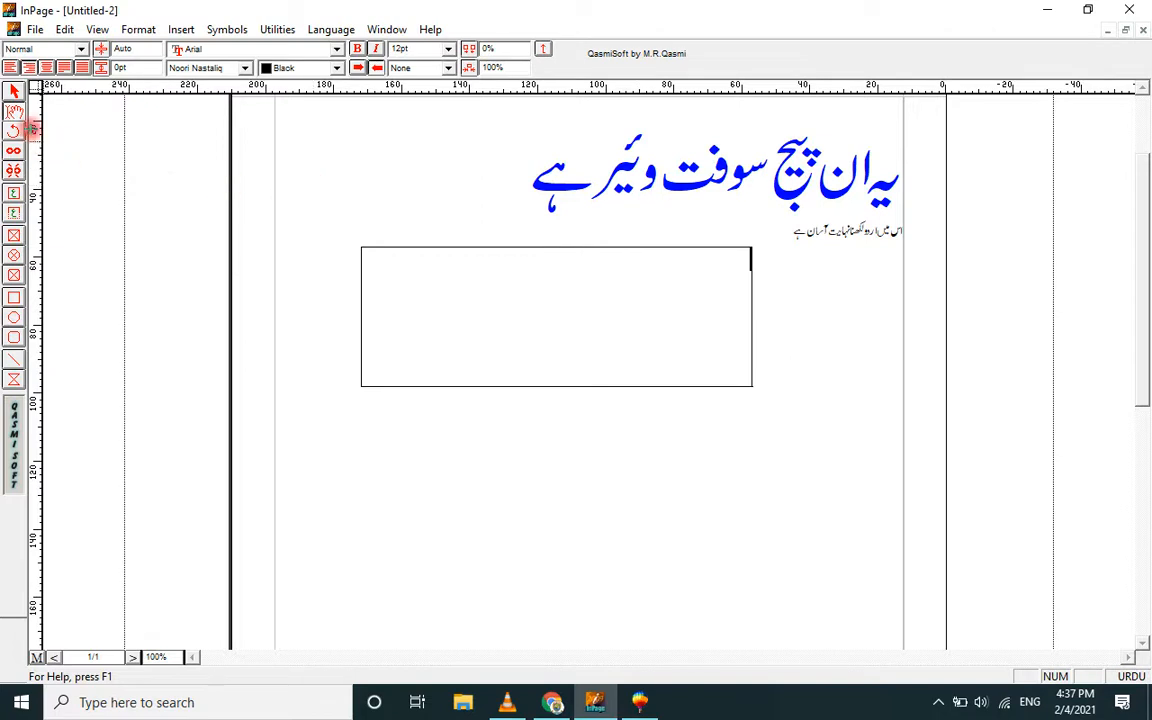
- Copy the large blue Urdu line and paste it into the empty text box below
left_click_drag(485, 178, 885, 195)
right_click(866, 188)
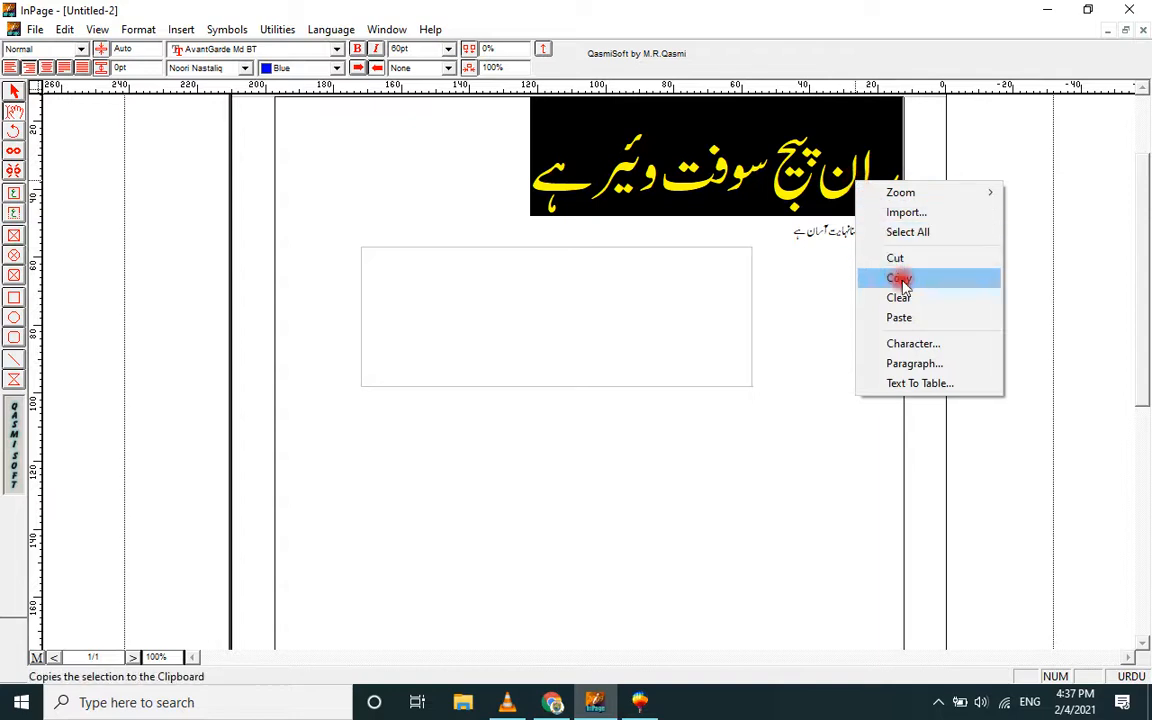
left_click(897, 278)
left_click(600, 300)
right_click(573, 291)
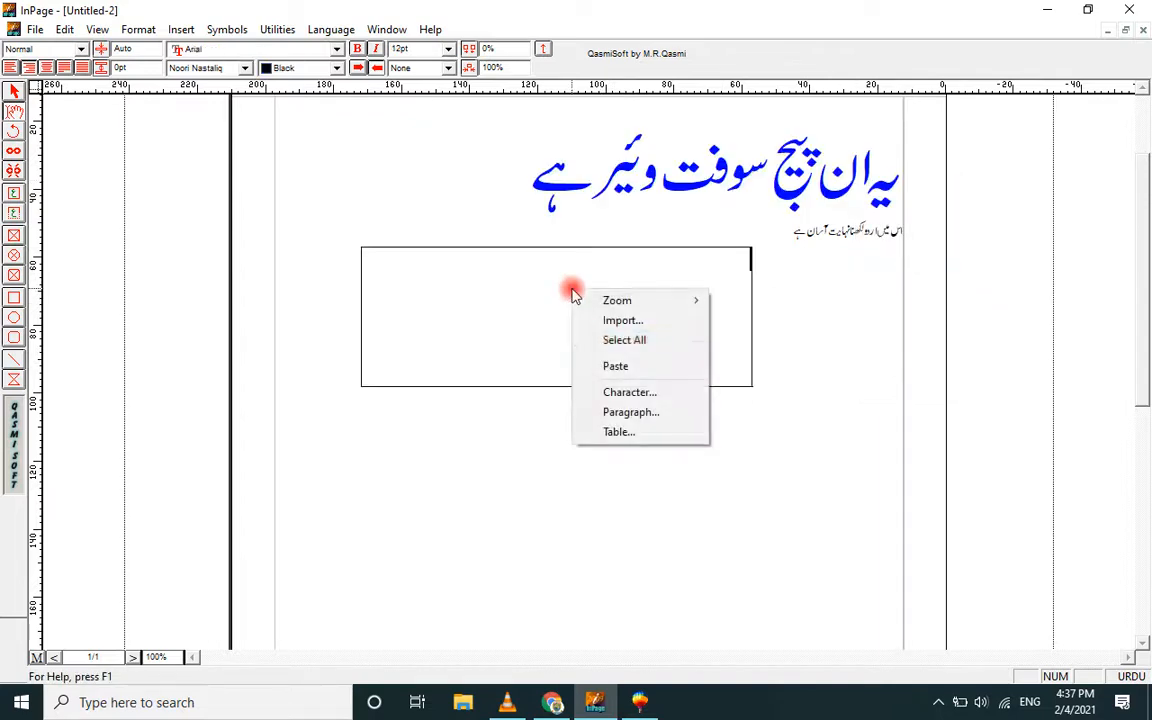
left_click(615, 368)
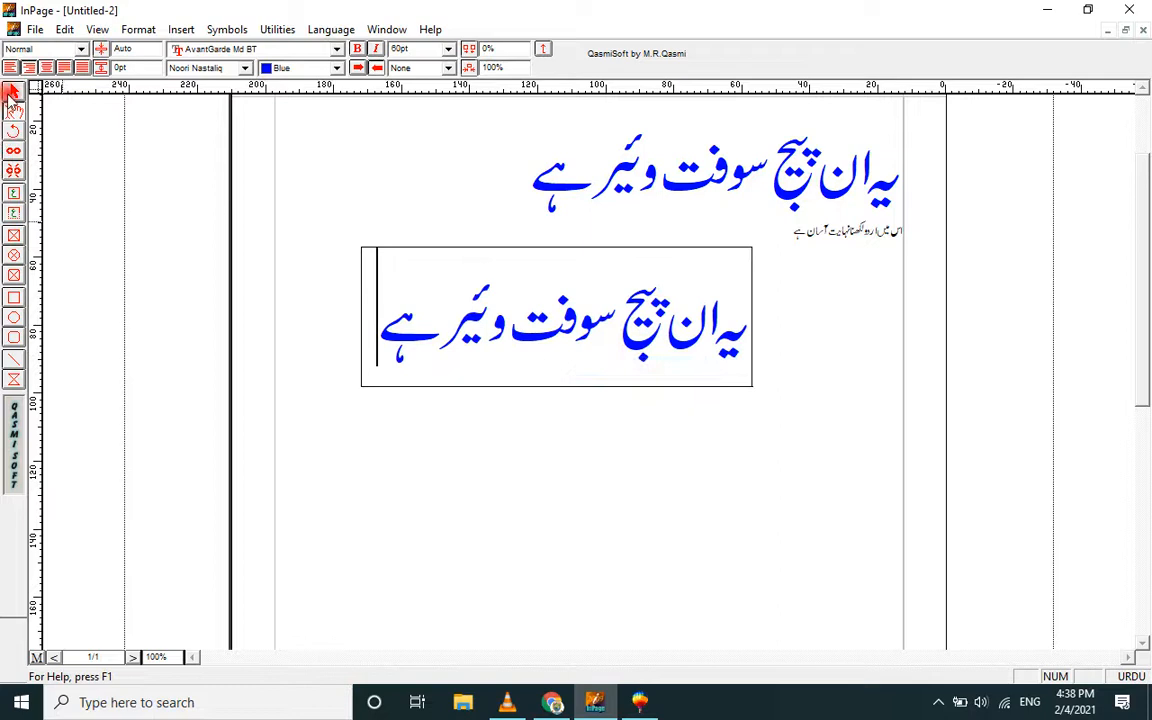
left_click_drag(533, 201, 895, 180)
right_click(848, 180)
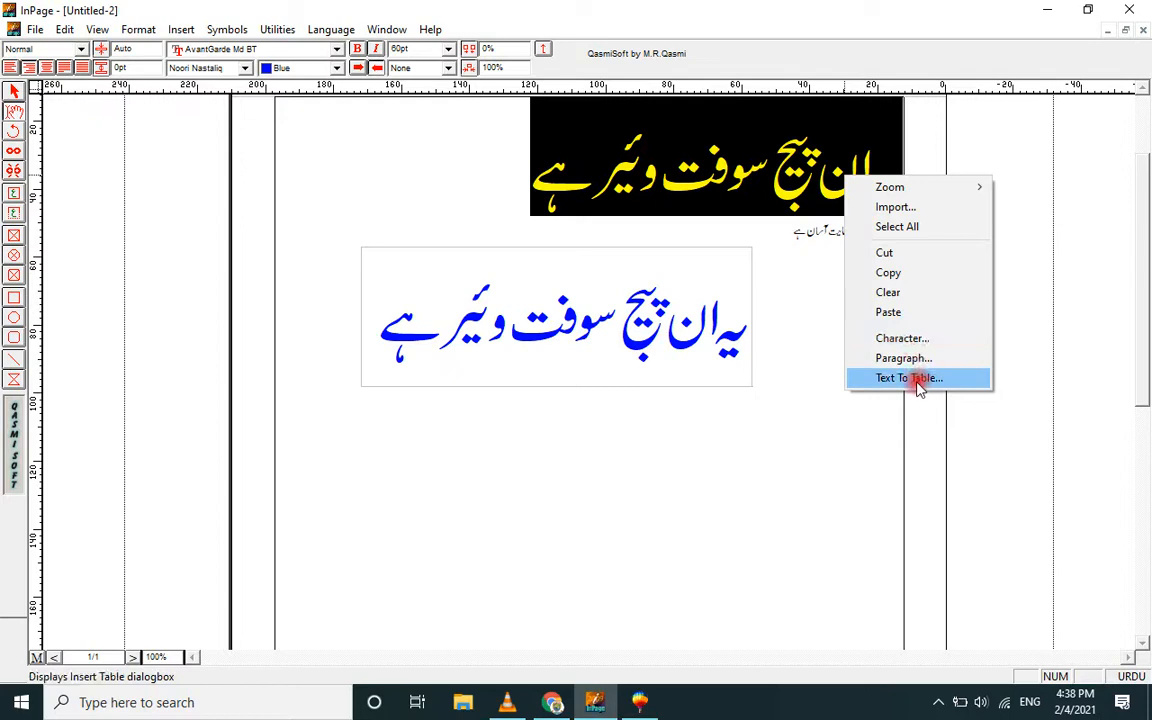
left_click(432, 206)
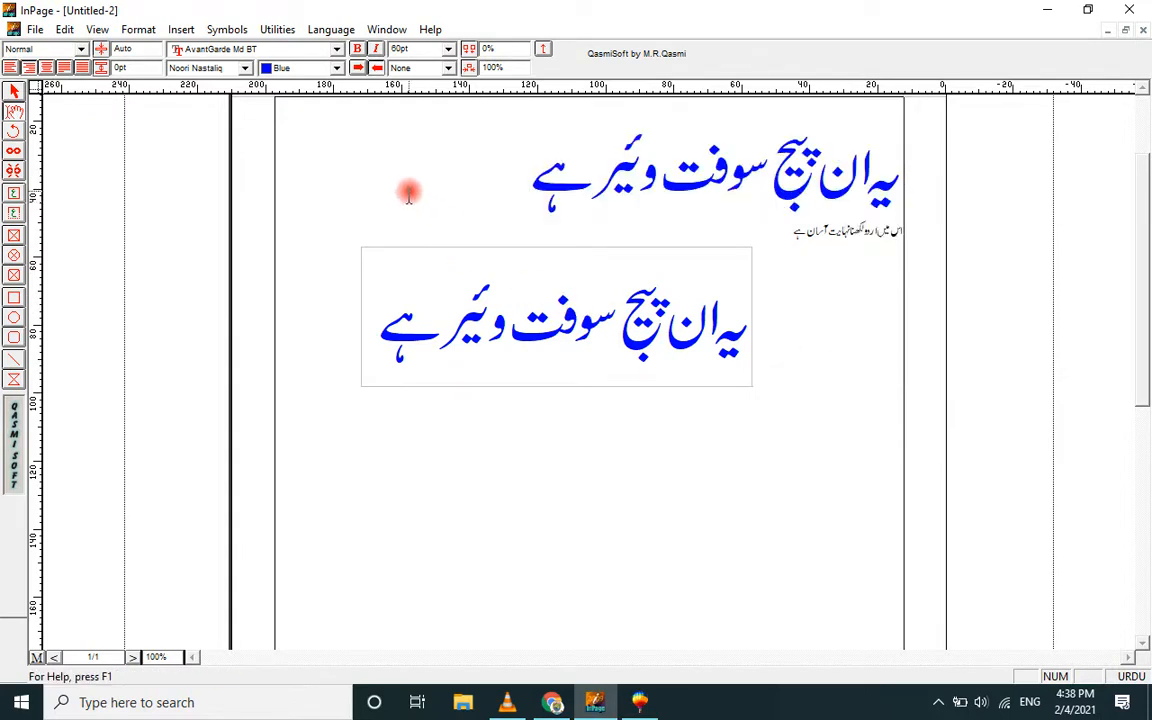
- Select the text box and give it a red 4pt border with the solid line pattern
left_click(13, 112)
left_click(12, 131)
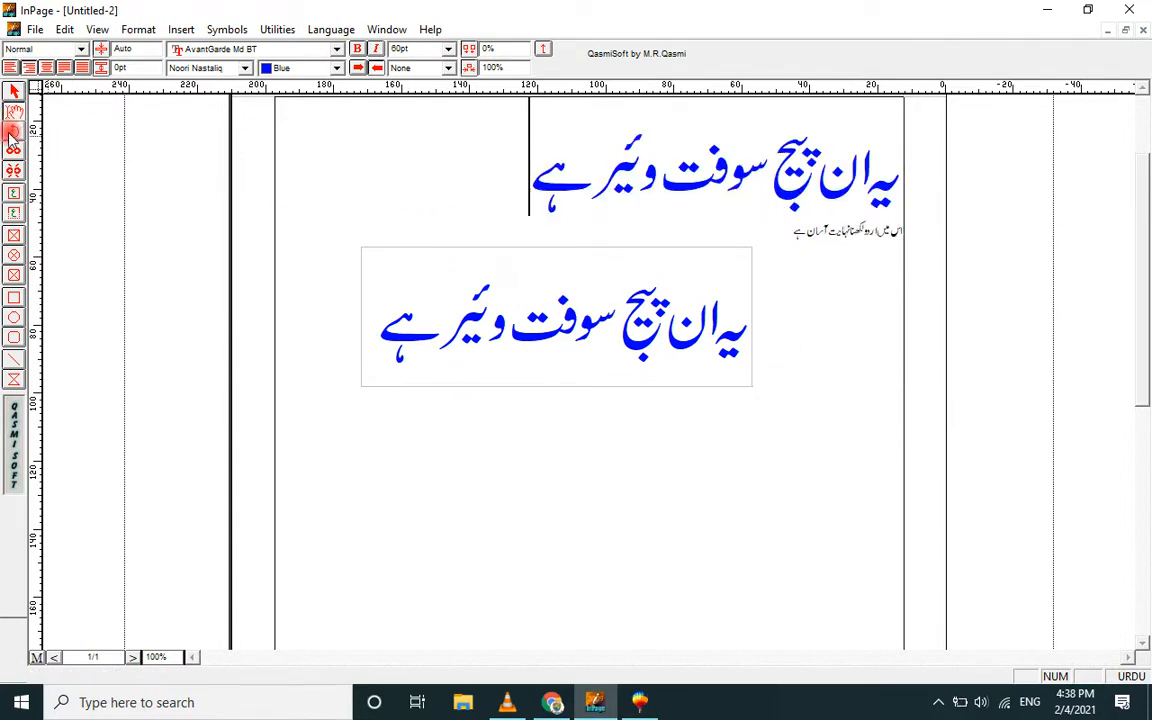
right_click(475, 322)
left_click(463, 319)
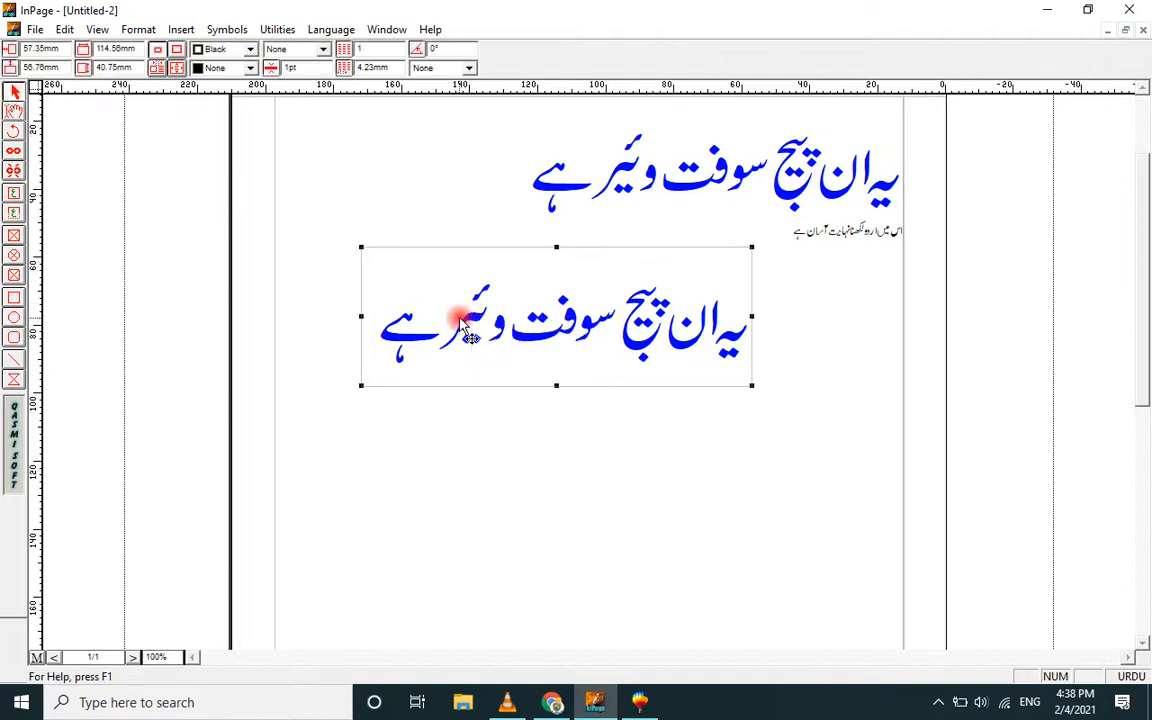
double_click(543, 321)
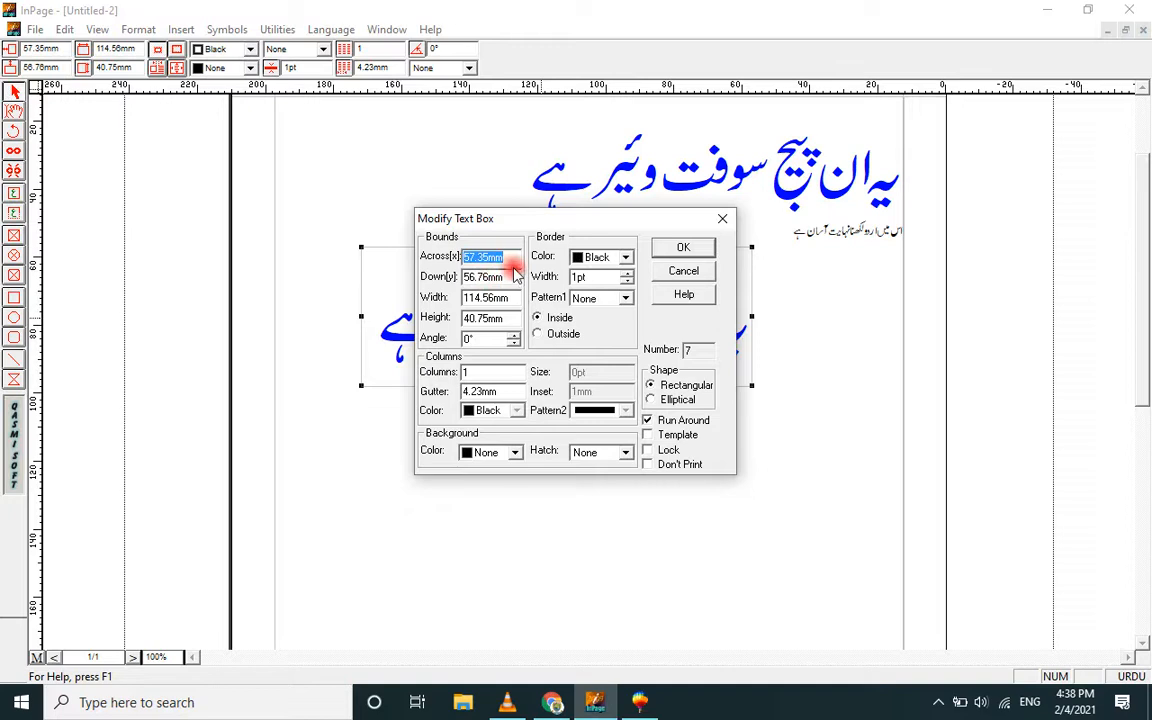
left_click_drag(585, 222, 851, 222)
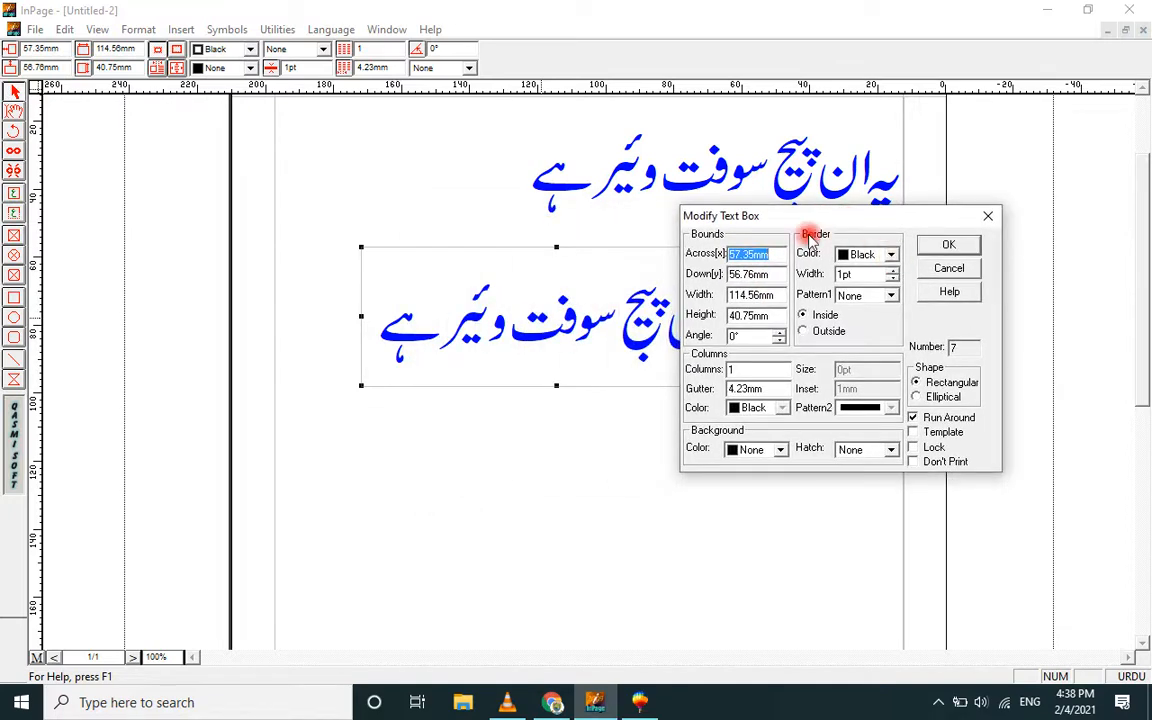
left_click(893, 256)
left_click(860, 290)
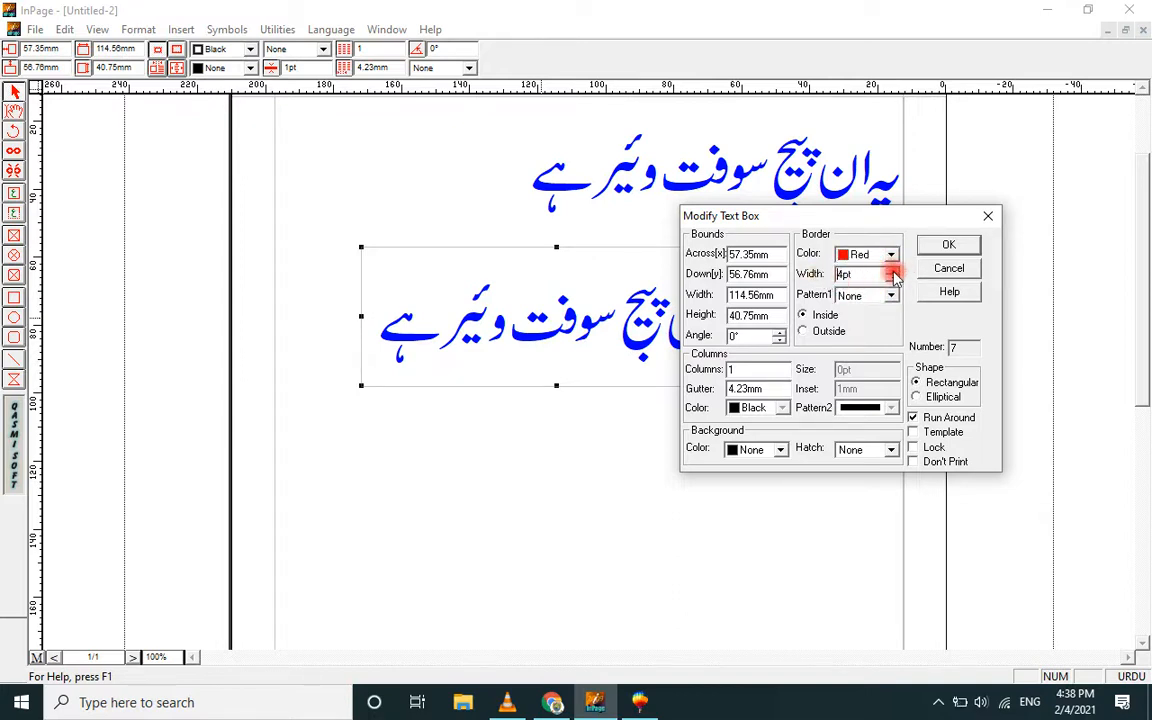
left_click(866, 298)
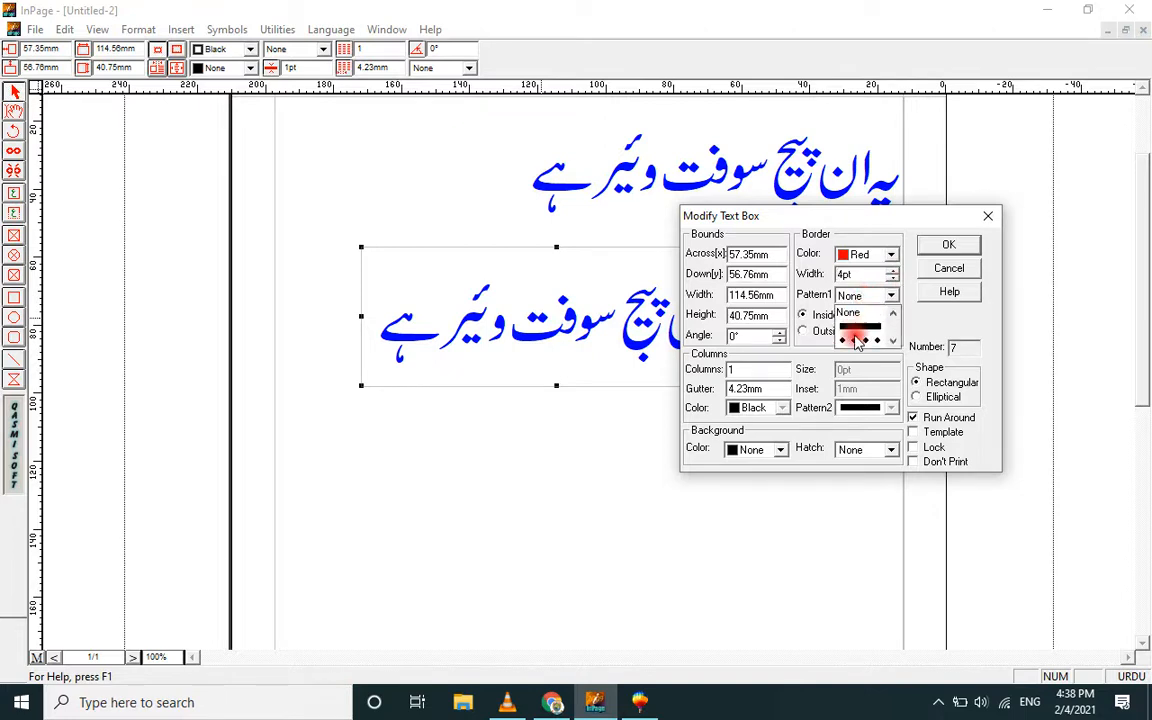
left_click(856, 341)
left_click(946, 246)
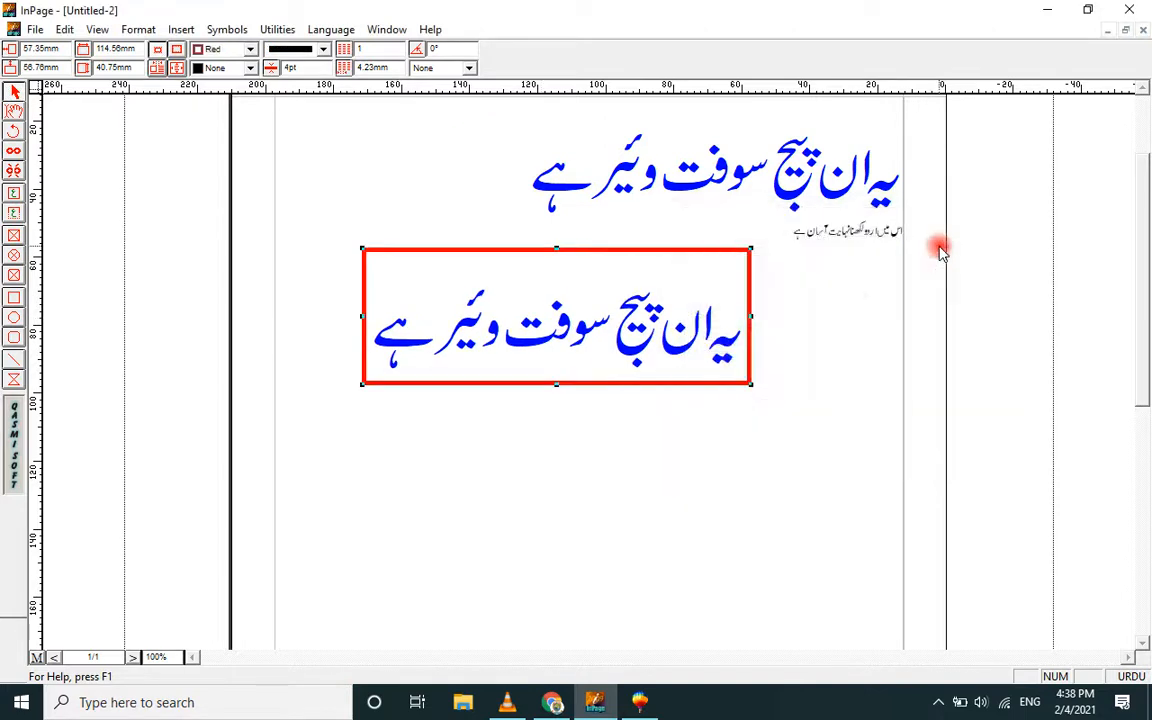
- Change the text box's border pattern from the solid line to the diamond dots
double_click(740, 271)
left_click_drag(620, 227, 977, 233)
left_click(981, 290)
left_click(955, 310)
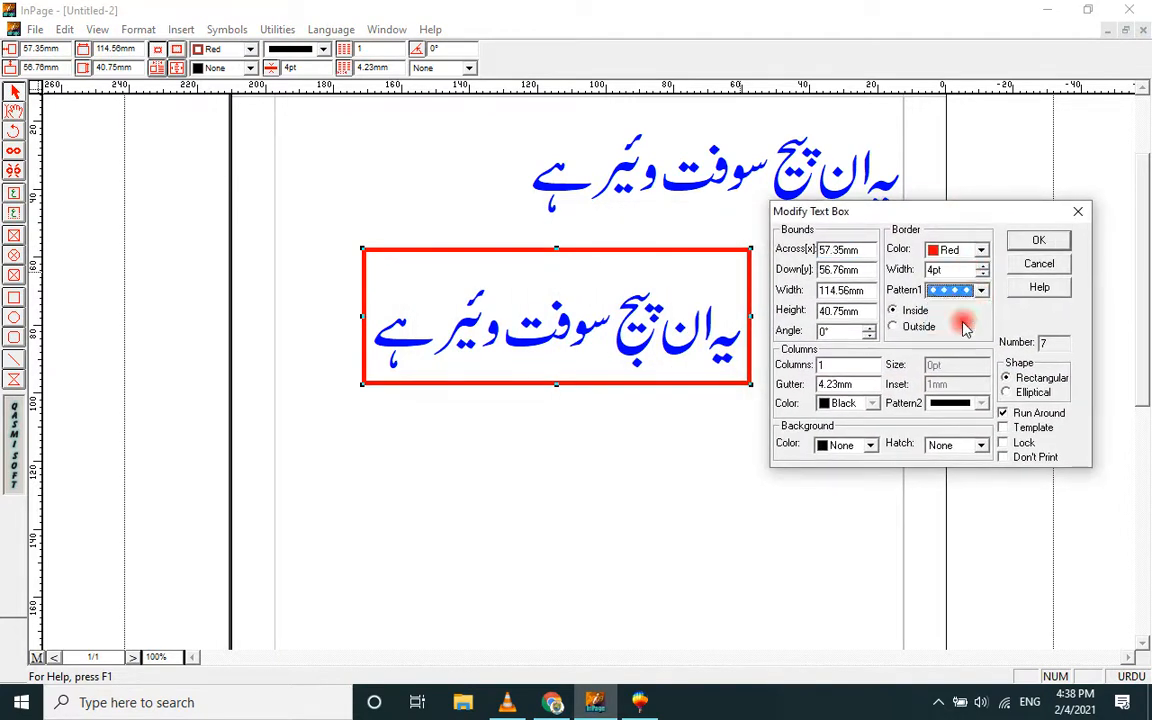
left_click(1036, 242)
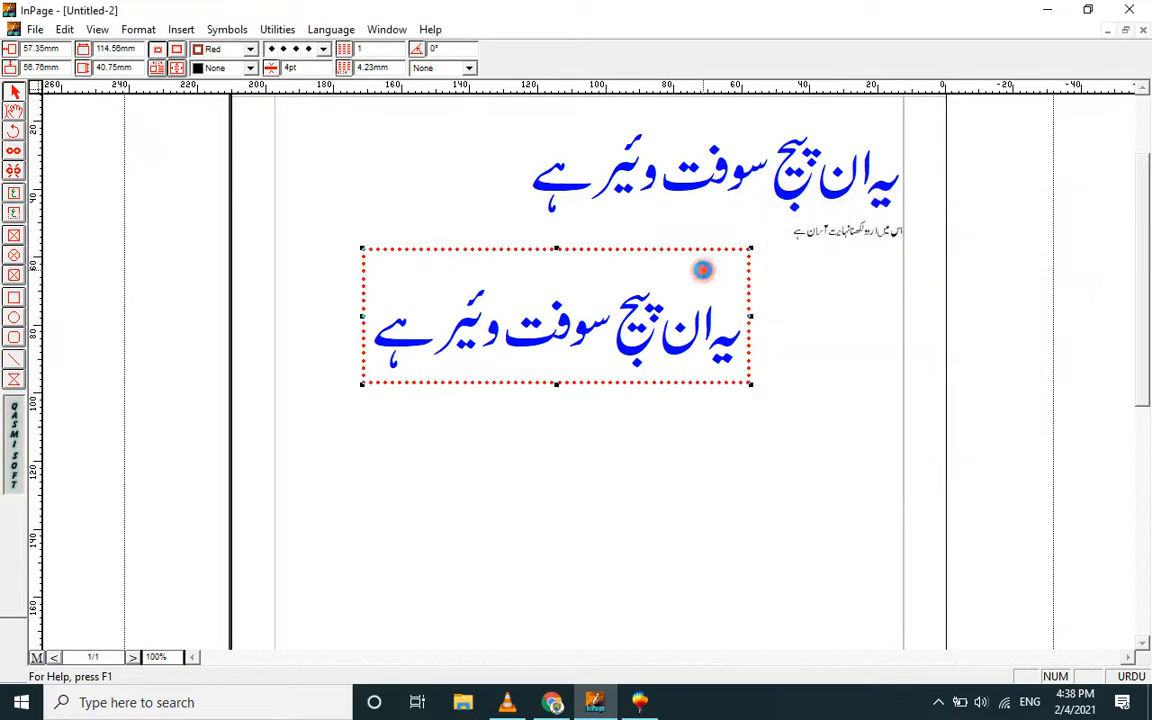
- Place the text box's border on the outside of its bounds
double_click(703, 270)
left_click_drag(625, 224, 1012, 220)
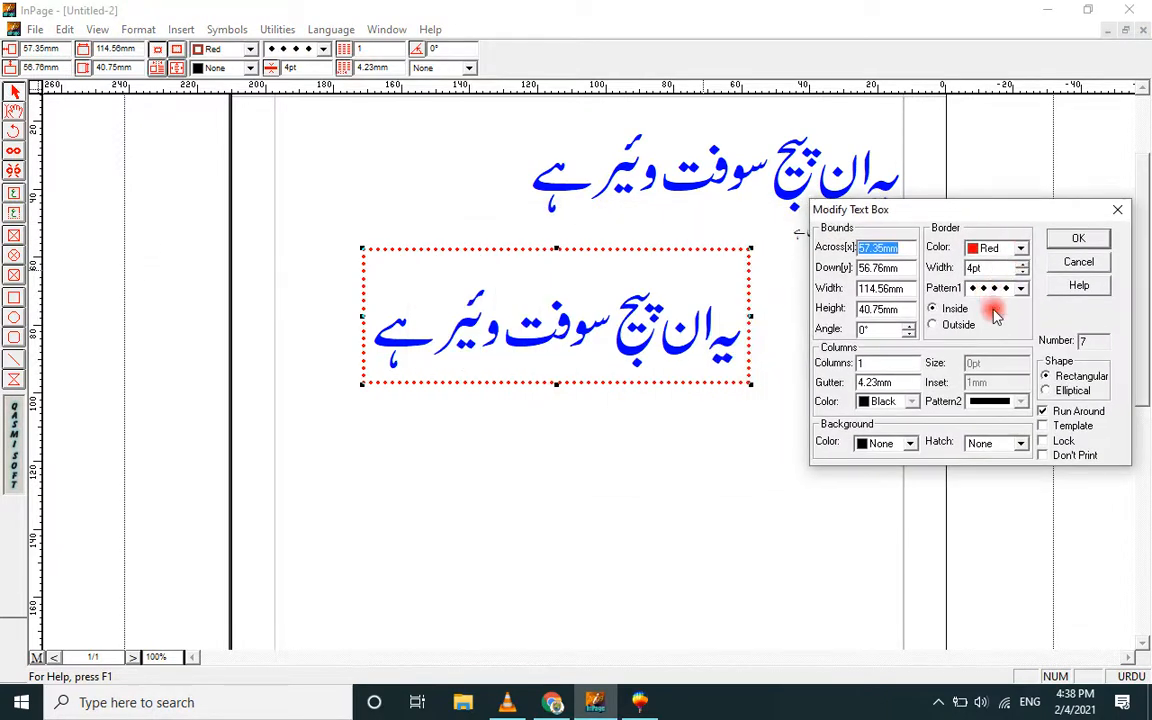
left_click(933, 326)
left_click(1078, 241)
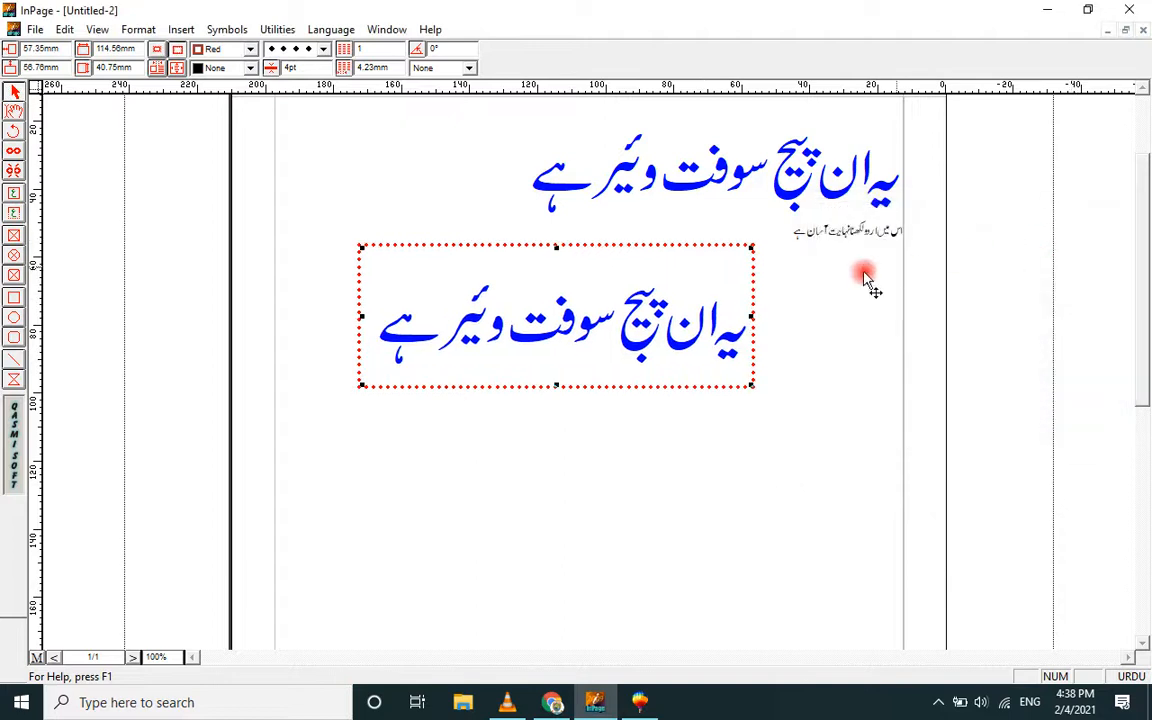
- Split the text box into 2 columns and enlarge it to about 162 mm wide and 66 mm high below the Urdu lines
double_click(729, 270)
left_click_drag(630, 220, 1017, 228)
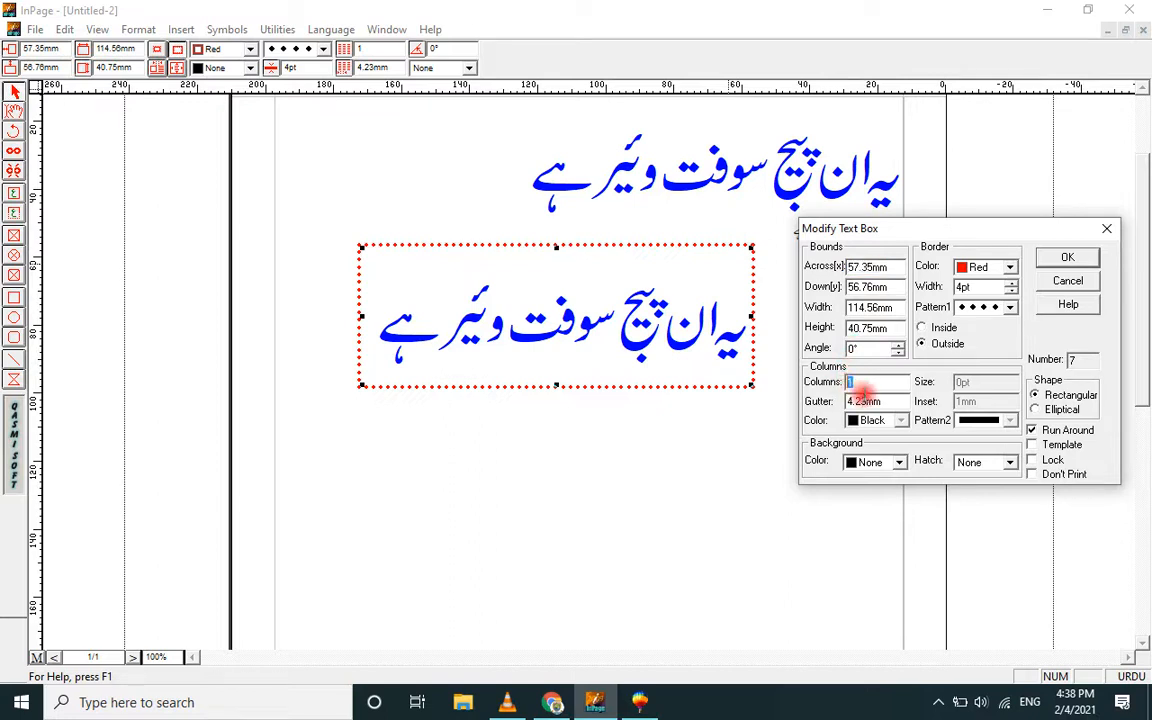
type("2")
left_click(1067, 257)
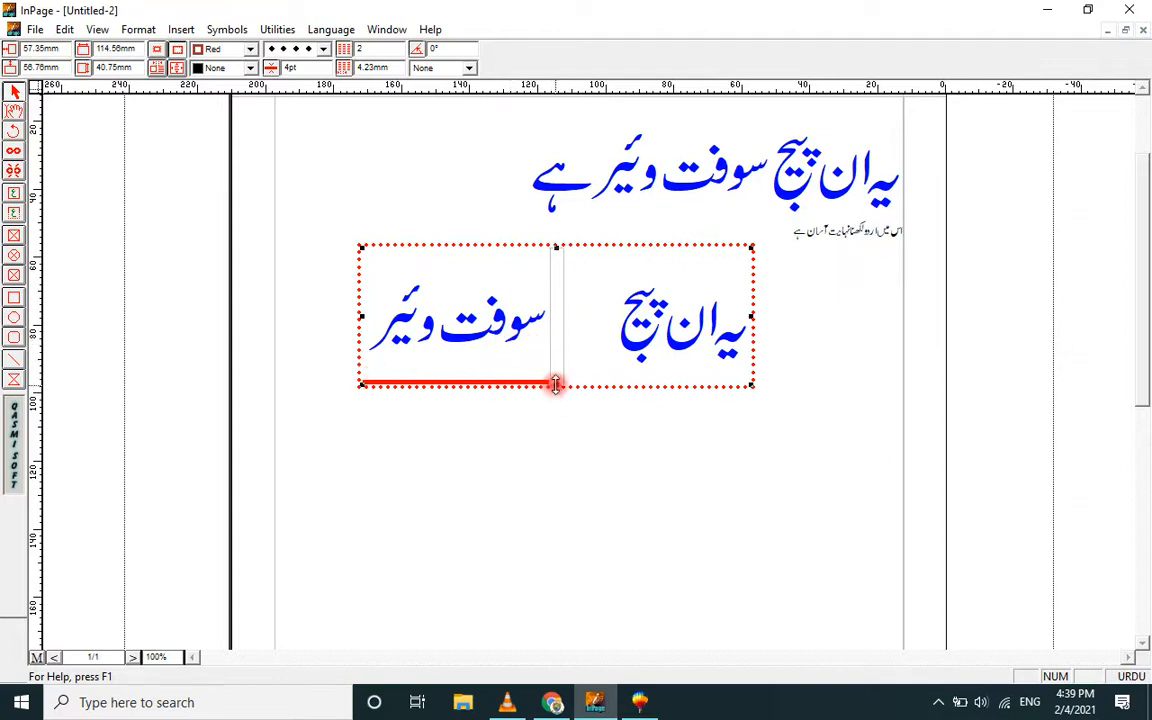
left_click_drag(757, 390, 918, 472)
left_click_drag(748, 363, 708, 389)
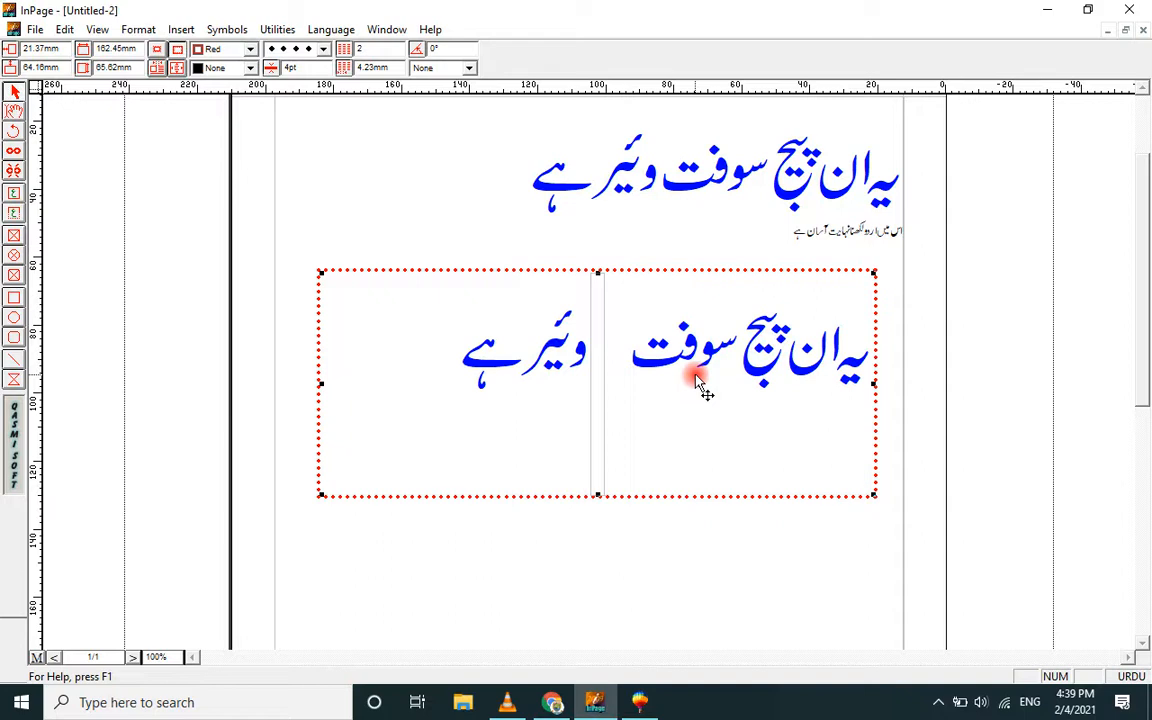
- Set the text box's column colour to Gray and its number of columns to 3
double_click(735, 411)
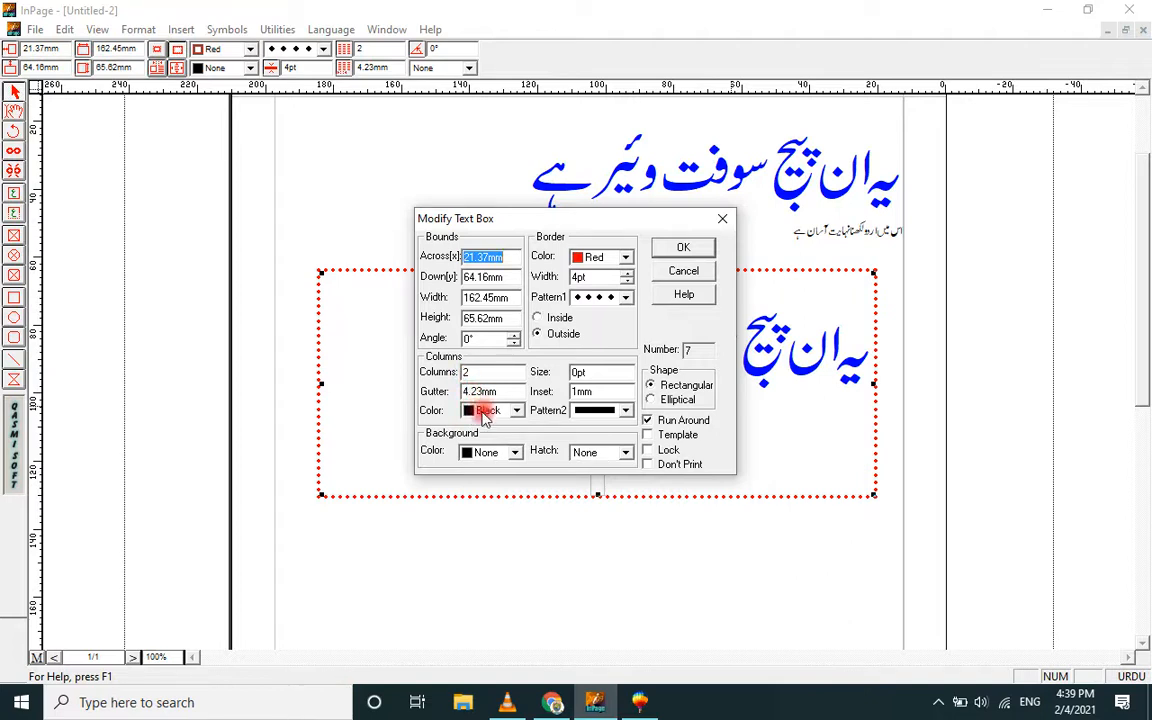
left_click(517, 411)
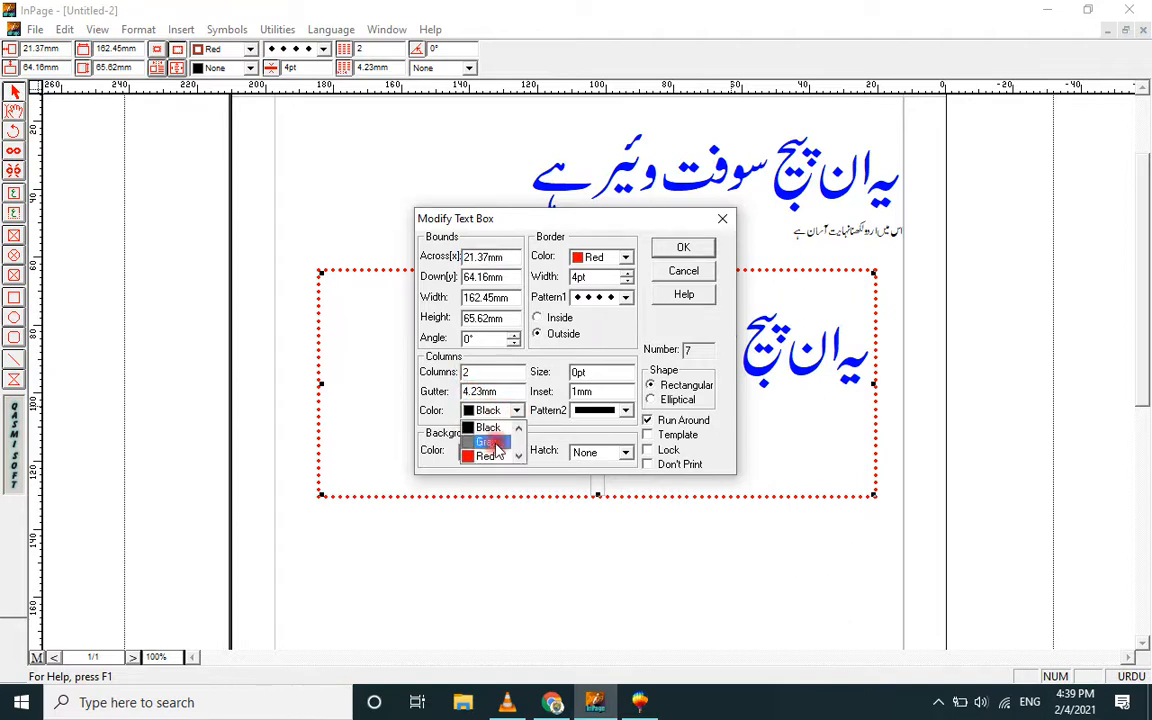
left_click(490, 445)
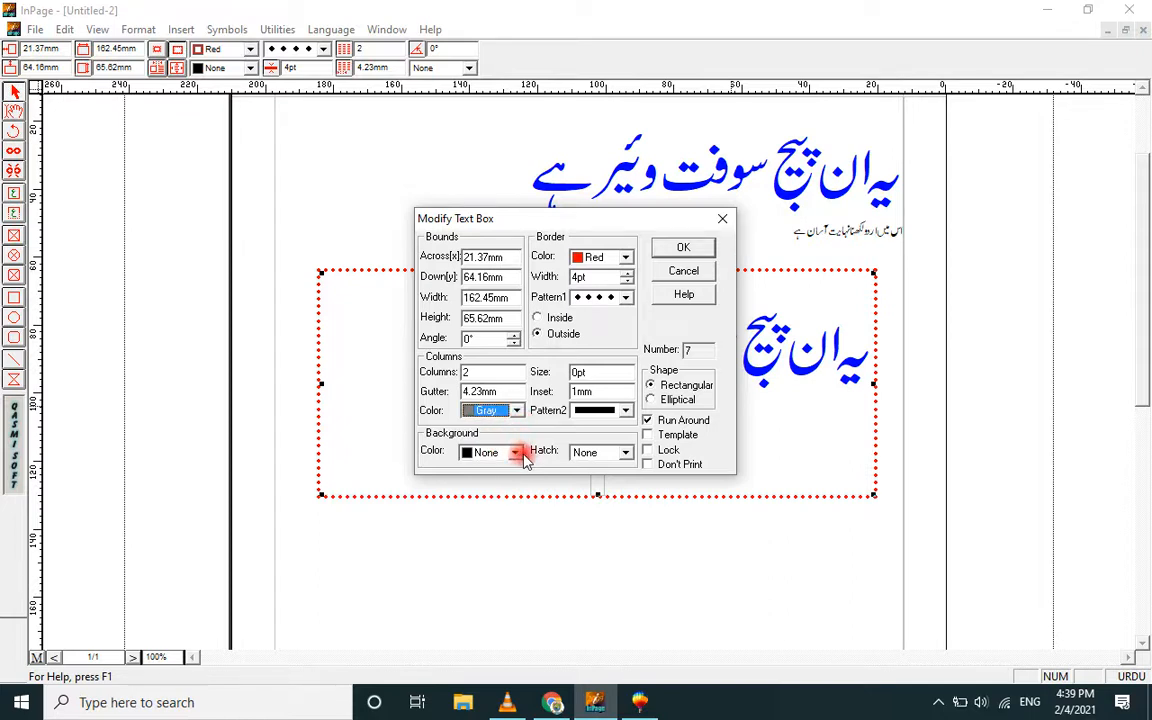
left_click(499, 375)
left_click_drag(499, 375, 438, 376)
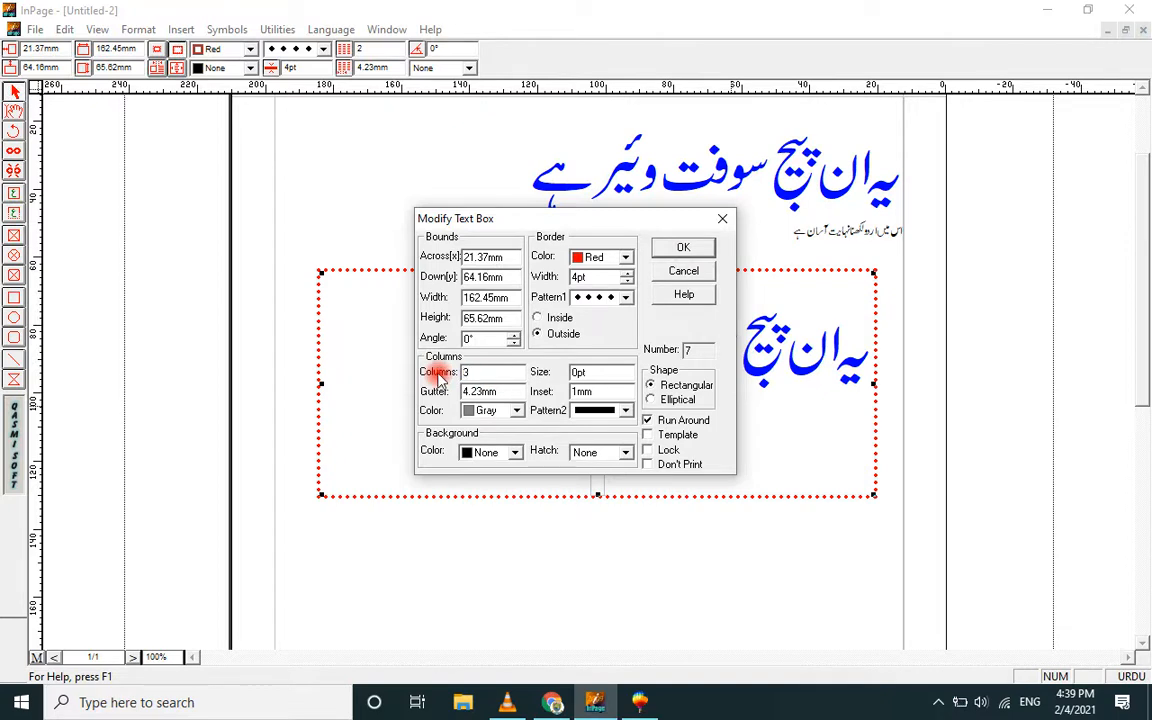
key("Return")
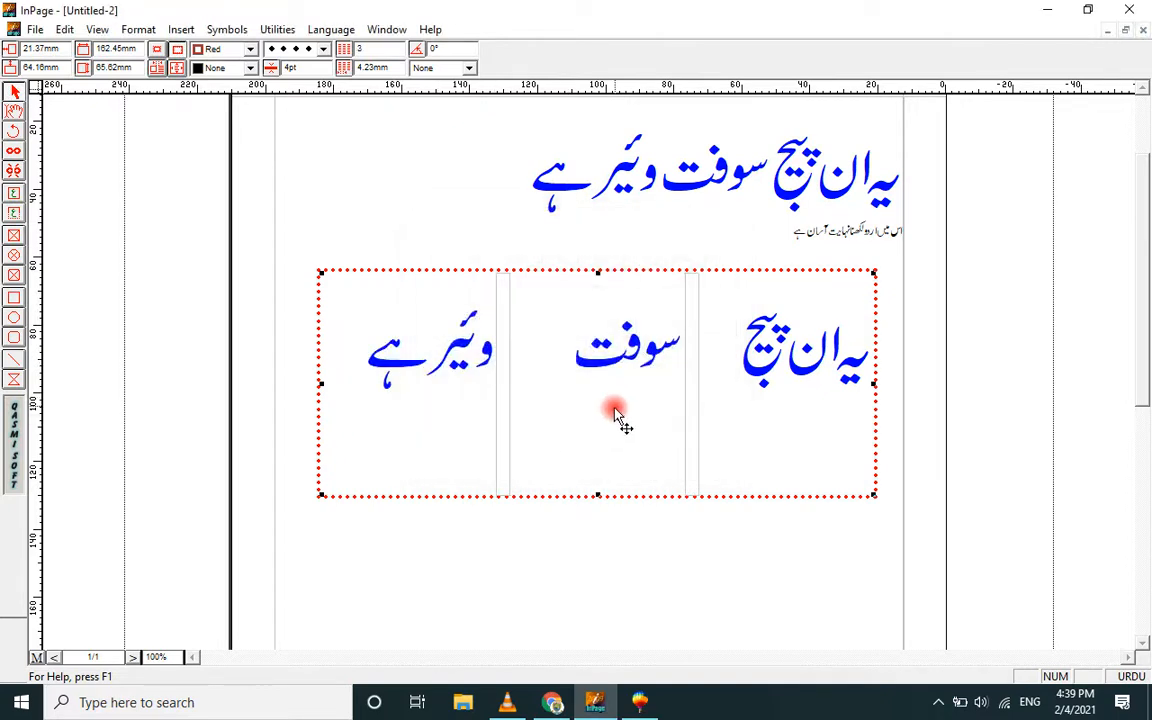
left_click(519, 690)
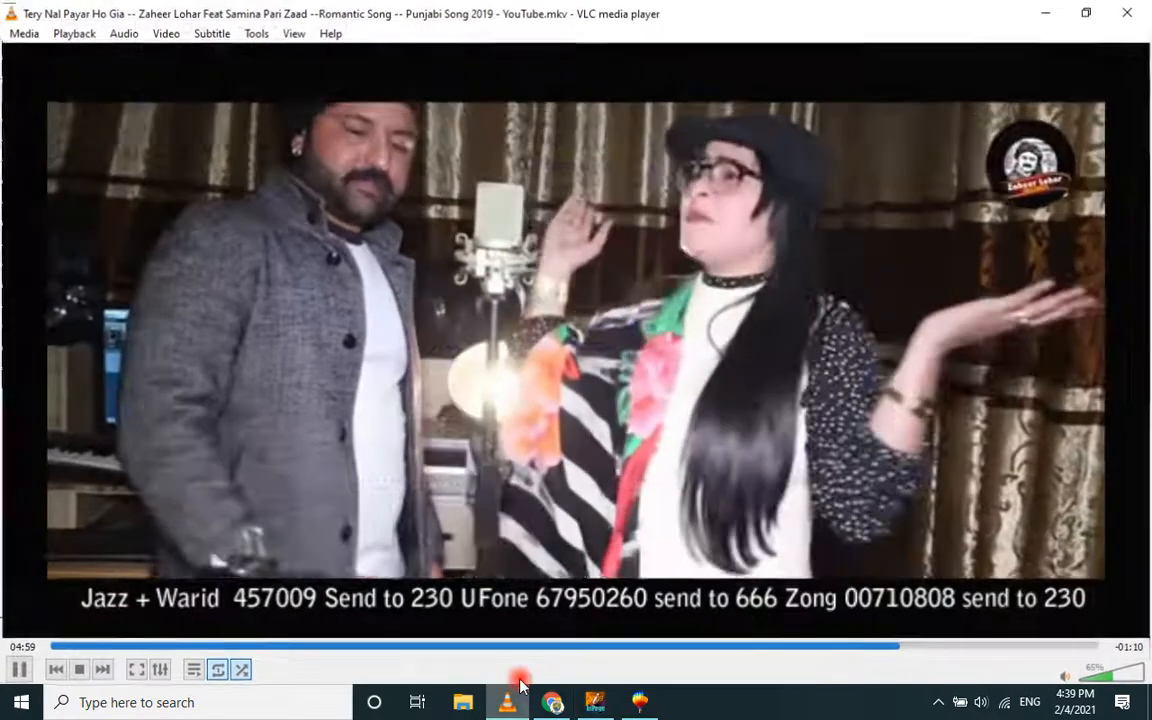
left_click(765, 347)
left_click(1047, 10)
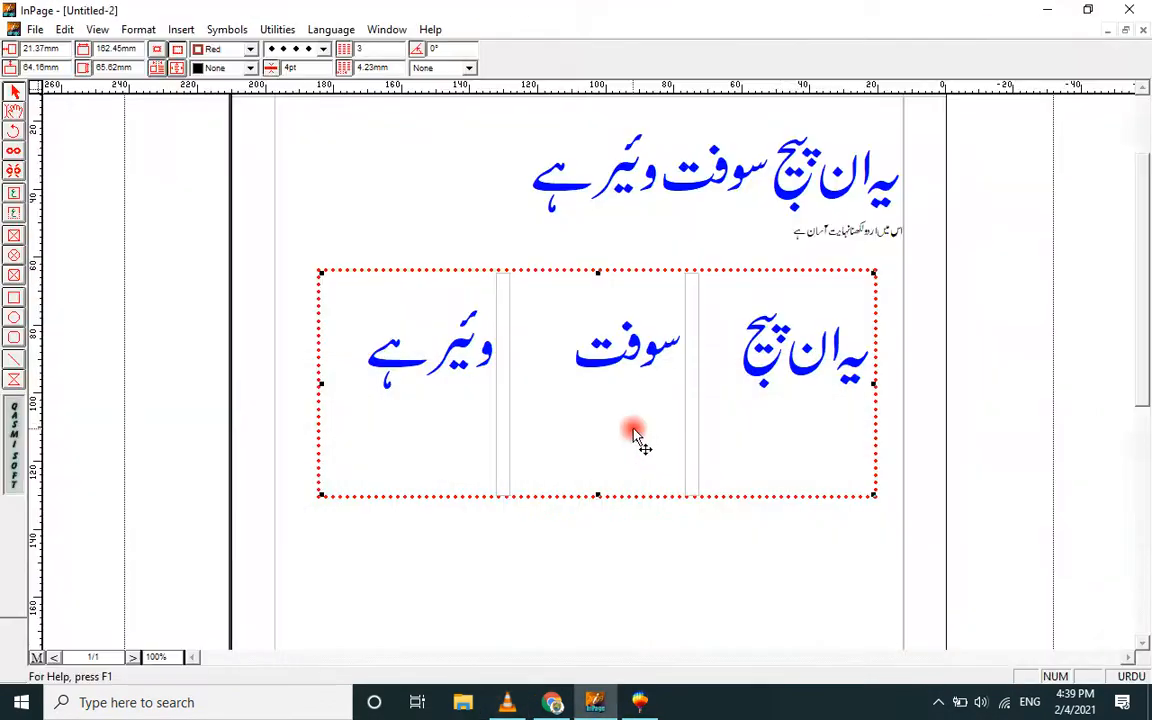
- Try Black as the background colour of the three-column text box
double_click(588, 425)
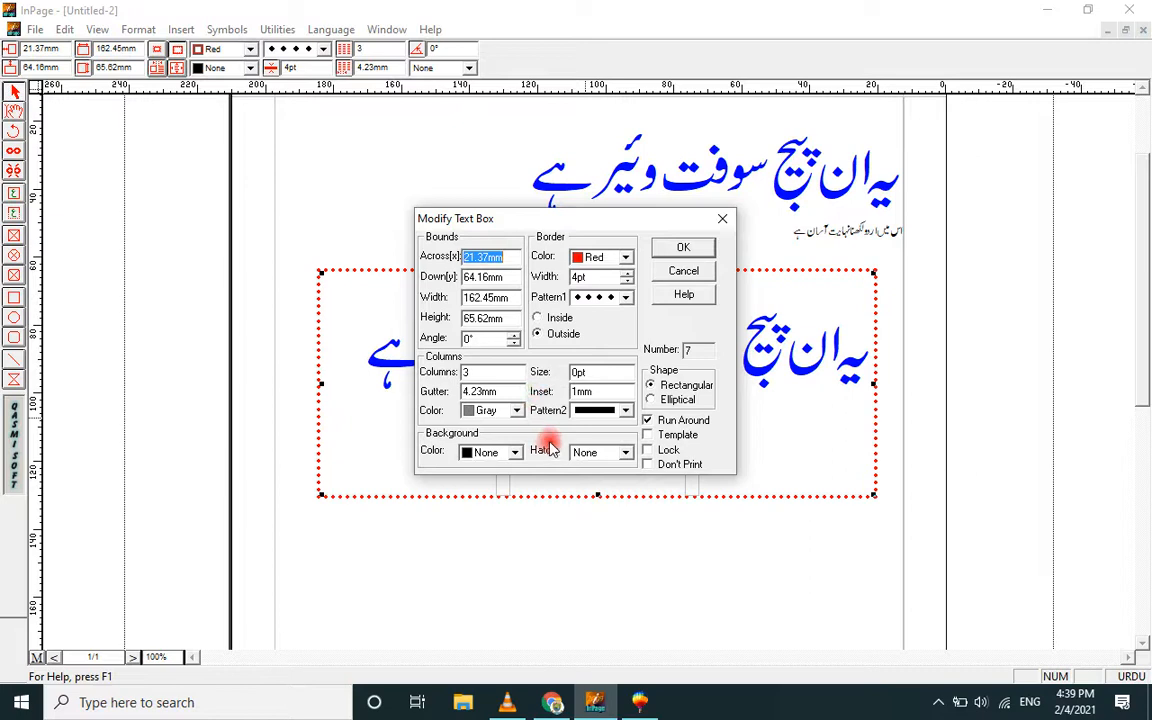
left_click(516, 453)
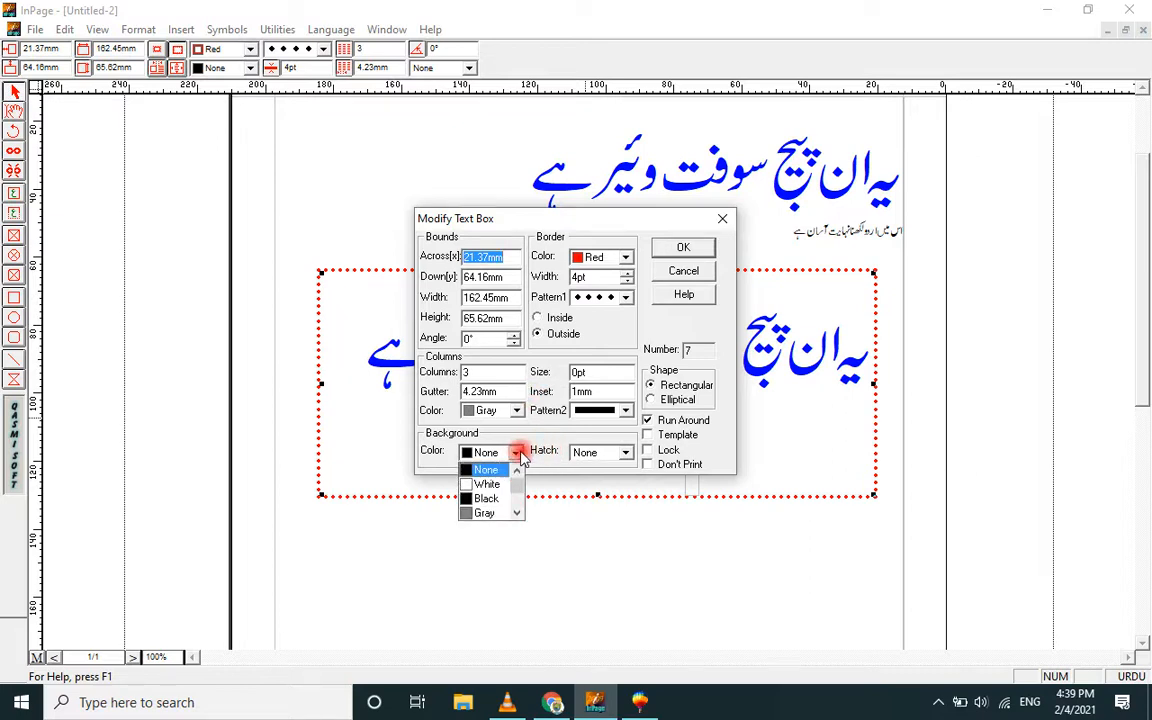
left_click(489, 499)
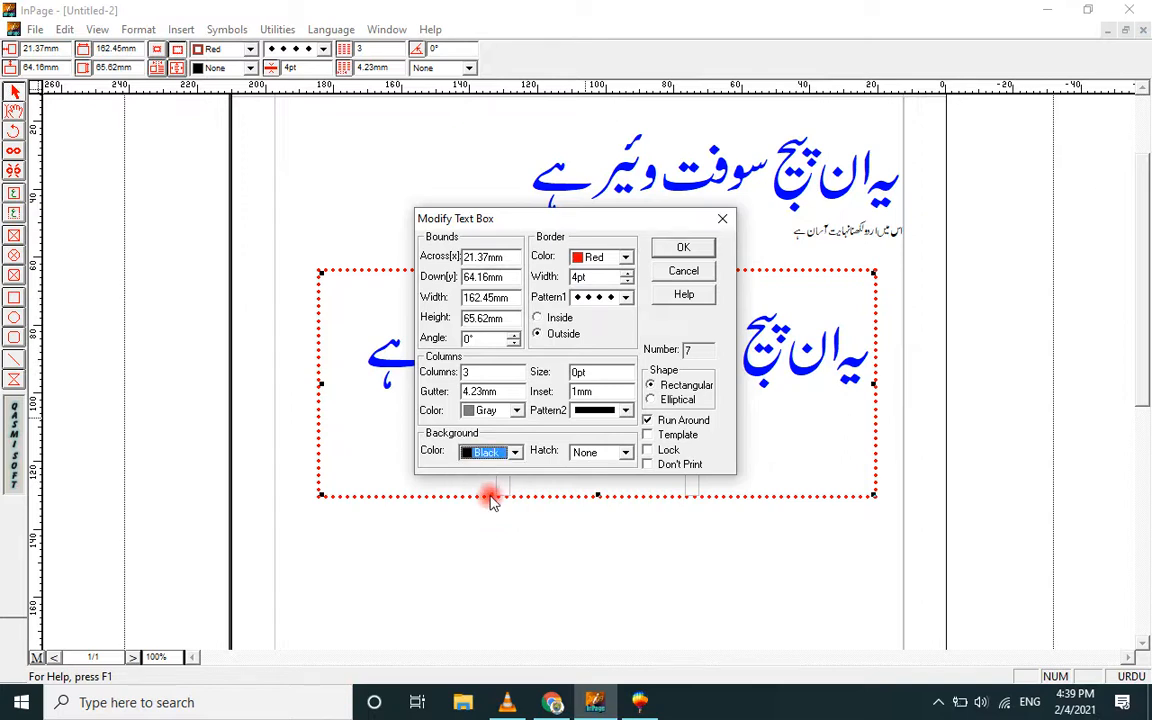
left_click(677, 249)
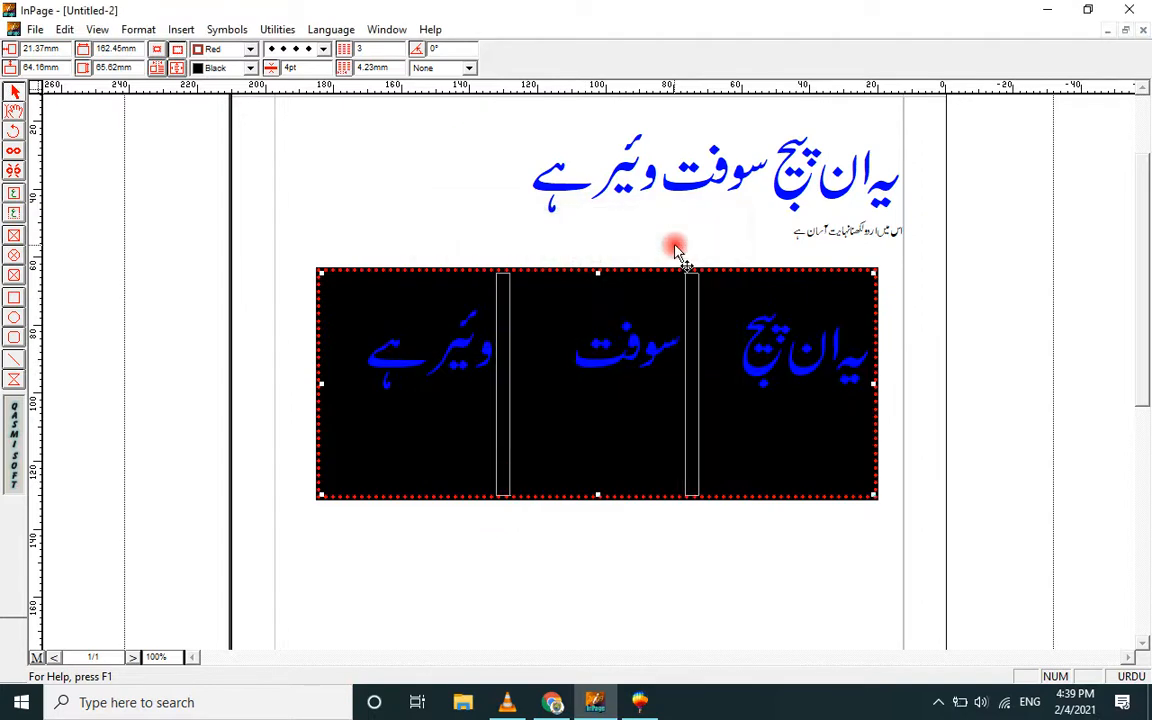
- Set the text box's background colour back to None
double_click(750, 426)
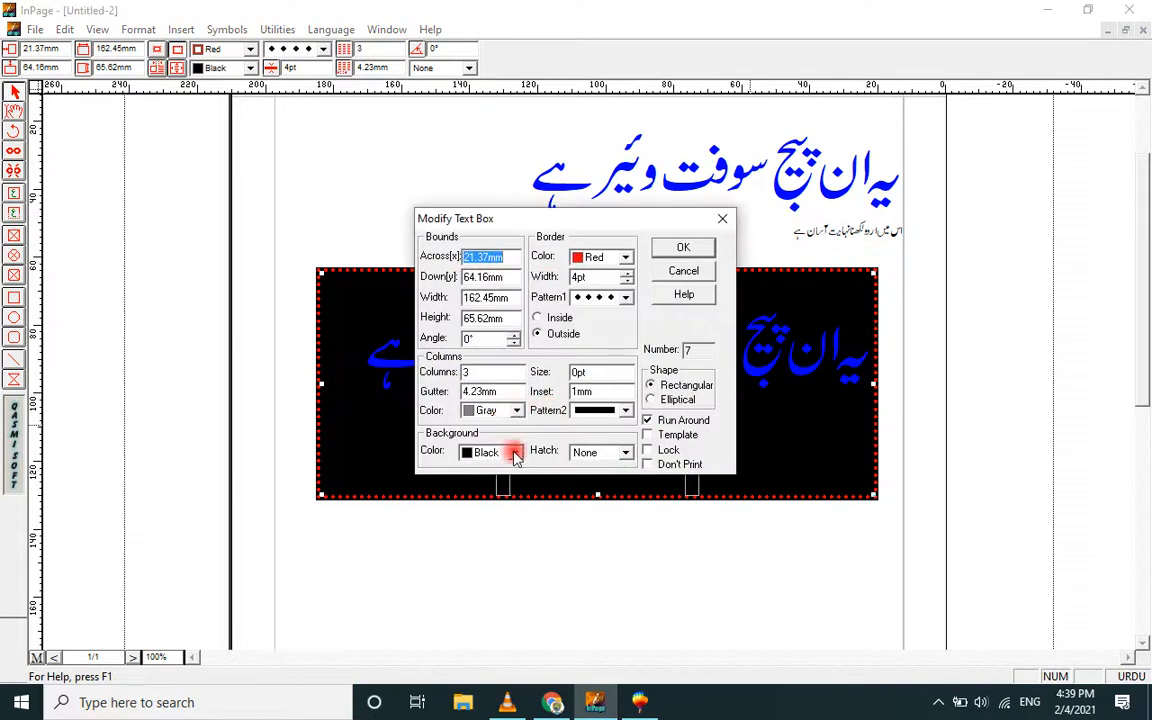
left_click(514, 453)
left_click(516, 470)
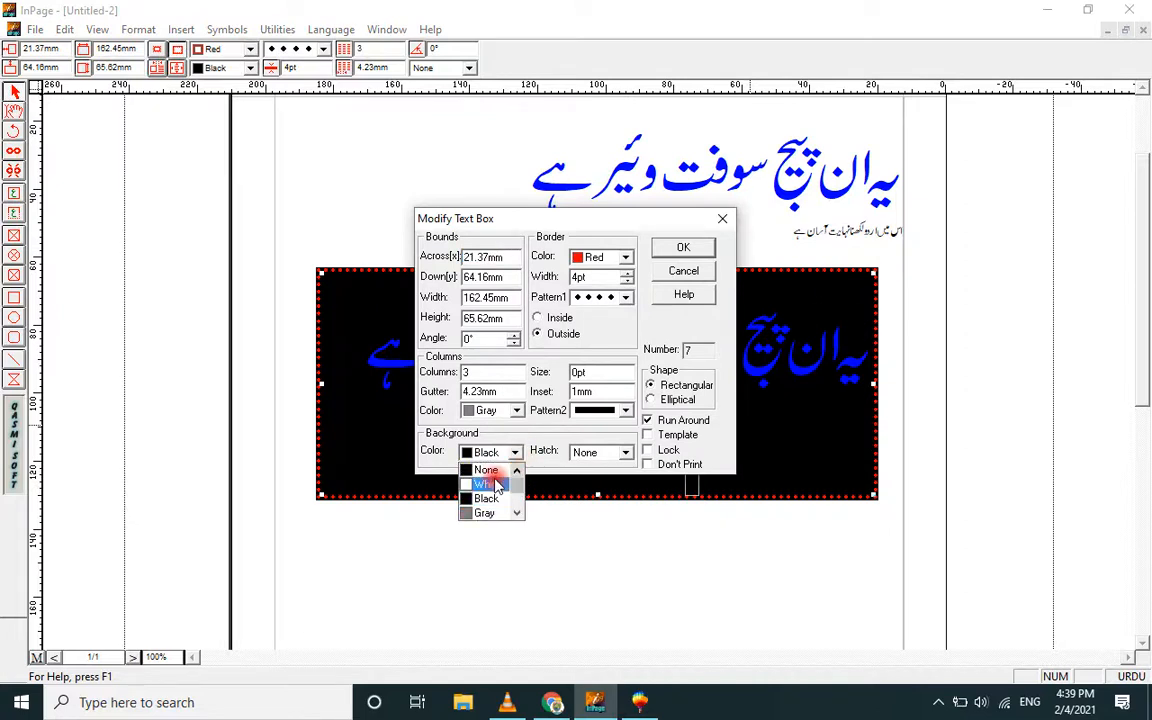
left_click(484, 470)
left_click(683, 247)
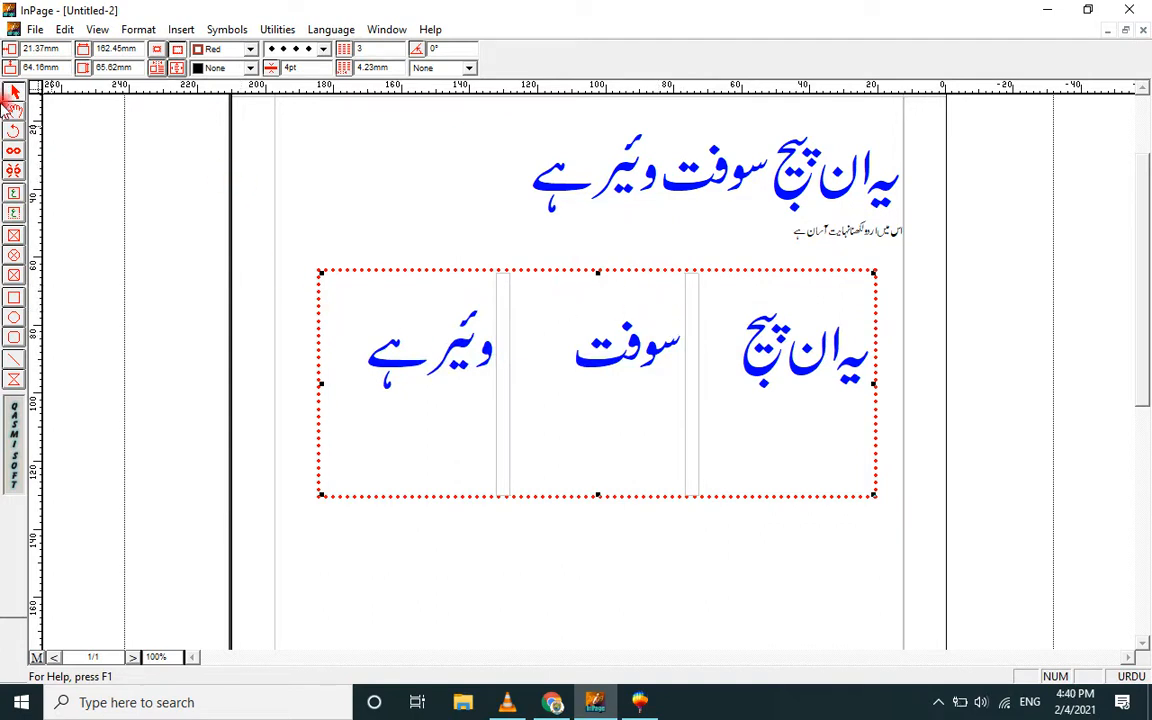
- Open the document 1.inp from the InPage 2009 Professional folder, accepting Simplified Arabic as the substitute font
left_click(35, 30)
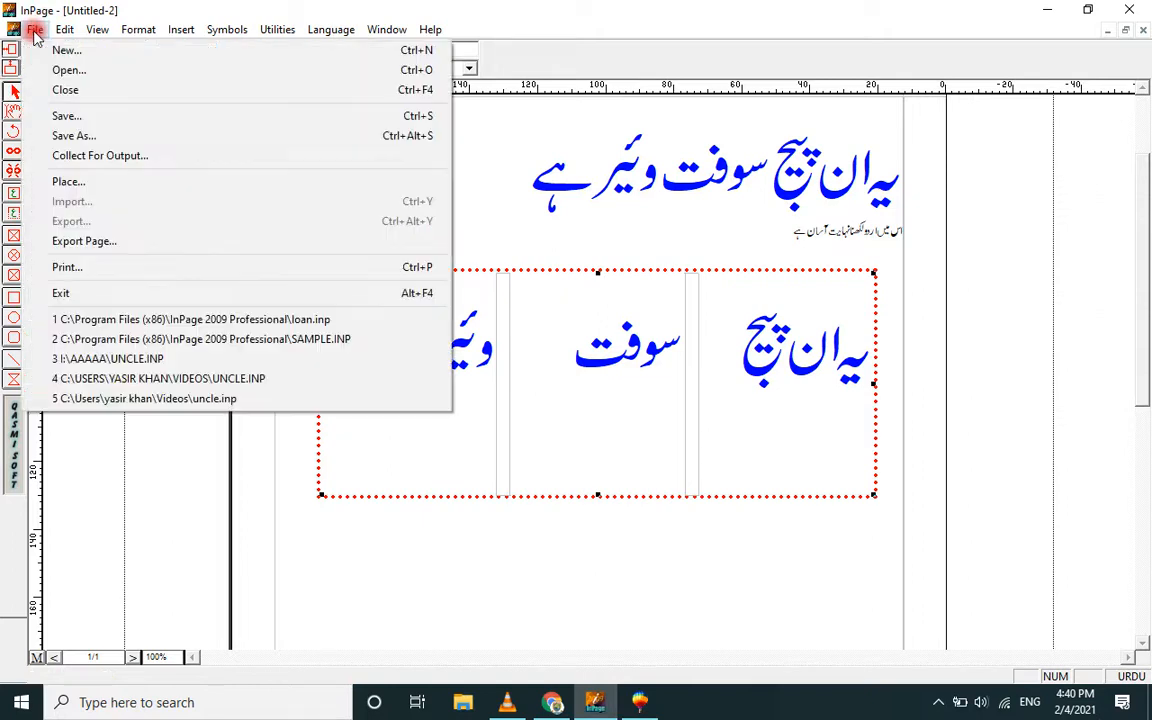
left_click(102, 72)
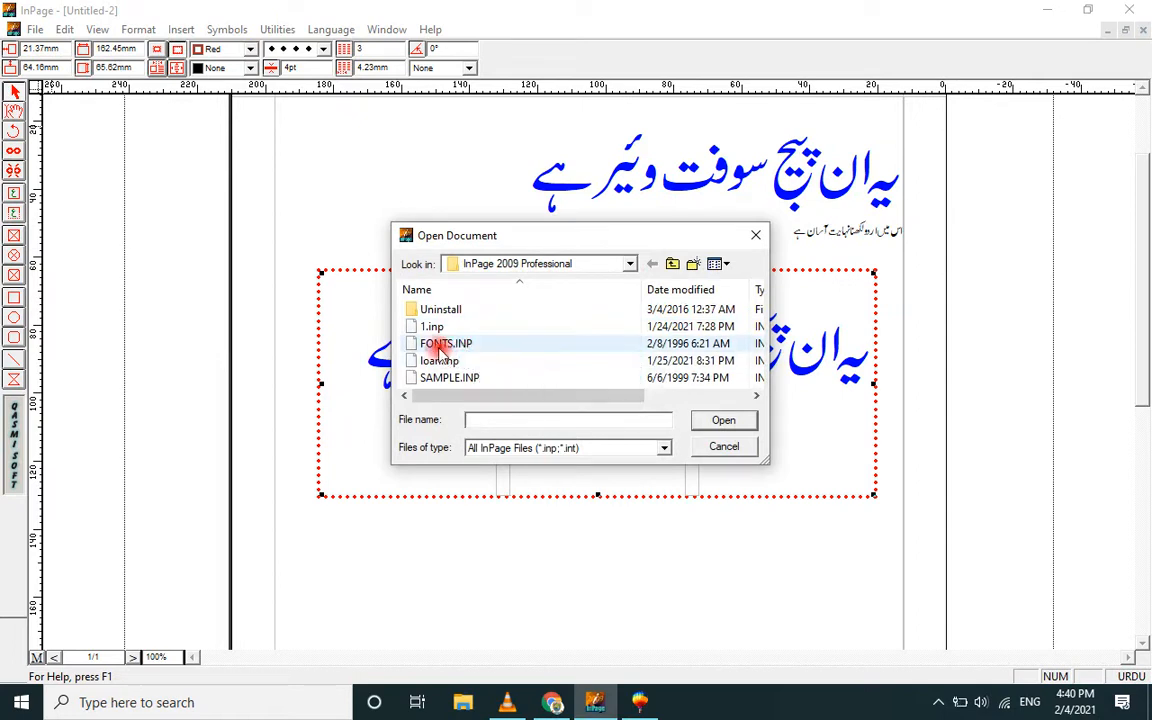
left_click(432, 327)
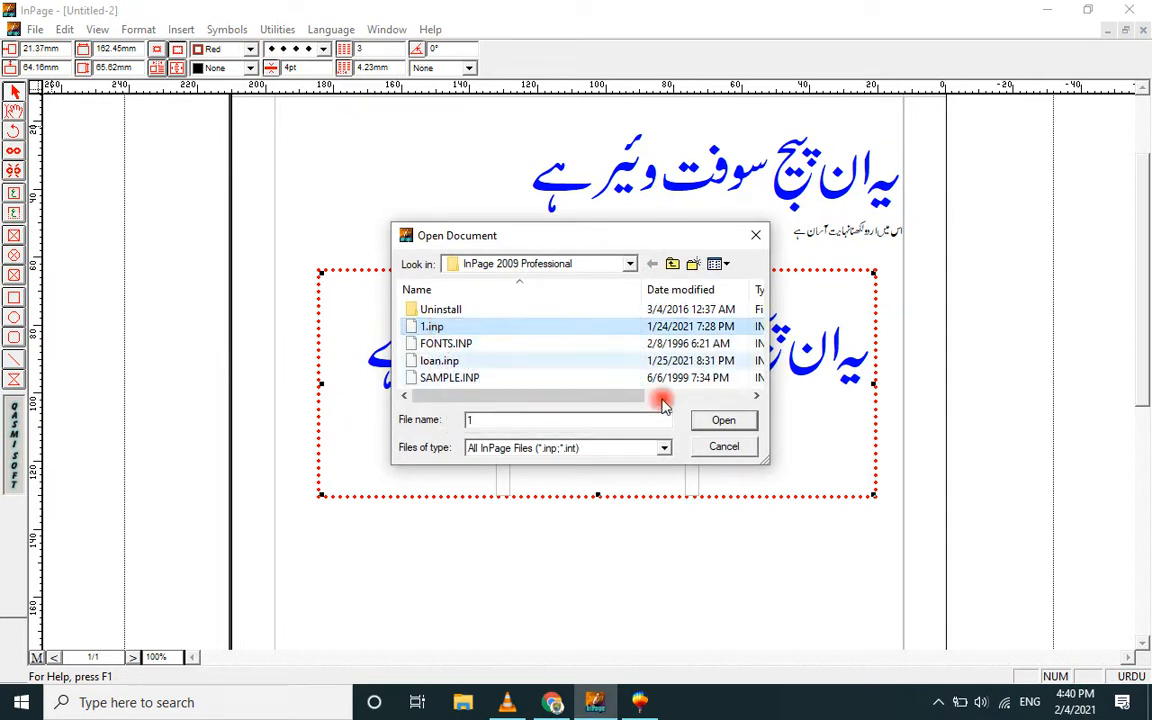
left_click(722, 421)
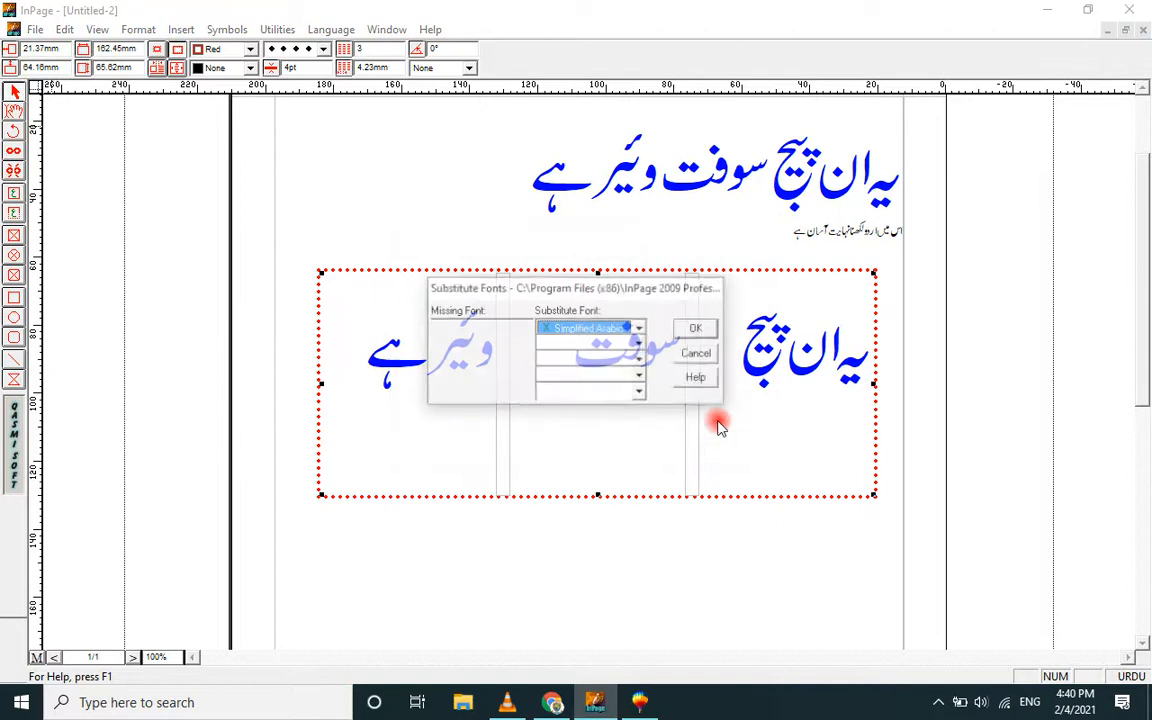
left_click(697, 329)
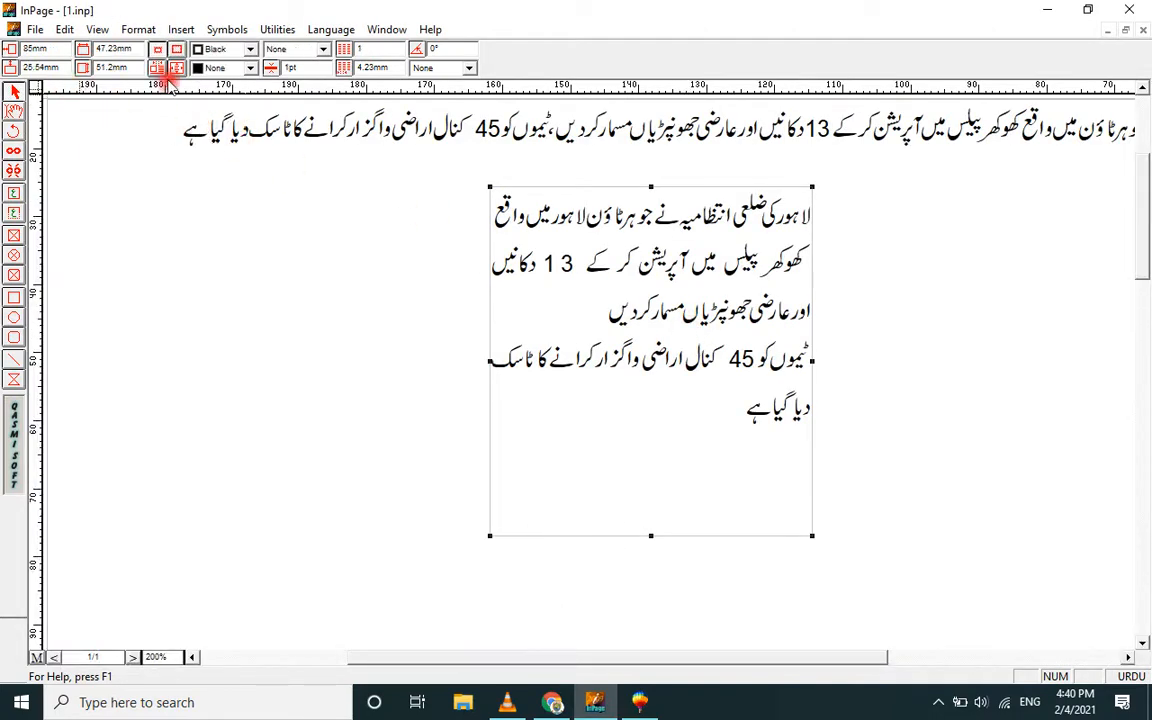
- Open the document FONTS.INP, accepting the offered font substitution
left_click(35, 29)
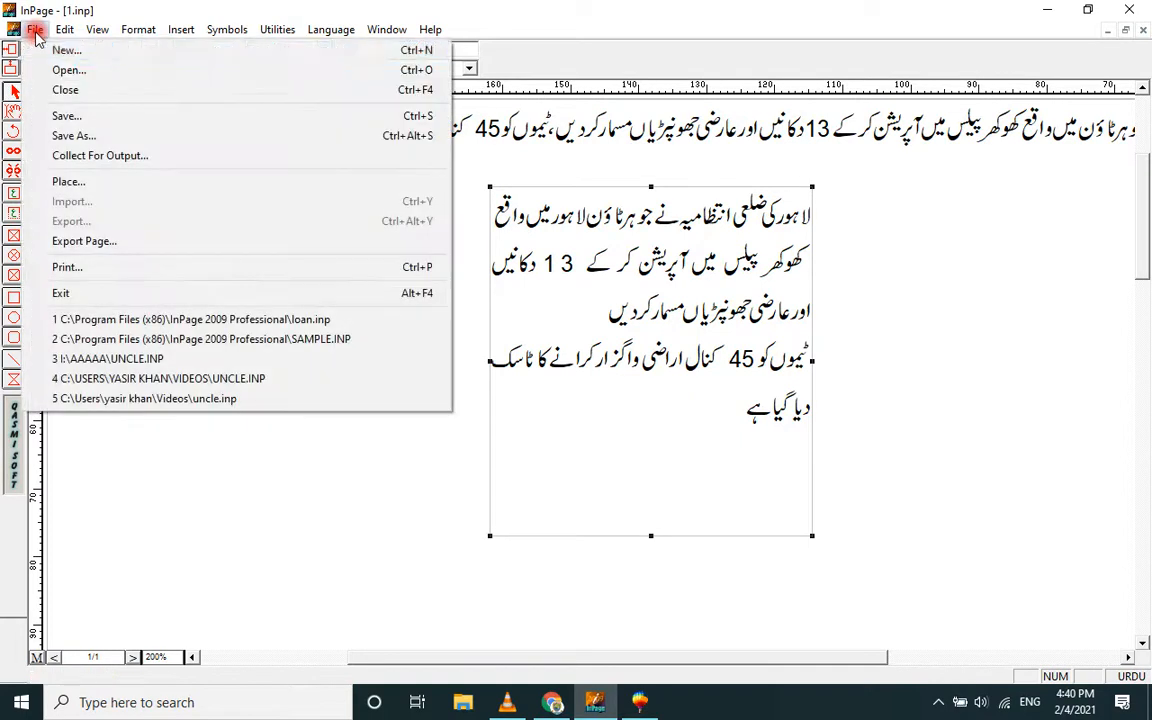
left_click(45, 71)
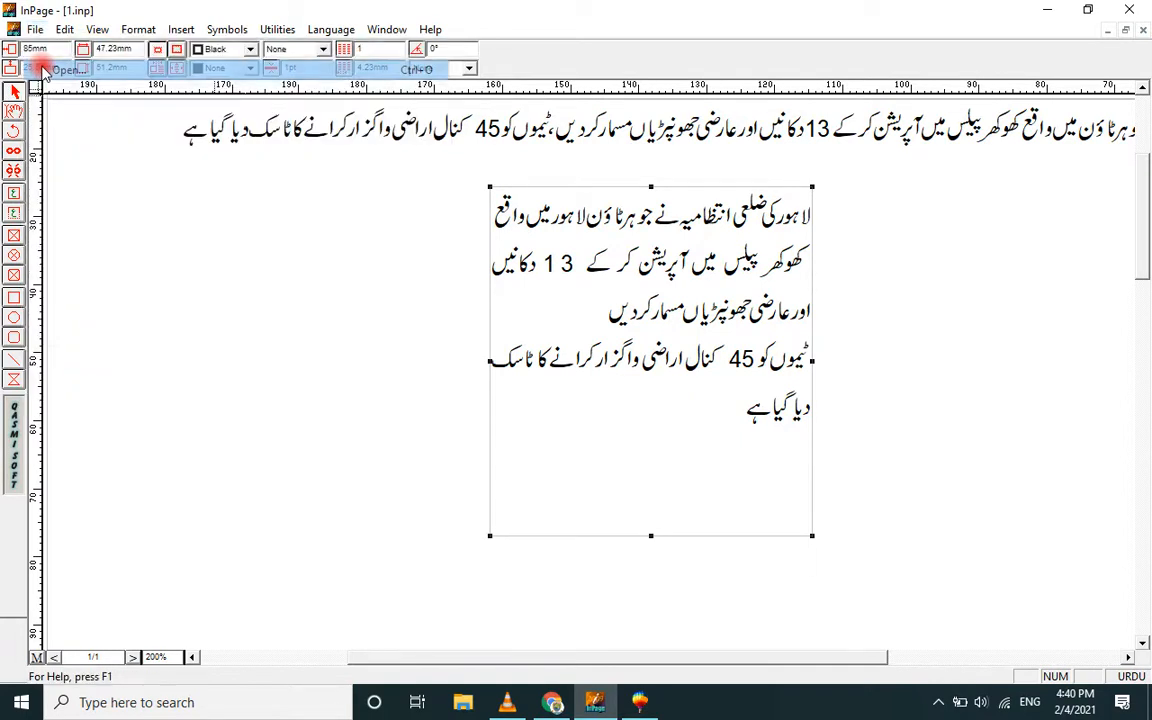
left_click(446, 344)
double_click(447, 344)
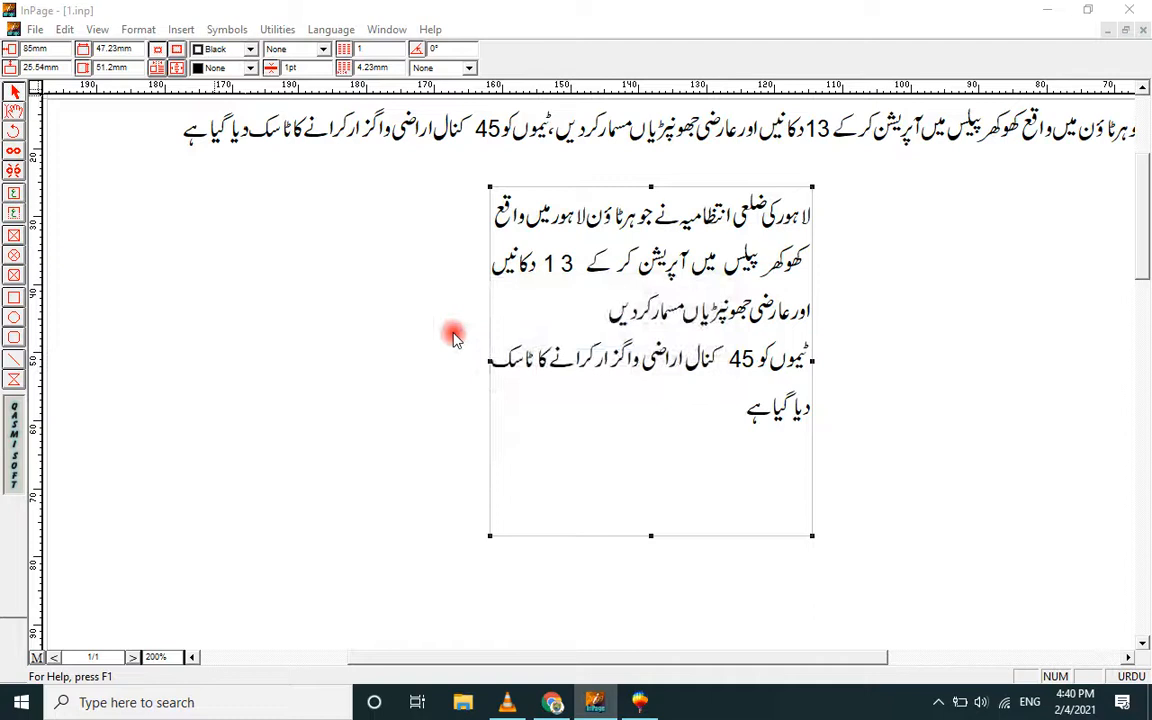
left_click(697, 327)
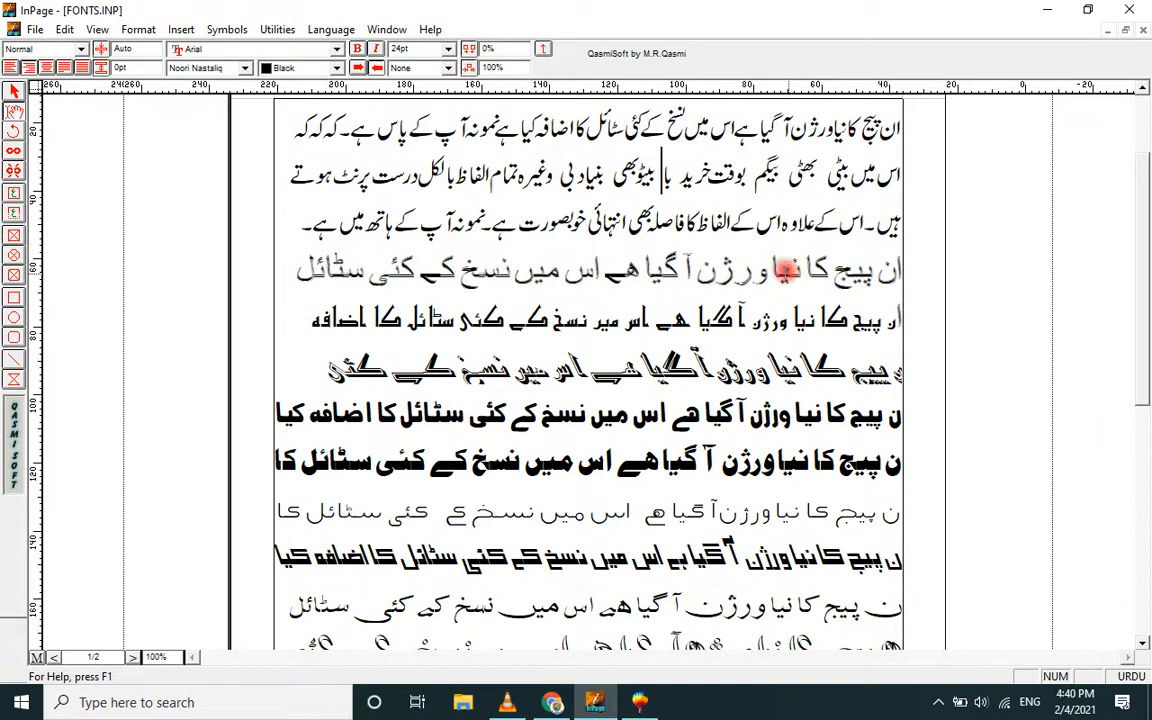
- Open the recent document SAMPLE.INP with Simplified Arabic as the substitute font and look over its page at 100% zoom
left_click(33, 28)
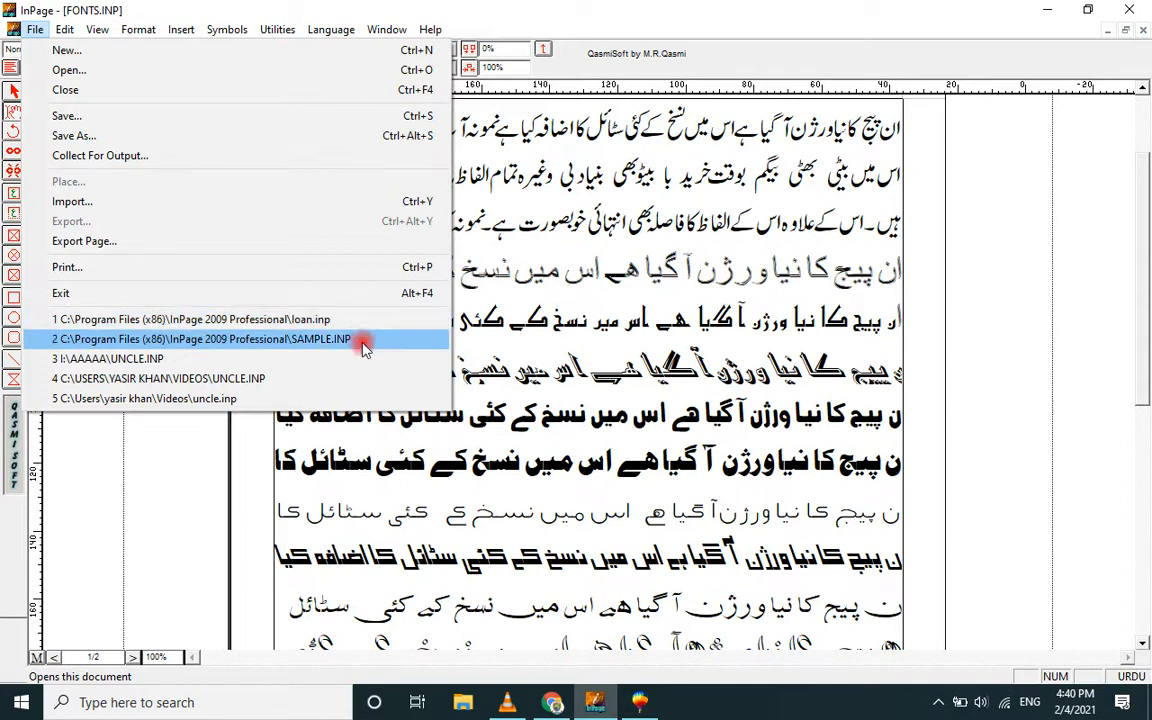
left_click(284, 343)
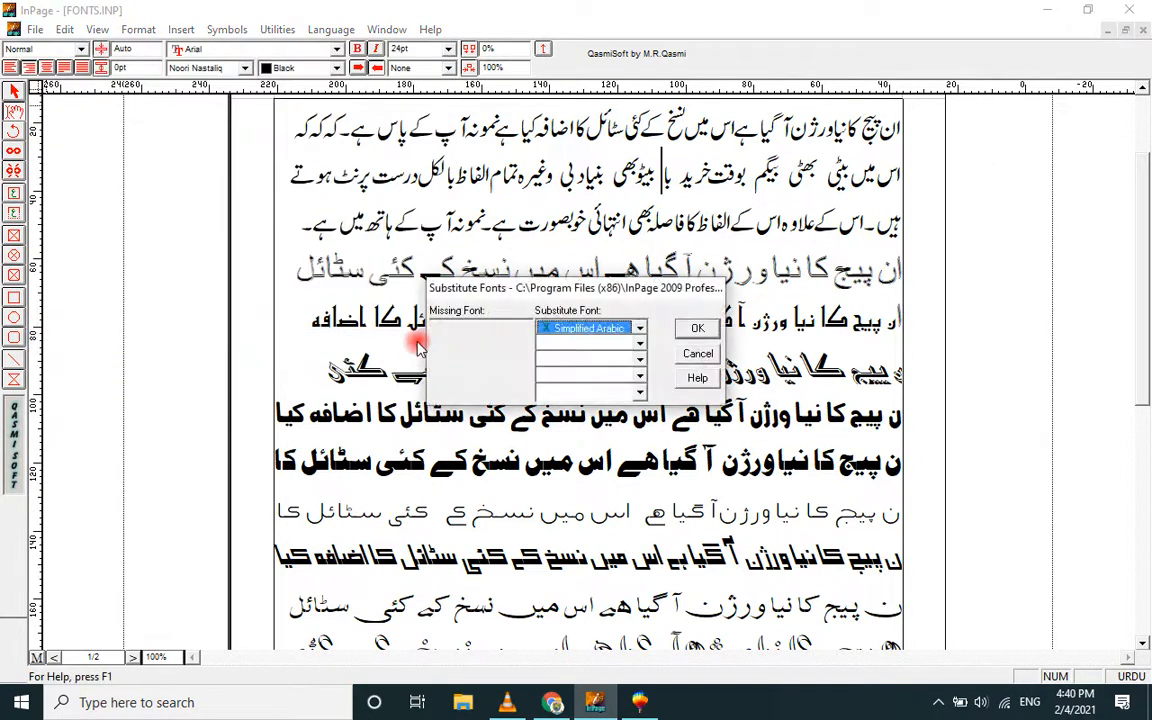
left_click(690, 328)
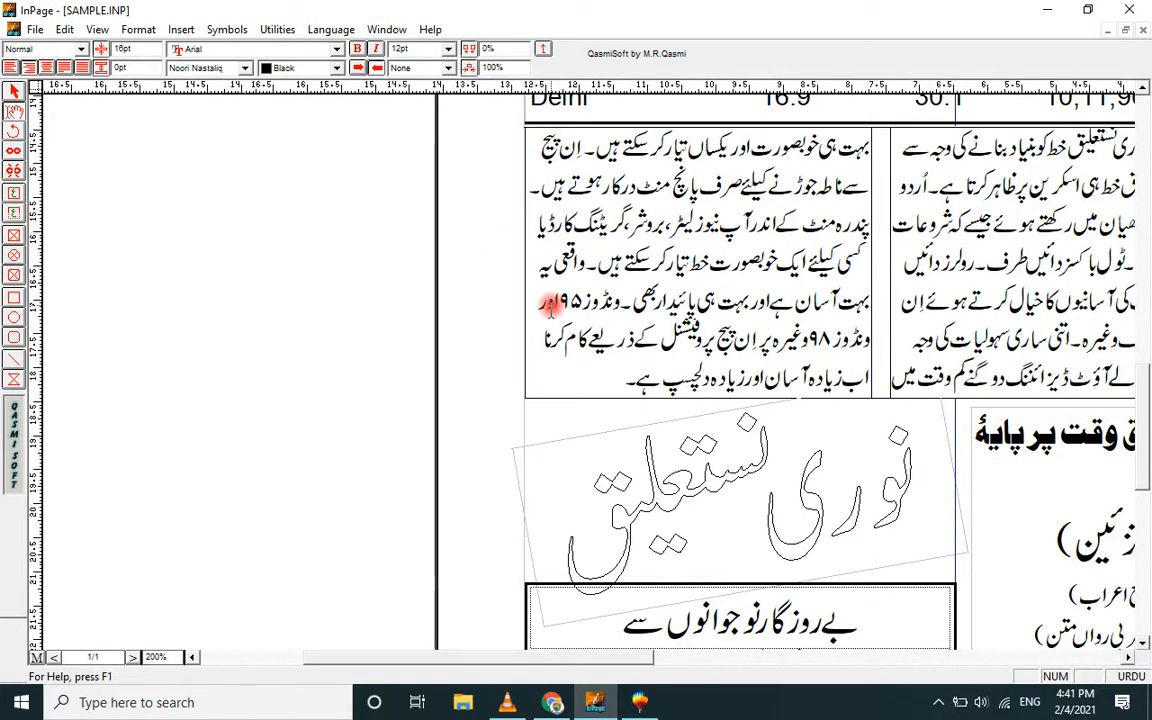
key("ctrl+0")
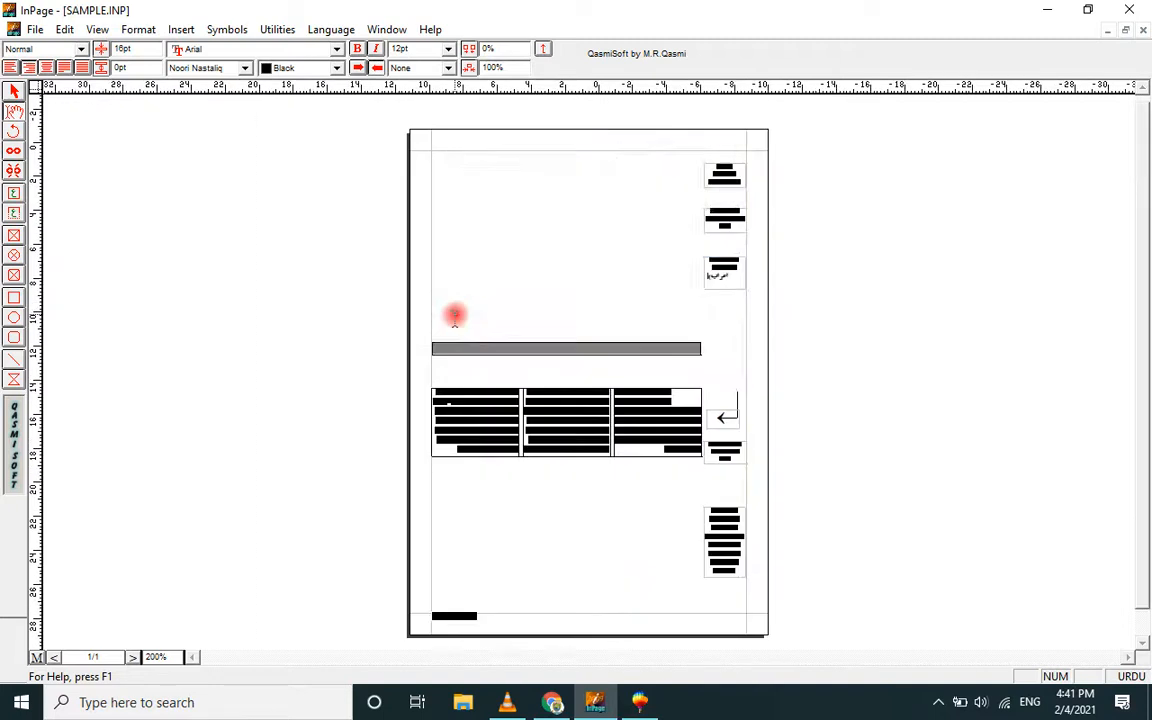
key("ctrl+1")
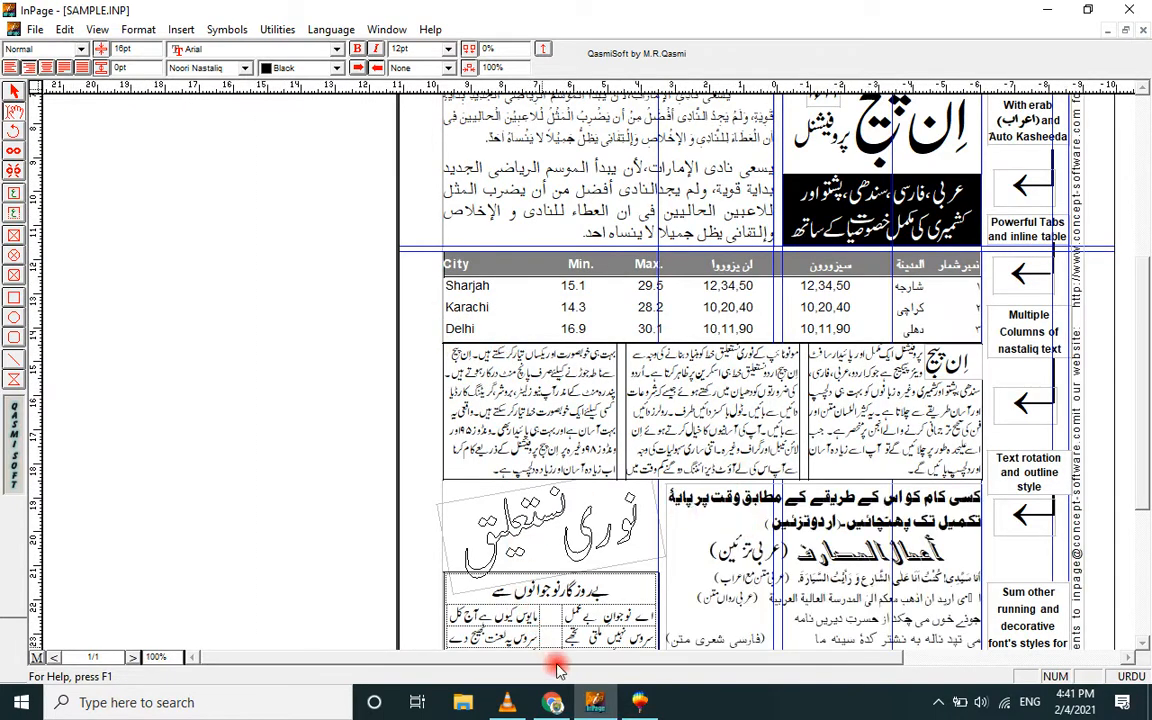
left_click_drag(678, 662, 706, 660)
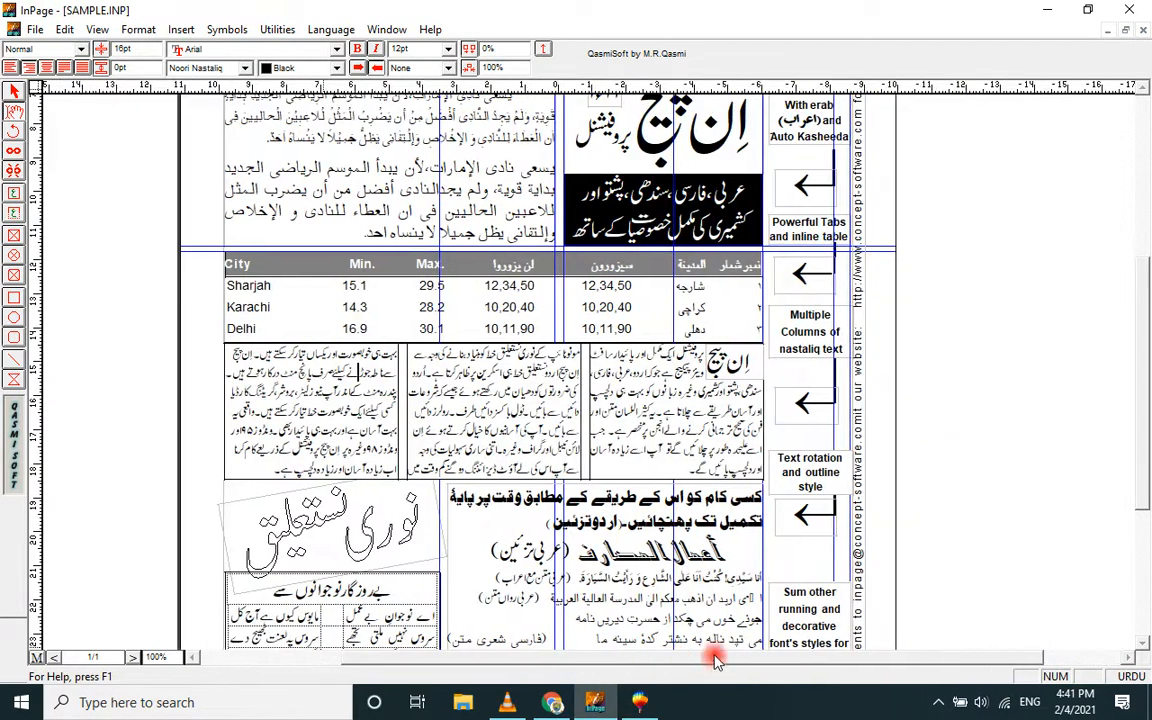
left_click_drag(1143, 486, 1133, 317)
left_click(326, 397)
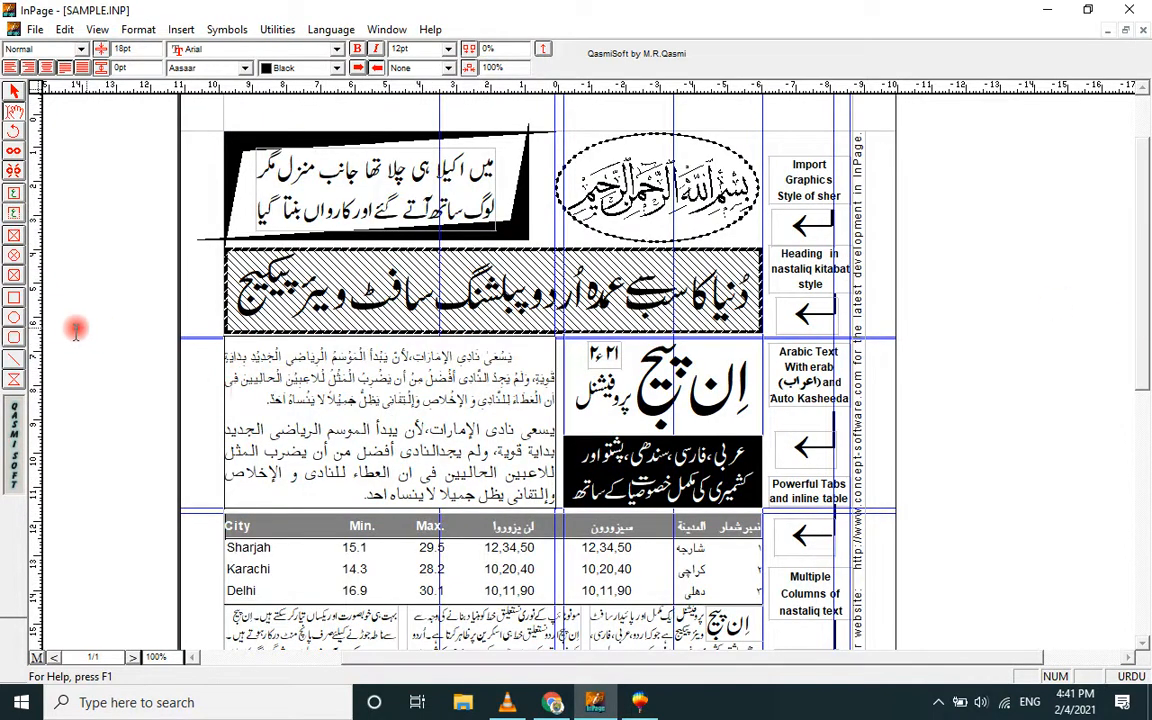
left_click(15, 195)
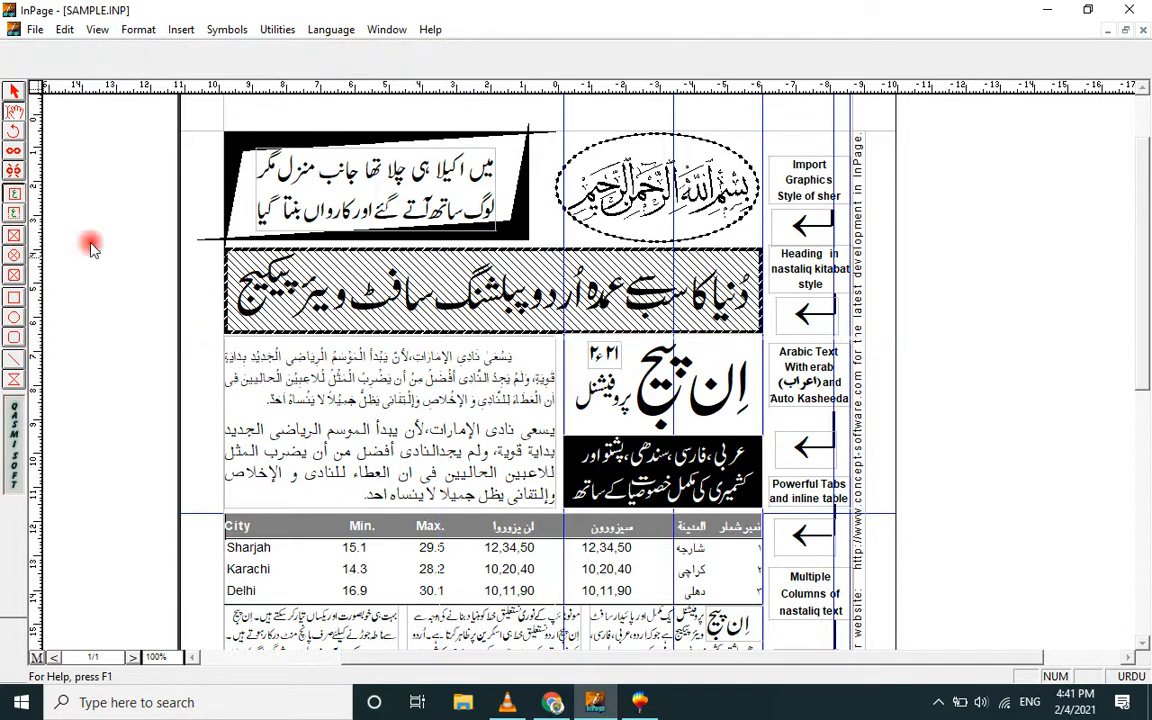
- Create a new A4 portrait document with 6 columns, 12.7 mm margins and an automatic text box
left_click(34, 30)
left_click(52, 53)
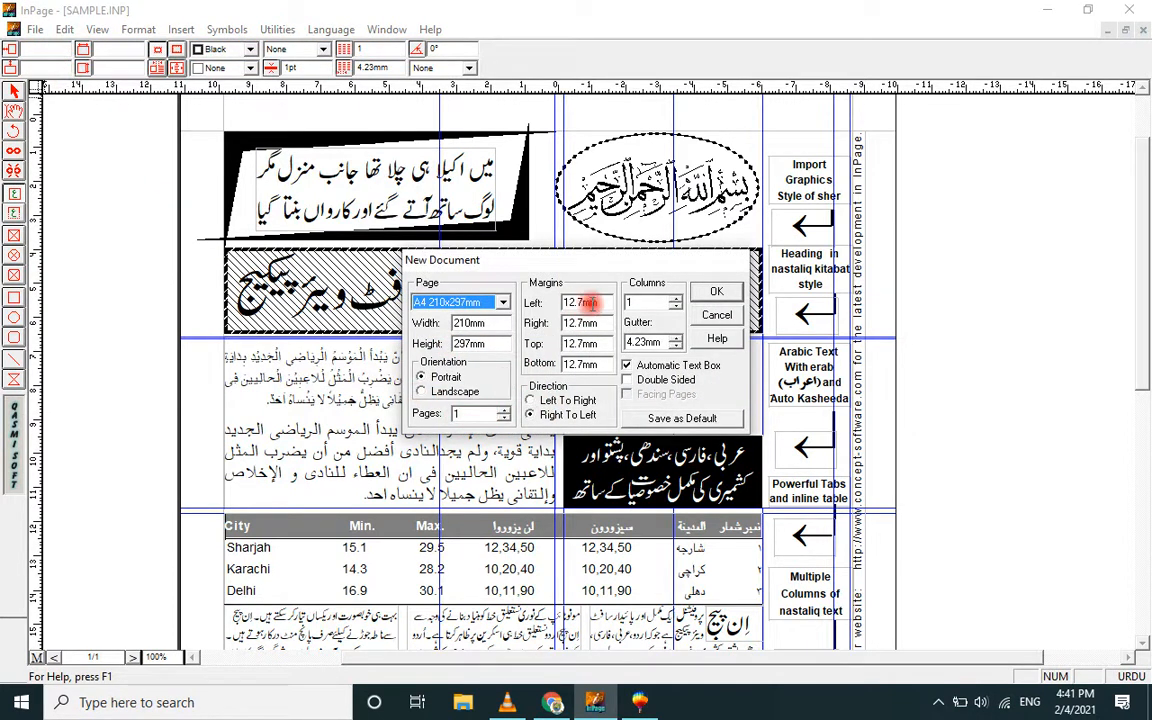
left_click_drag(635, 303, 622, 303)
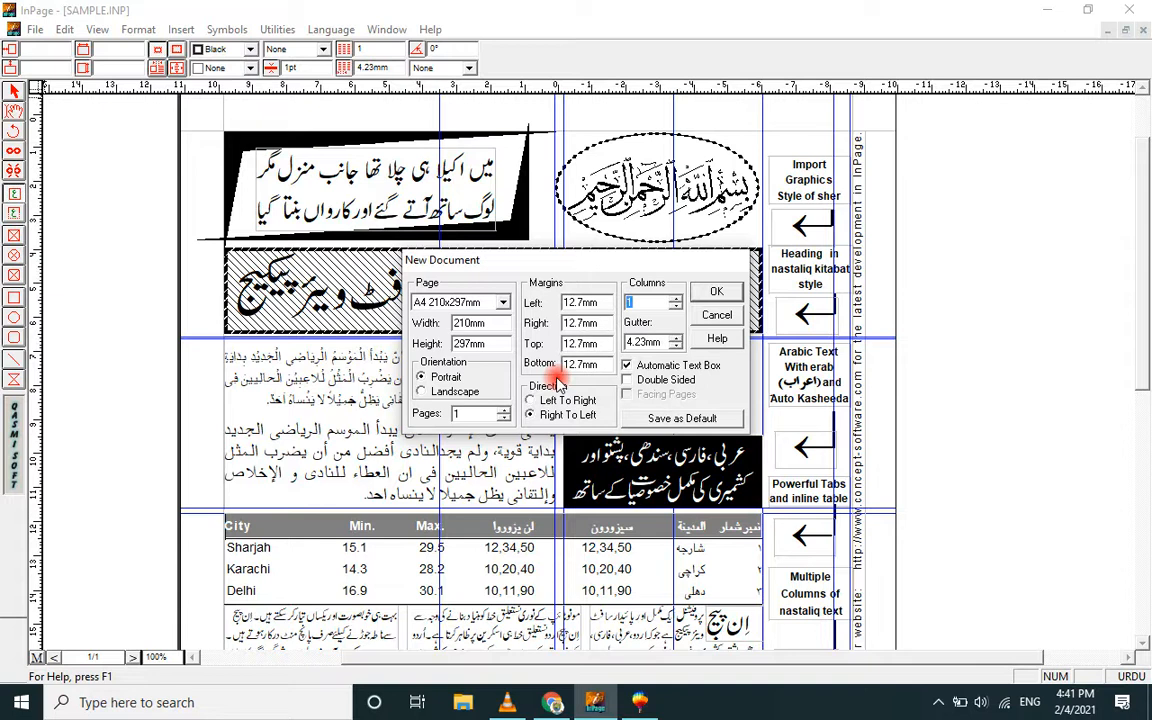
type("5")
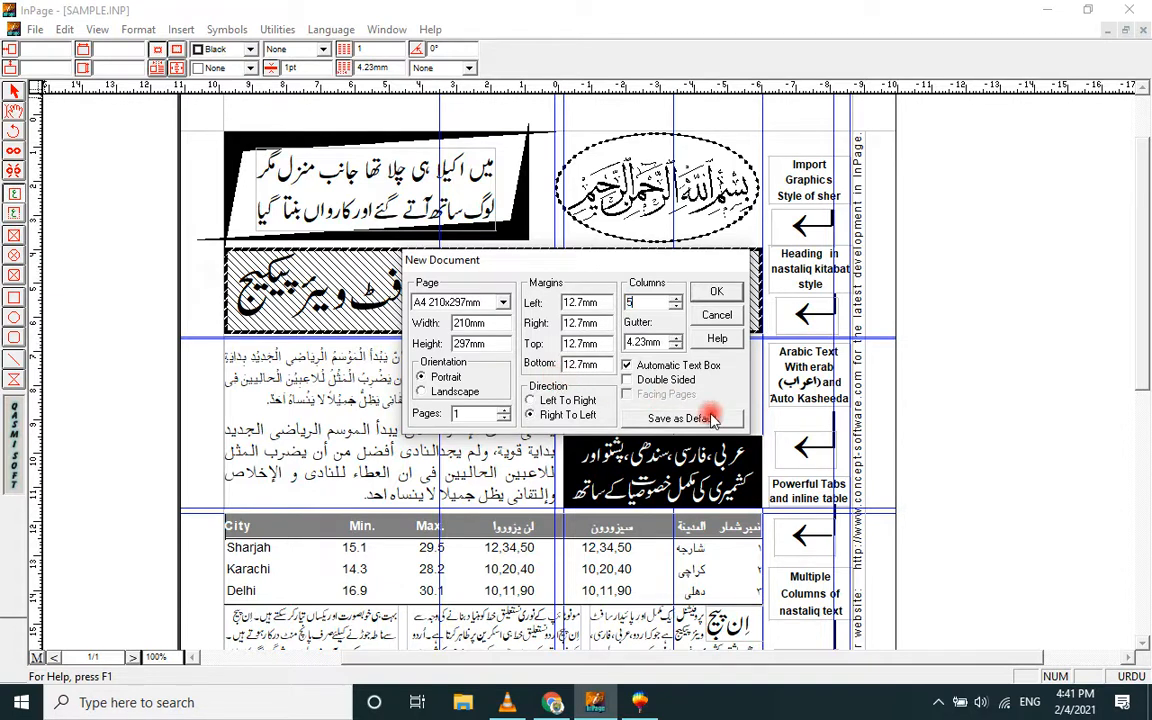
left_click(712, 293)
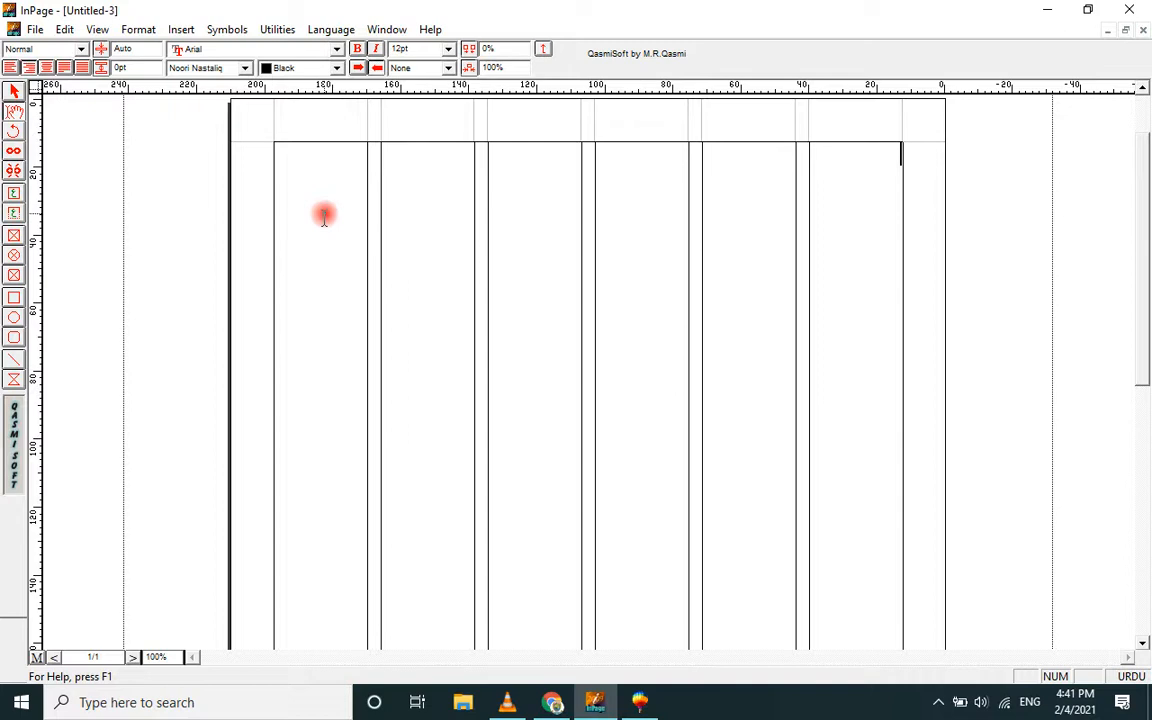
- Try to change the number of columns in the page's automatic text box, and close its settings
left_click(15, 90)
double_click(496, 231)
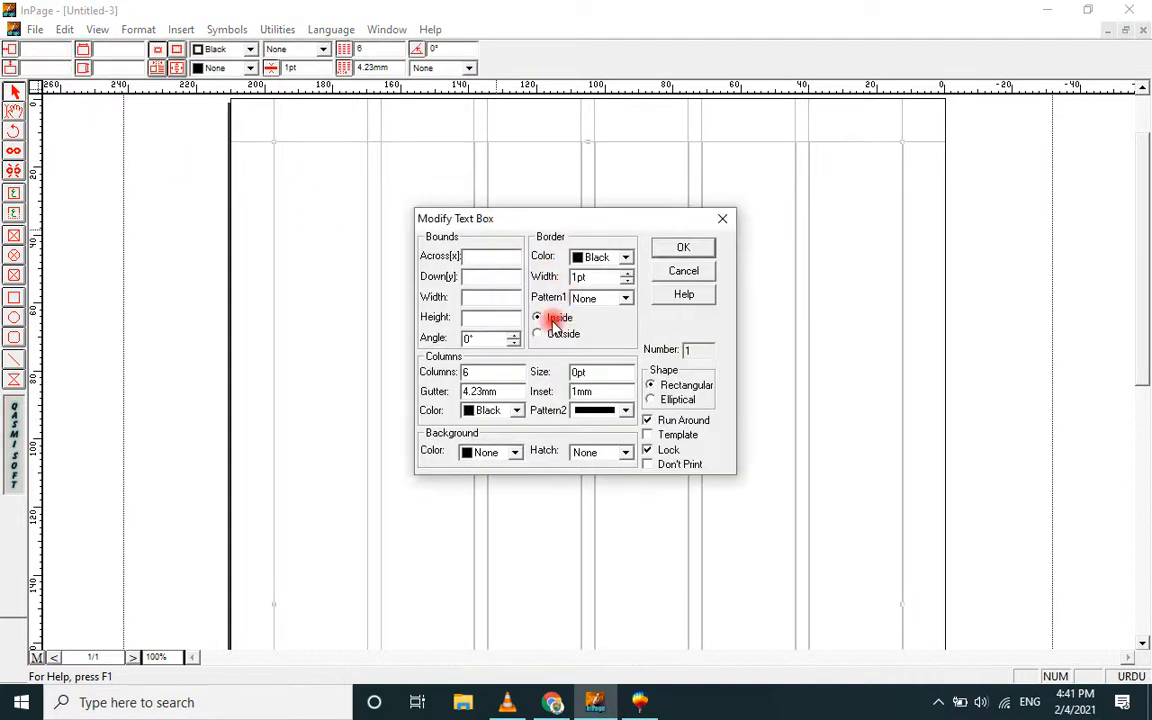
left_click_drag(477, 372, 455, 377)
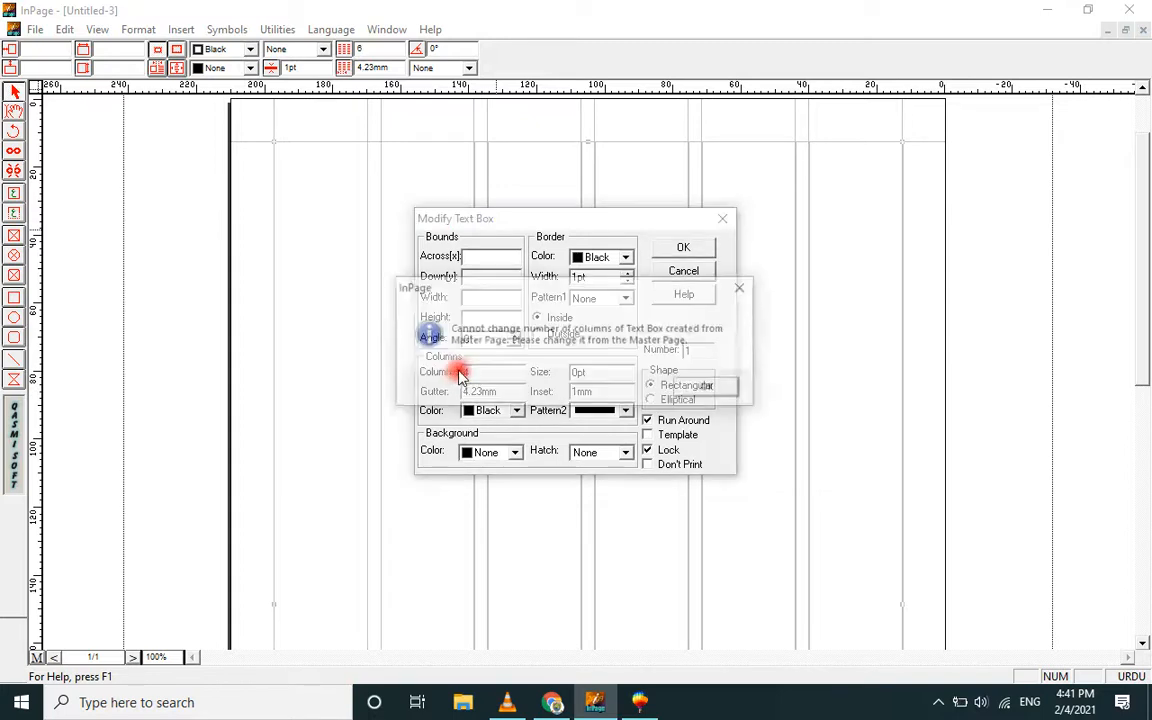
left_click(697, 386)
left_click(683, 252)
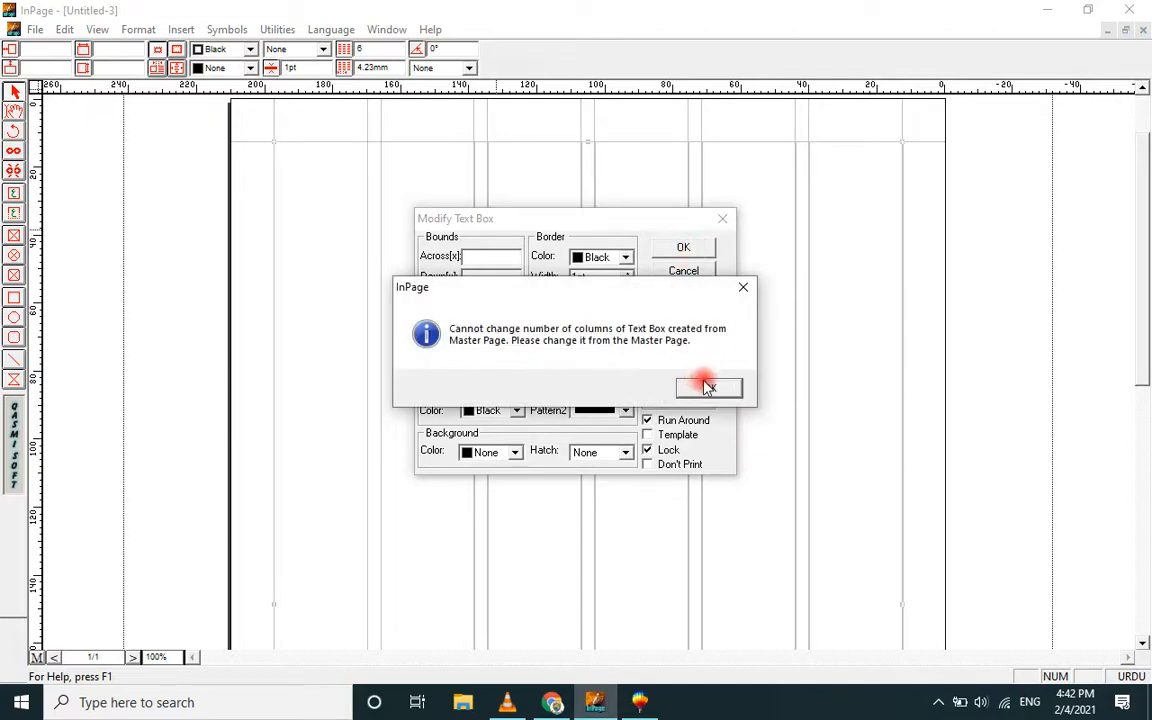
left_click(707, 389)
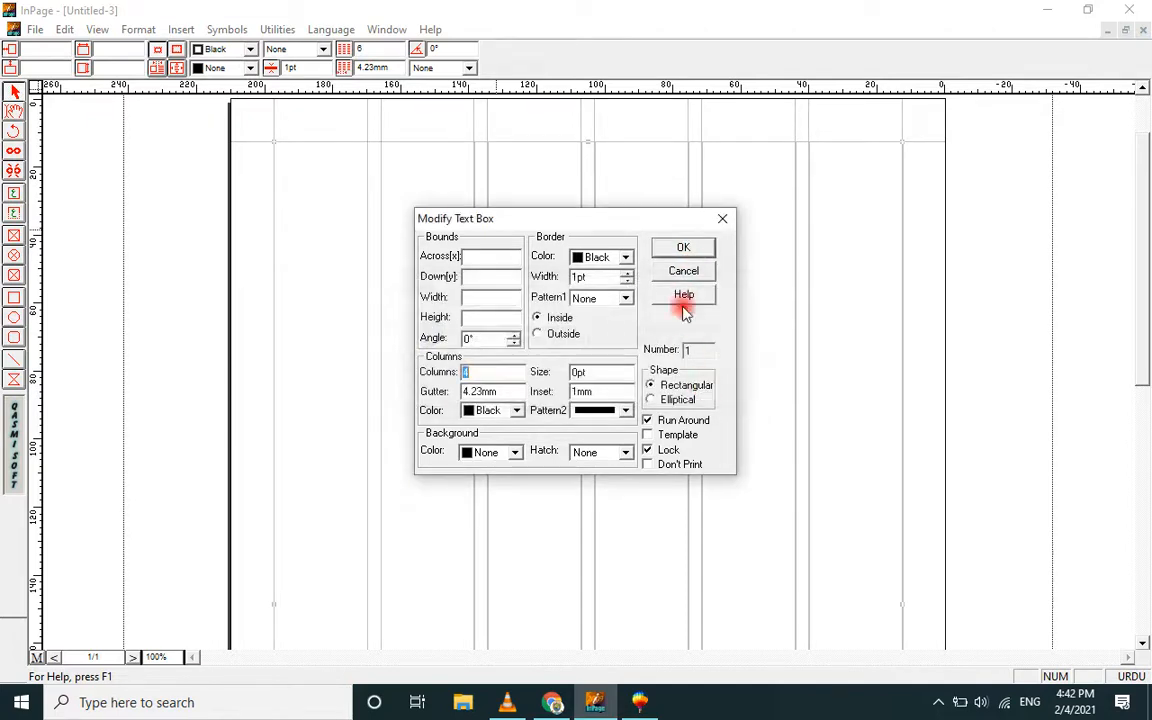
left_click(723, 219)
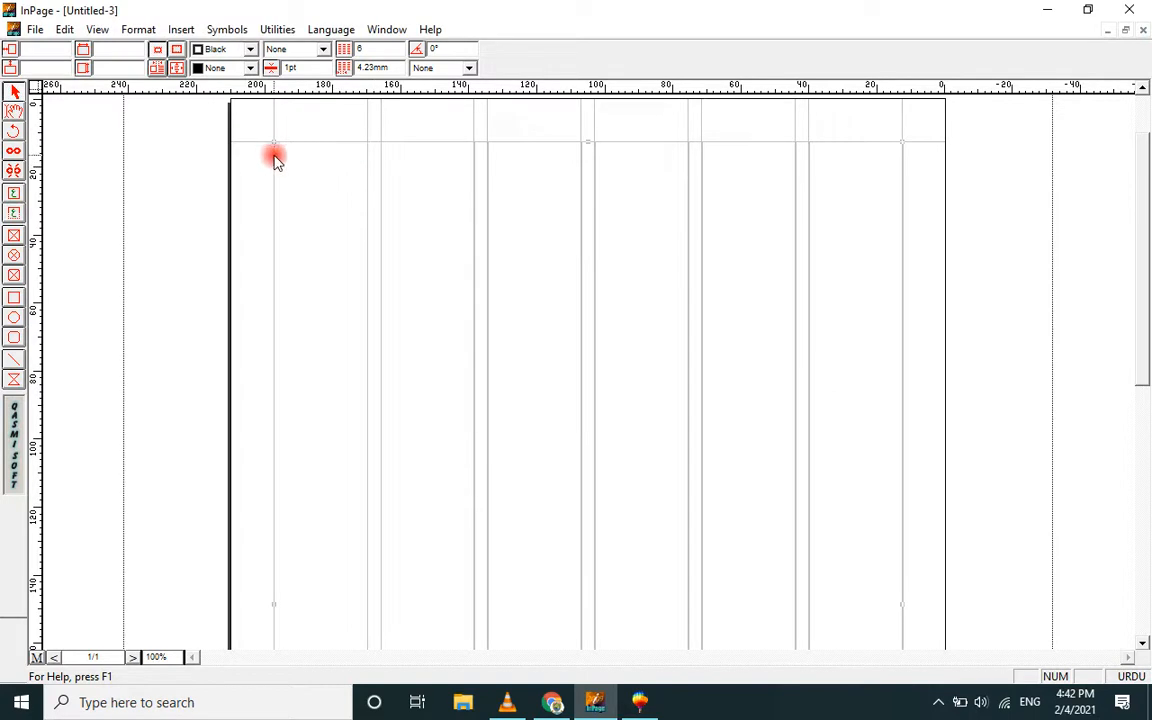
- Create another new A4 document with 2 columns and paste the copied blue Urdu text into it
left_click(35, 29)
left_click(42, 49)
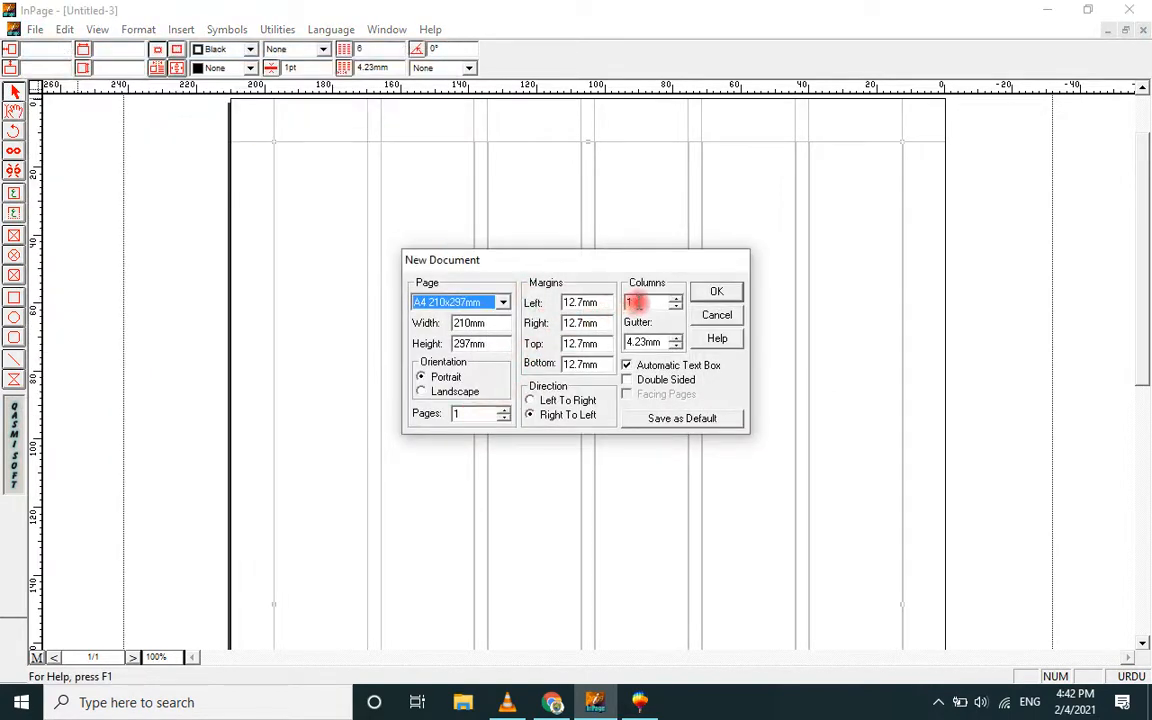
left_click(628, 302)
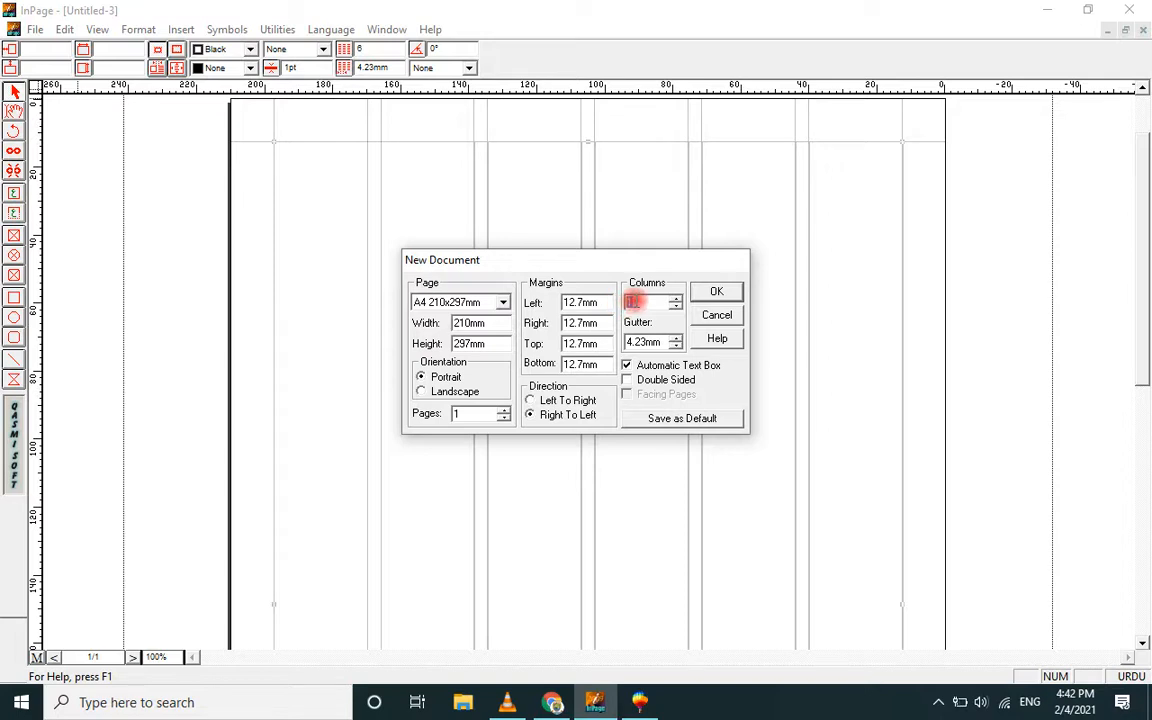
left_click(716, 291)
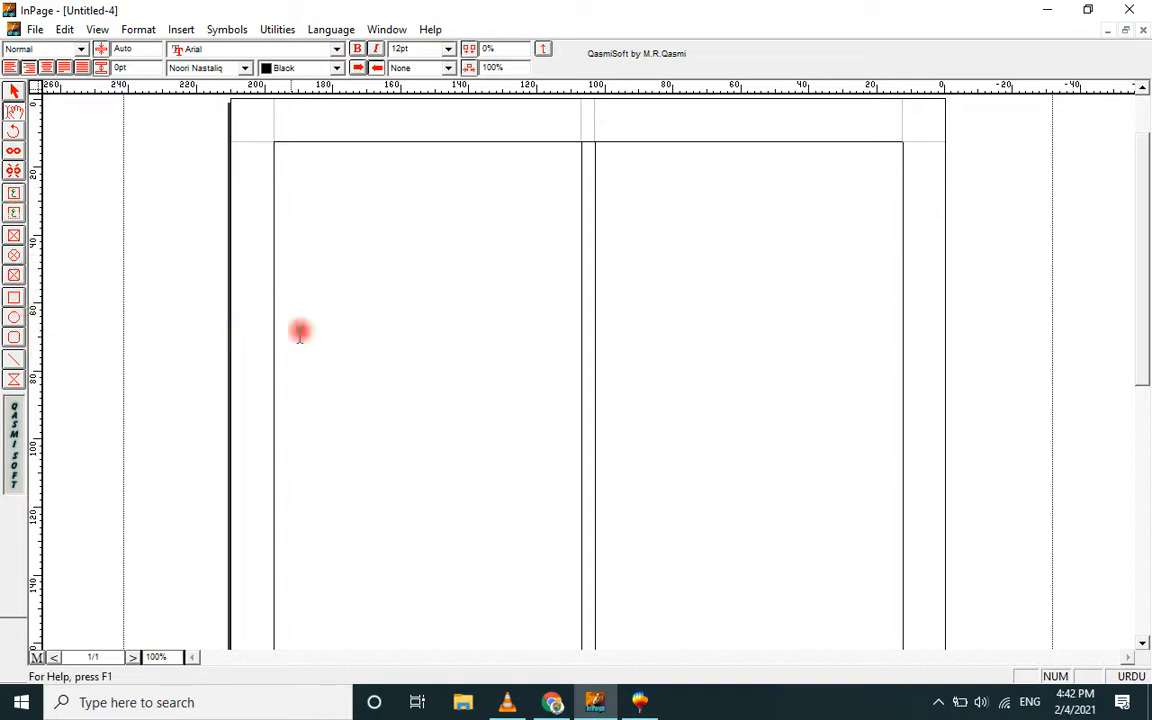
left_click(64, 30)
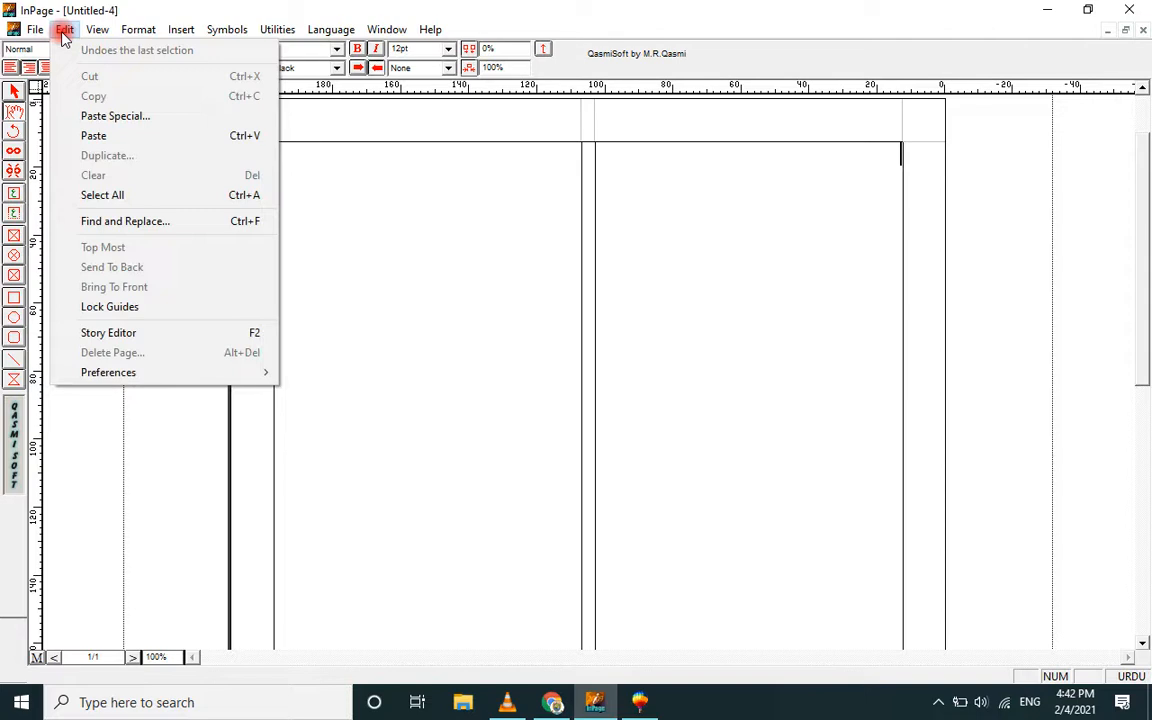
left_click(93, 137)
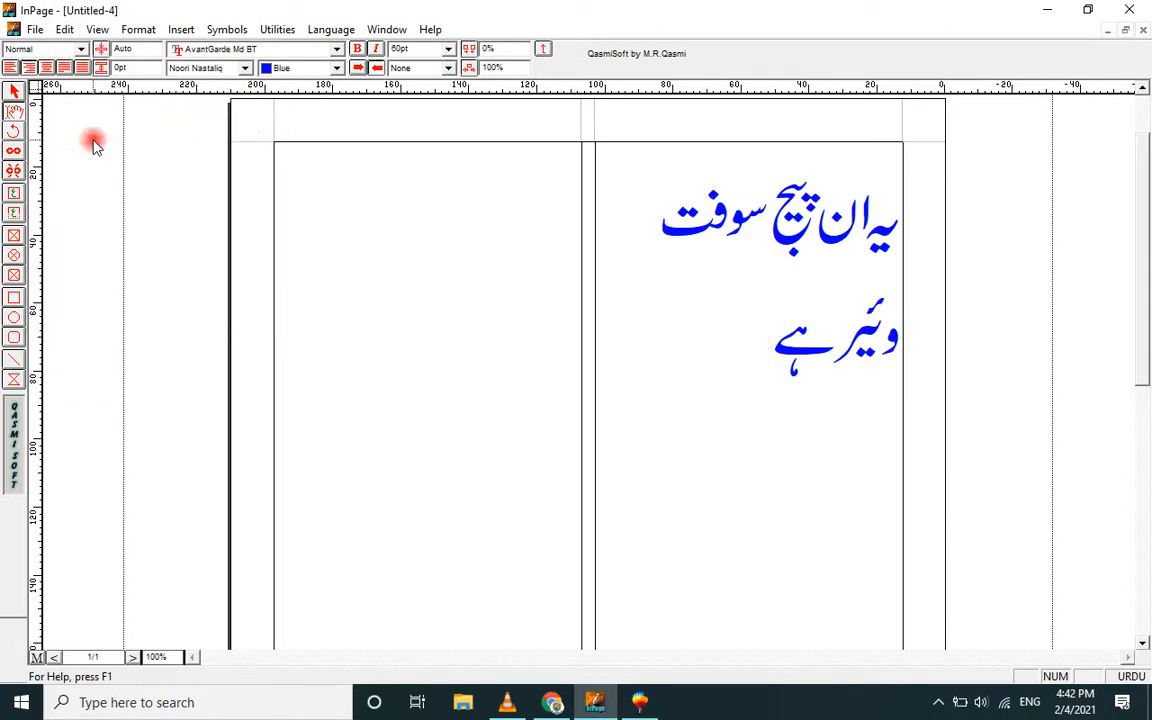
left_click(65, 30)
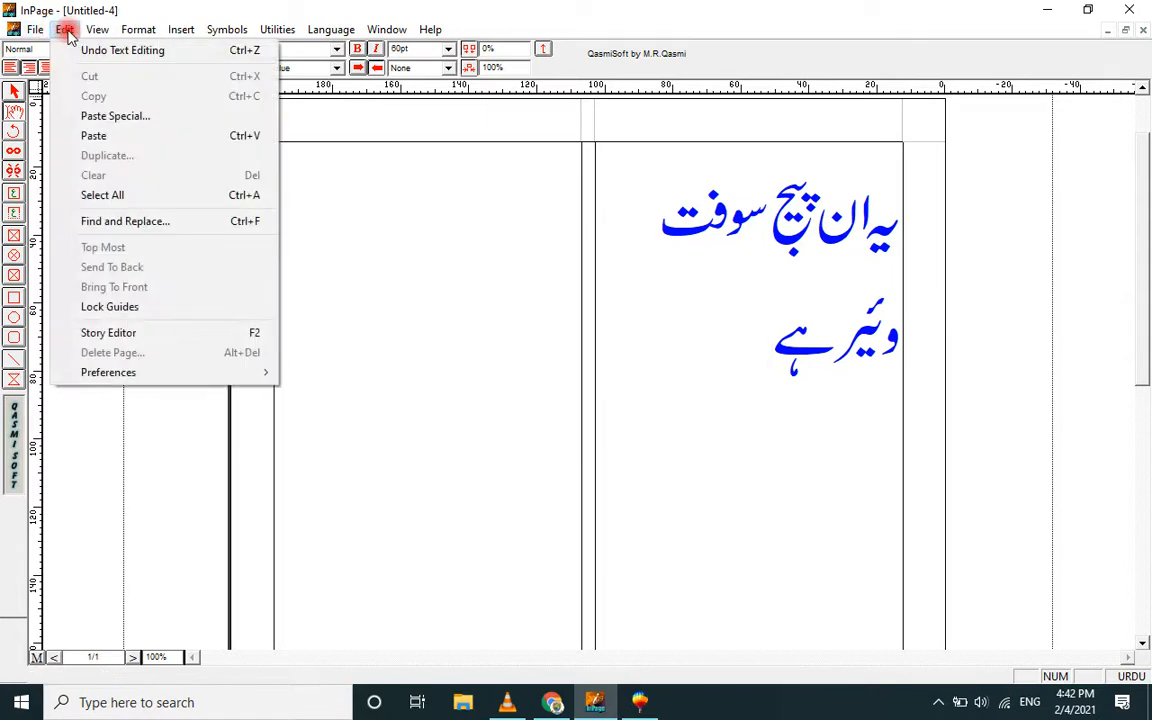
left_click(160, 228)
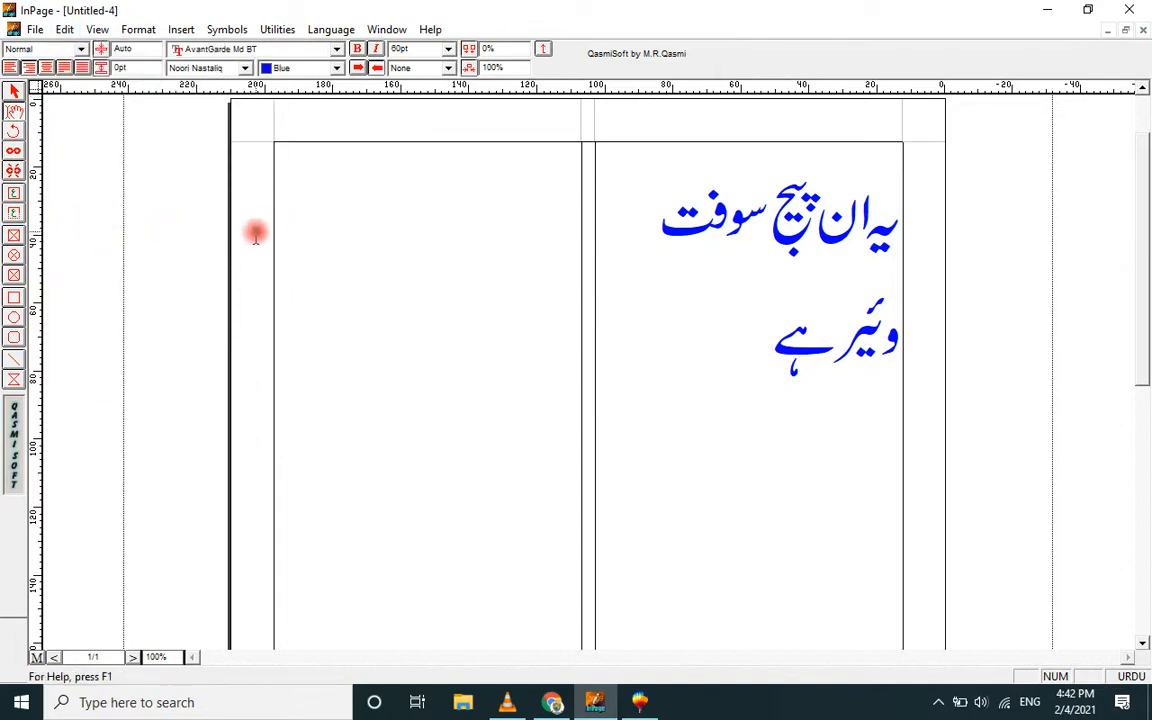
left_click(66, 29)
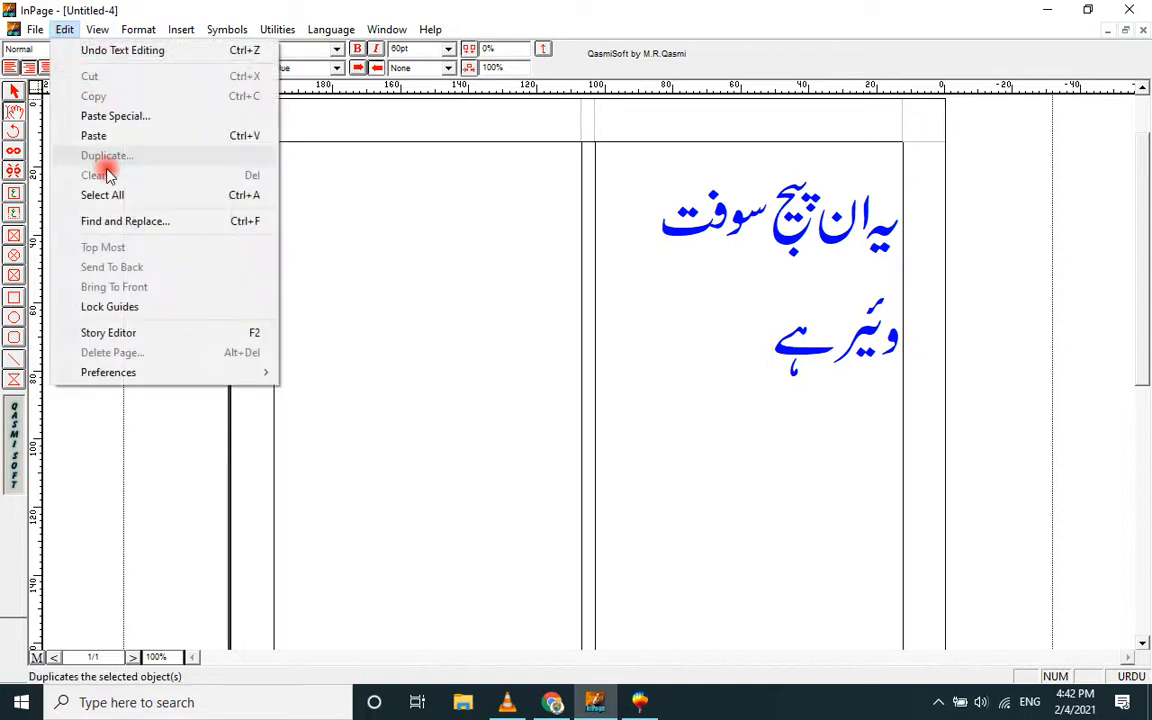
left_click(136, 228)
left_click(67, 32)
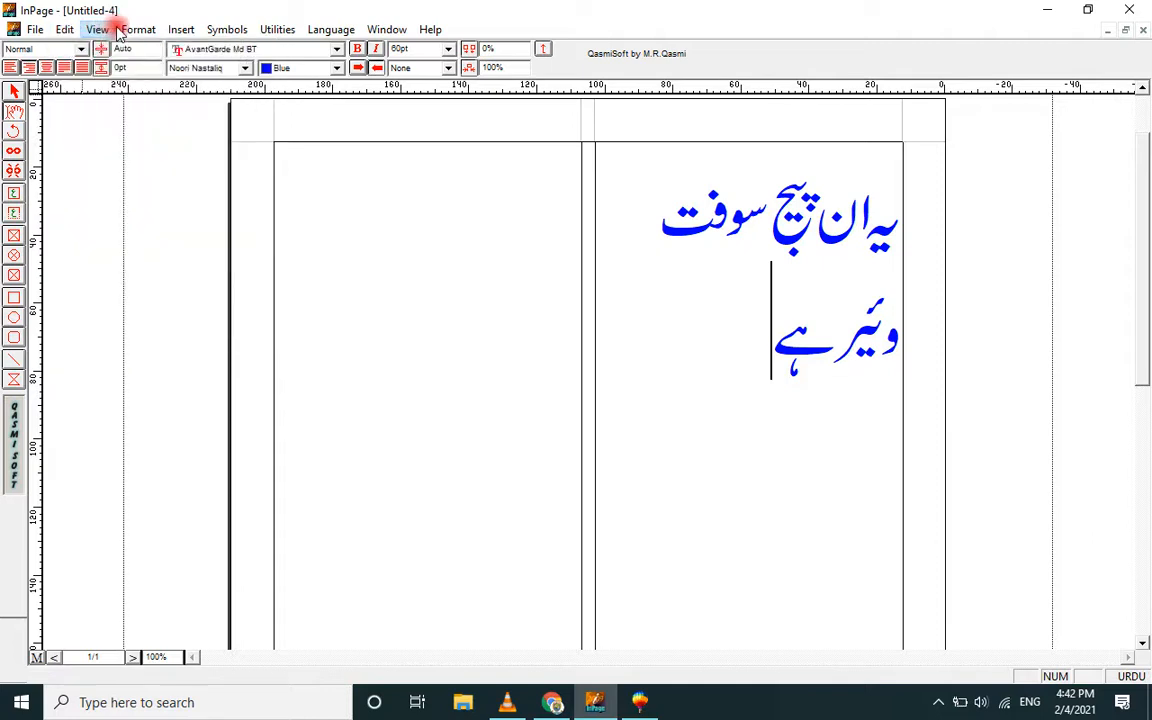
- Open the keyboard preferences and look through the available keyboard layouts, keeping Phonetic selected
left_click(97, 30)
mouse_move(137, 30)
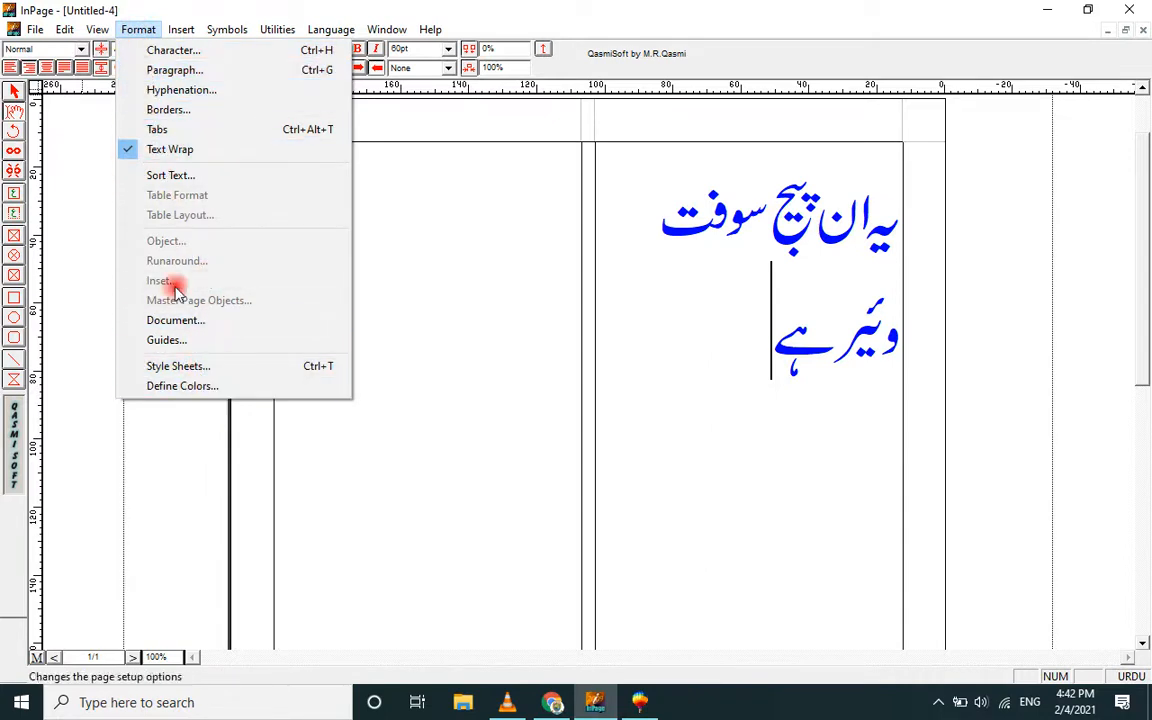
left_click(64, 29)
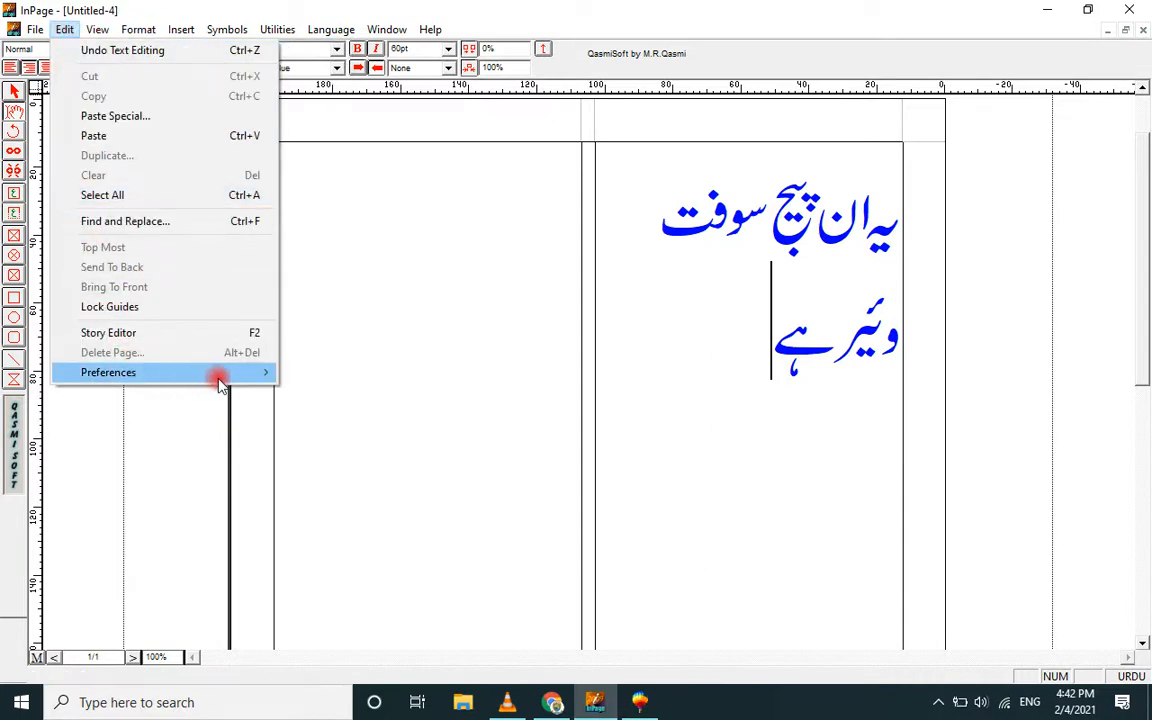
mouse_move(230, 376)
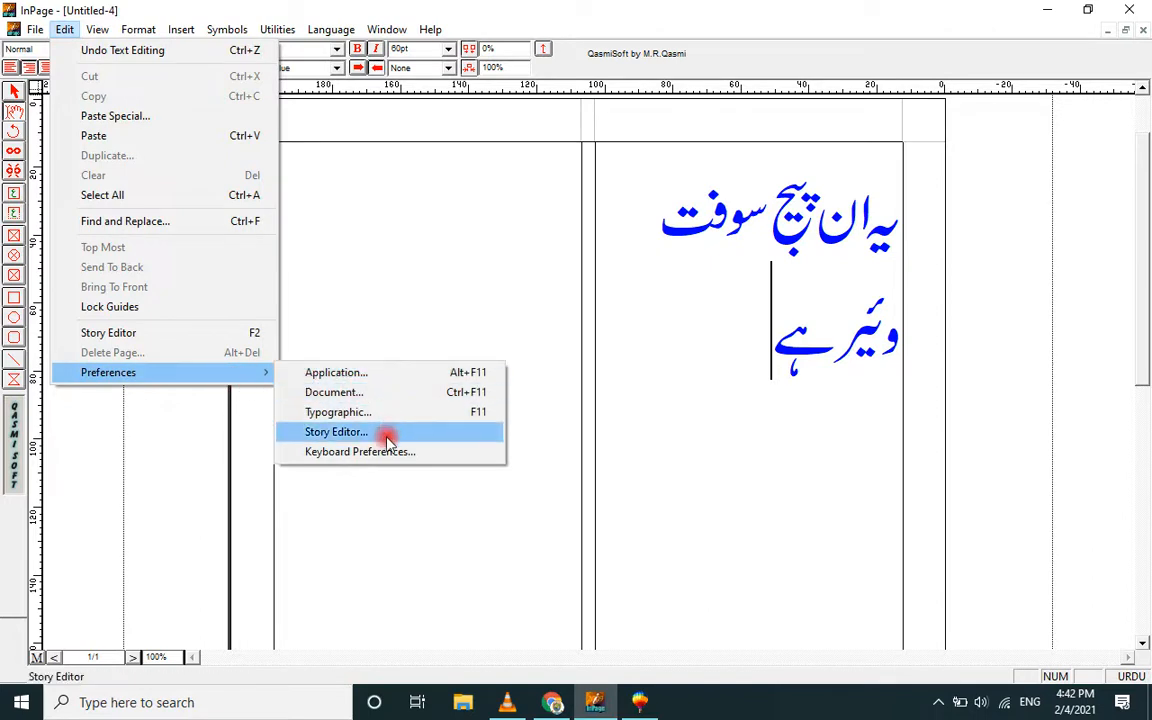
left_click(440, 455)
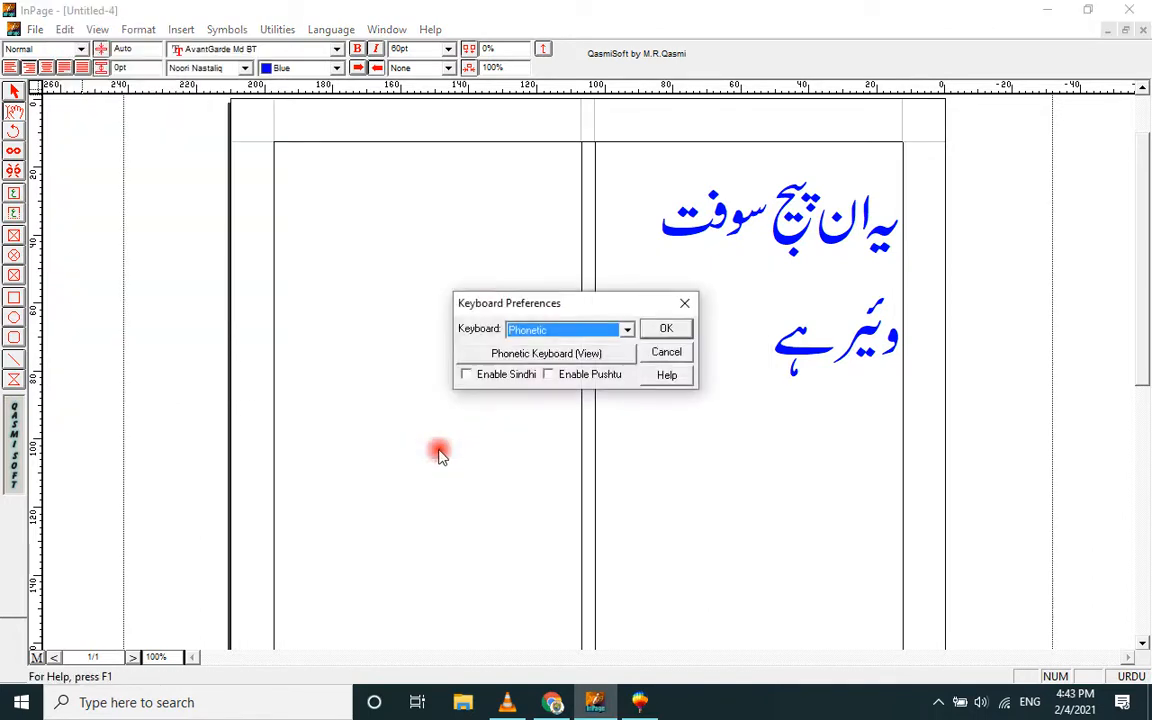
left_click(628, 330)
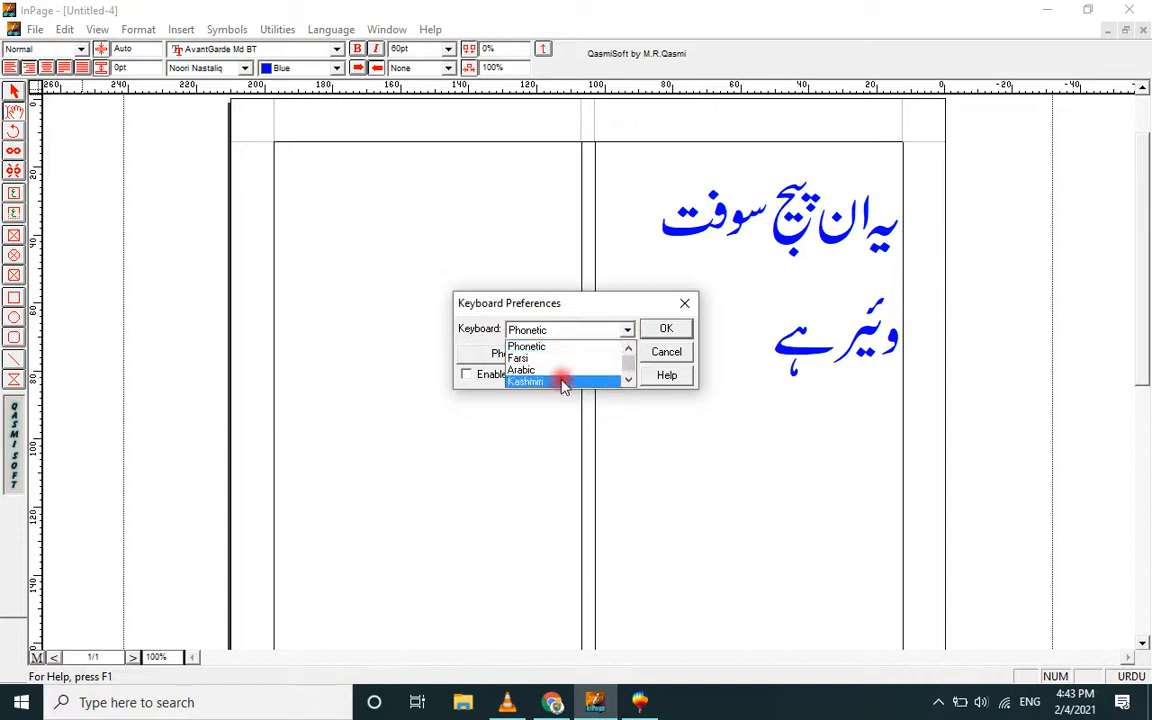
left_click_drag(626, 362, 572, 380)
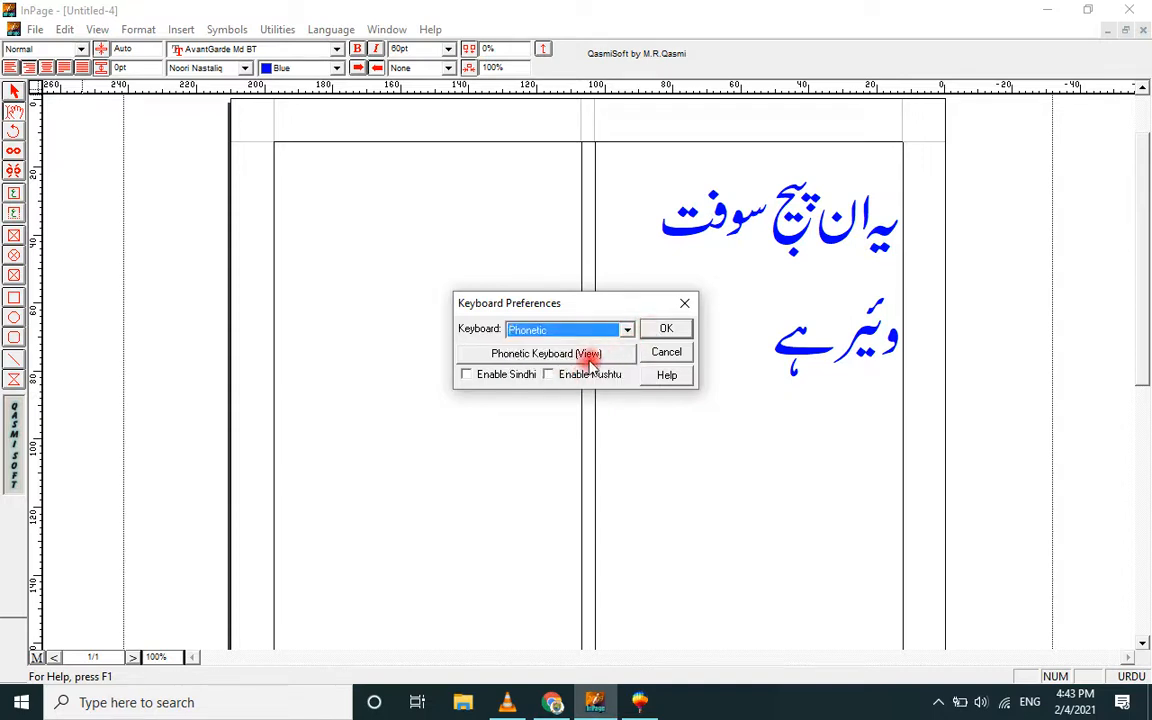
- View the Phonetic keyboard's key map, and close the keyboard preferences without changing anything
left_click(488, 360)
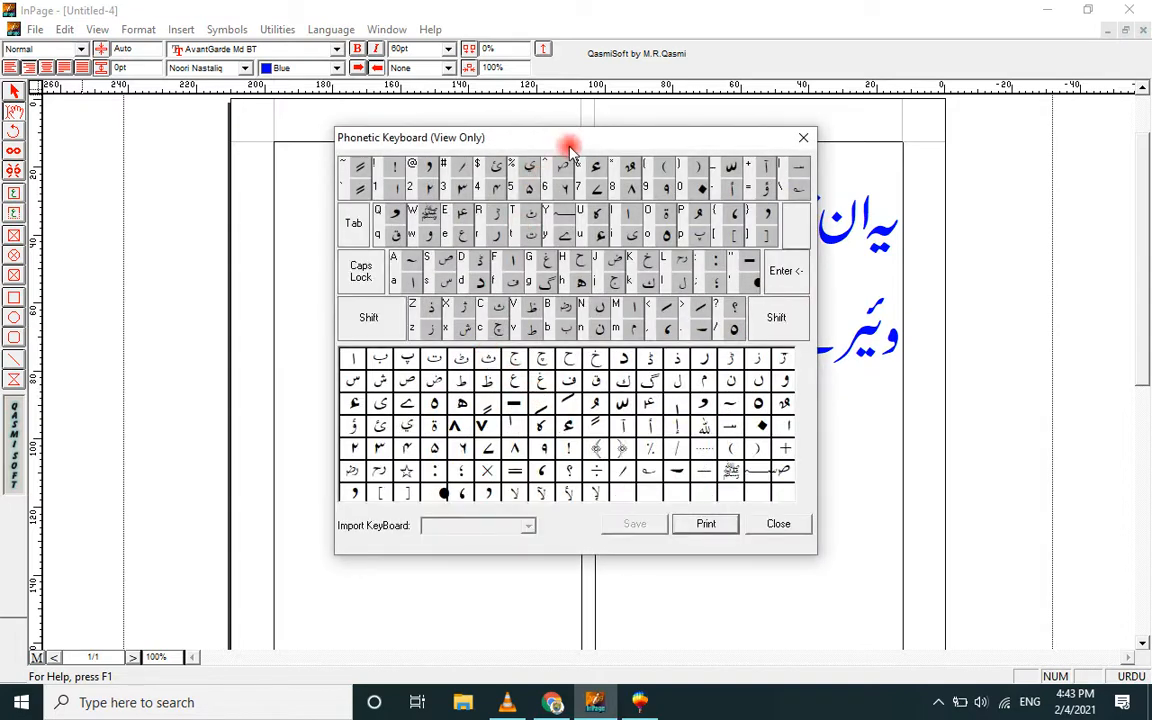
left_click_drag(512, 133, 472, 111)
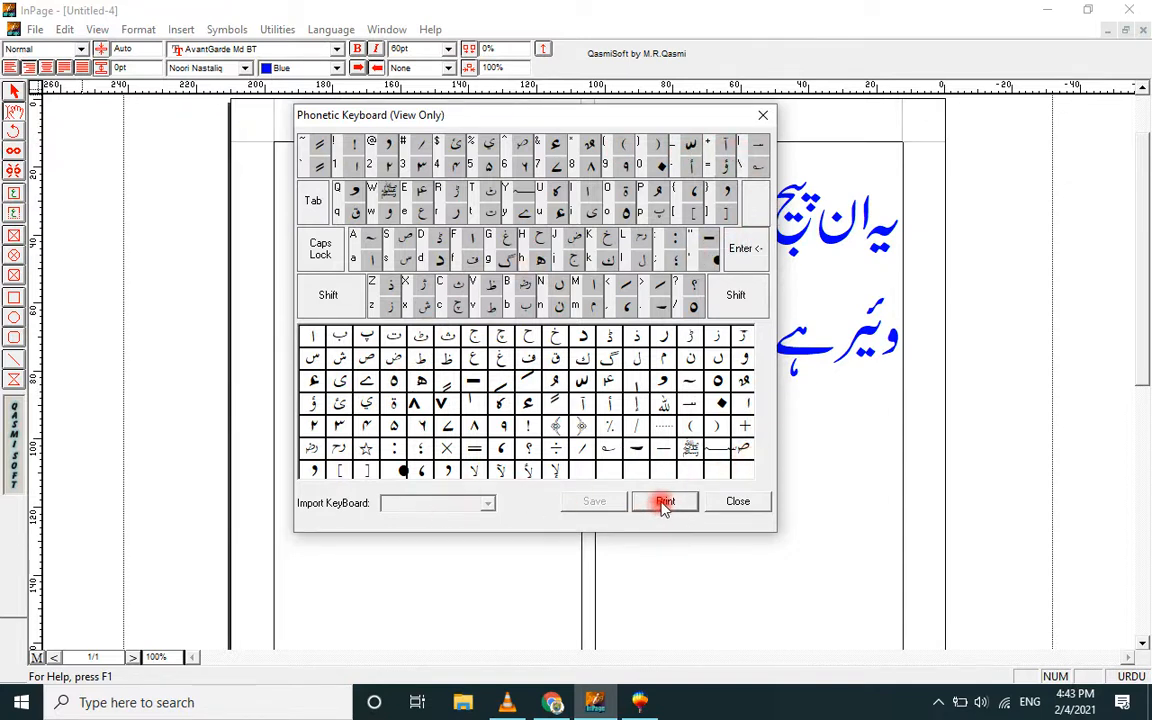
left_click(737, 503)
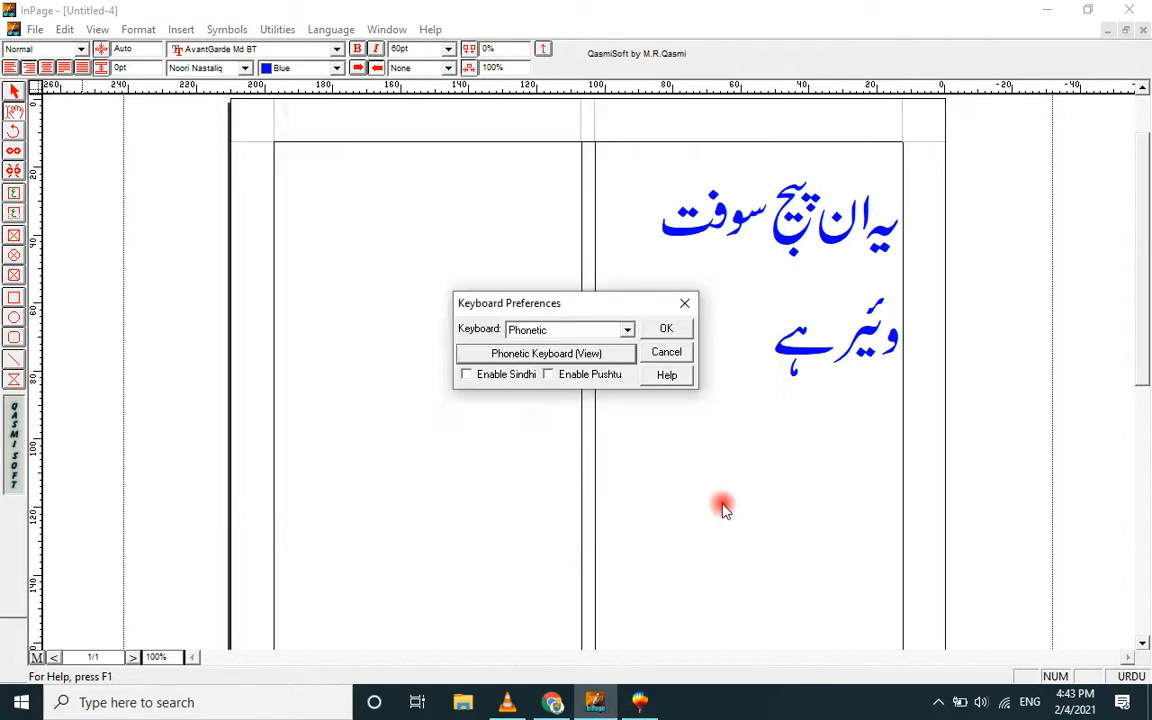
left_click(666, 353)
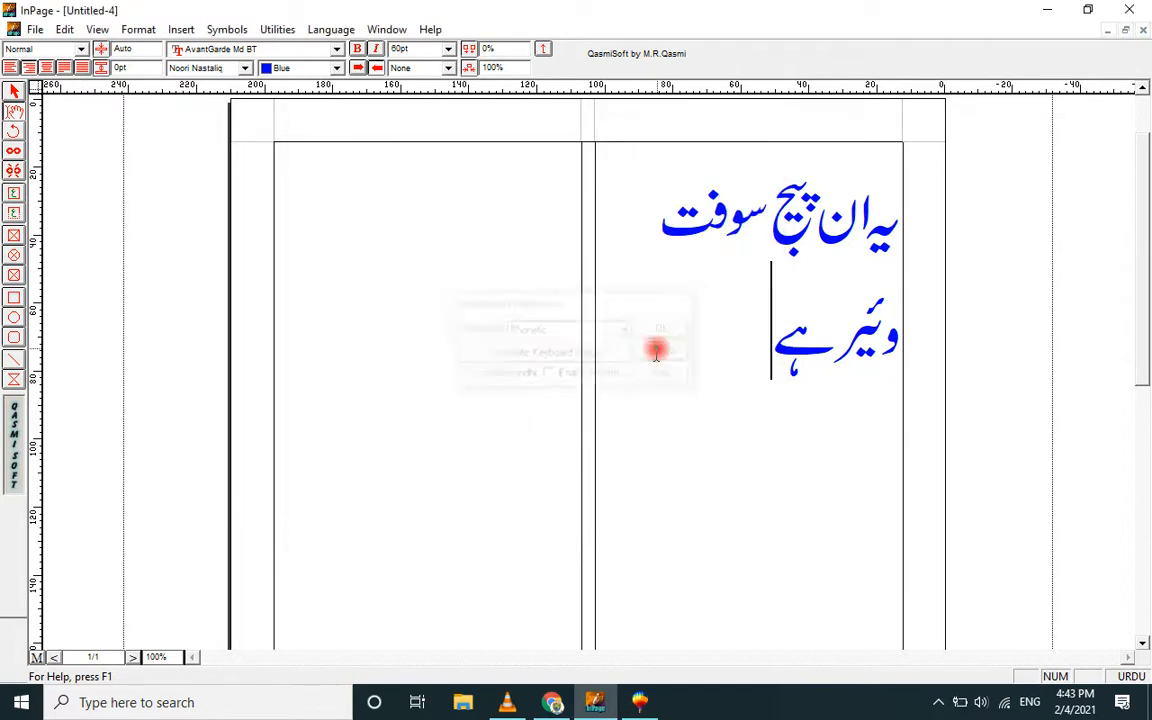
- Insert a table with 3 rows, 3 columns and automatic column width below the blue Urdu text
left_click(97, 30)
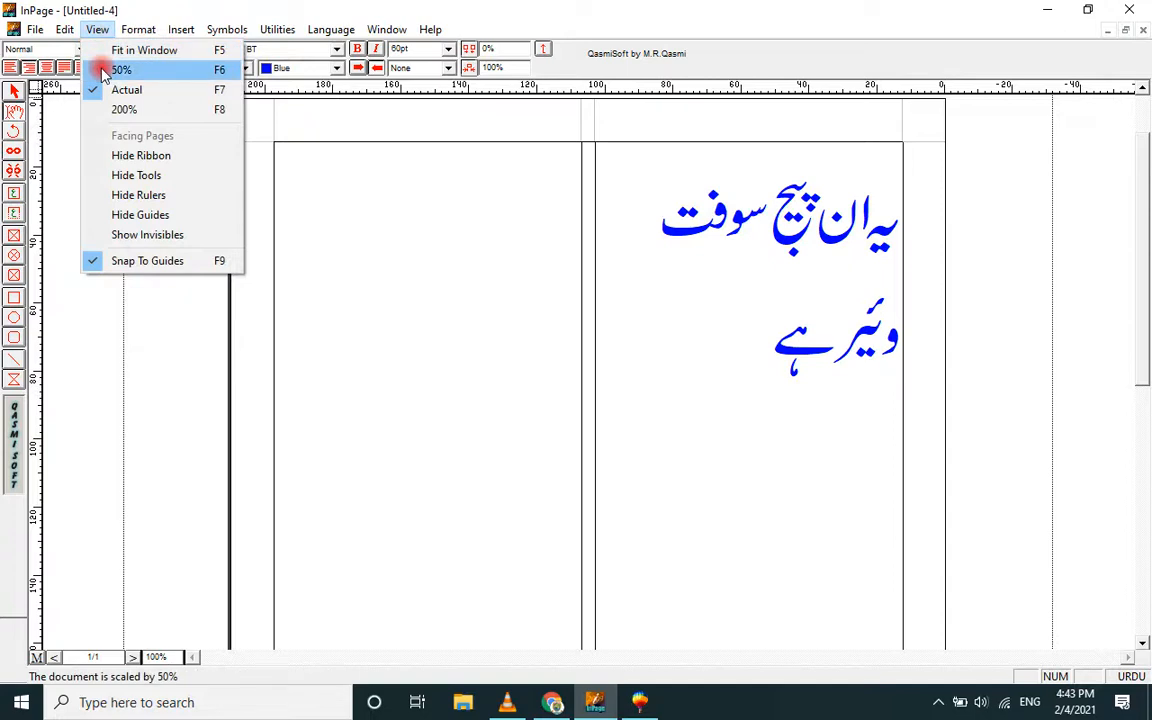
left_click(115, 69)
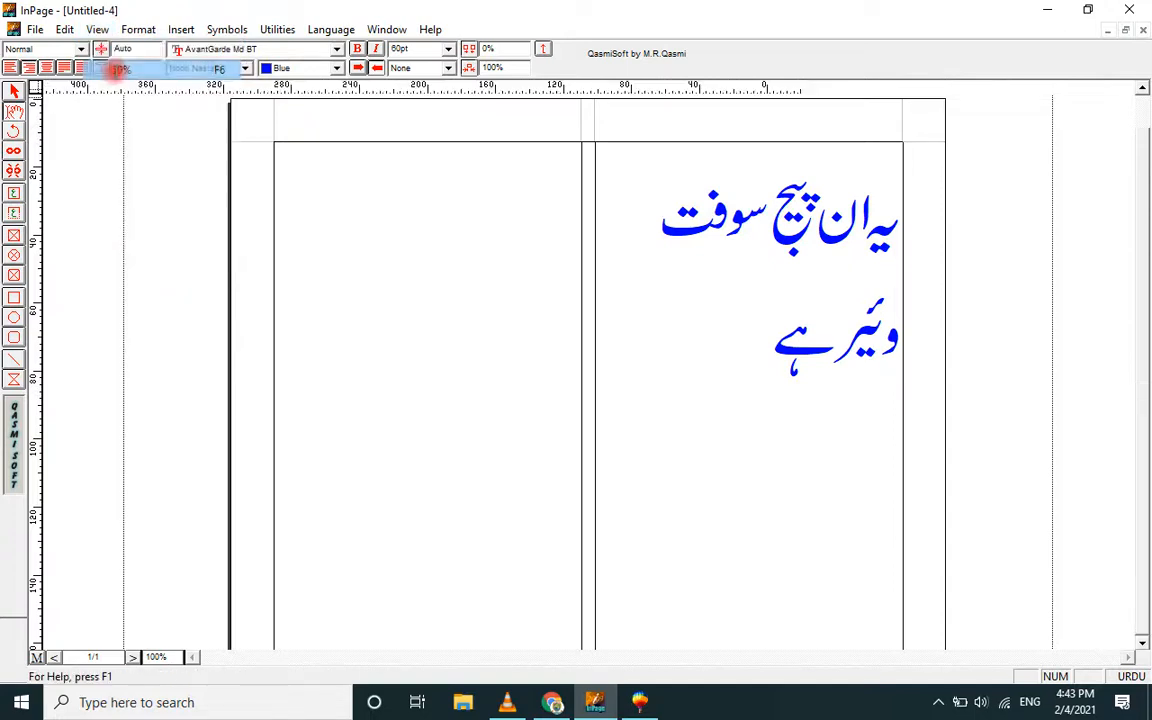
left_click(138, 29)
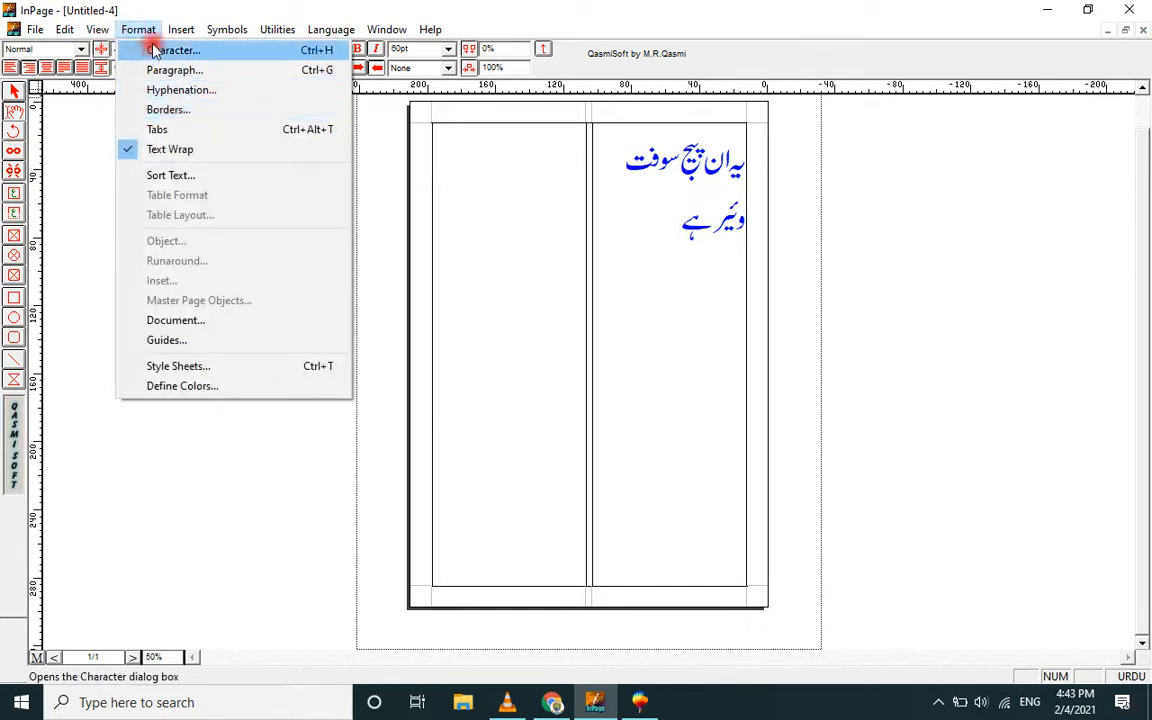
mouse_move(180, 37)
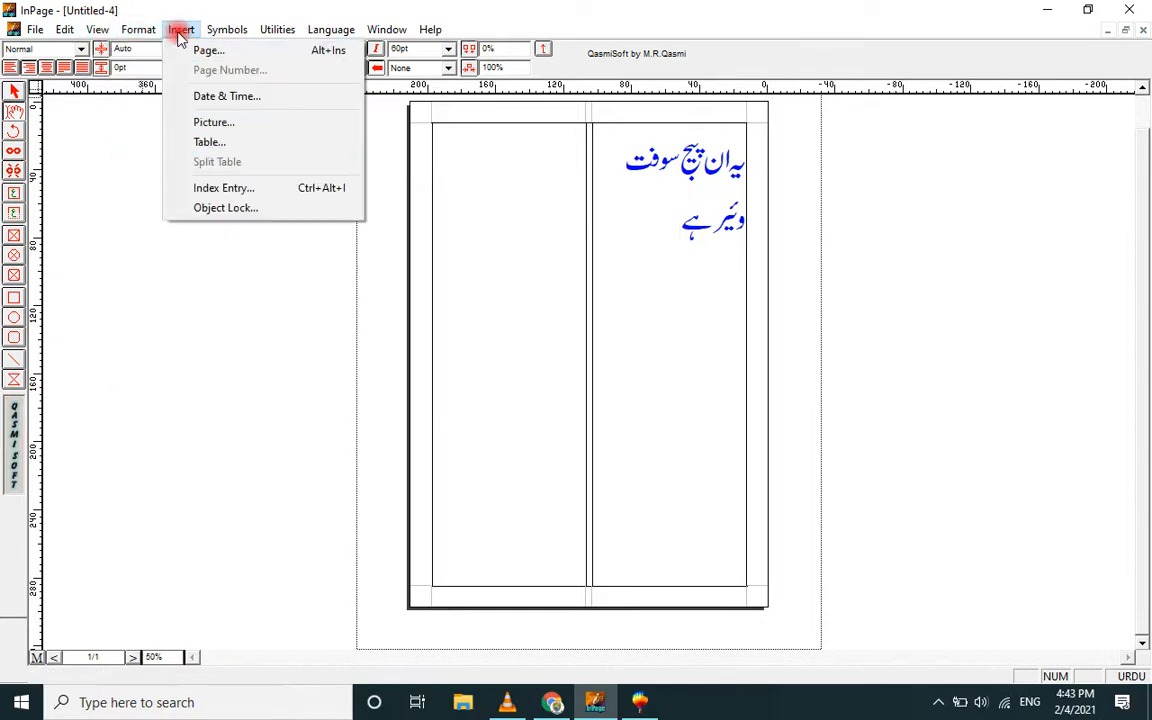
left_click(197, 141)
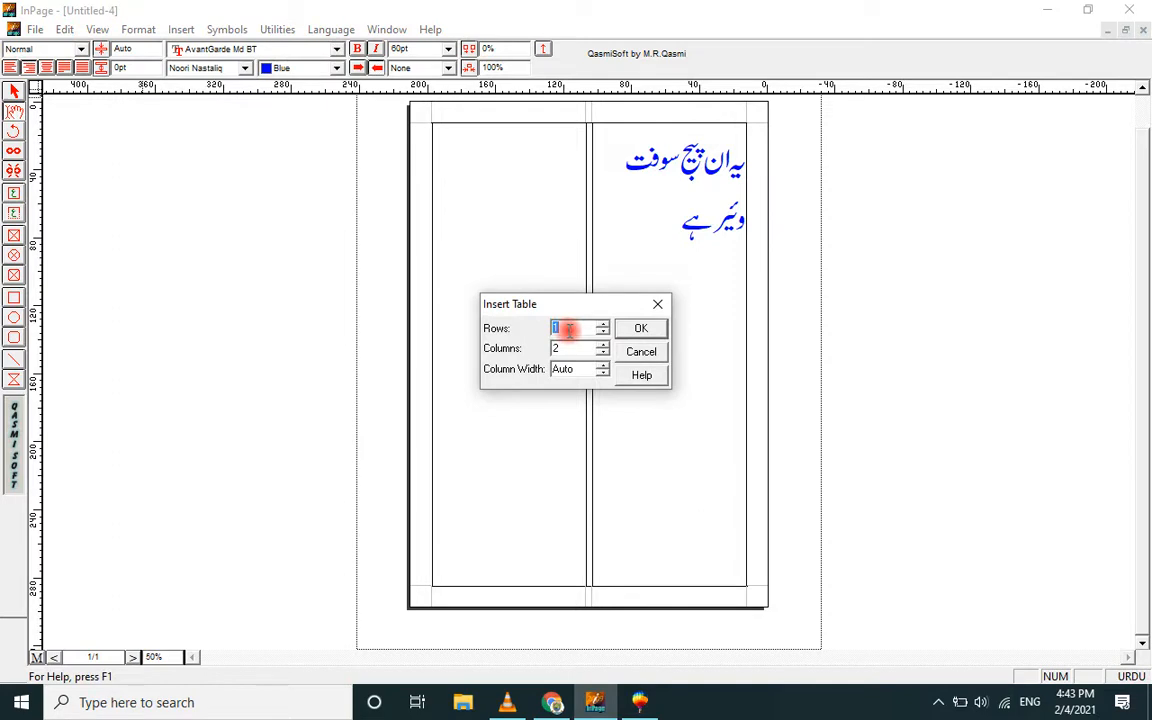
type("3")
double_click(566, 349)
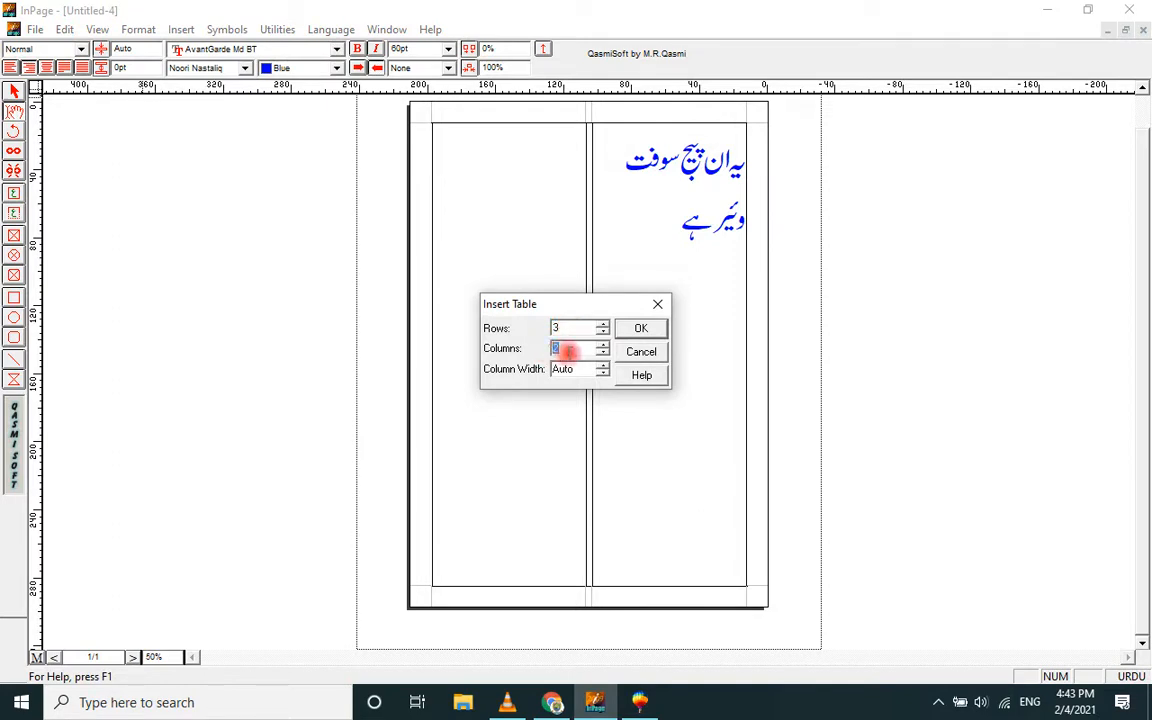
type("3")
left_click(642, 331)
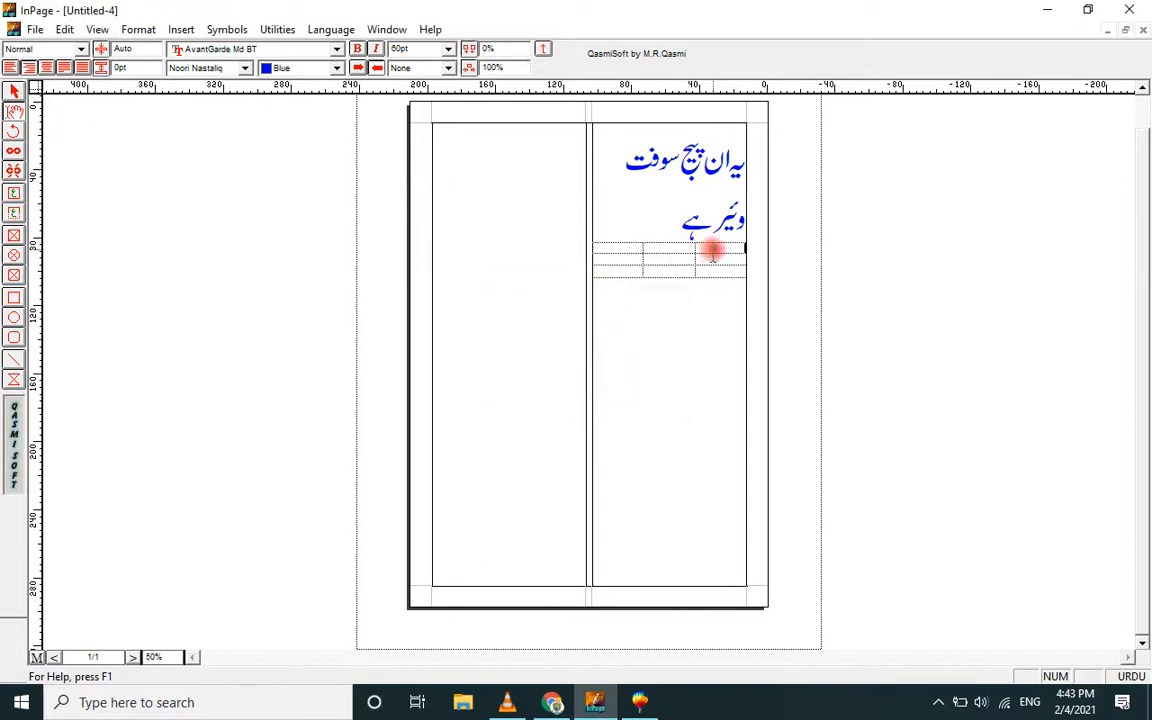
- Switch the typing language to English and number the table's top-row cells 1, 2 and 3 from left to right
key("ctrl+1")
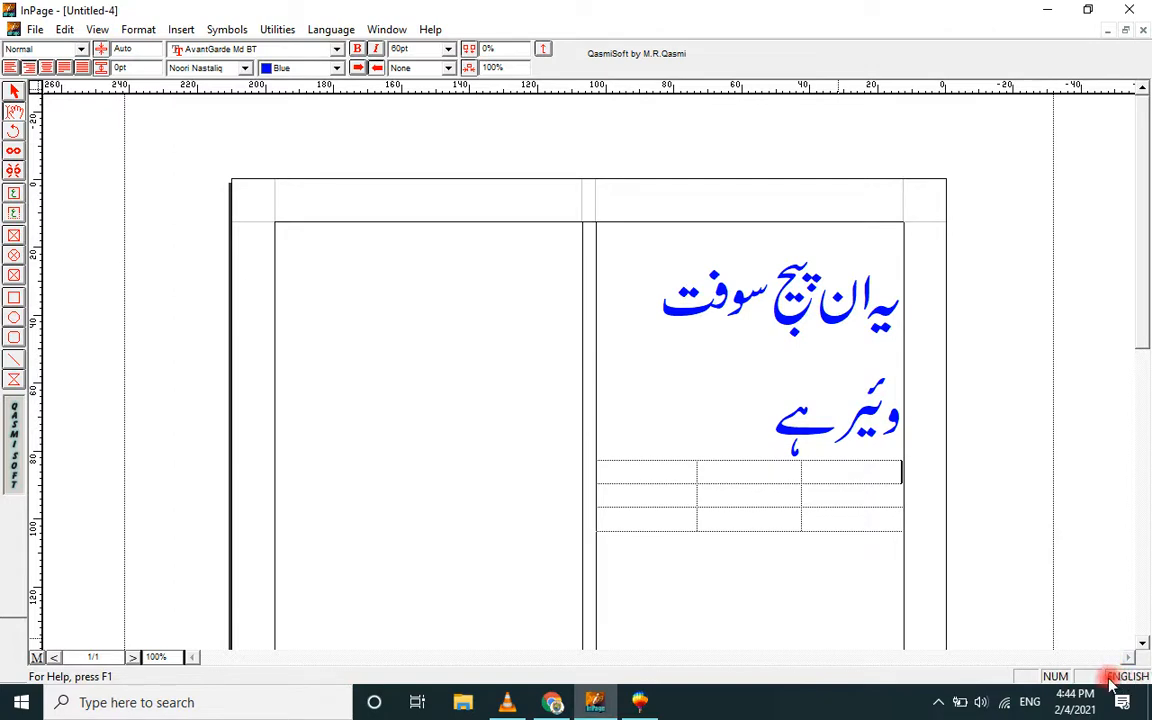
left_click(885, 485)
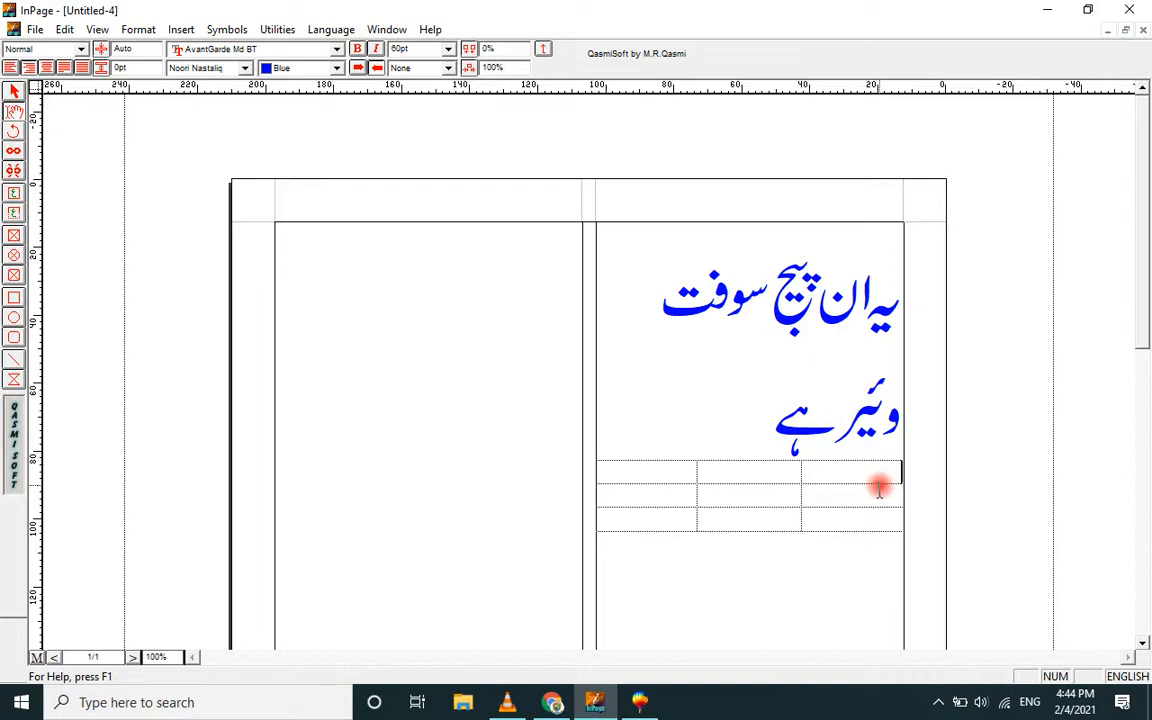
left_click(667, 472)
type("1 ")
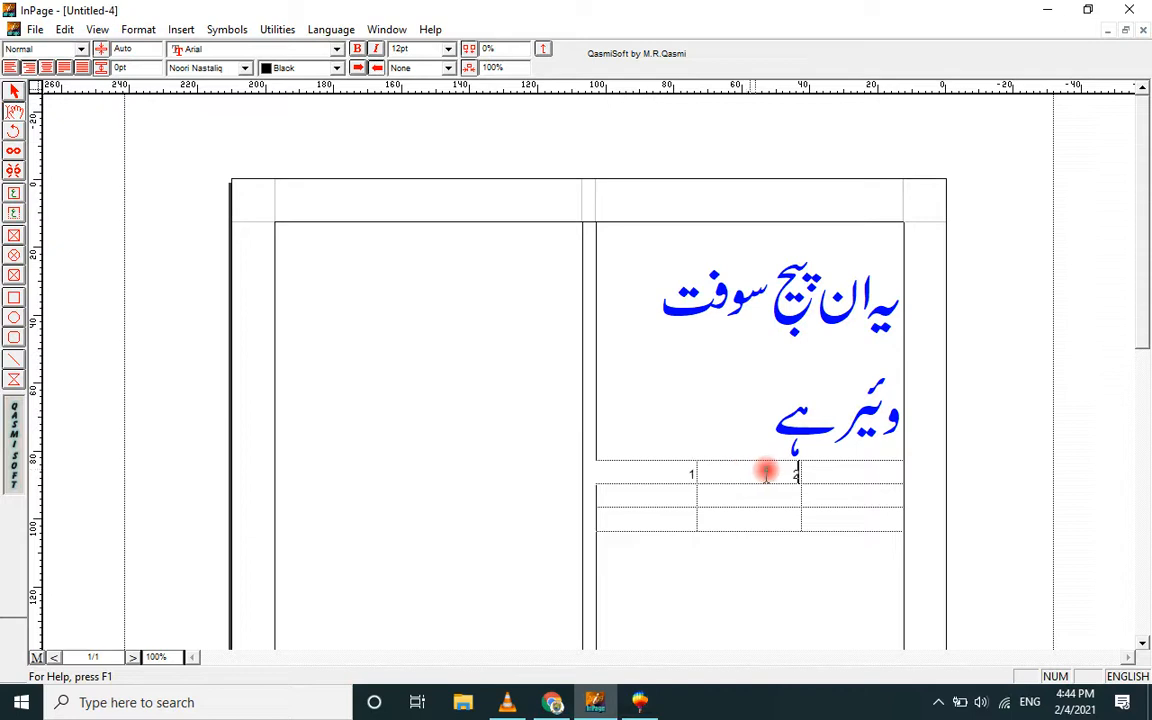
type("2")
left_click(851, 472)
type("3")
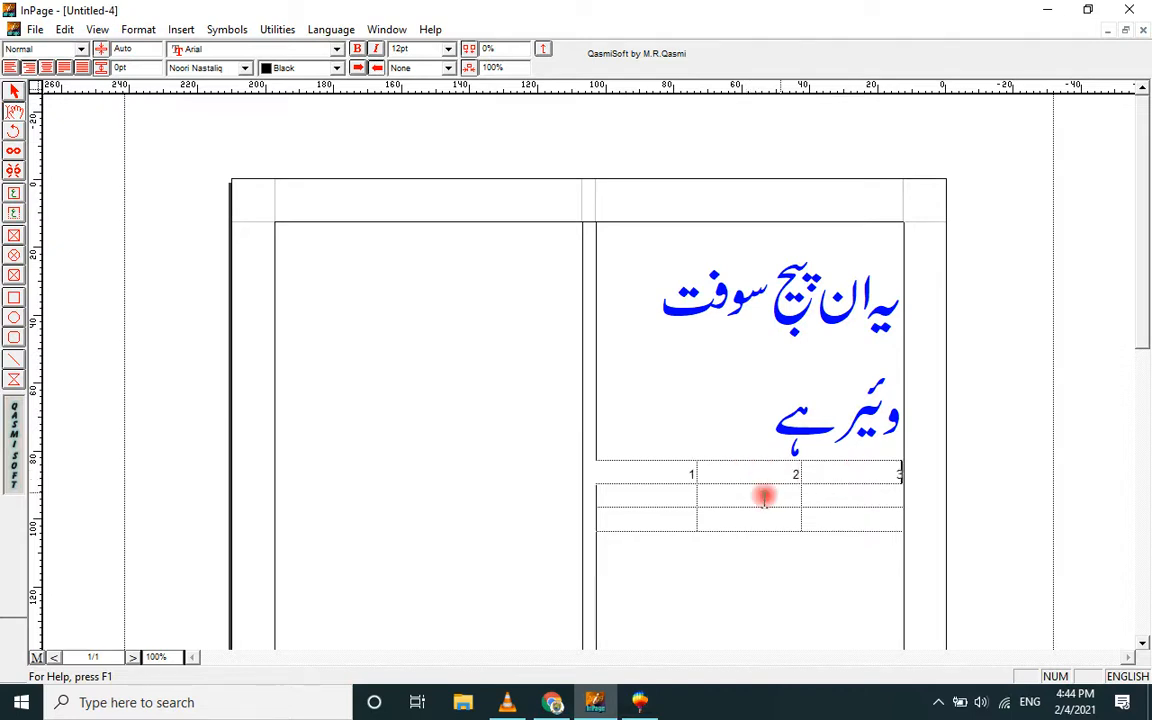
- Center-align the numbers in the table's first row and the empty cells of the two rows below
left_click_drag(658, 465, 898, 468)
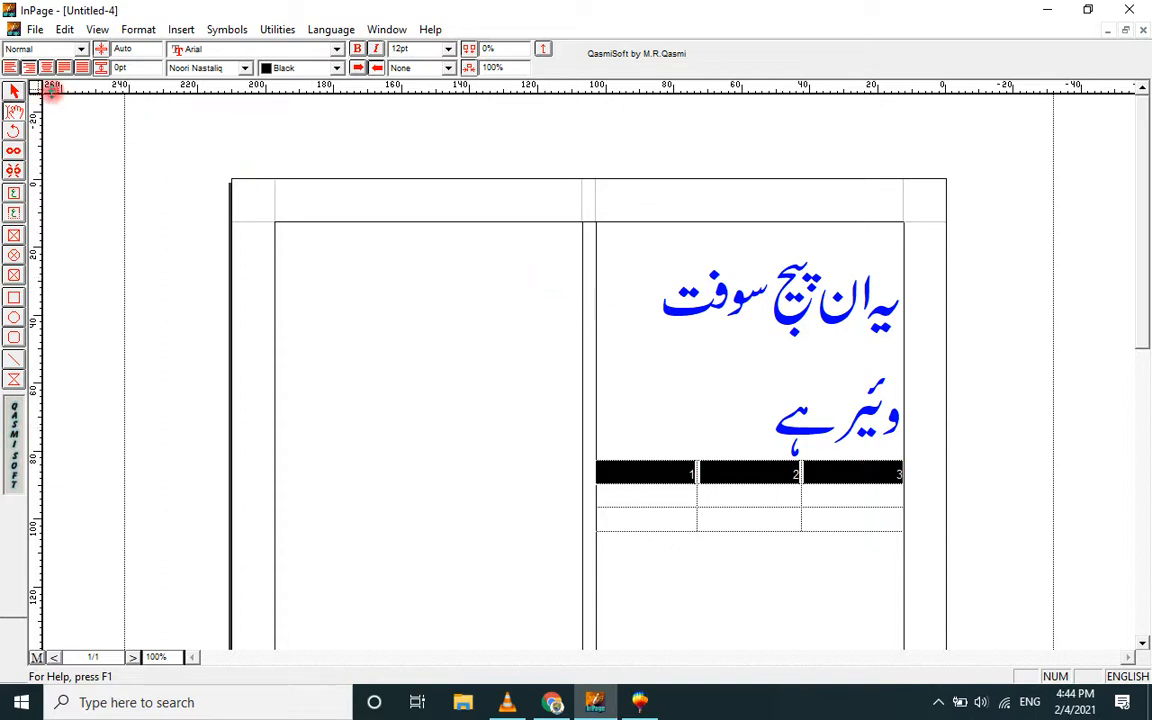
left_click(47, 67)
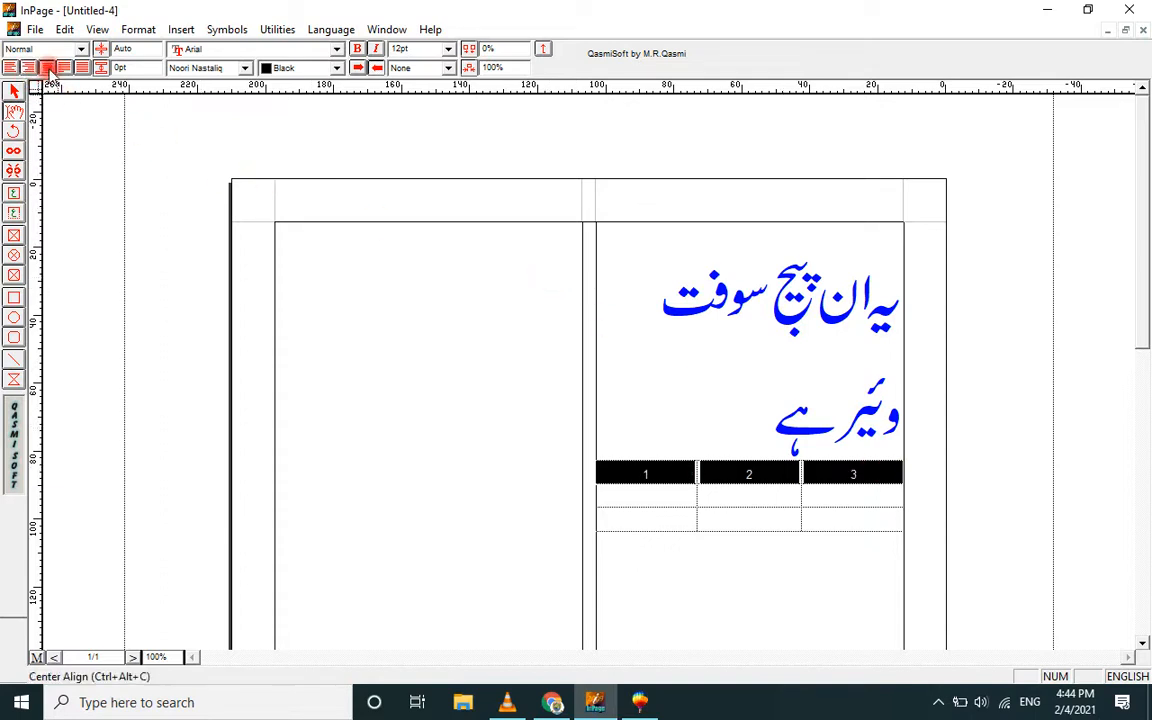
left_click(658, 491)
left_click_drag(620, 486, 869, 514)
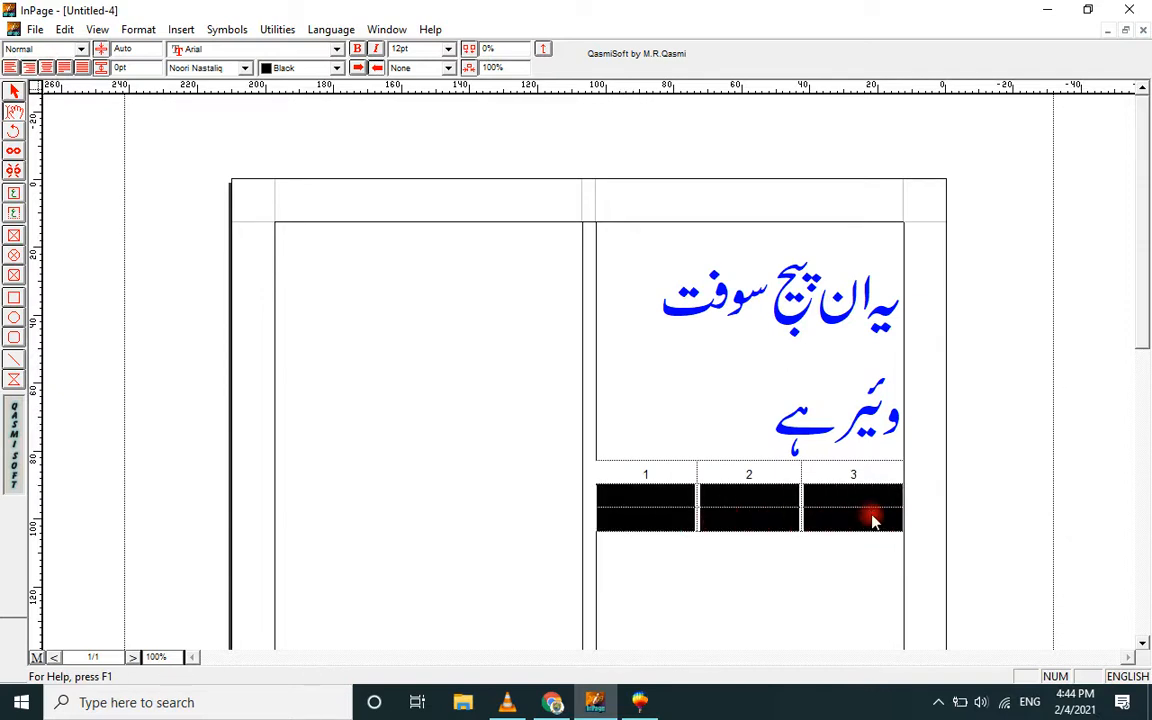
left_click(47, 67)
- Enter 4, 5 and 6 from left to right in the cells of the table's second row
left_click(683, 500)
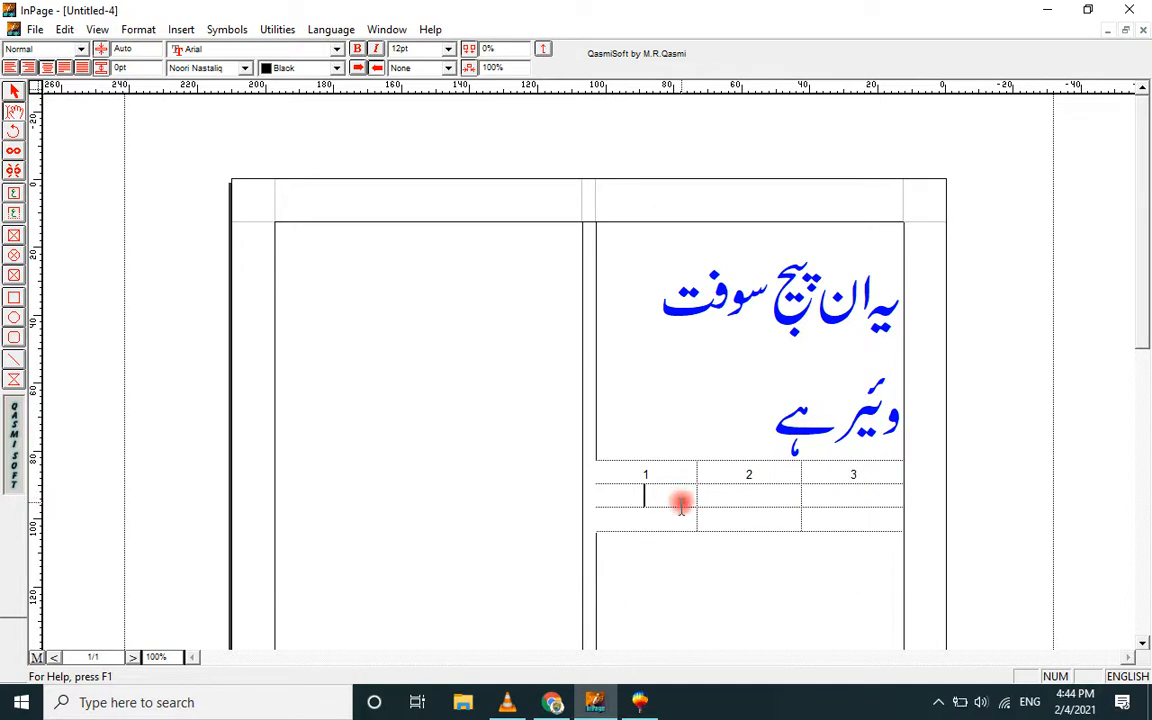
type("4")
left_click(733, 494)
type("5")
left_click(826, 491)
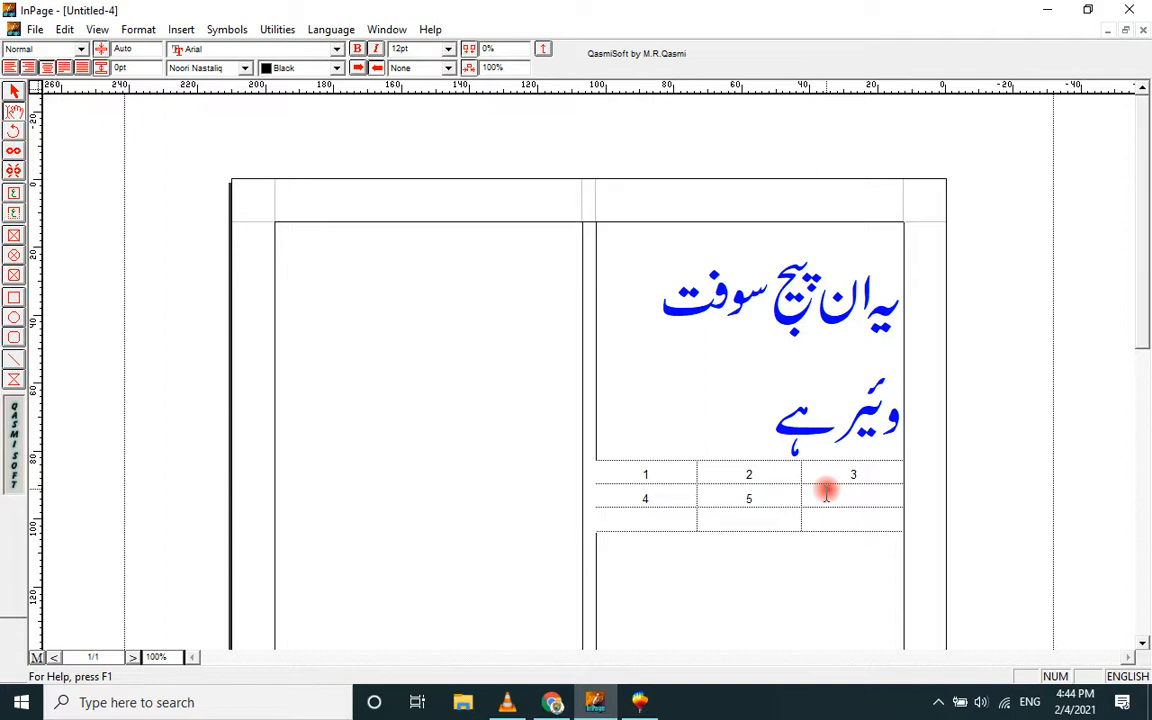
type("6")
- Enter 7, 8 and 9 from left to right in the table's last row, and dismiss the low-battery notice
left_click_drag(712, 518, 860, 518)
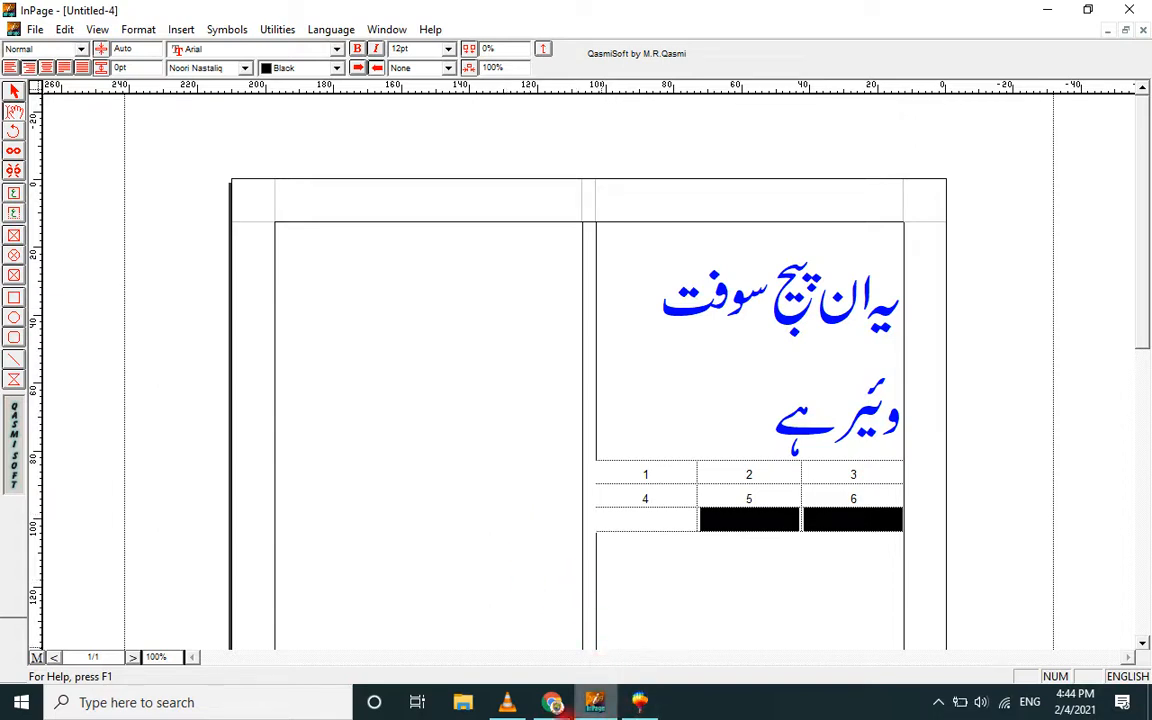
left_click(646, 519)
type("7")
left_click(732, 522)
type("8")
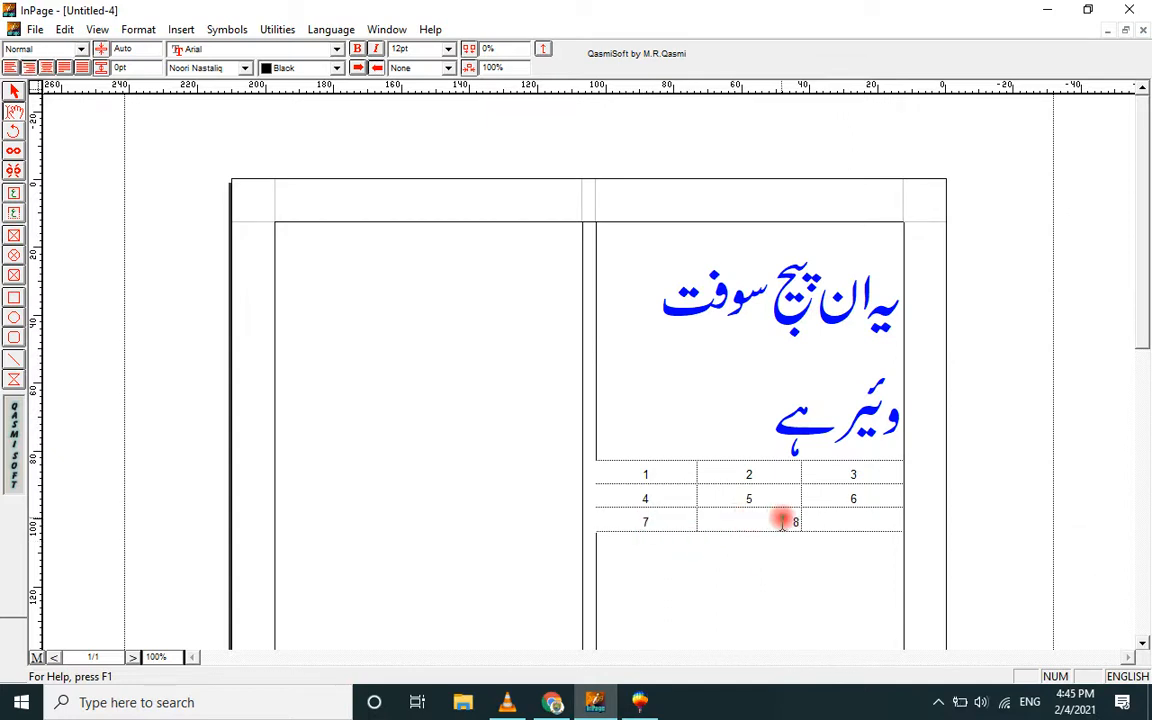
left_click(832, 522)
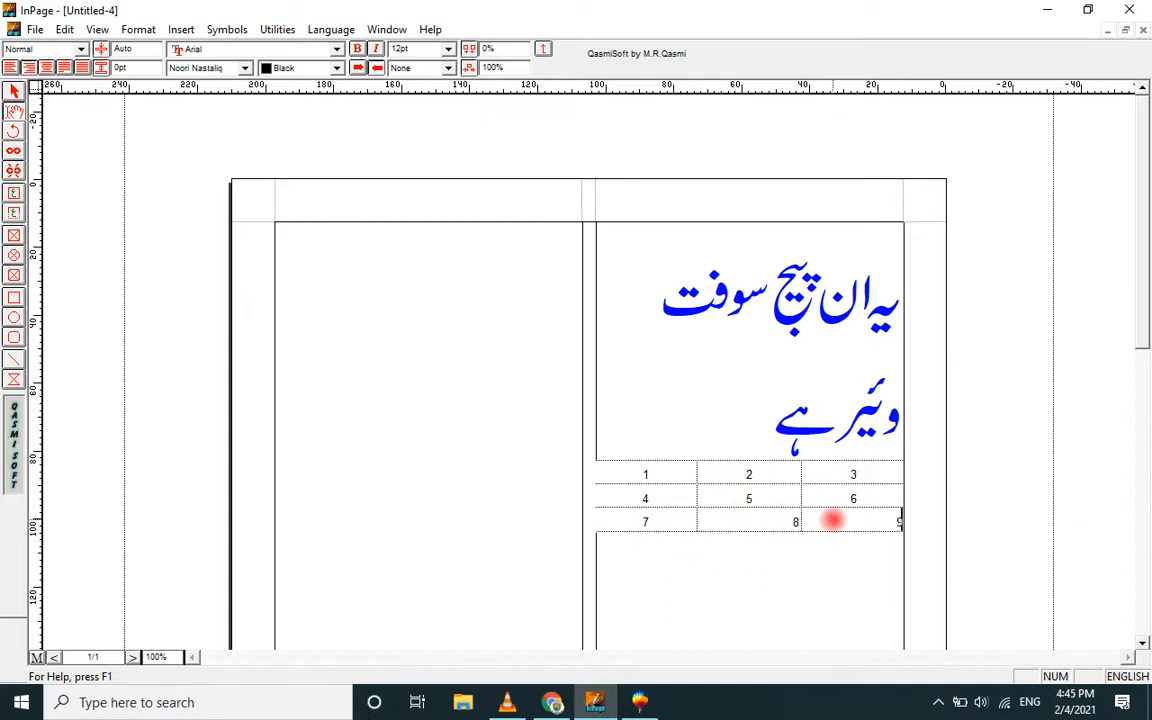
type("9")
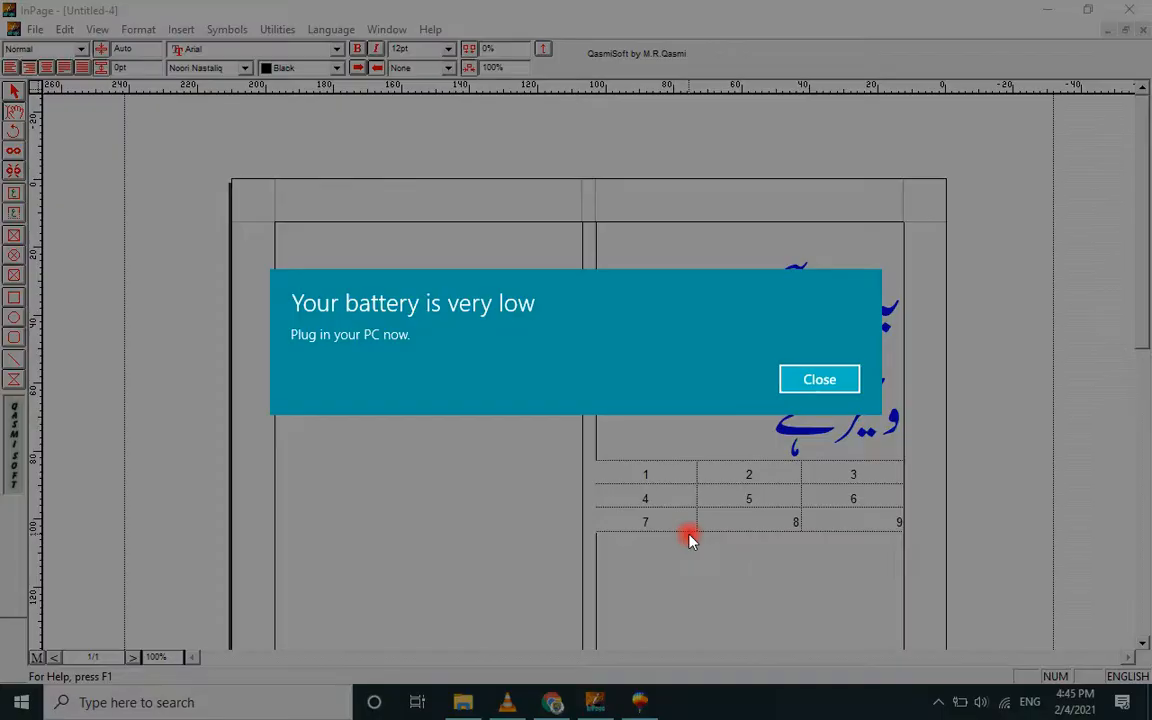
left_click(814, 386)
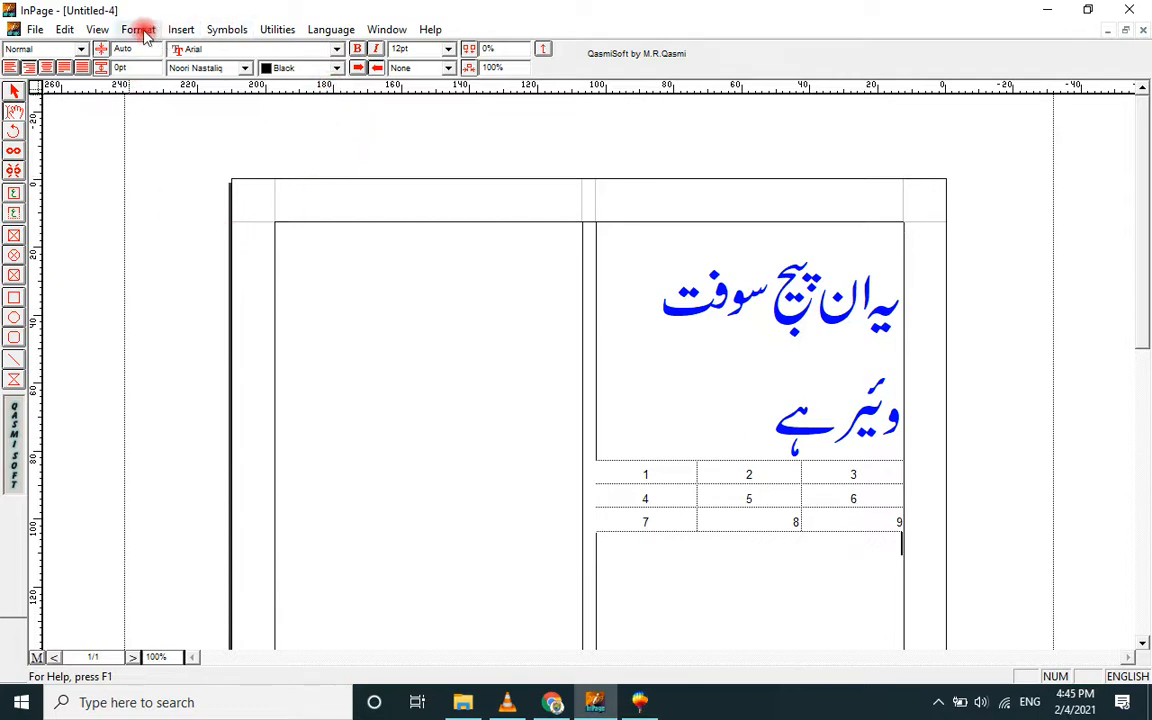
left_click(180, 29)
mouse_move(228, 33)
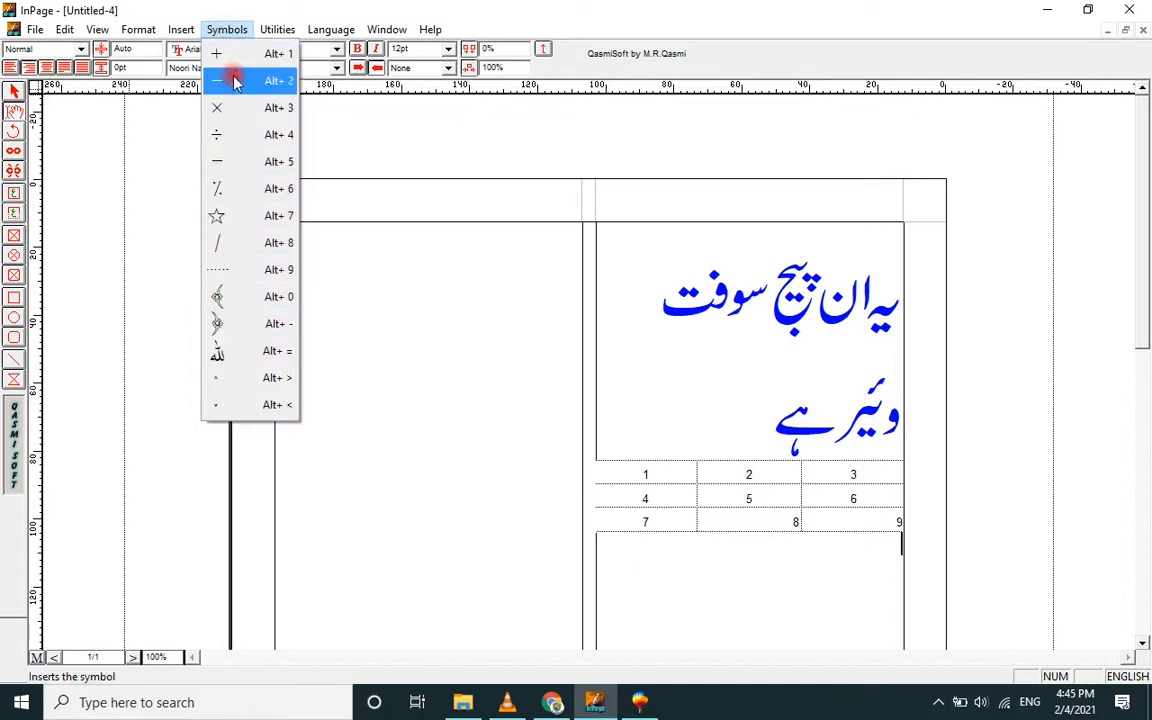
mouse_move(180, 31)
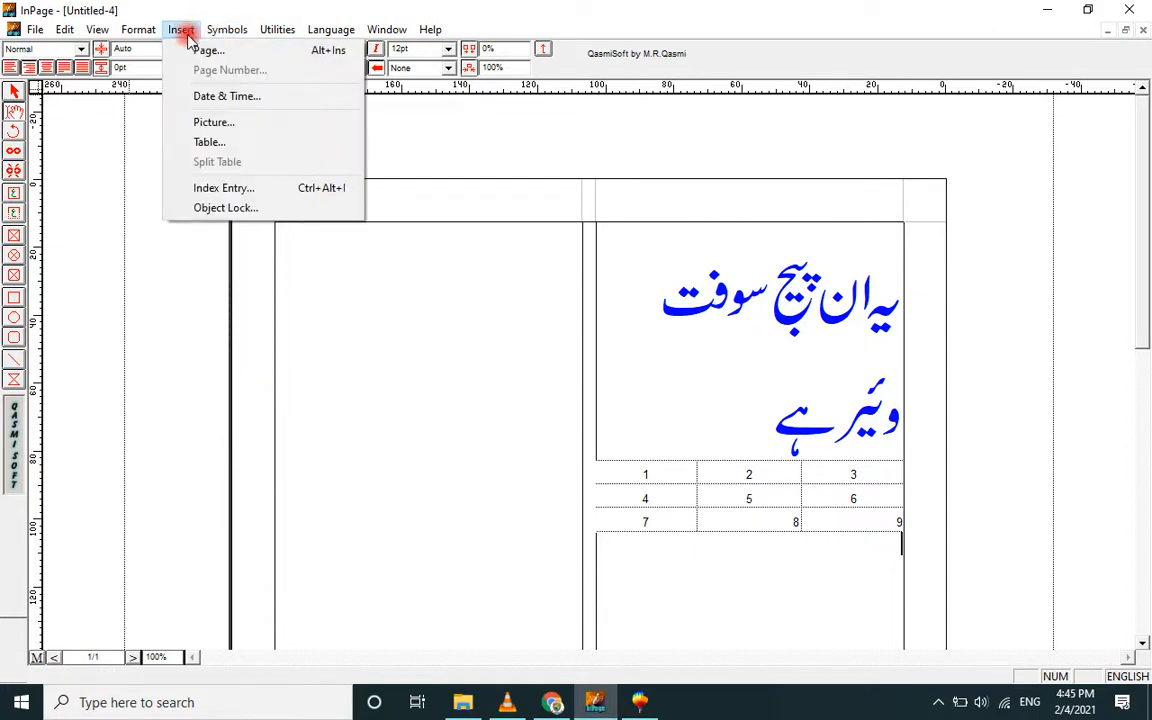
mouse_move(268, 33)
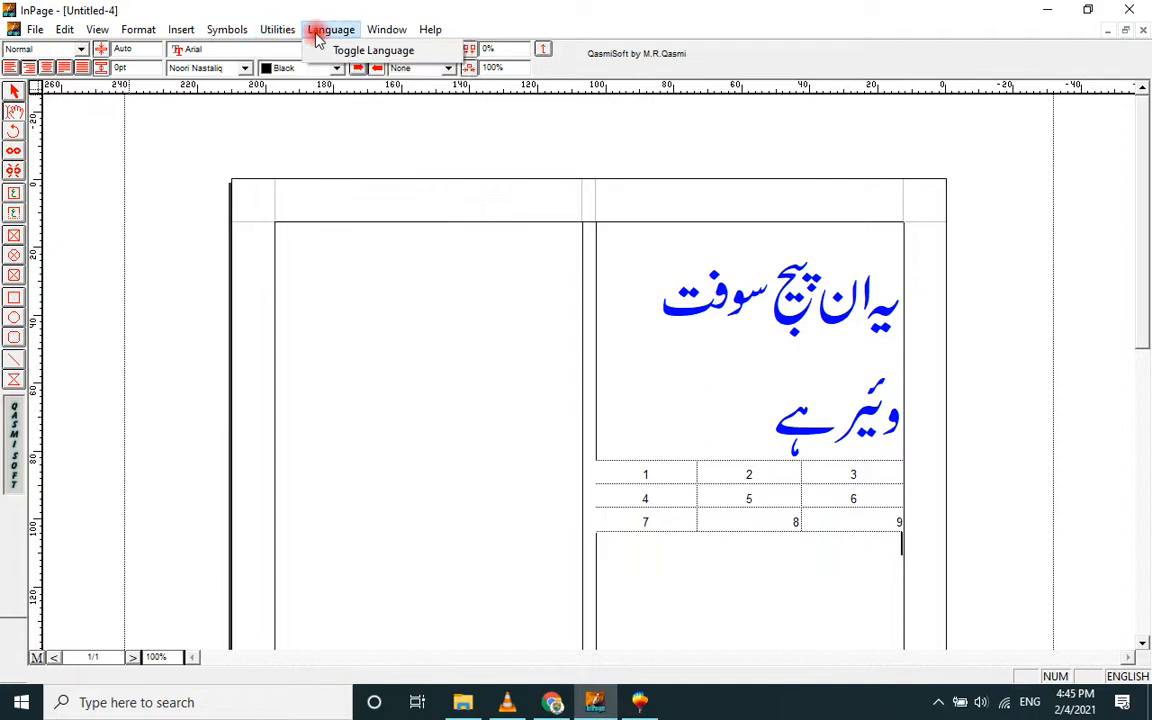
mouse_move(380, 35)
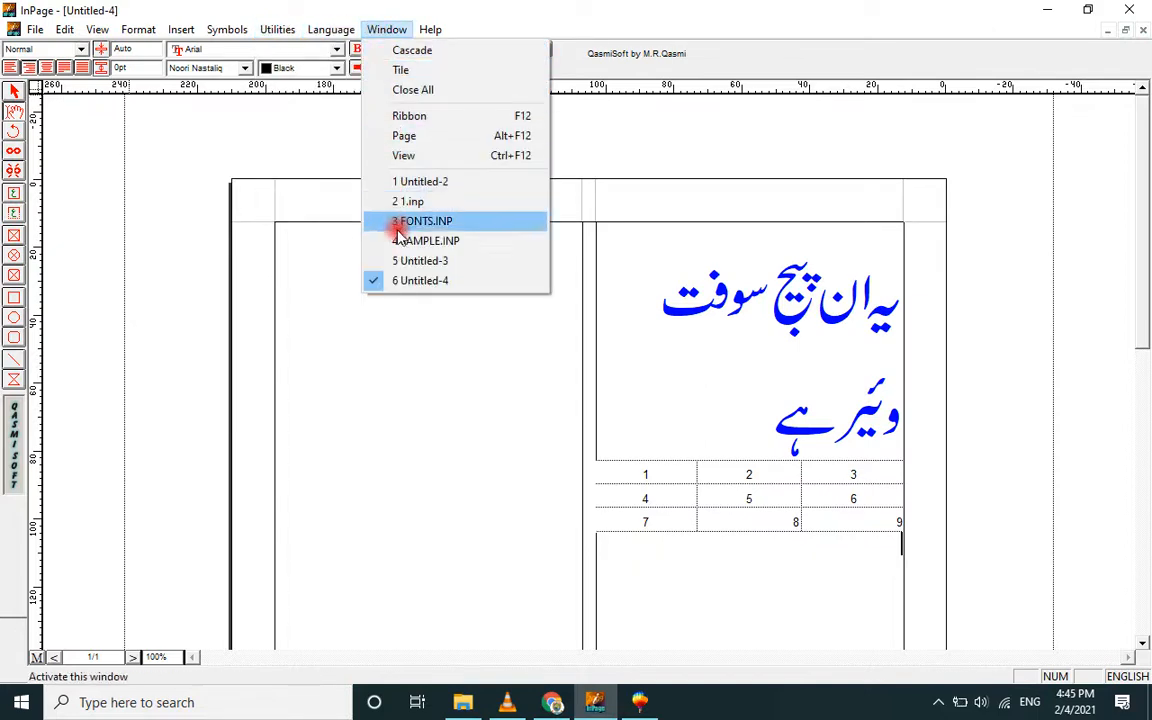
- Leave the list of open windows and close the Untitled-4 table document without saving, along with the six-column Untitled-3
left_click(496, 345)
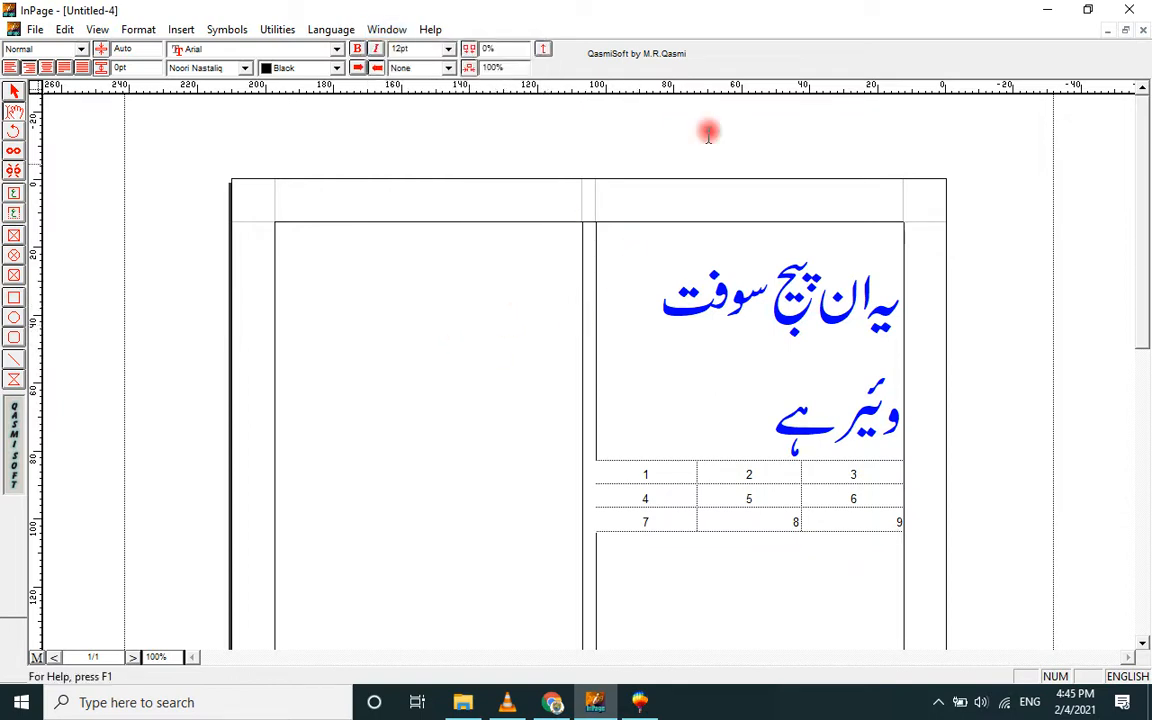
left_click(678, 391)
left_click(491, 310)
left_click(1144, 30)
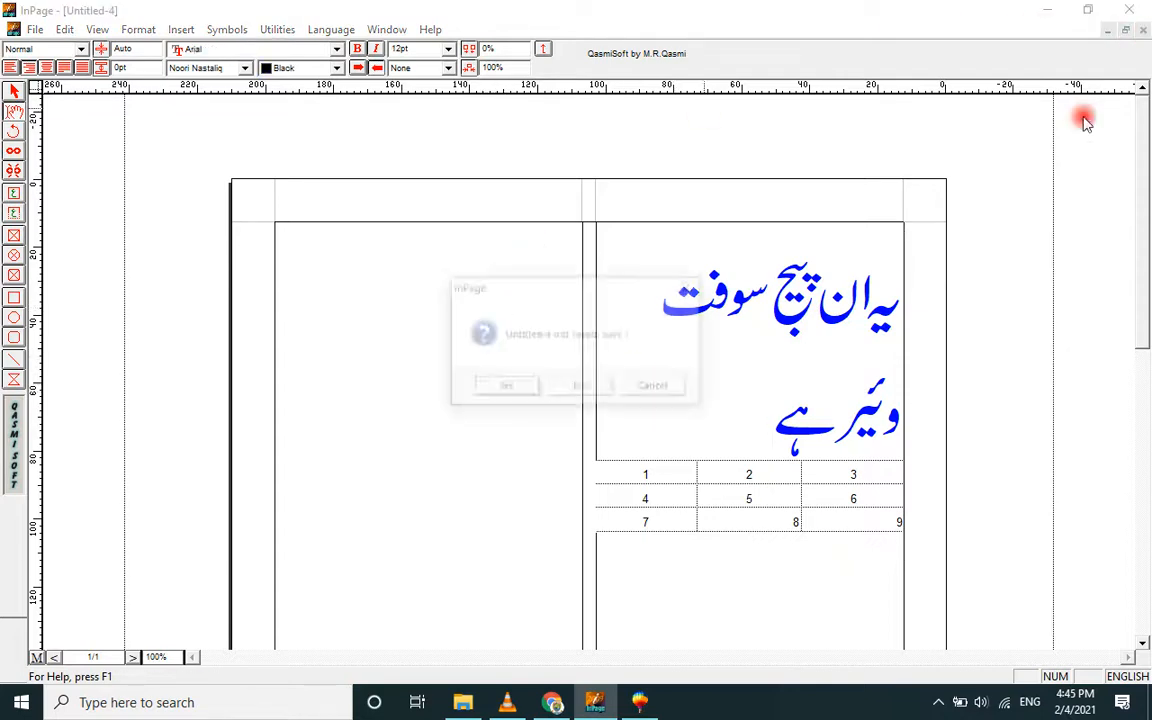
left_click(584, 389)
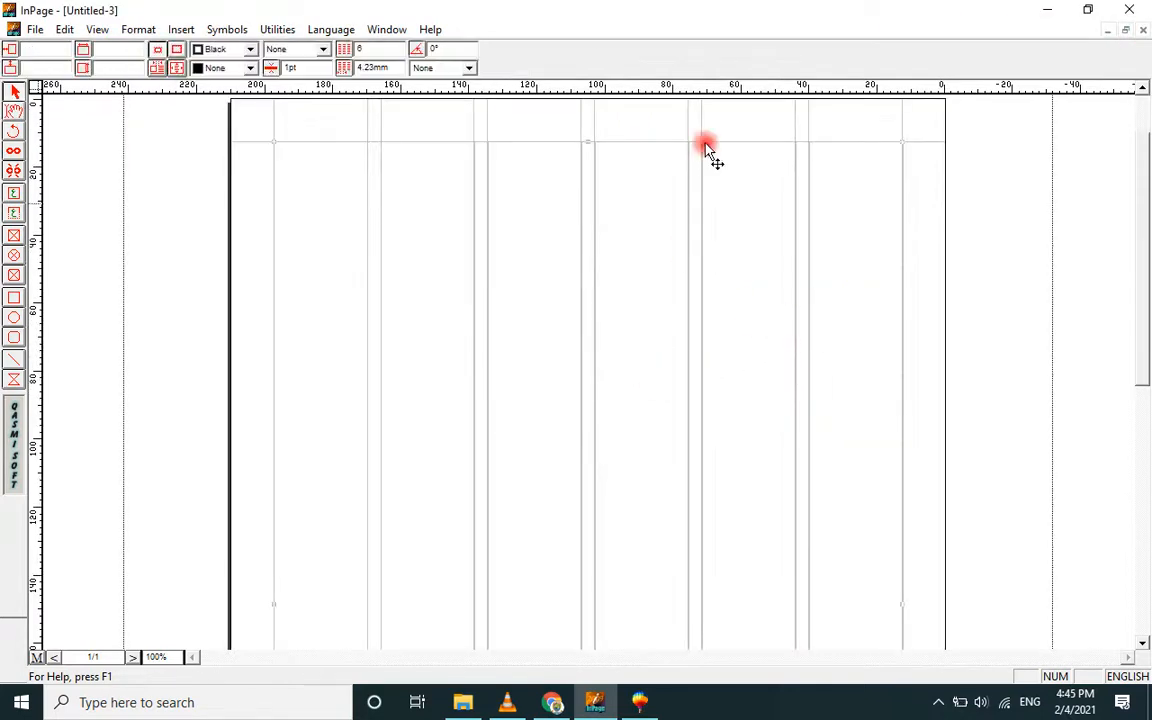
left_click(1143, 30)
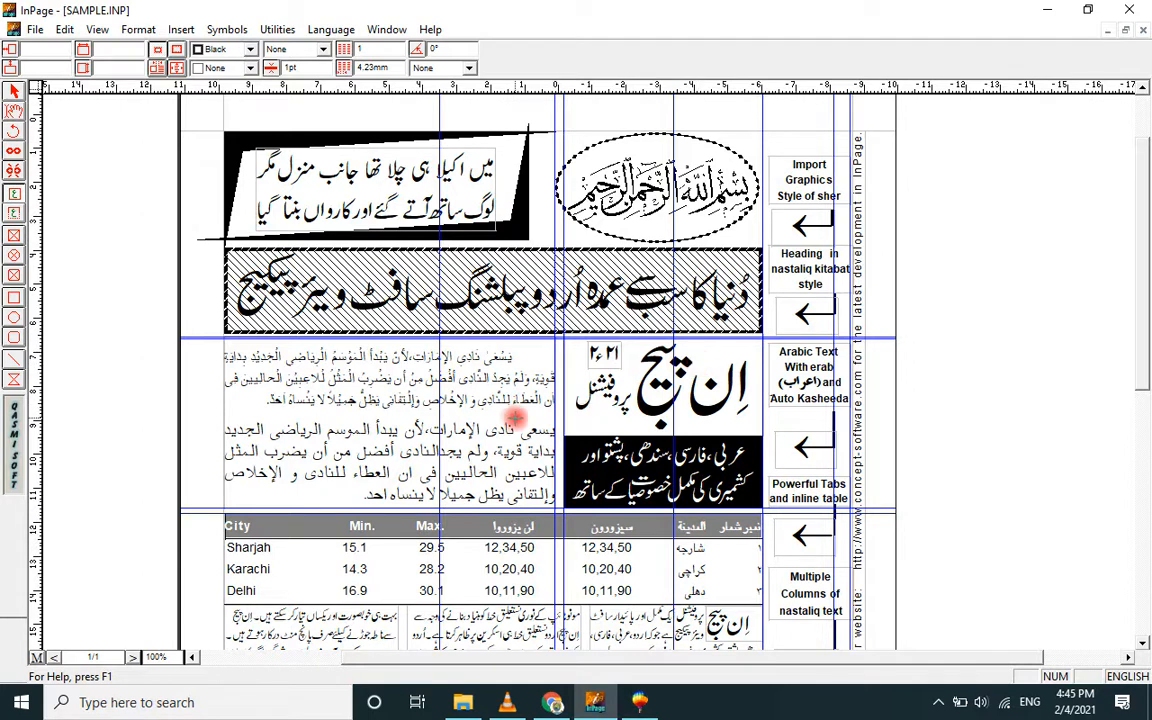
- Look through SAMPLE.INP, and close it together with FONTS.INP, 1.inp and Untitled-2, discarding the unsaved changes
left_click_drag(1143, 368, 1147, 497)
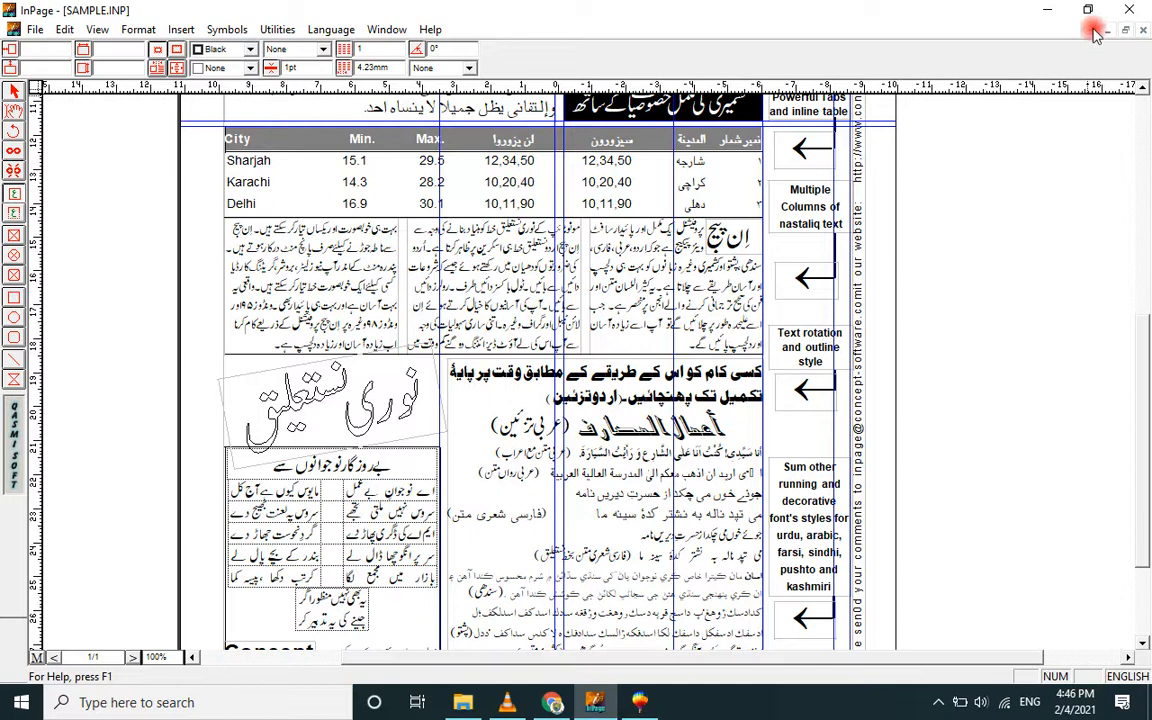
left_click(1143, 30)
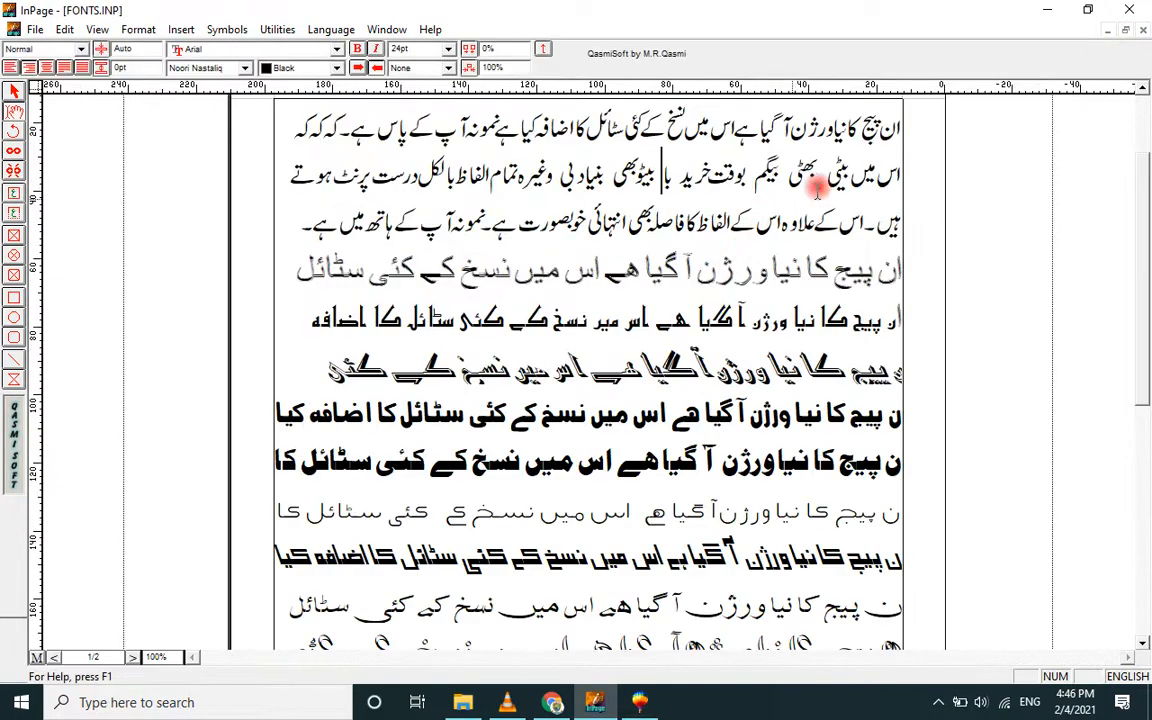
left_click(1143, 33)
left_click(1143, 33)
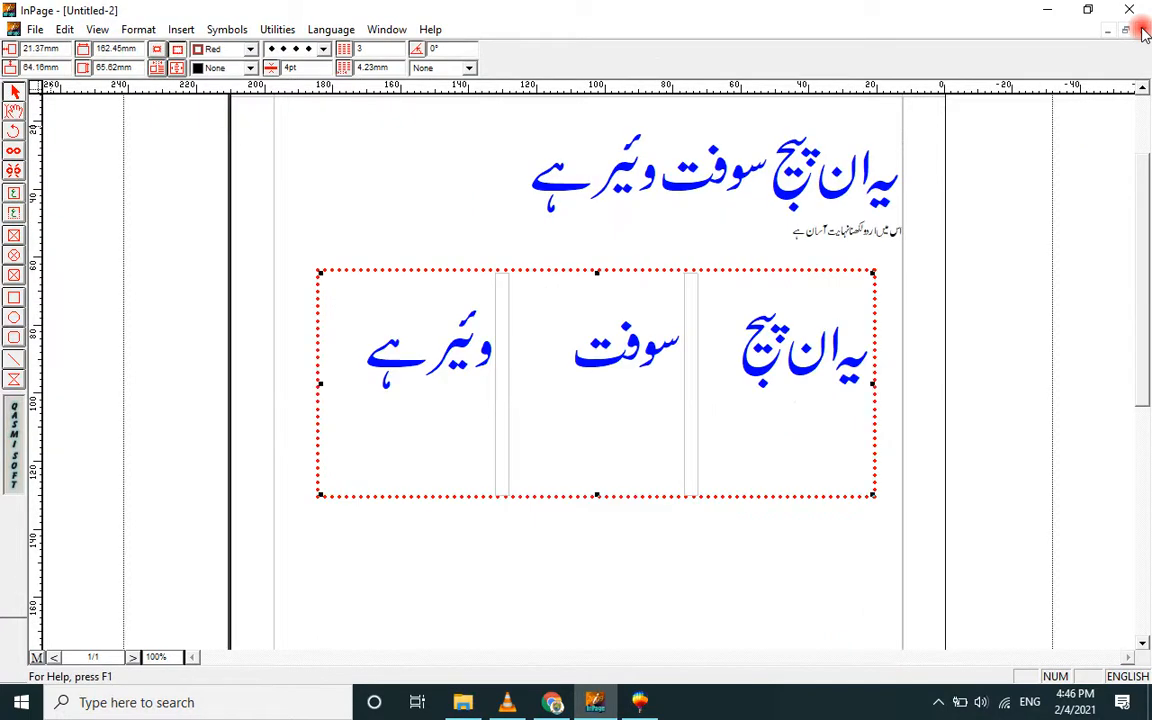
left_click(1143, 33)
left_click(584, 388)
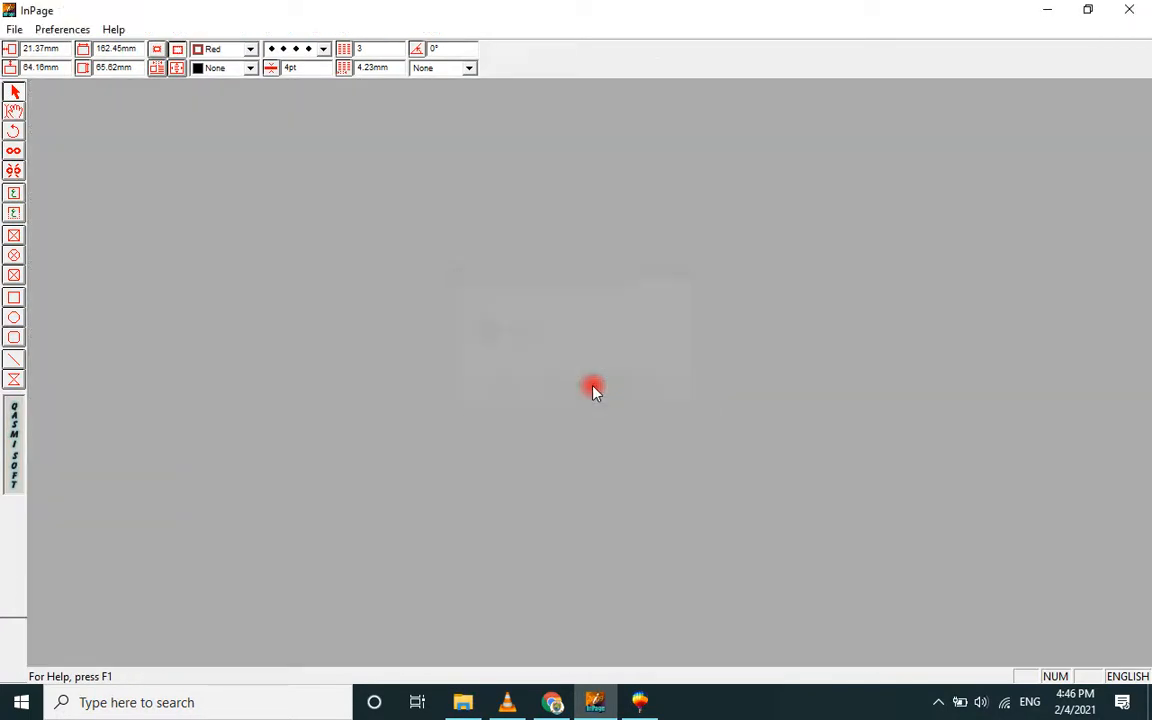
- Create a new document with the offered page settings
left_click(15, 30)
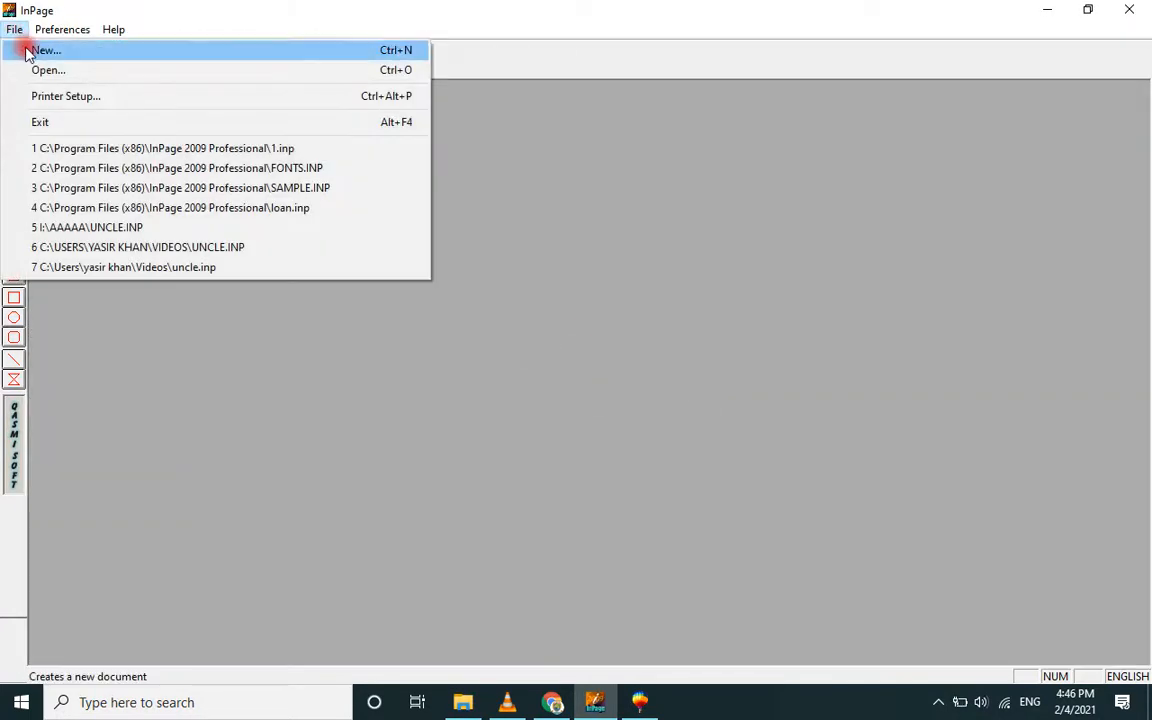
left_click(28, 48)
left_click(717, 291)
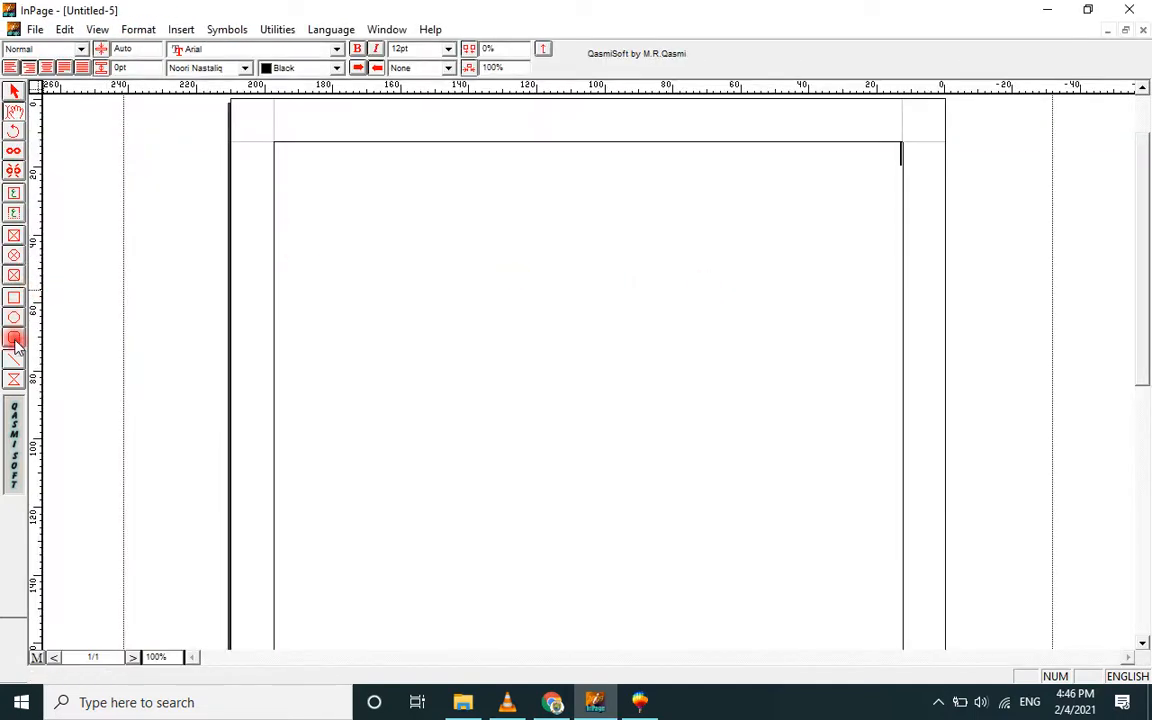
- Draw a text box about 155 mm wide and 60 mm tall in the upper part of the page
left_click(15, 195)
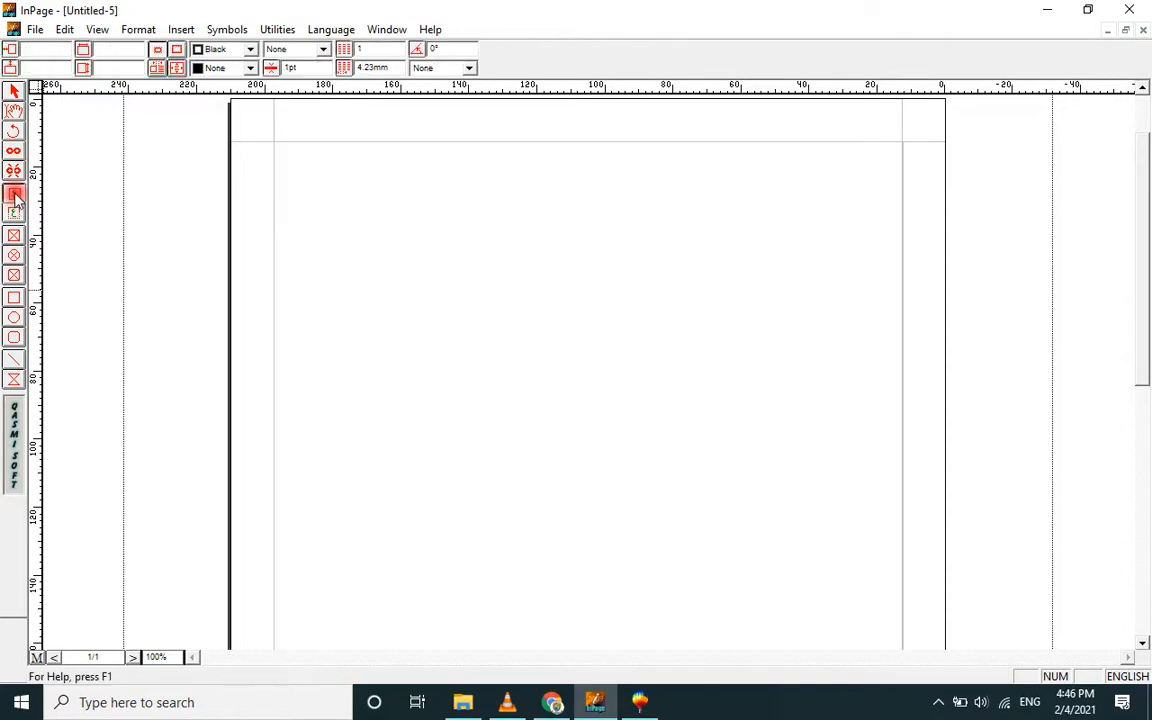
left_click_drag(335, 163, 864, 369)
left_click(15, 92)
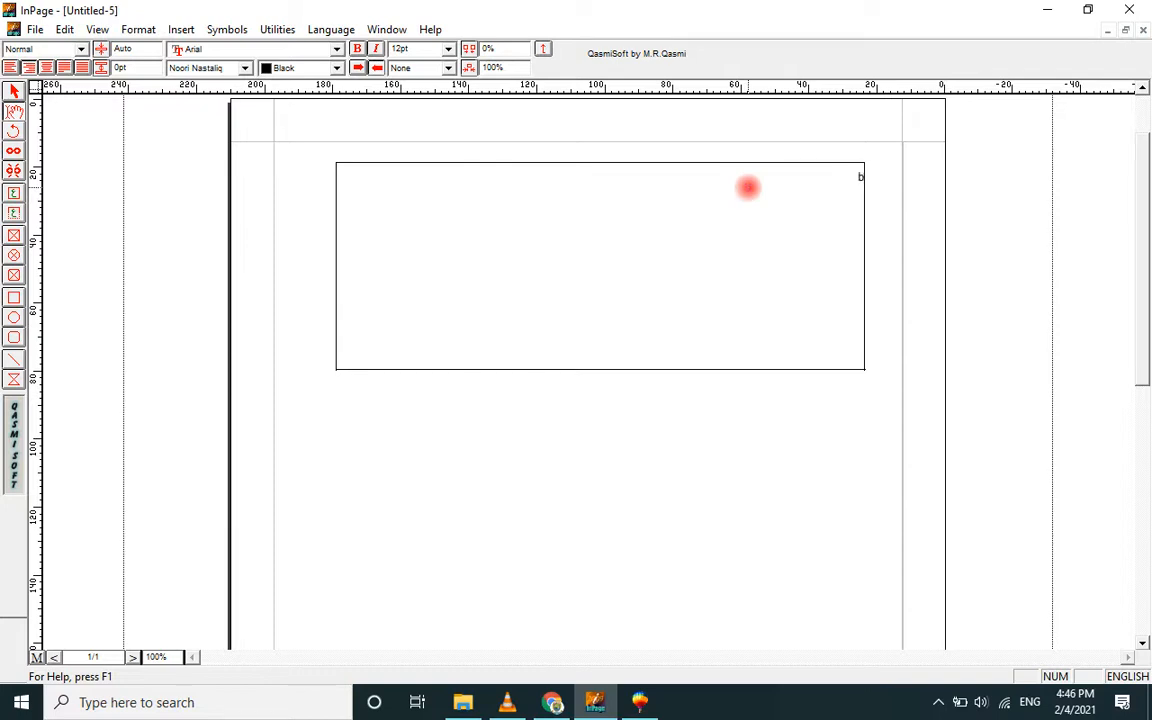
- Switch the typing language to Urdu and enter the heading بخدمت جناب پرنسپل صاحب in the text box
key("Escape")
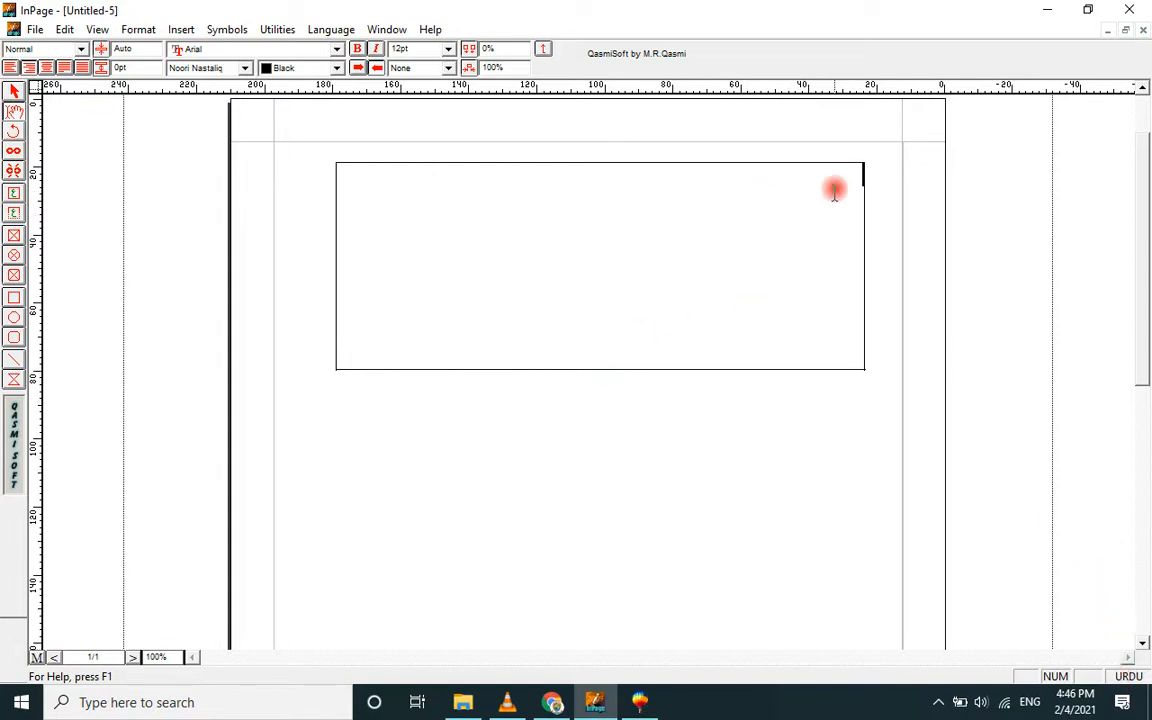
type("ب")
type("ک")
key("BackSpace")
type("ج")
type("م")
type("ت")
type("ان")
key("BackSpace")
key("BackSpace")
type("جناب پرنسپل")
key("BackSpace")
type("ل صاحب ")
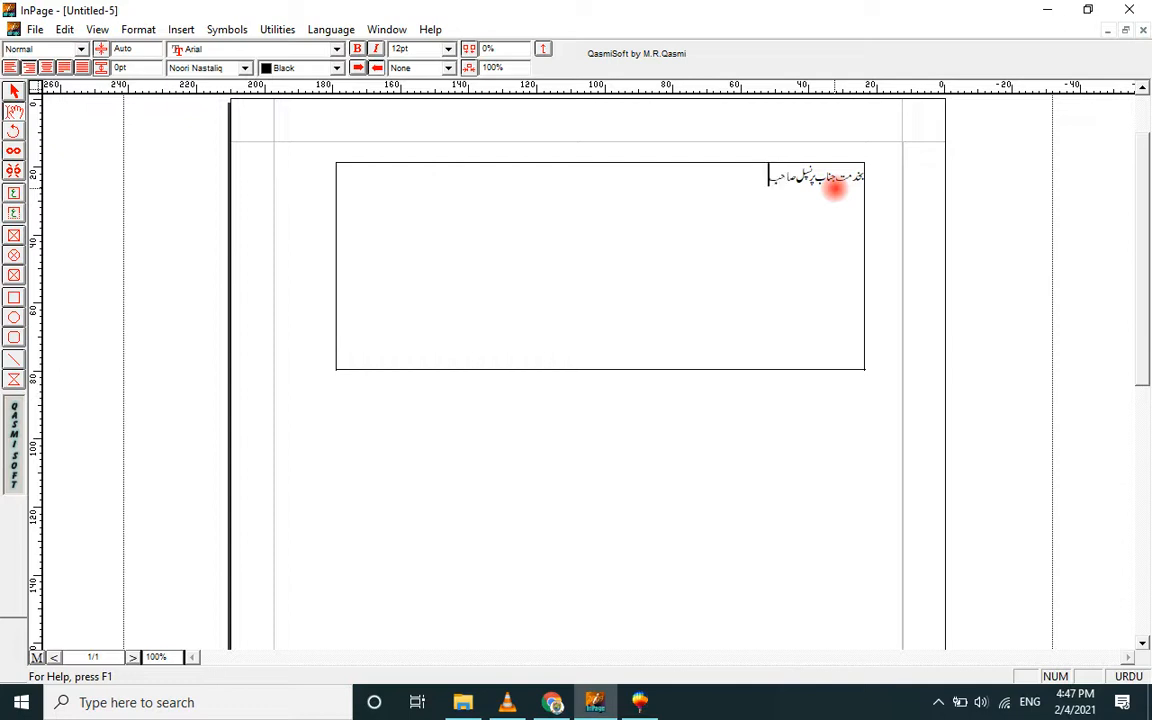
- Add the salutation جناب عالی on its own line and start the body line with میرا نام, the student's name and ہے میں
type("جناب عالی")
key("Return")
type("ع")
type("یر")
type("ا نام")
type("علی")
type(" ہے")
type(" میں")
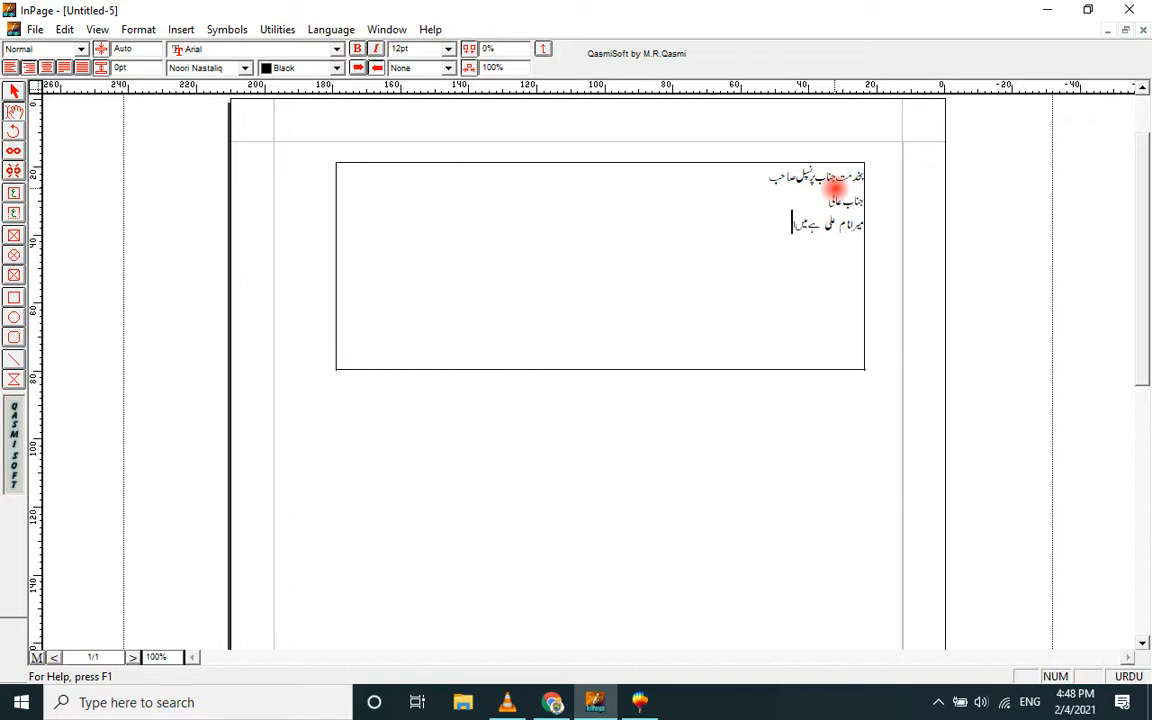
- Complete the body sentence with آپ کے کالج میں پڑھتا ہوں۔
type("پ کے کالج می")
key("BackSpace")
type("ں")
key("BackSpace")
key("BackSpace")
type("میں پڑھتا")
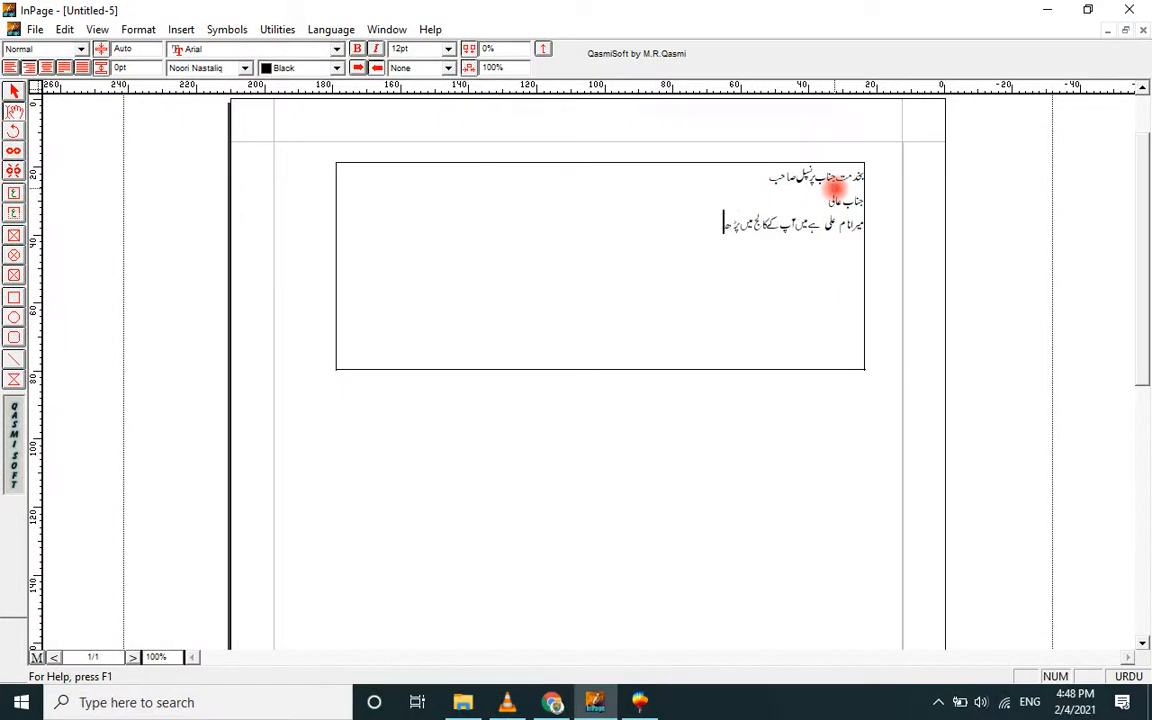
type("ہو")
type("ں")
type("ں")
key("BackSpace")
type("ں۔")
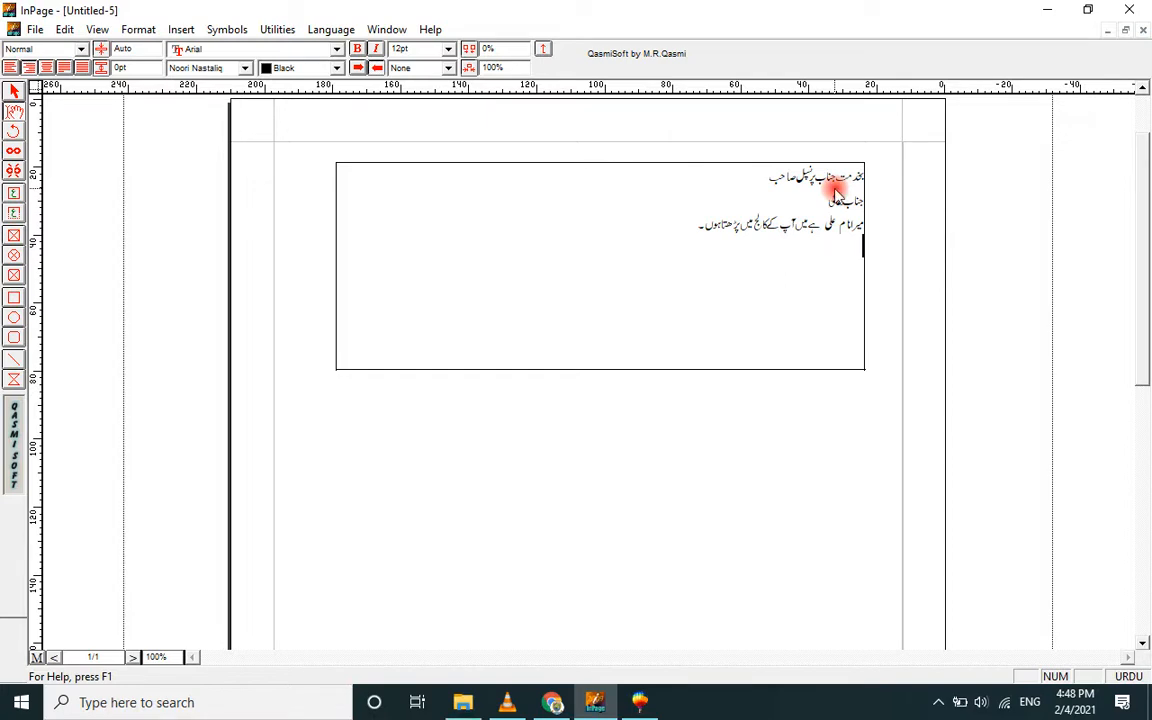
- Add three closing lines below the body sentence: the student's name, رولنمبر and کلاس
key("Return")
type("علی")
key("Return")
type("رولنمبر")
key("Return")
type("کلاس")
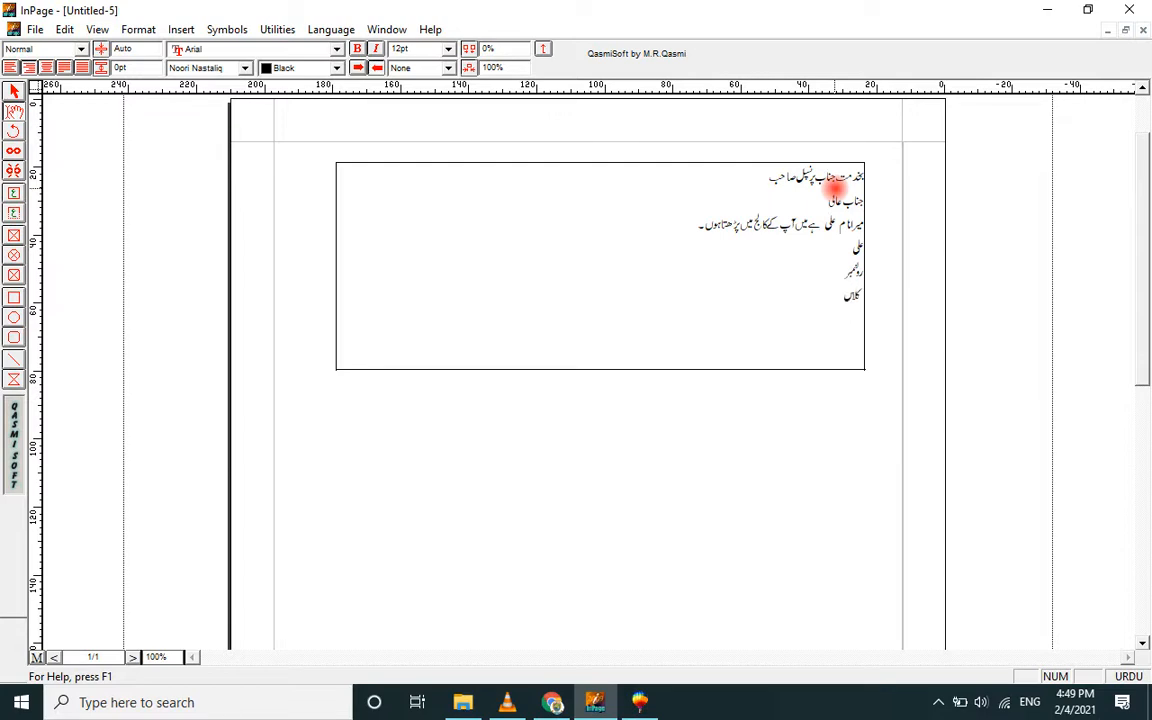
- Set the heading line addressed to the principal to 24 pt and center it
left_click(768, 176)
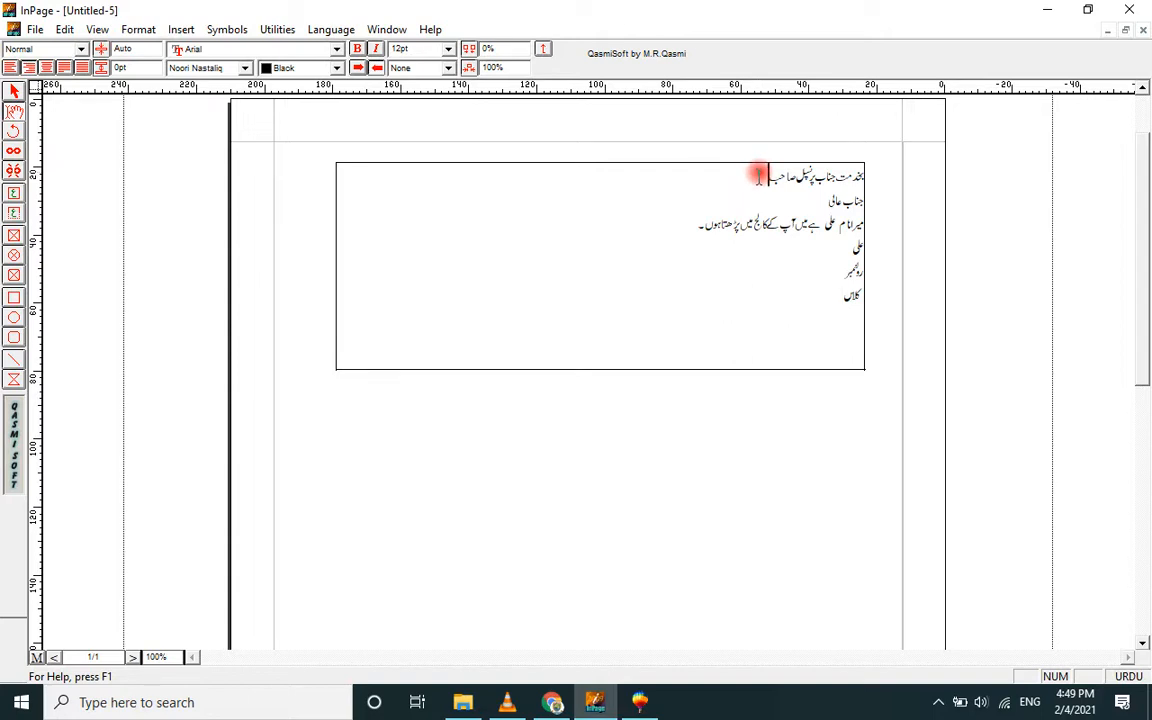
left_click_drag(768, 176, 866, 172)
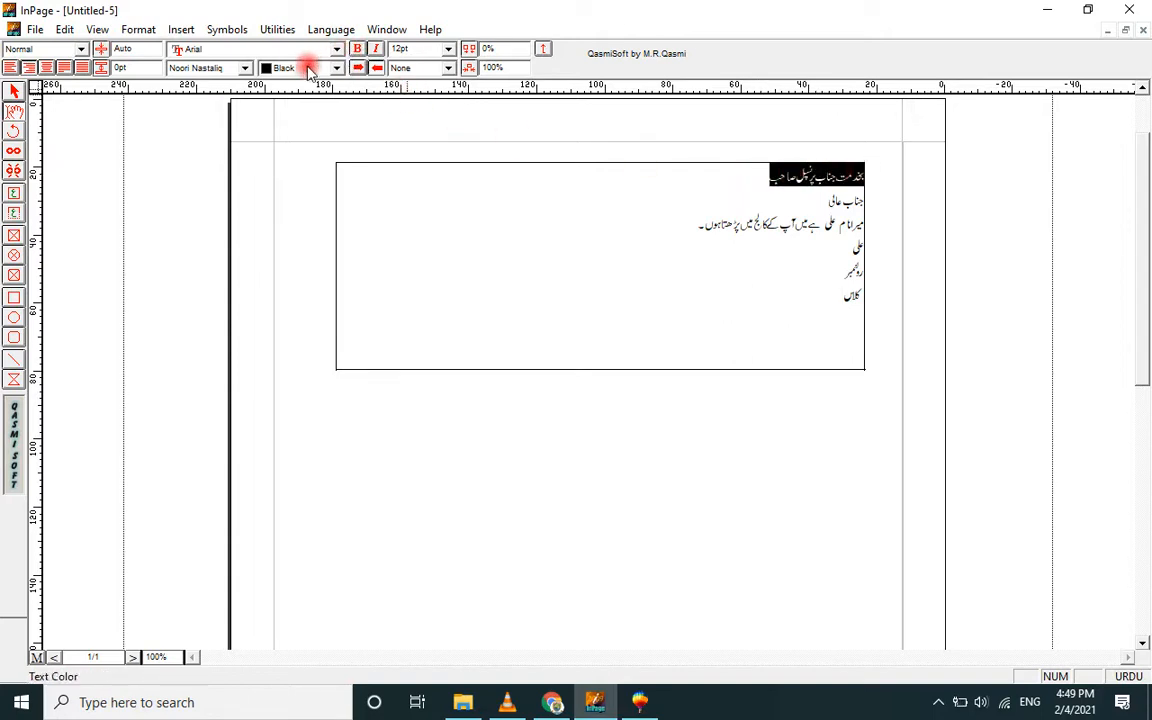
left_click(448, 48)
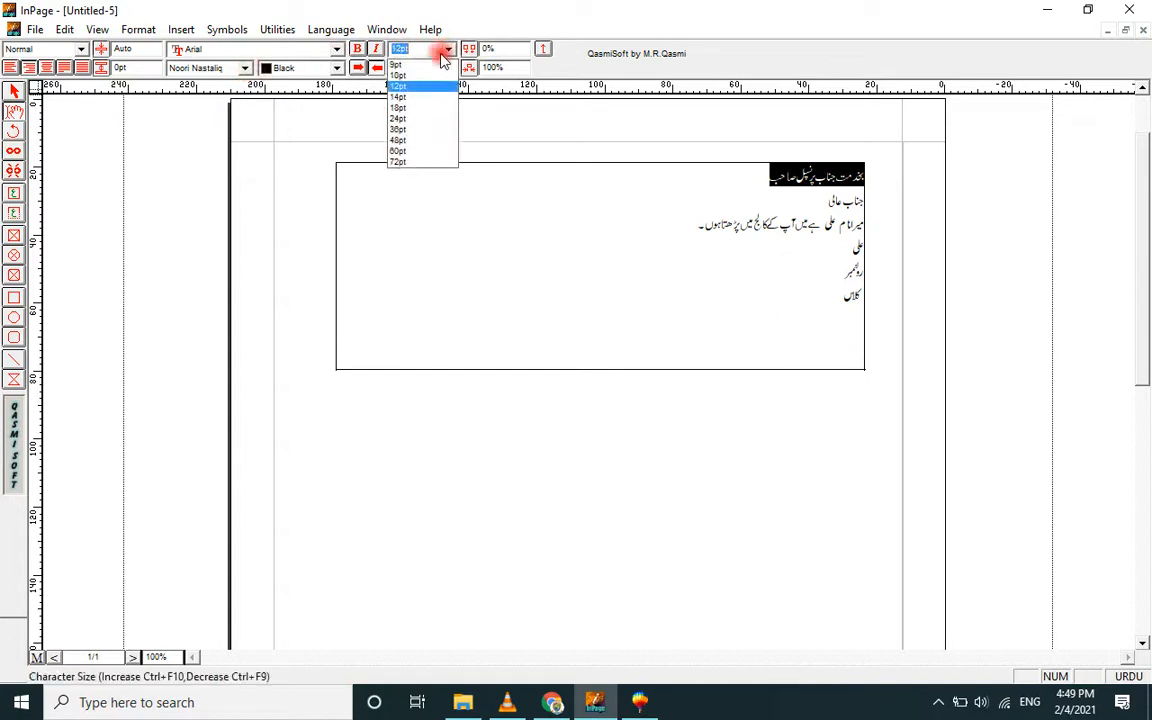
left_click(407, 120)
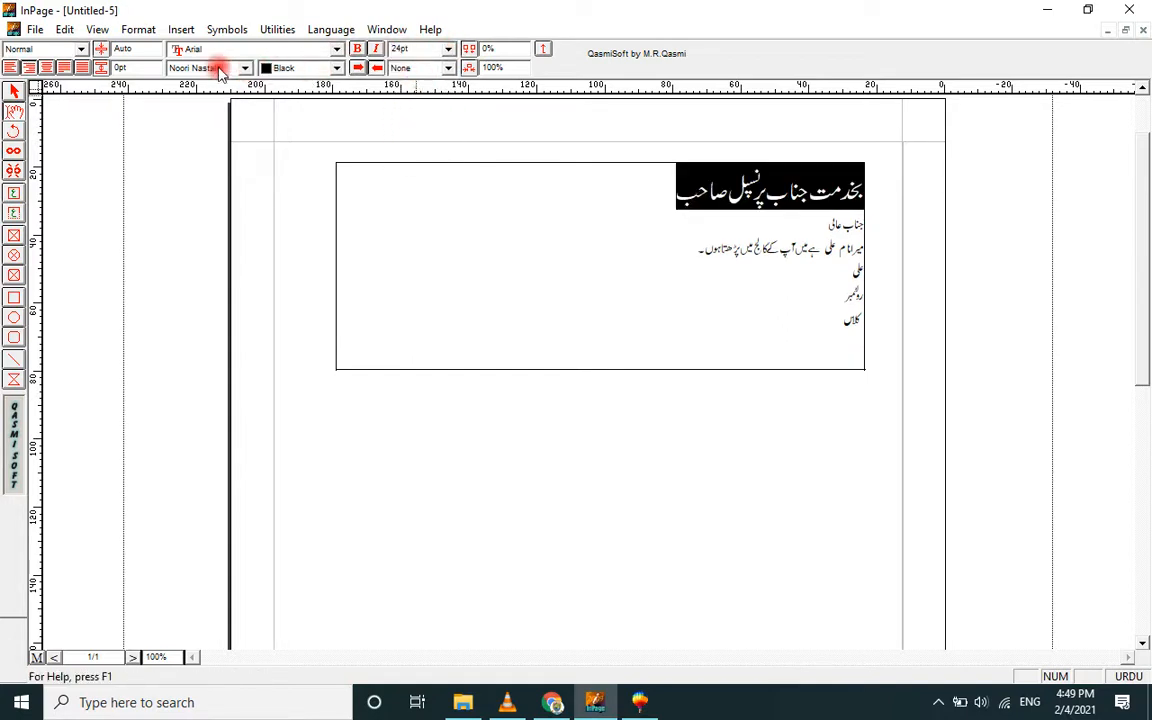
left_click(46, 67)
- Center the salutation جناب عالی under the heading
left_click_drag(774, 224, 869, 224)
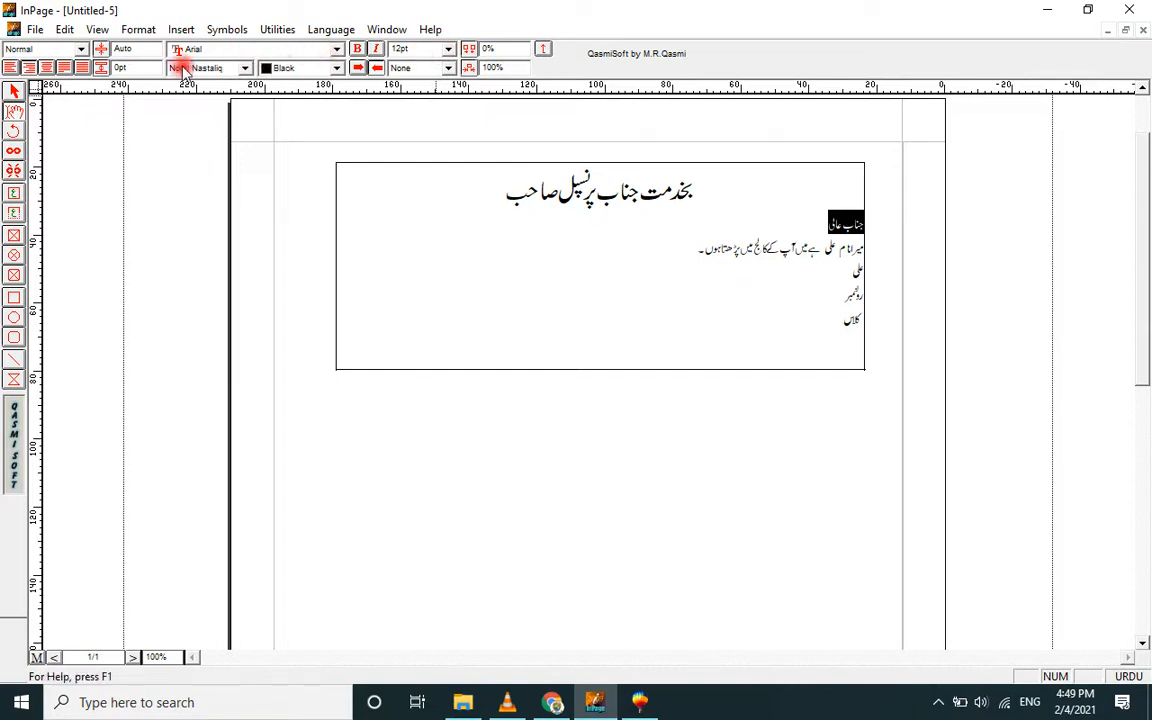
left_click(47, 68)
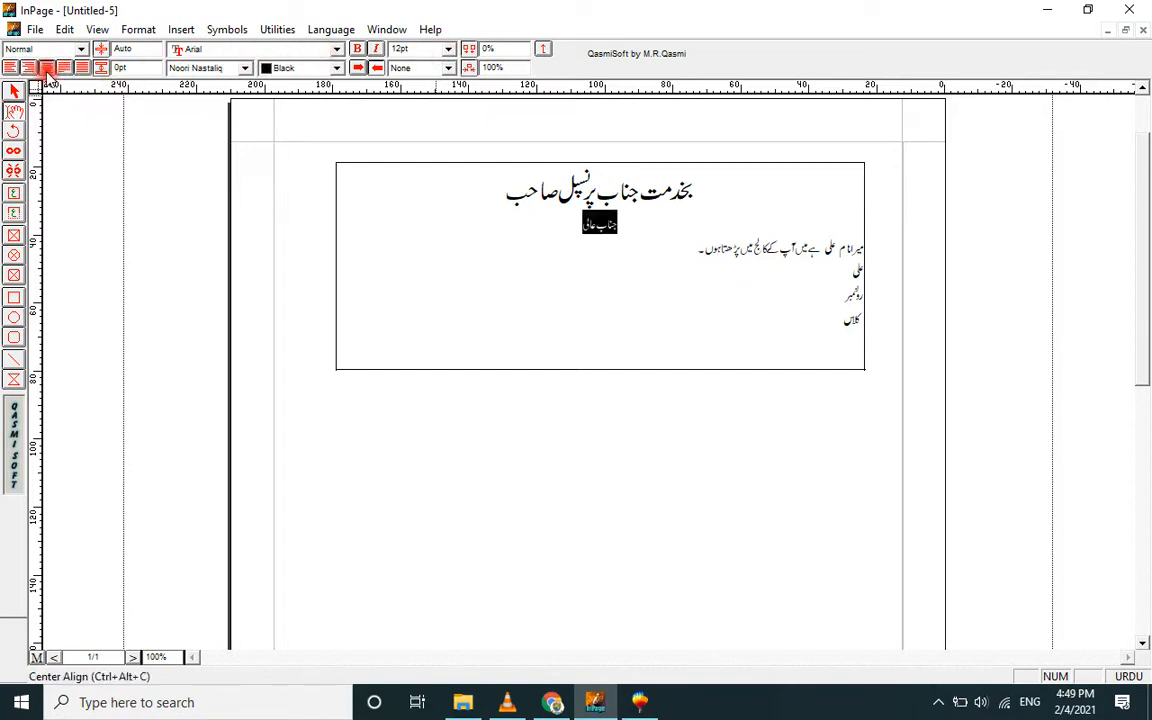
left_click(689, 285)
- Force-justify the body sentence across the full width of the box and increase its font size to 14 pt
left_click_drag(686, 250, 860, 247)
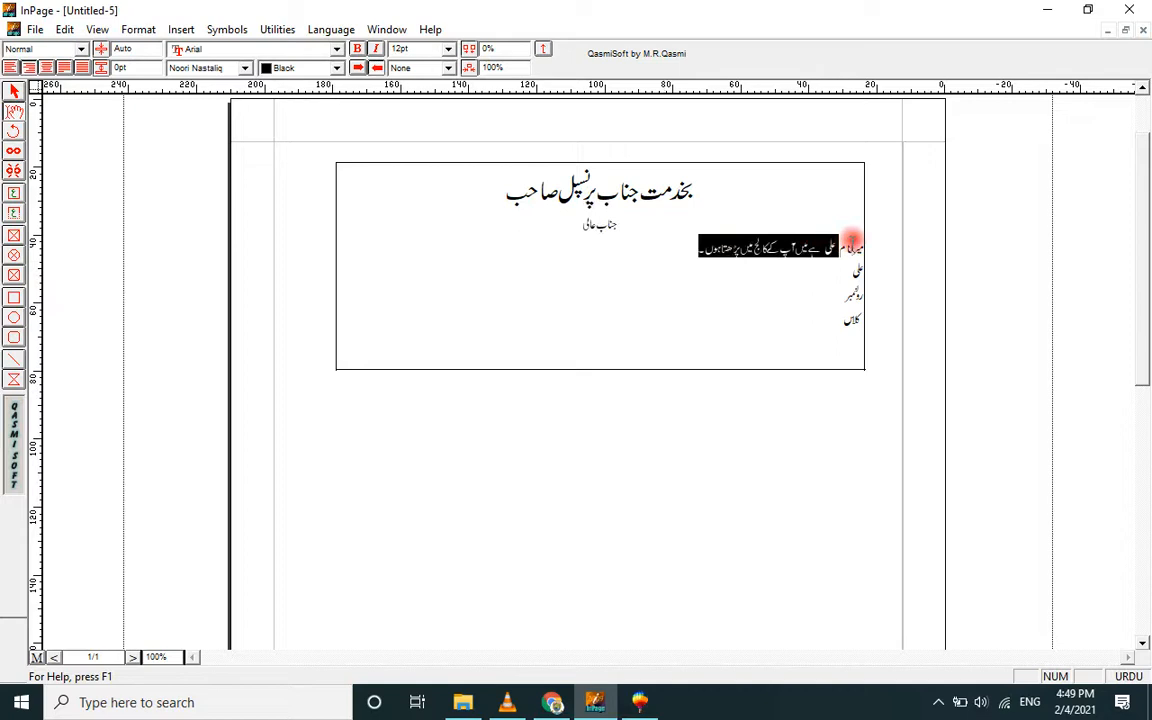
left_click(82, 67)
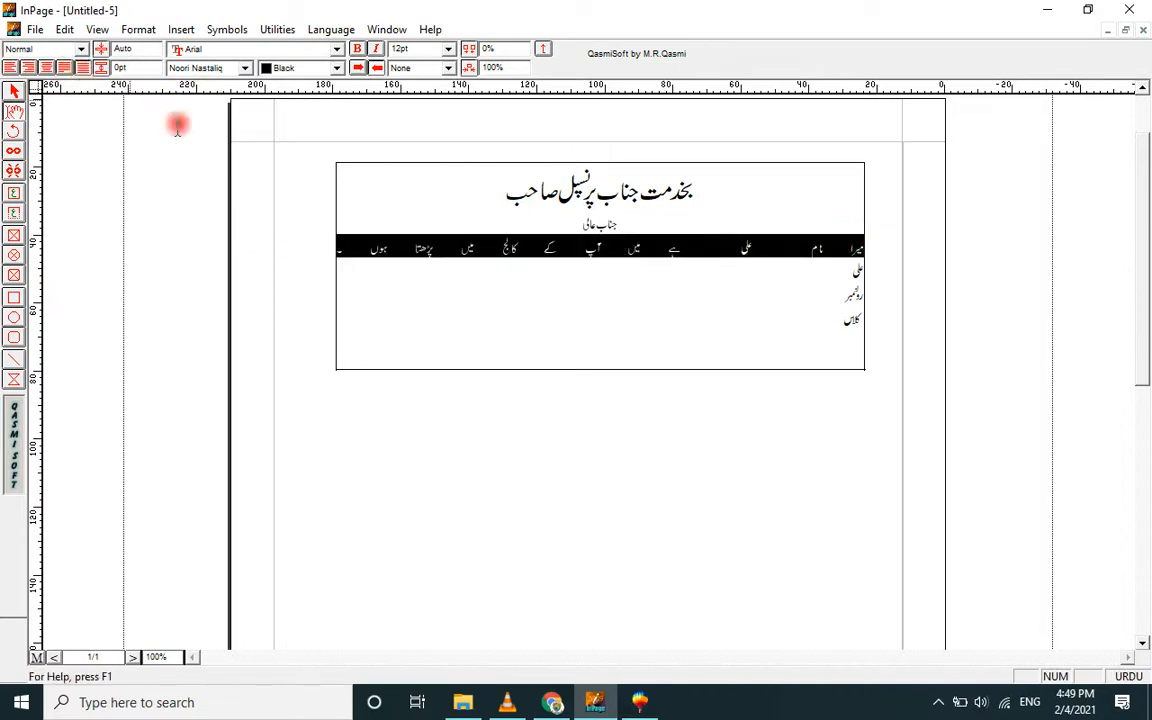
left_click(448, 49)
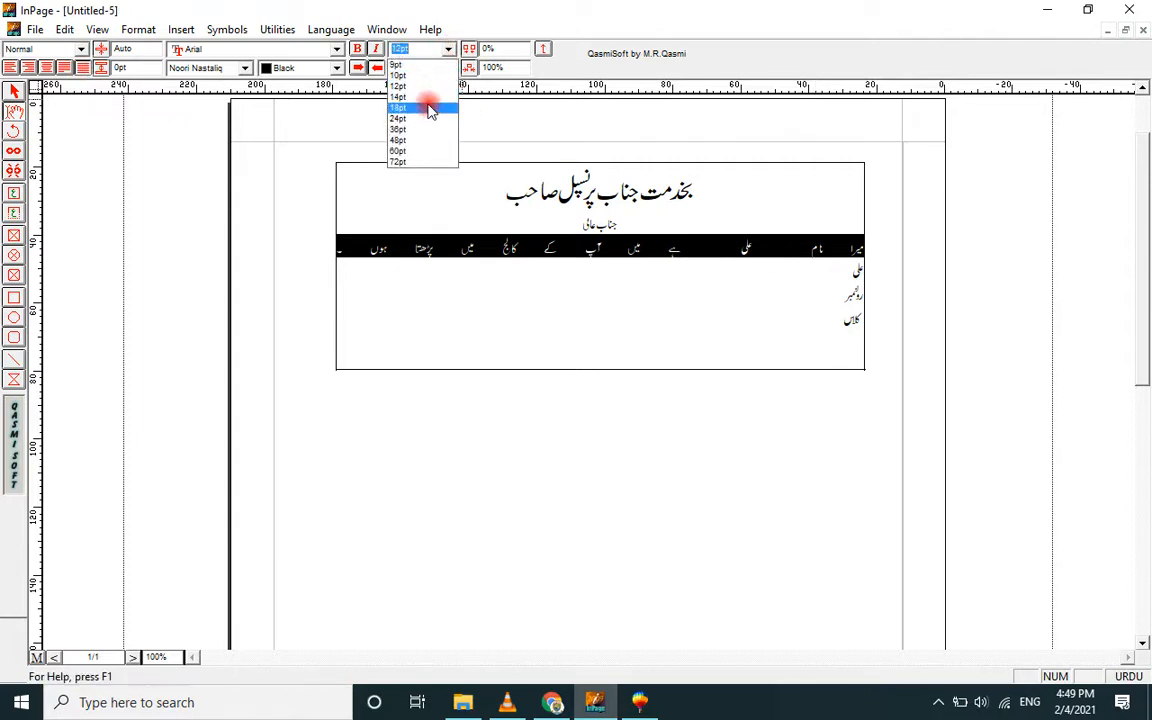
left_click(428, 106)
- Set the salutation جناب عالی to 14 pt
left_click_drag(570, 221, 614, 226)
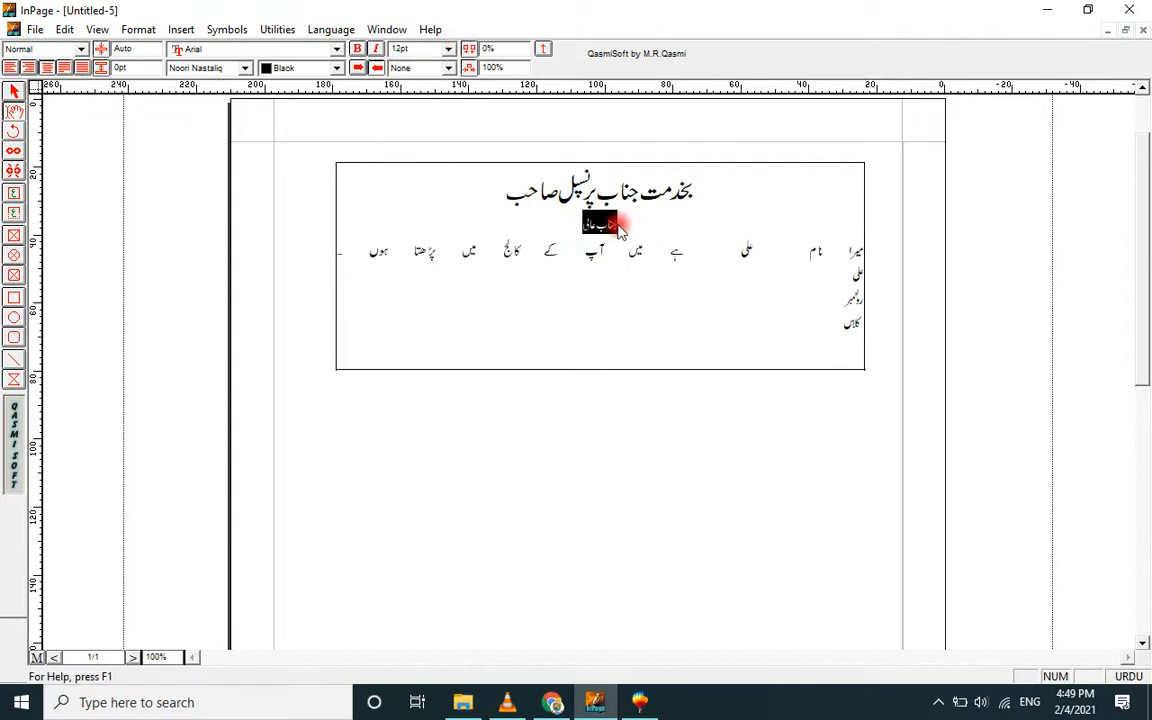
left_click(448, 49)
left_click(441, 101)
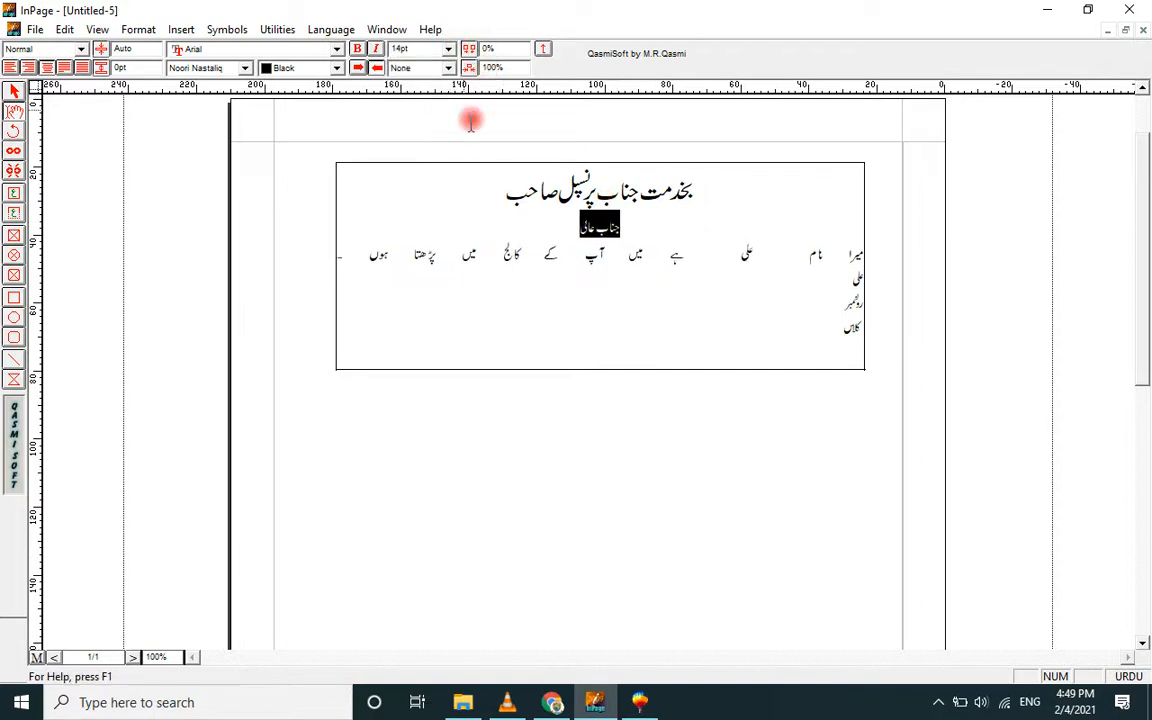
- Left-align the three closing lines with the student's name, roll number and class, trying center and right alignment on them as well
left_click(823, 292)
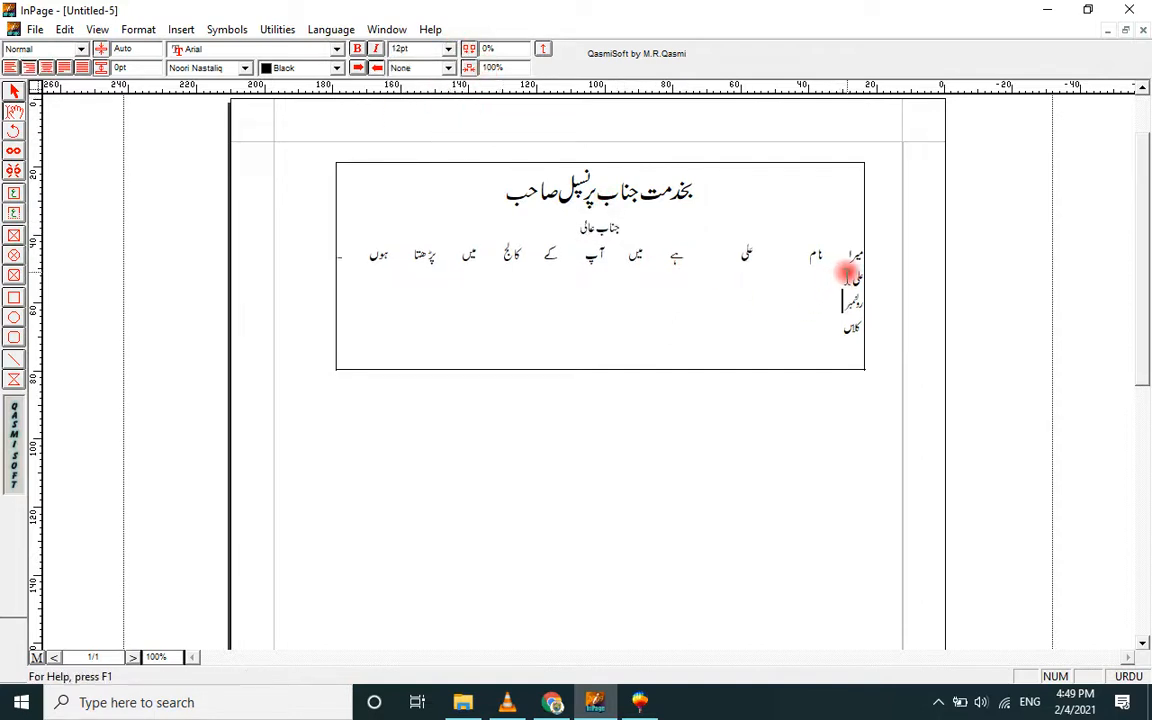
left_click_drag(847, 277, 874, 242)
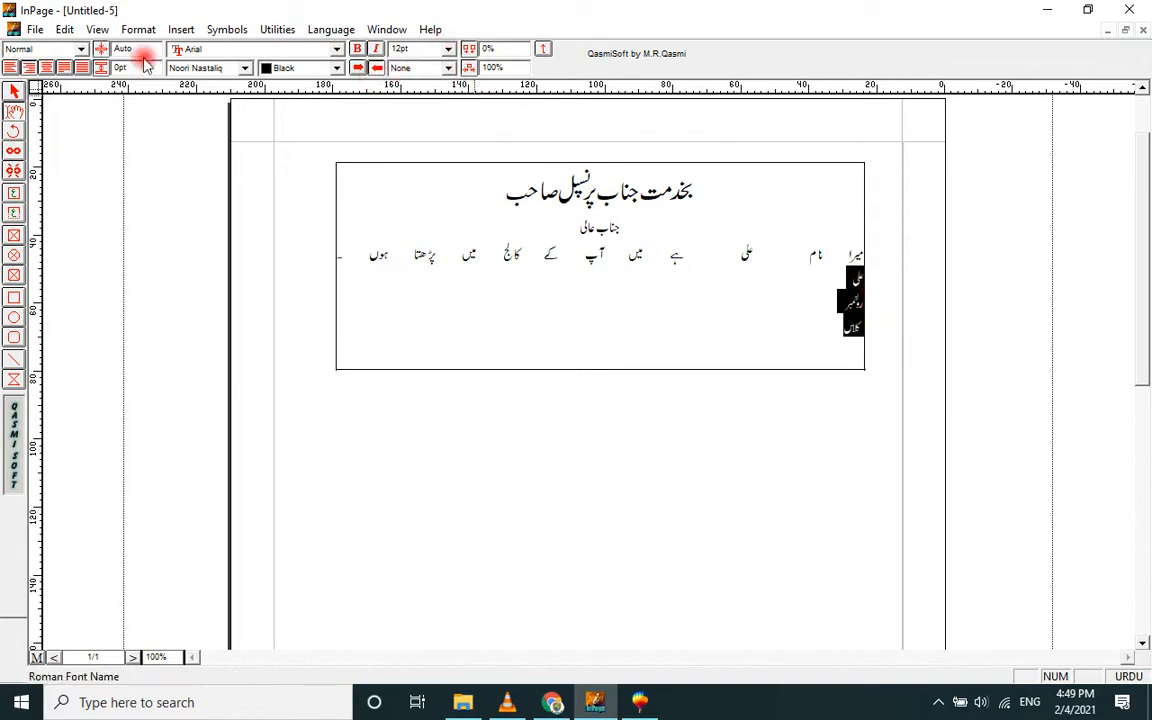
left_click(12, 67)
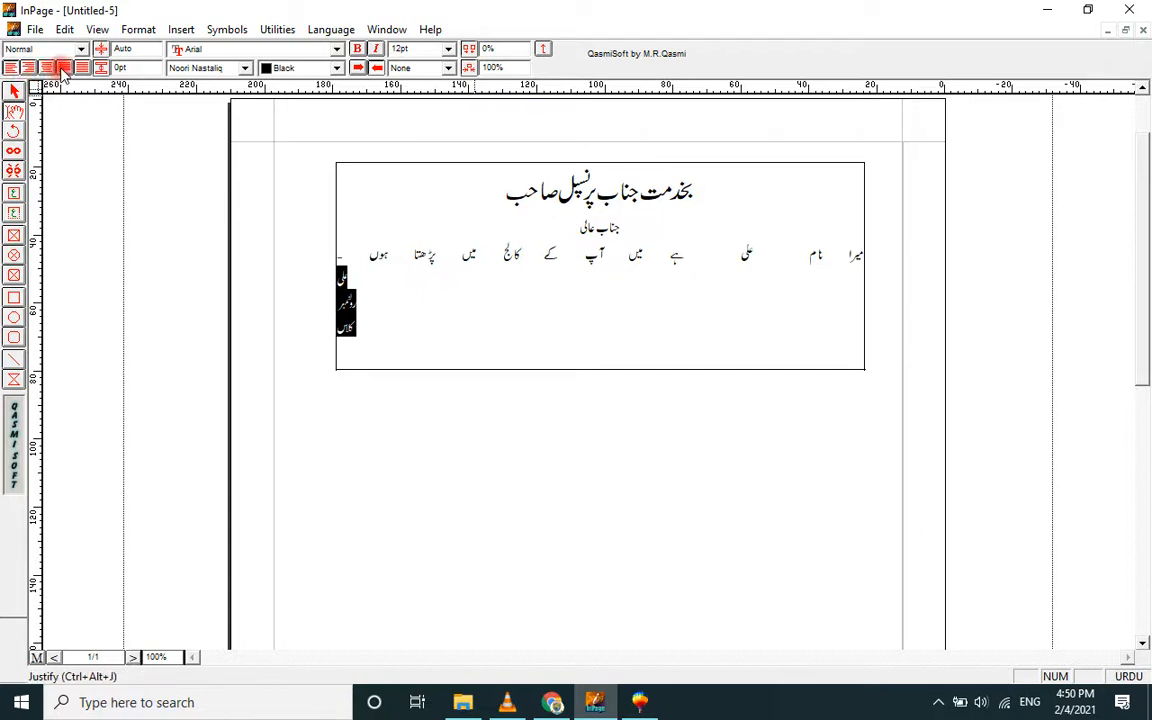
left_click(47, 68)
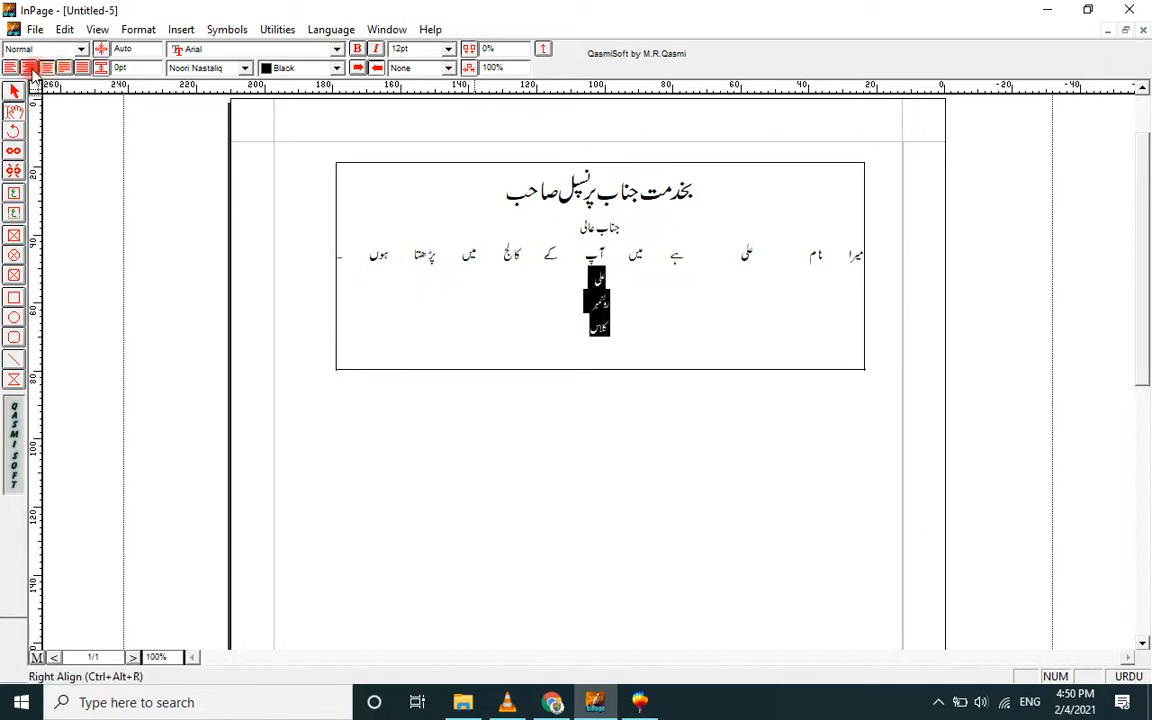
left_click(28, 67)
left_click(12, 67)
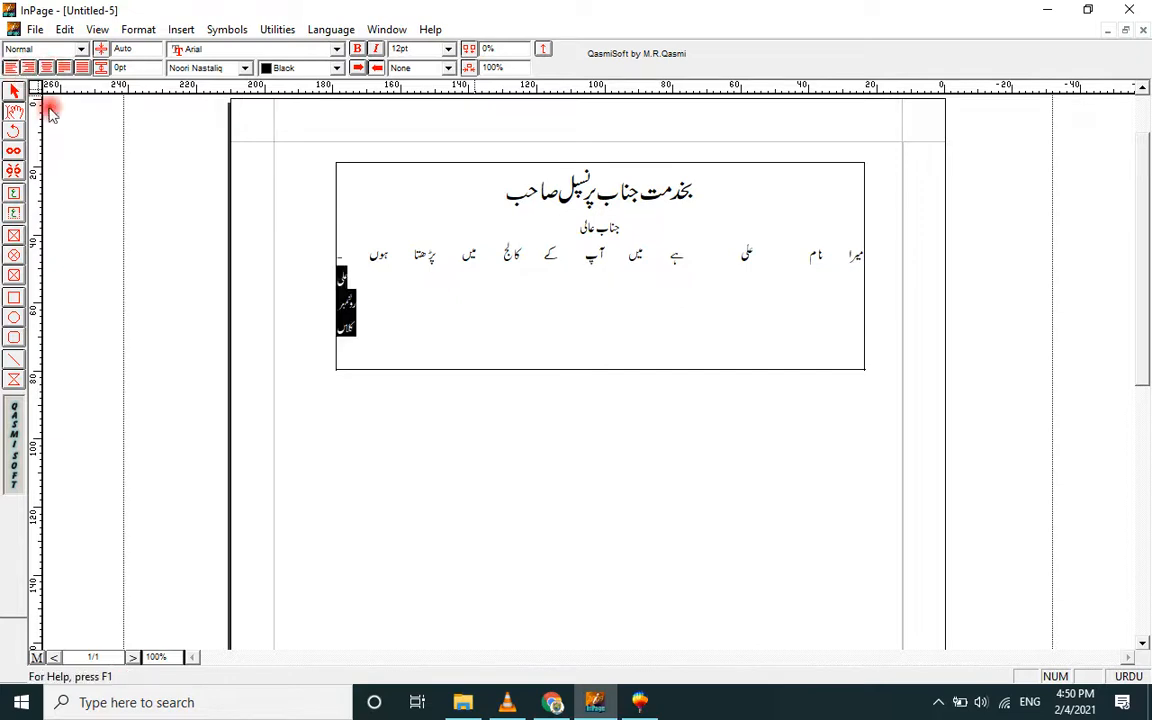
- Shift the three closing lines slightly inward from the box's left edge by adding spaces at the end of each line
left_click(380, 296)
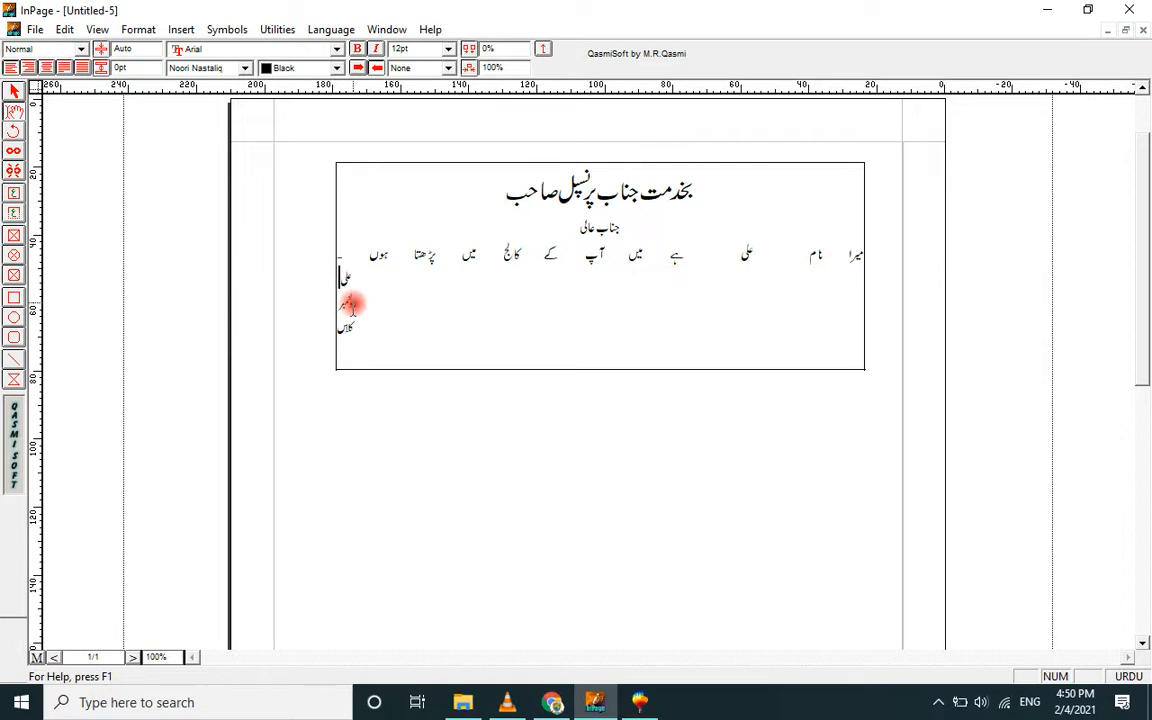
left_click(341, 300)
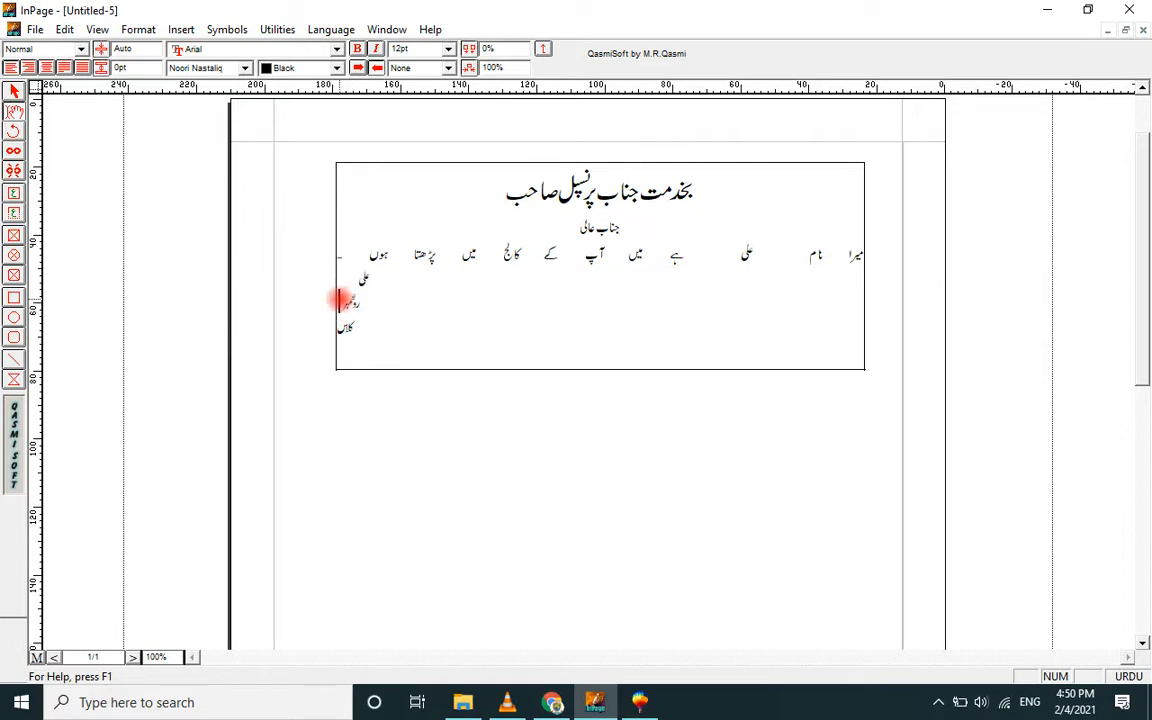
left_click(341, 327)
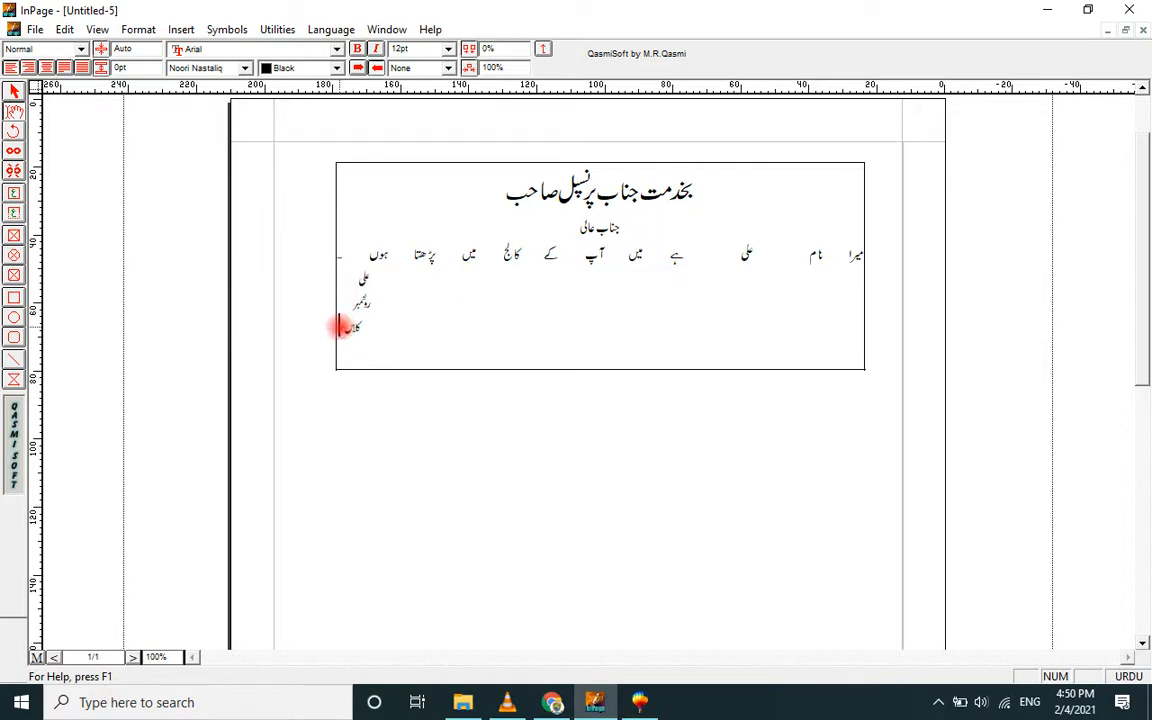
- Insert two line breaks after the first body sentence and extend the text box downward to a height of about 82 mm
left_click(368, 255)
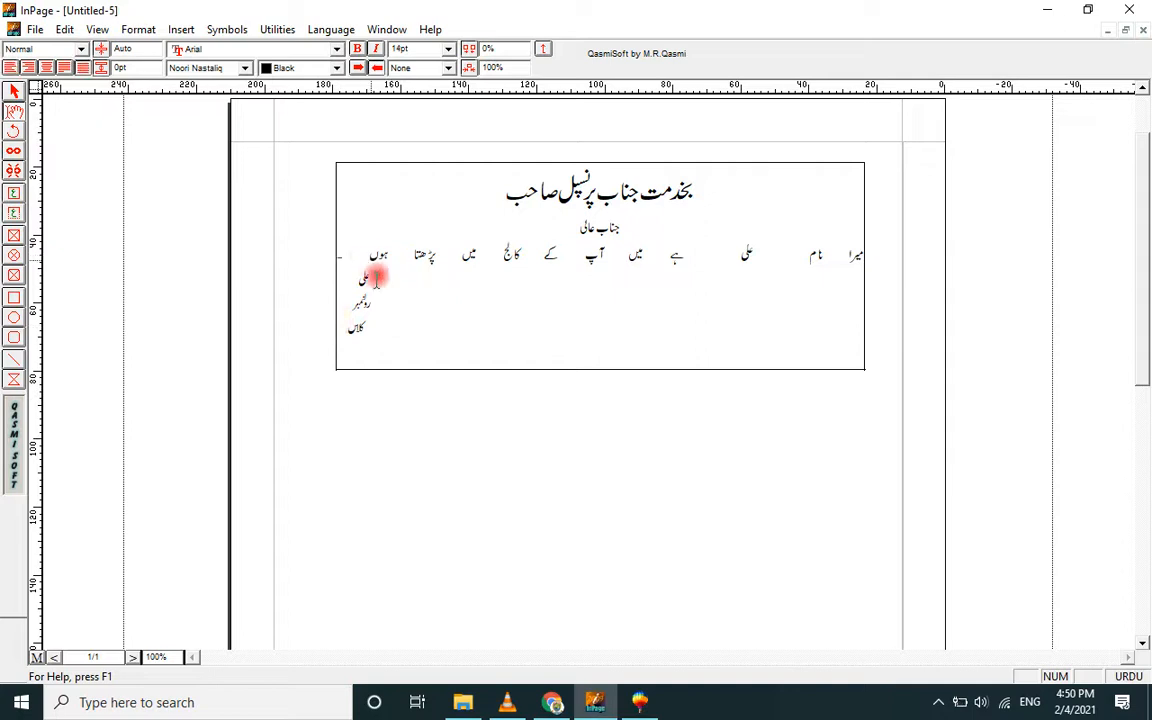
key("Return")
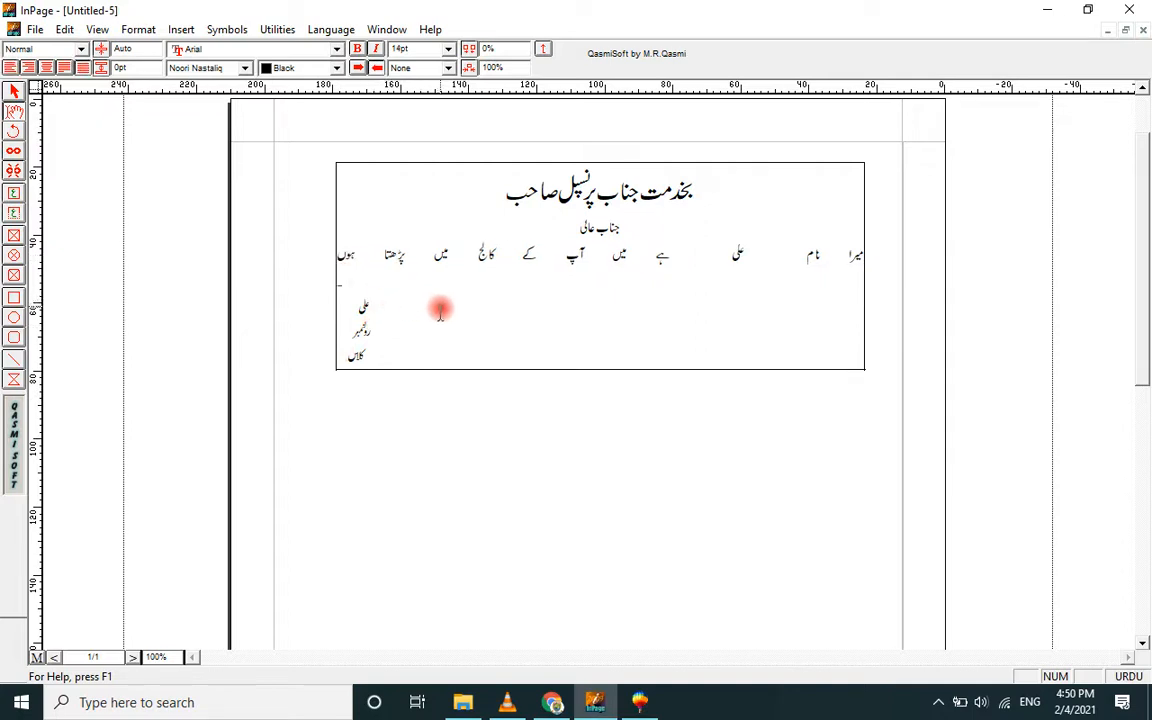
key("Return")
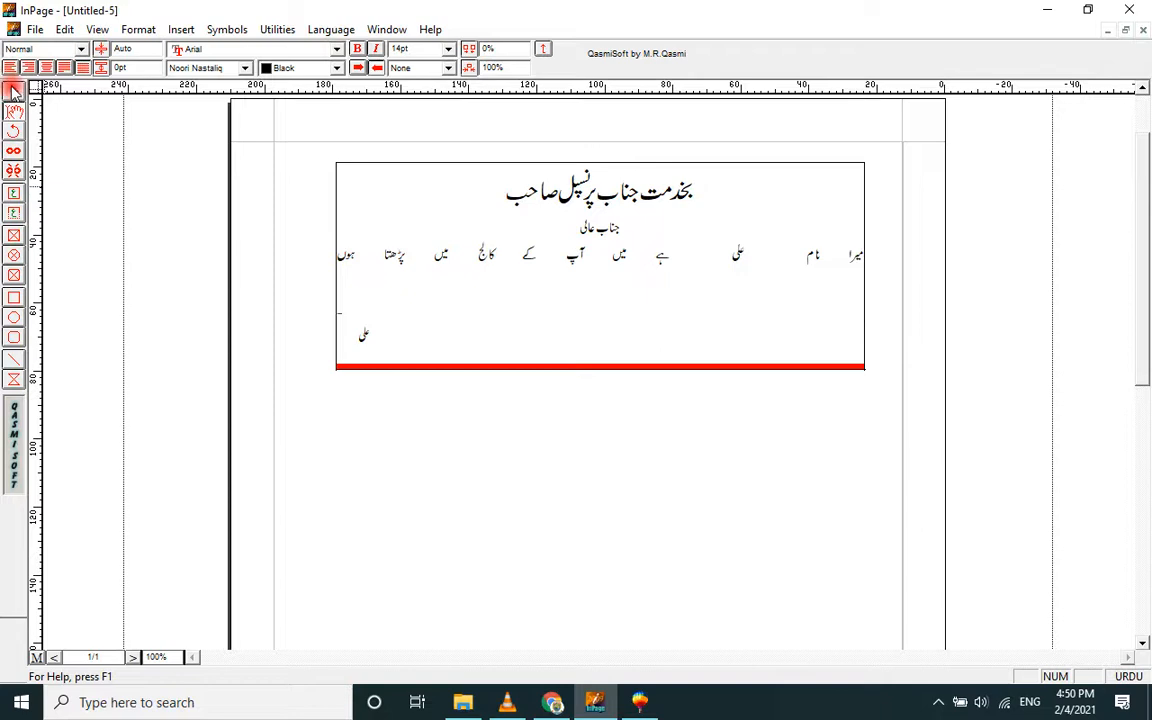
left_click(582, 370)
left_click_drag(599, 368, 600, 442)
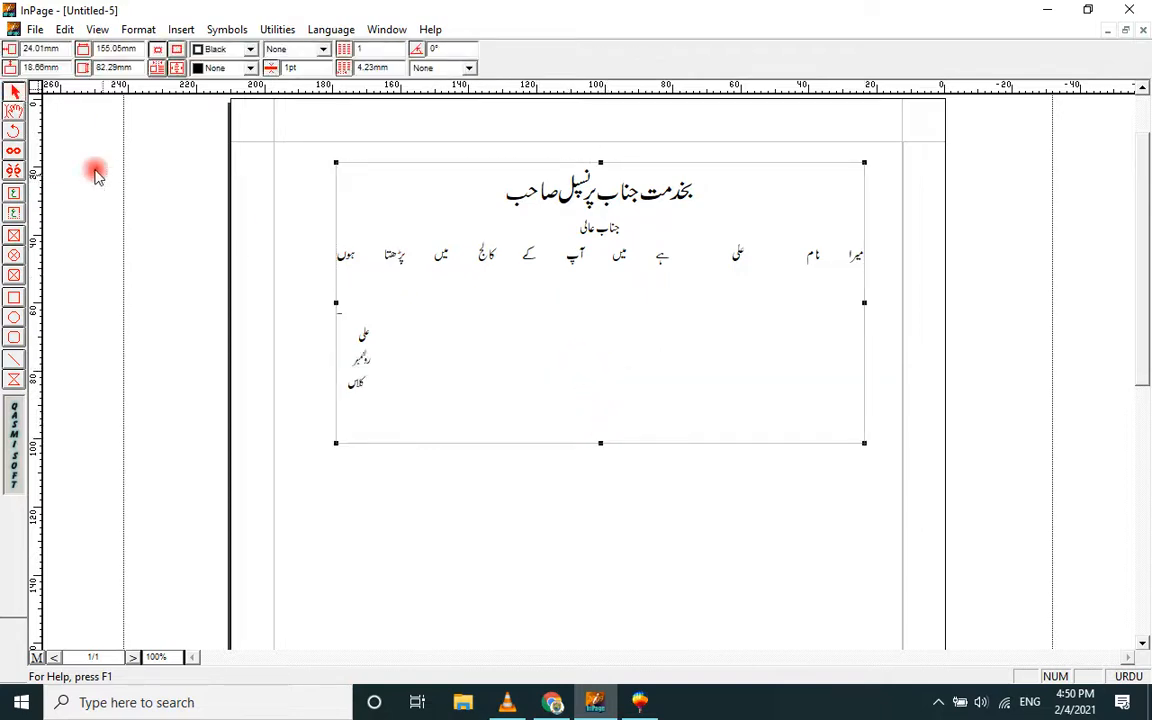
- Continue the first body line after "ہوں" with the text "۔میں کالج کی سپورٹس ٹیم"
left_click(14, 111)
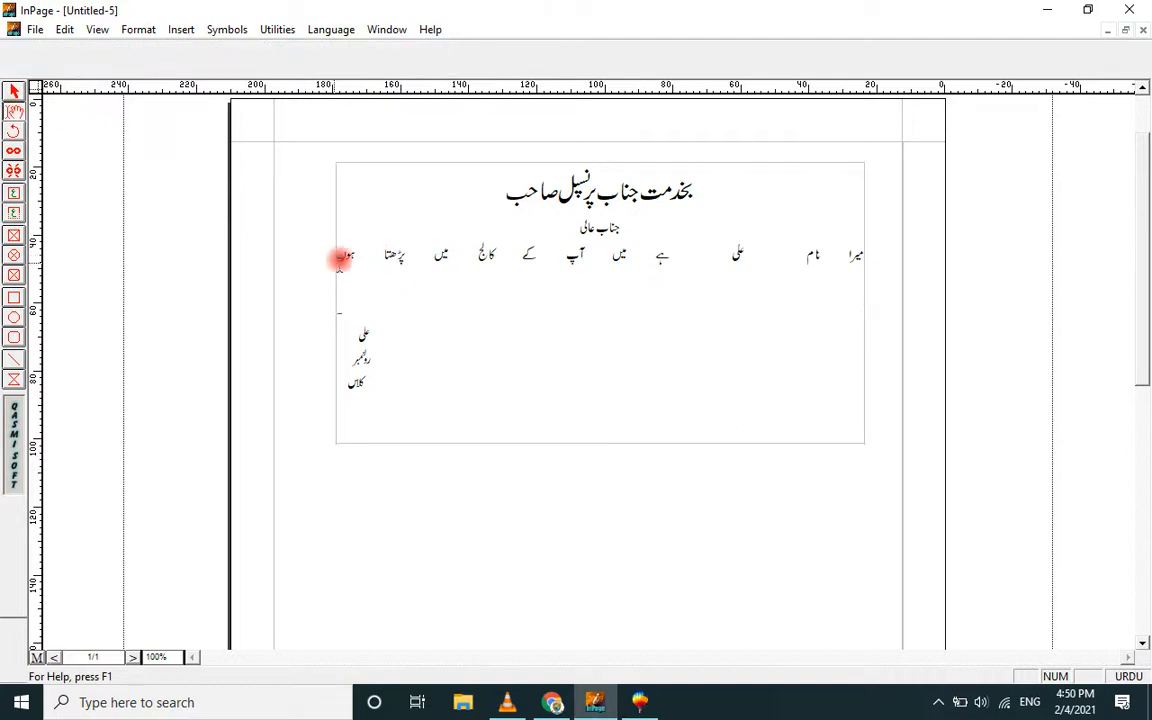
left_click(341, 256)
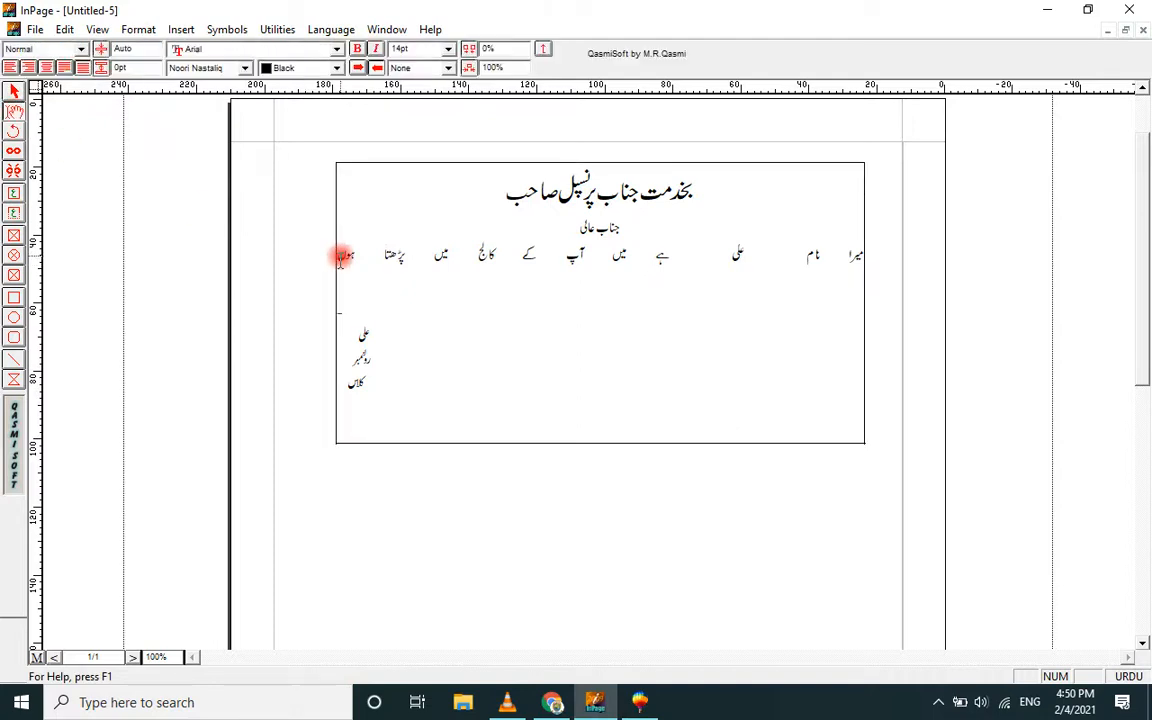
type("۔")
type("میں")
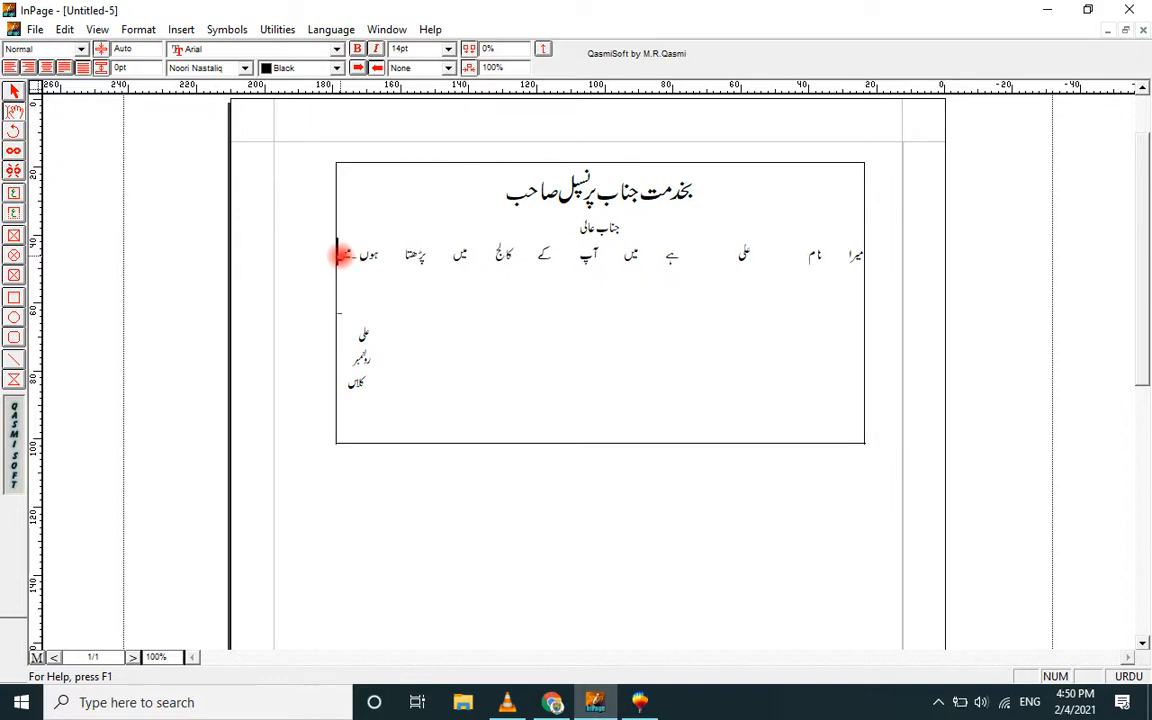
type(" کالج")
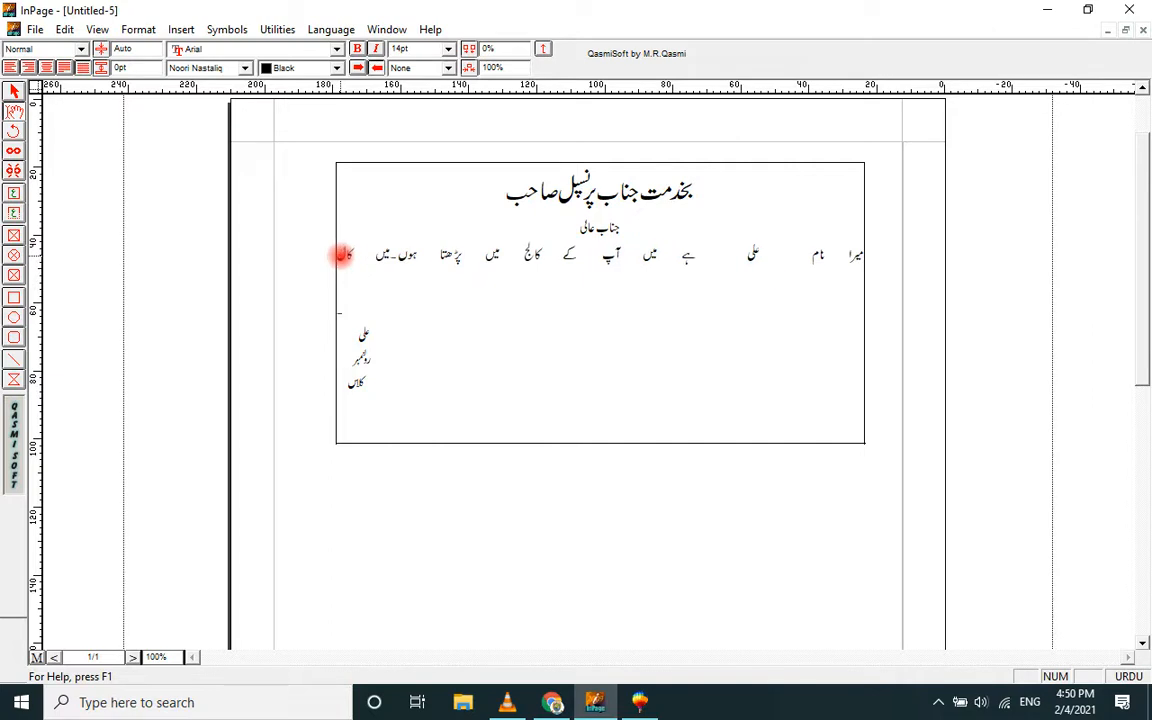
type(" کی")
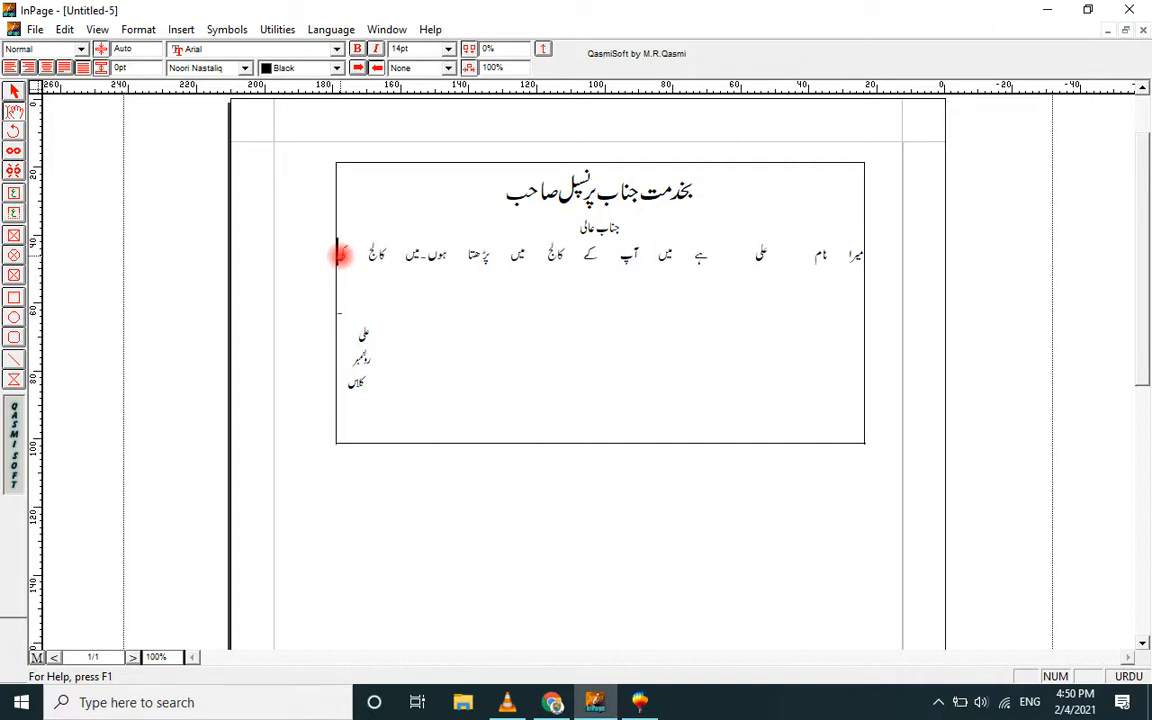
type(" سپور")
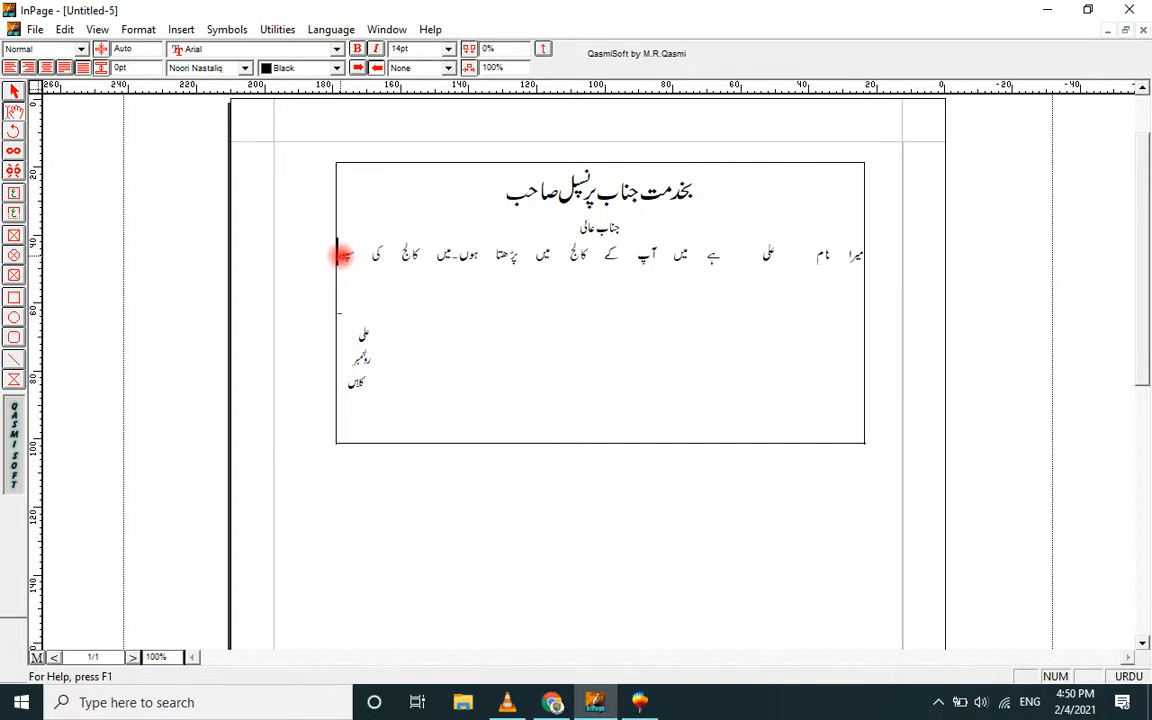
type("ٹ")
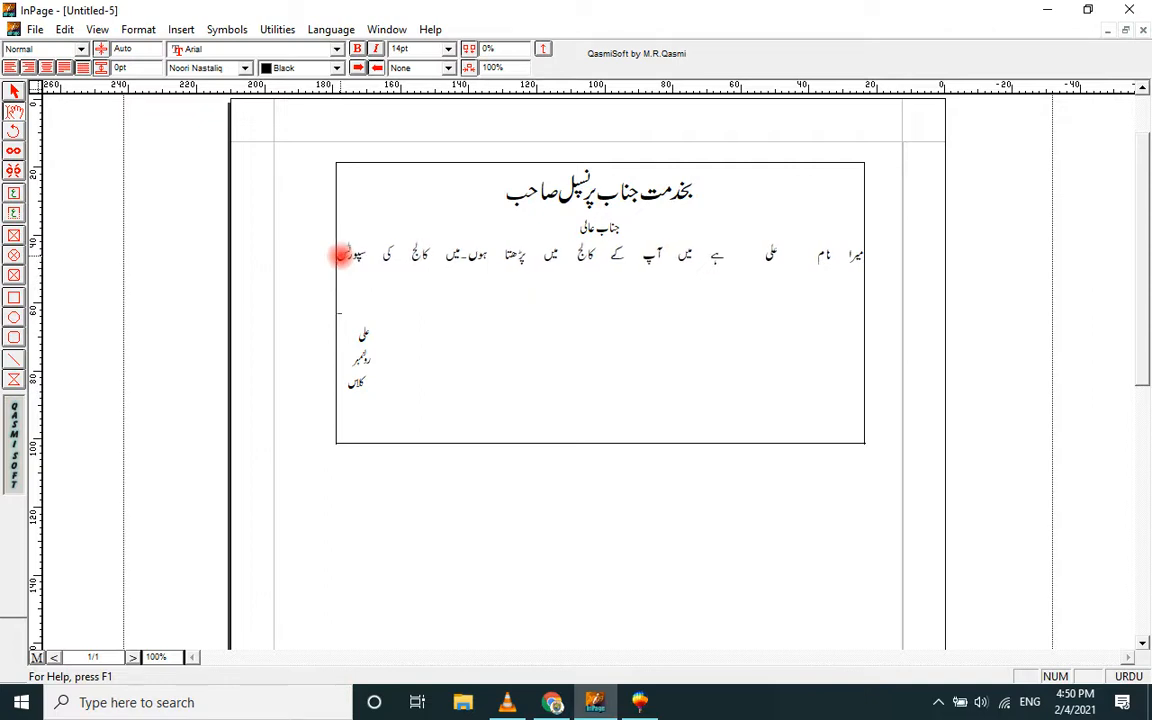
type("س")
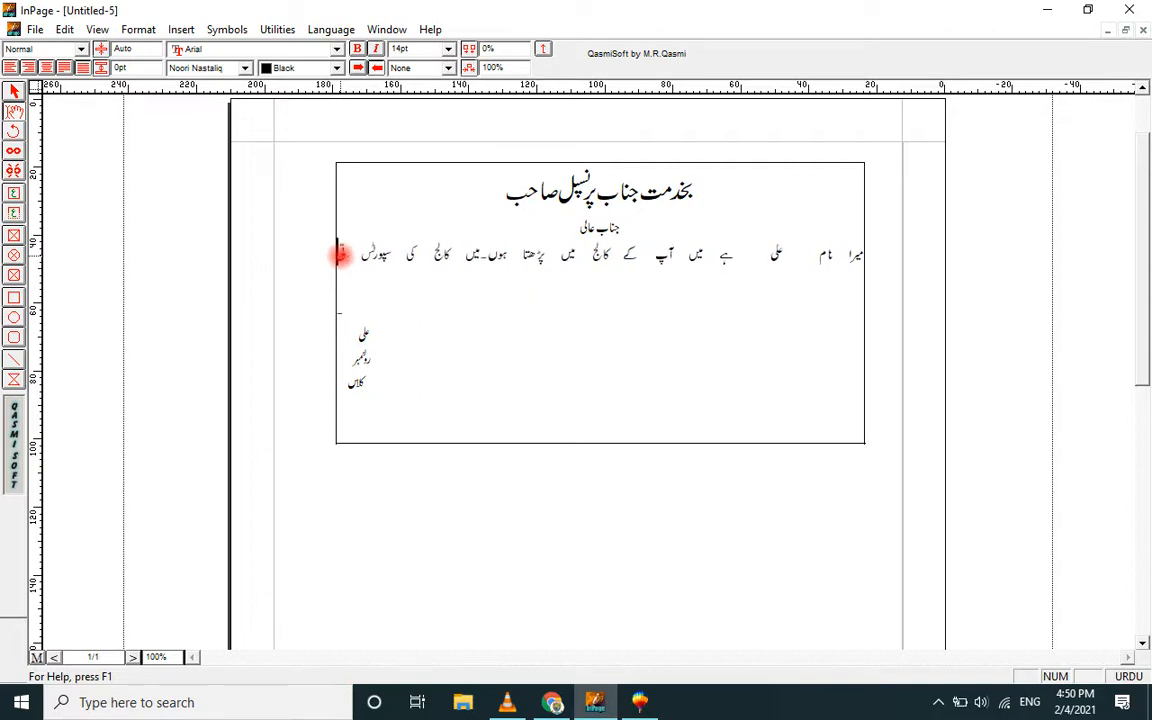
key("BackSpace")
key("BackSpace")
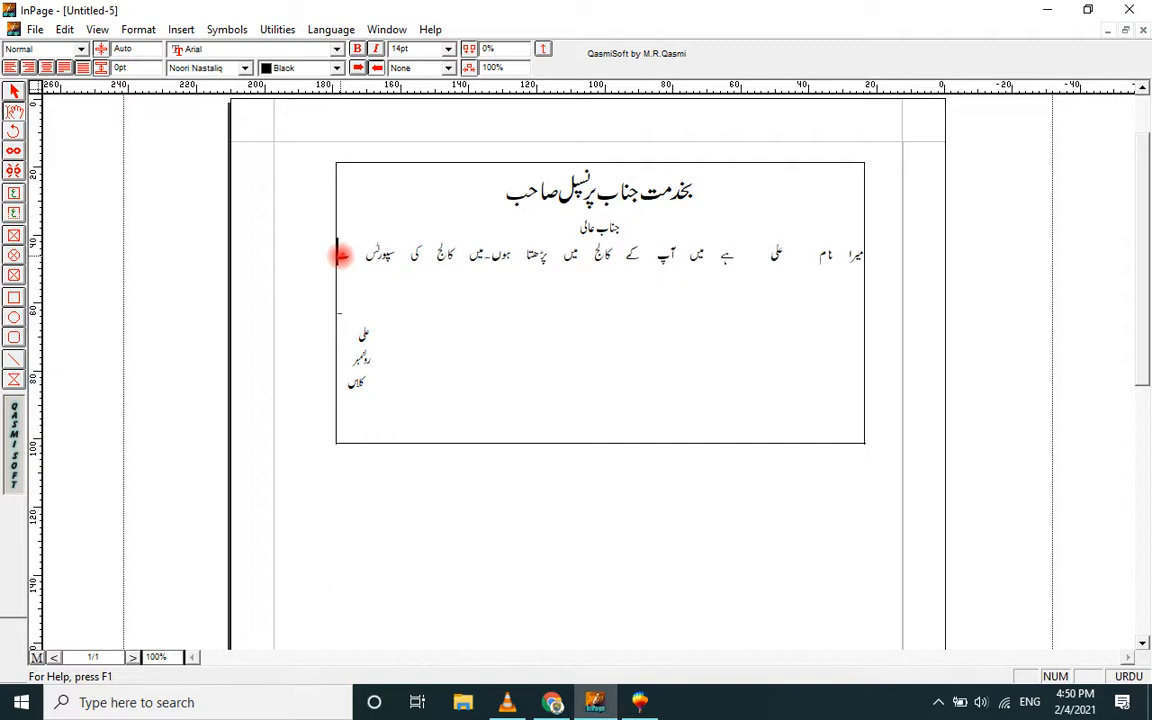
type("ٹیم")
key("Return")
- Complete the sports team sentence with "میں حصہ لینا چاہتا ہوں"
type("می")
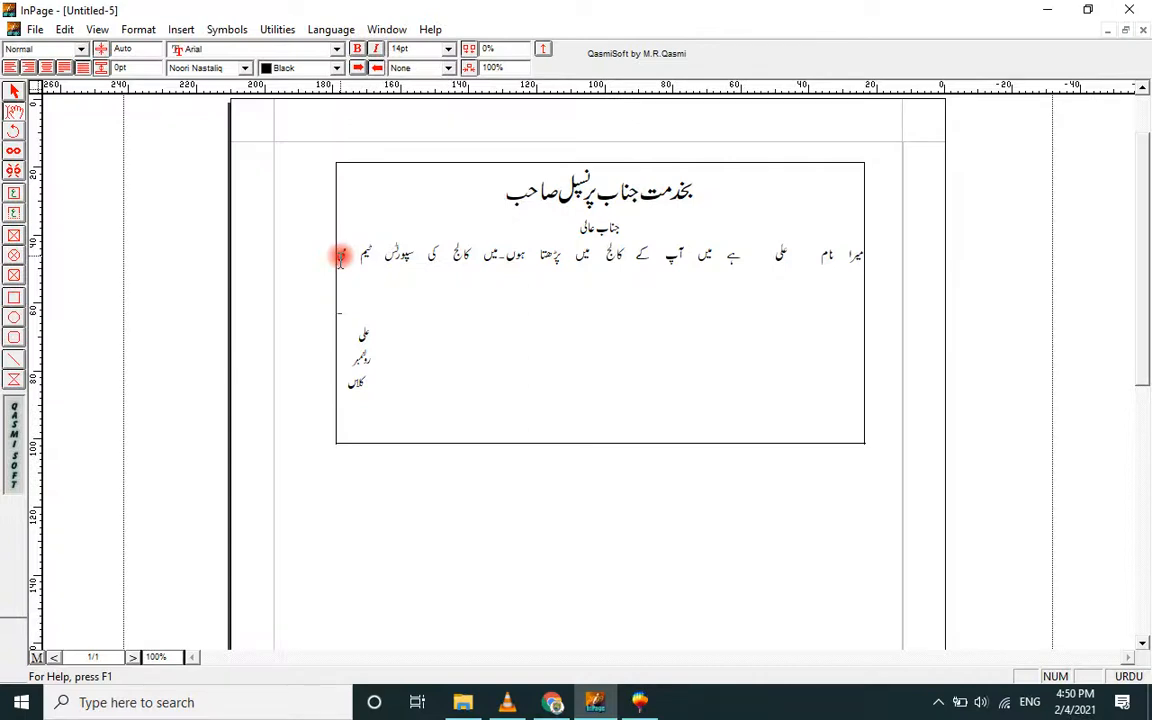
type("ں")
type("  حصہ")
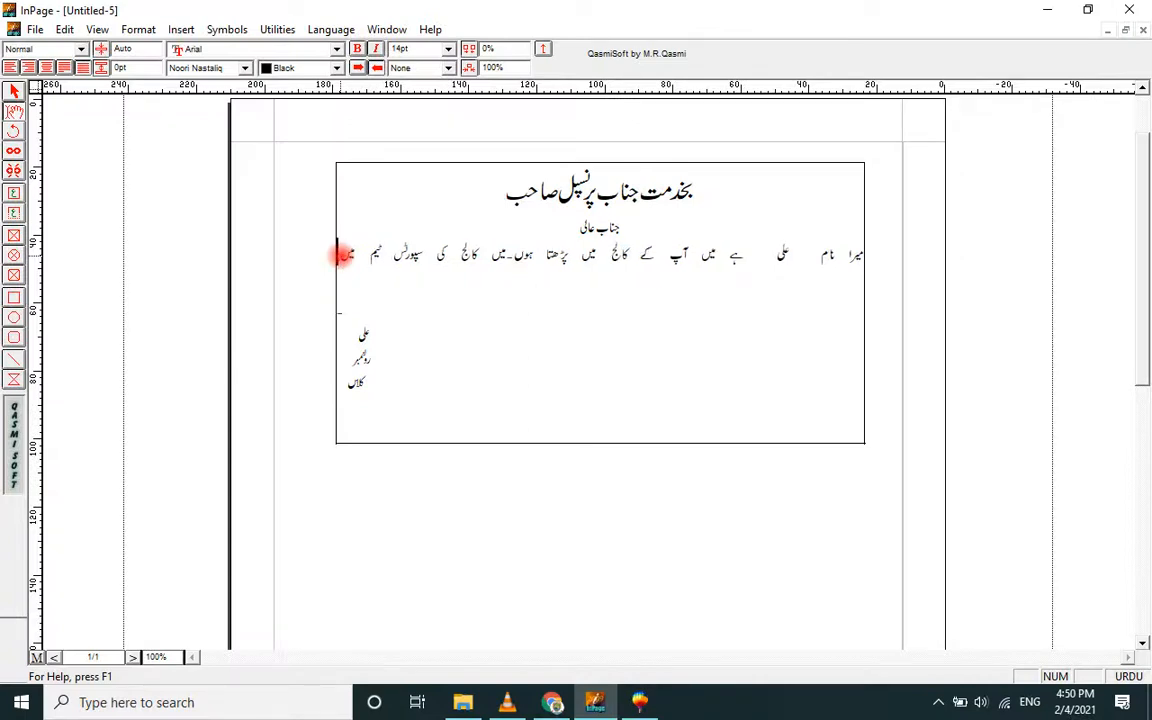
type(" لینا چ")
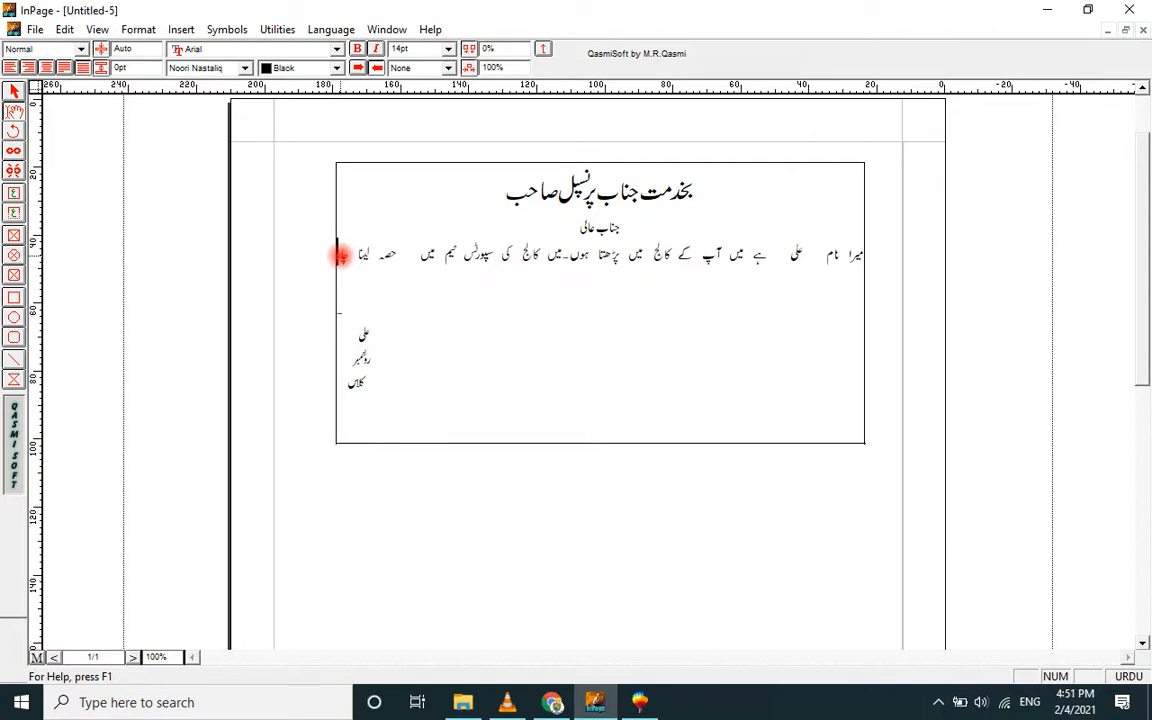
type("ا")
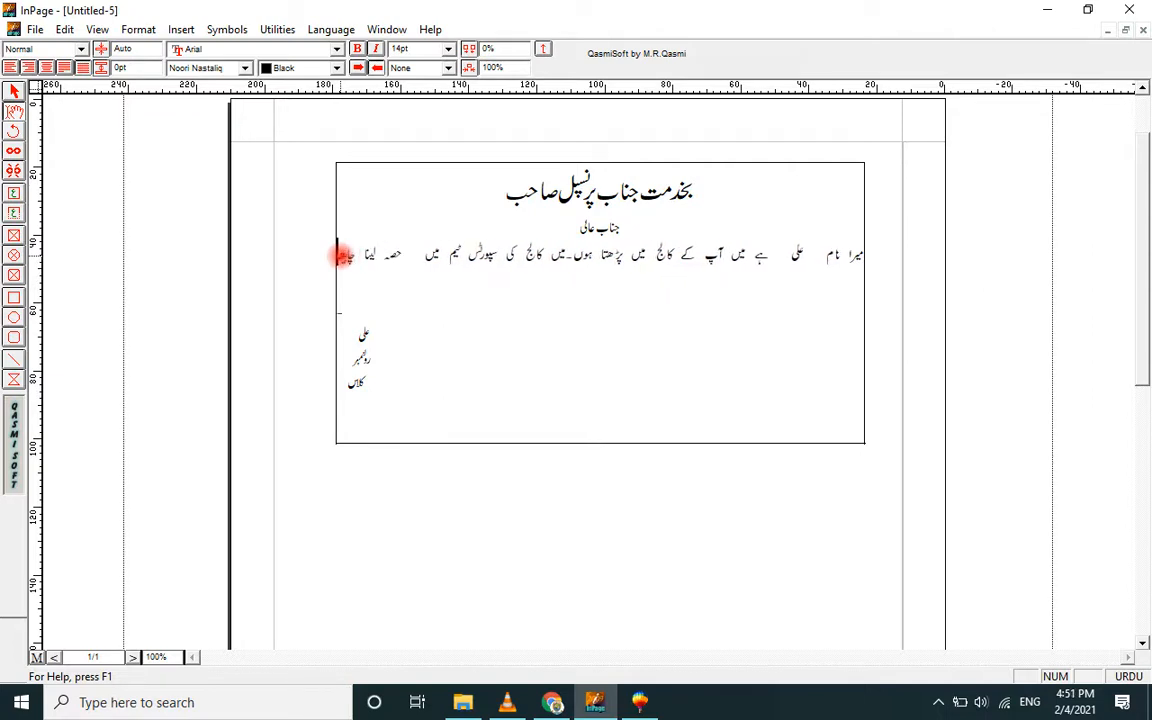
type("ہ")
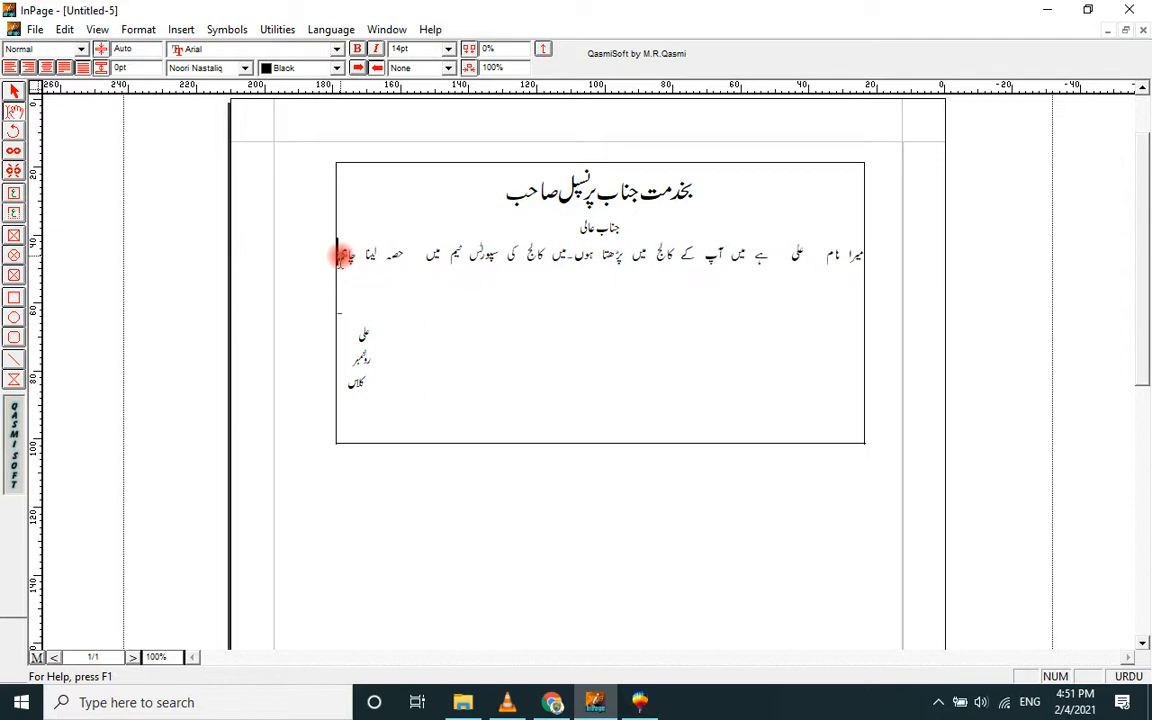
type("تاتا ہو")
key("BackSpace")
type("و")
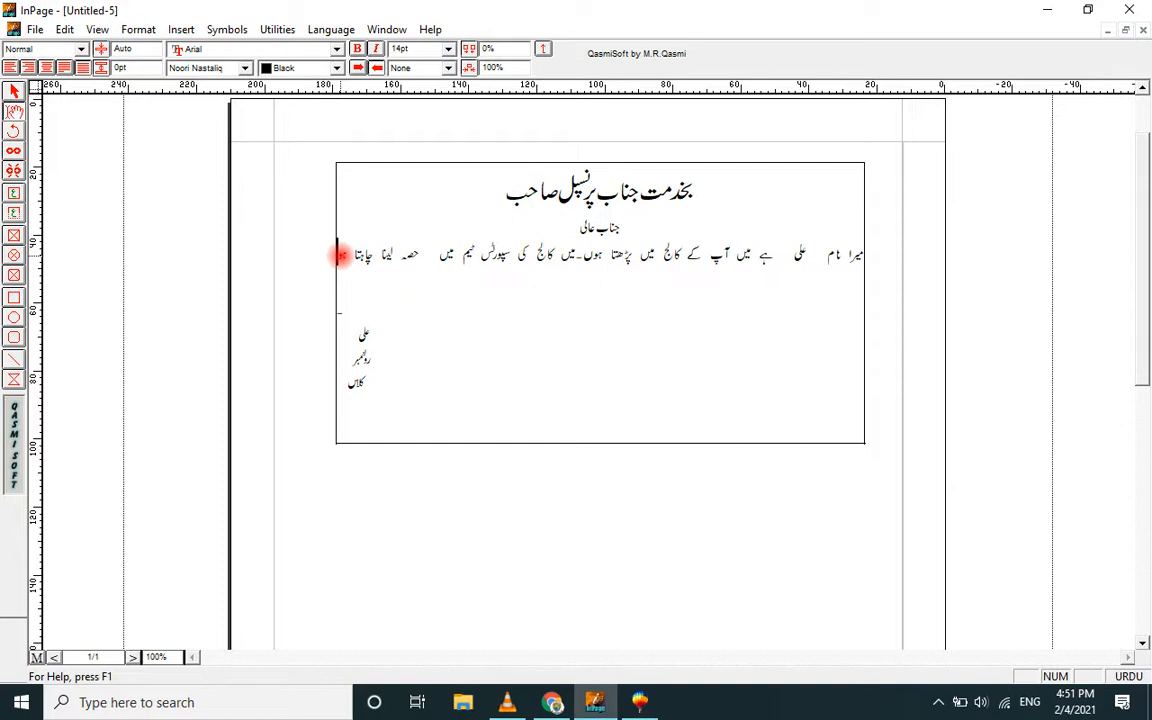
type("ں")
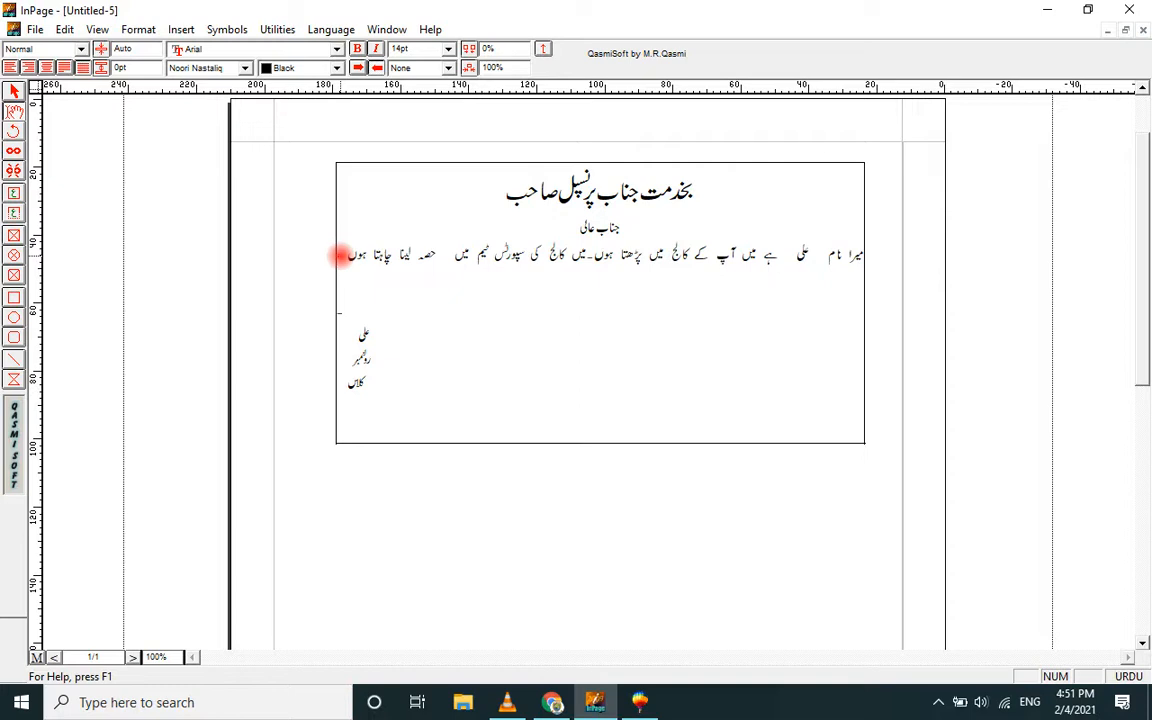
- Add the closing request "،براہ مہربانی مجھے ٹیم میں جگہ دی جائے" to the body text and dismiss the battery warning
type("میں حصہ لینا چا")
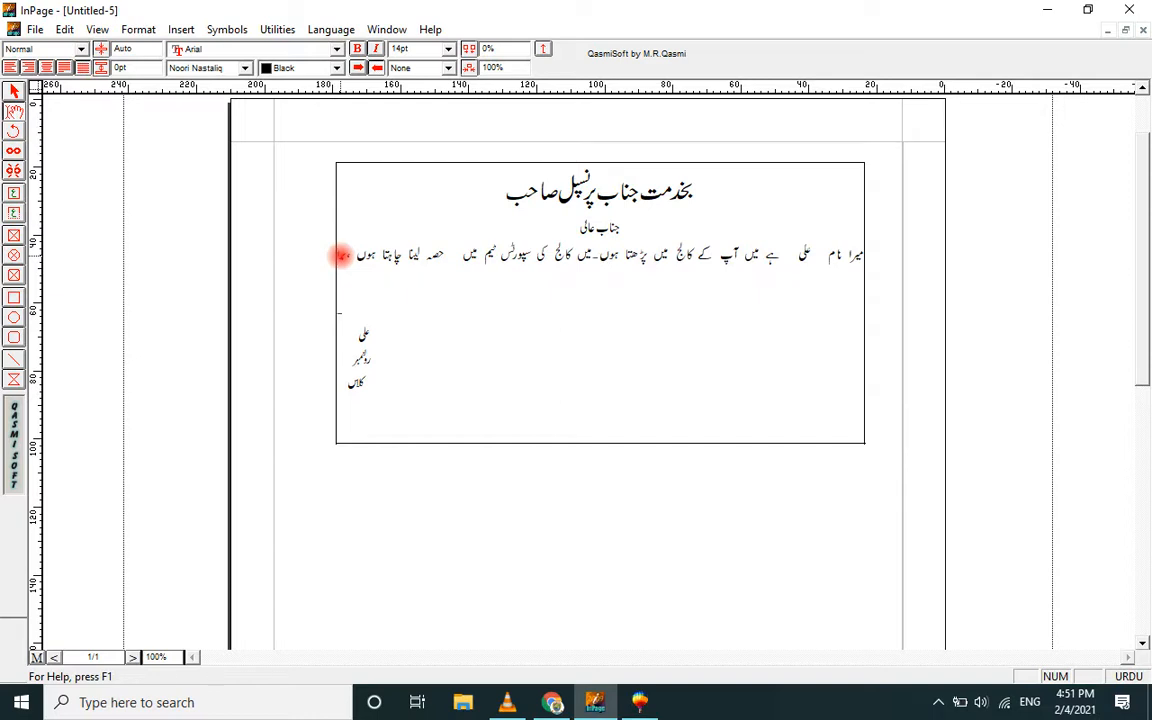
type("ہتا ہ")
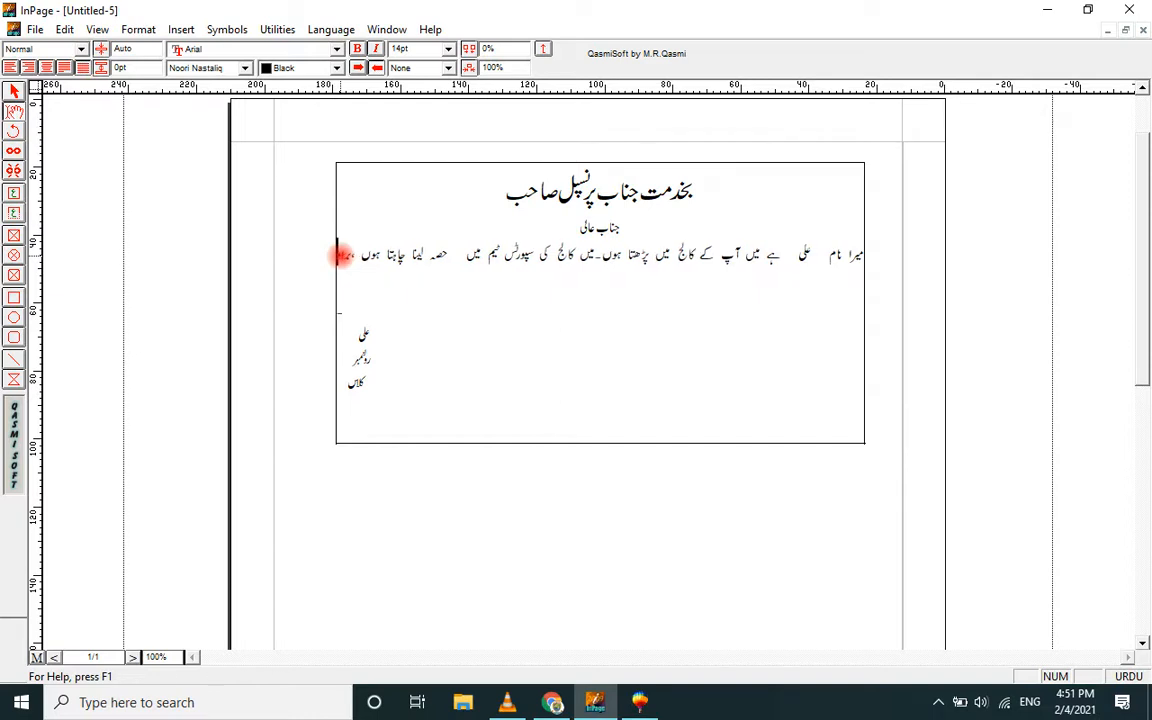
type("وں")
type(" ،براہ مہربانی")
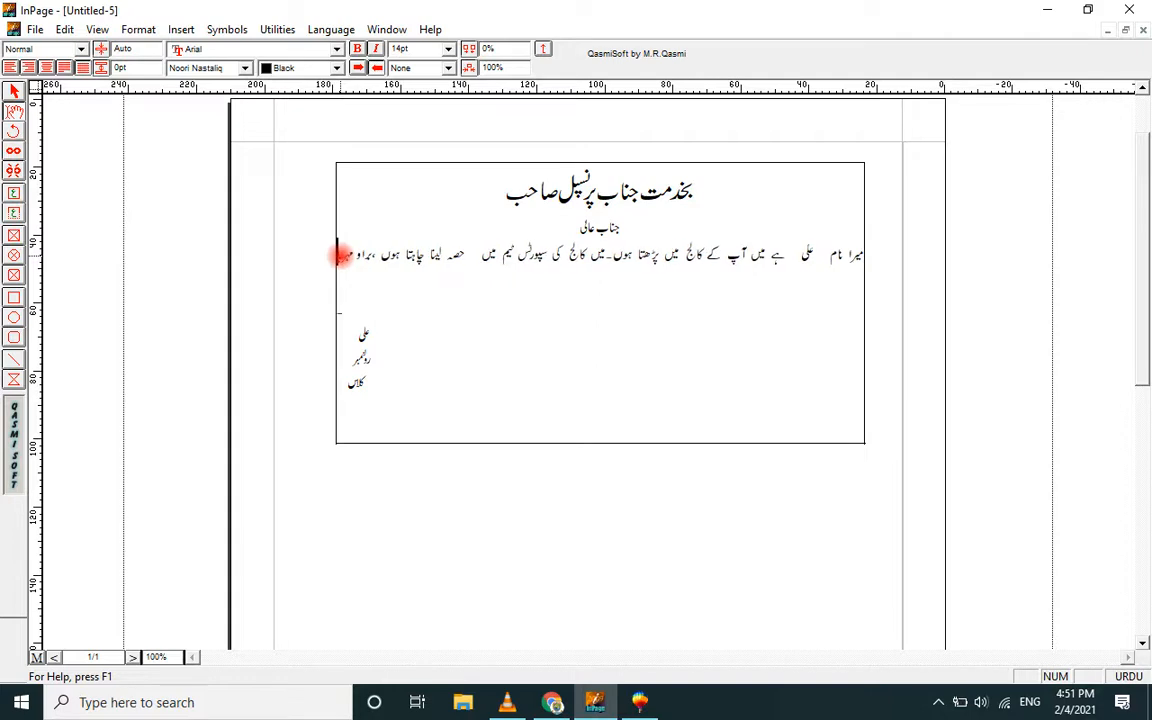
type(" مجھ")
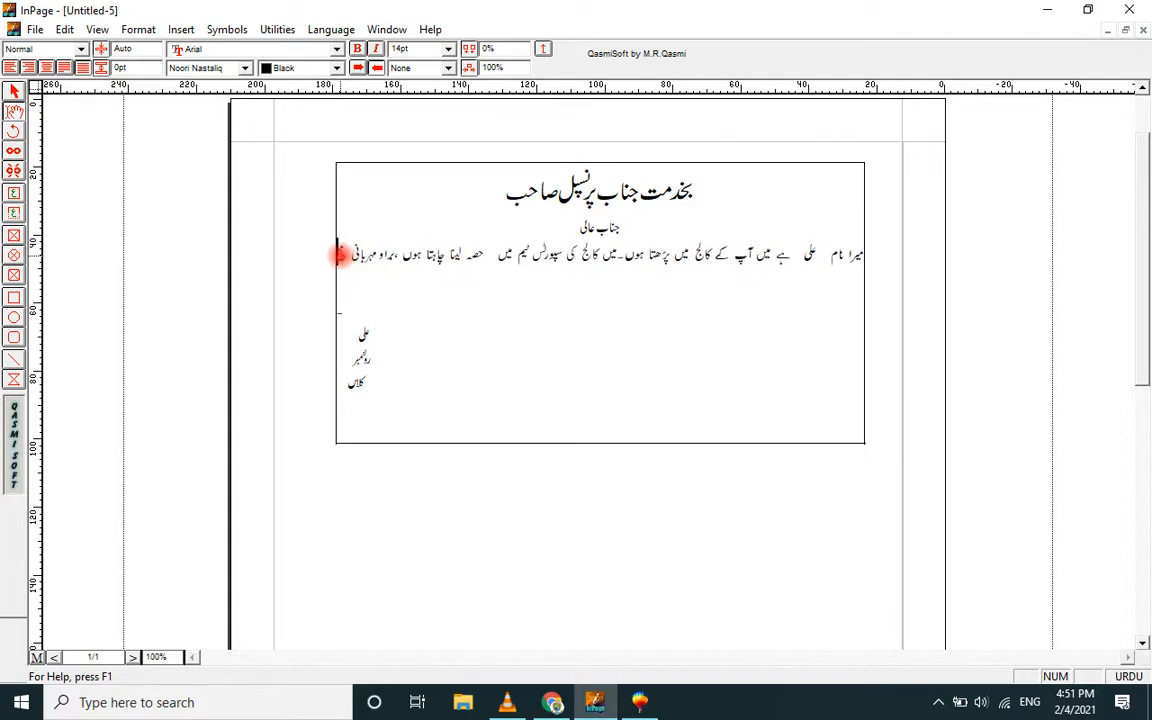
type("ے")
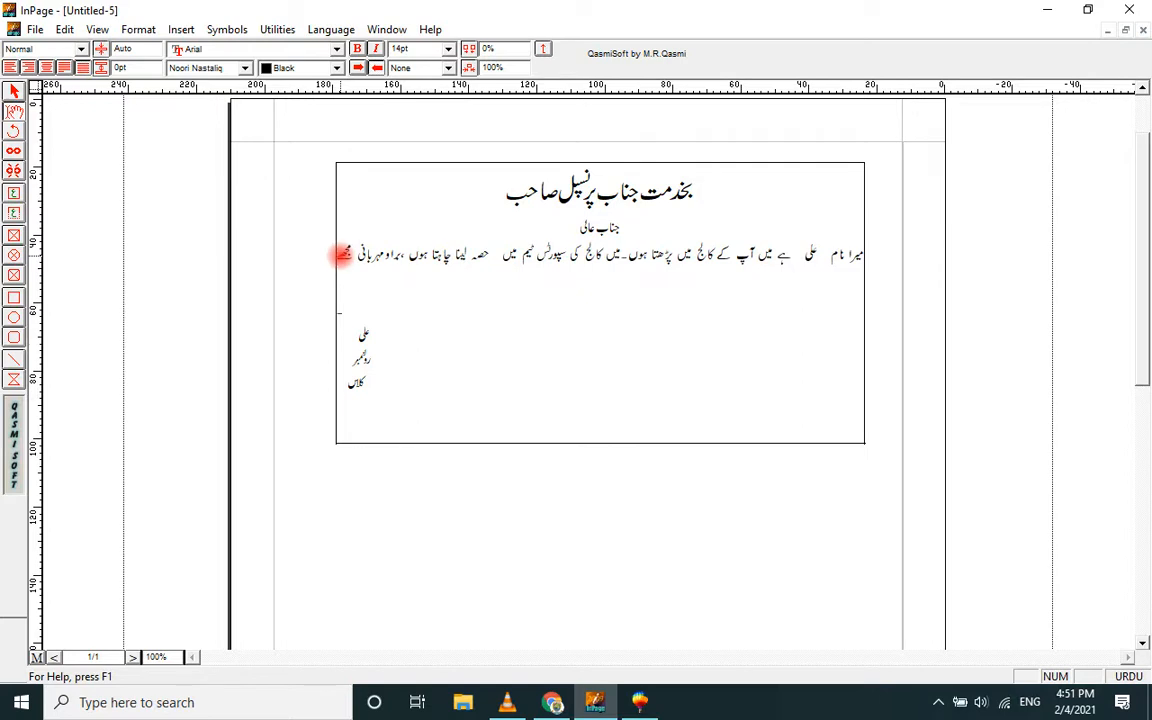
type(" ٹ")
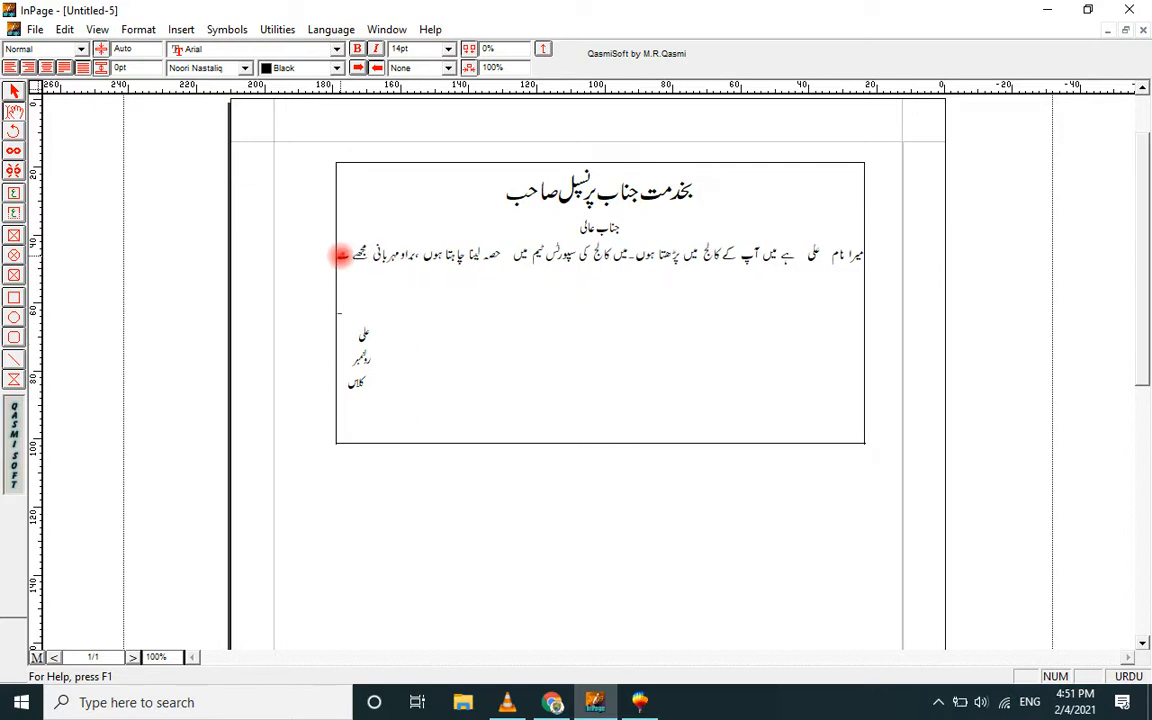
type("یم میں")
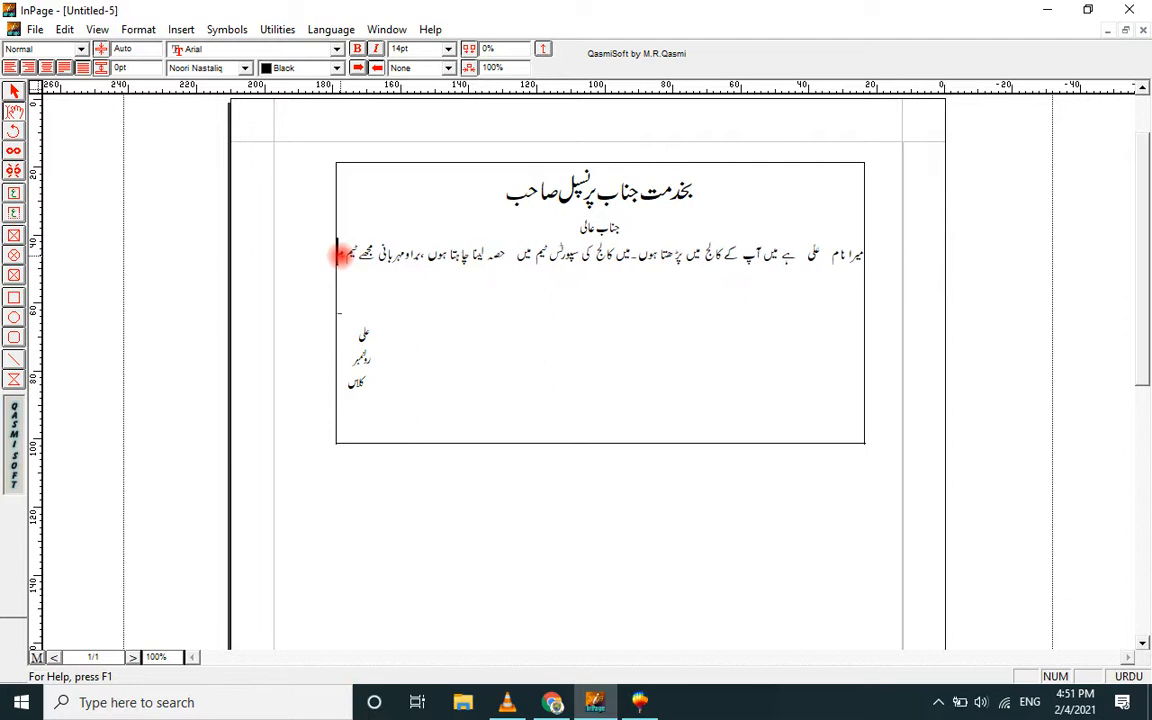
type("جگہ دی جائے")
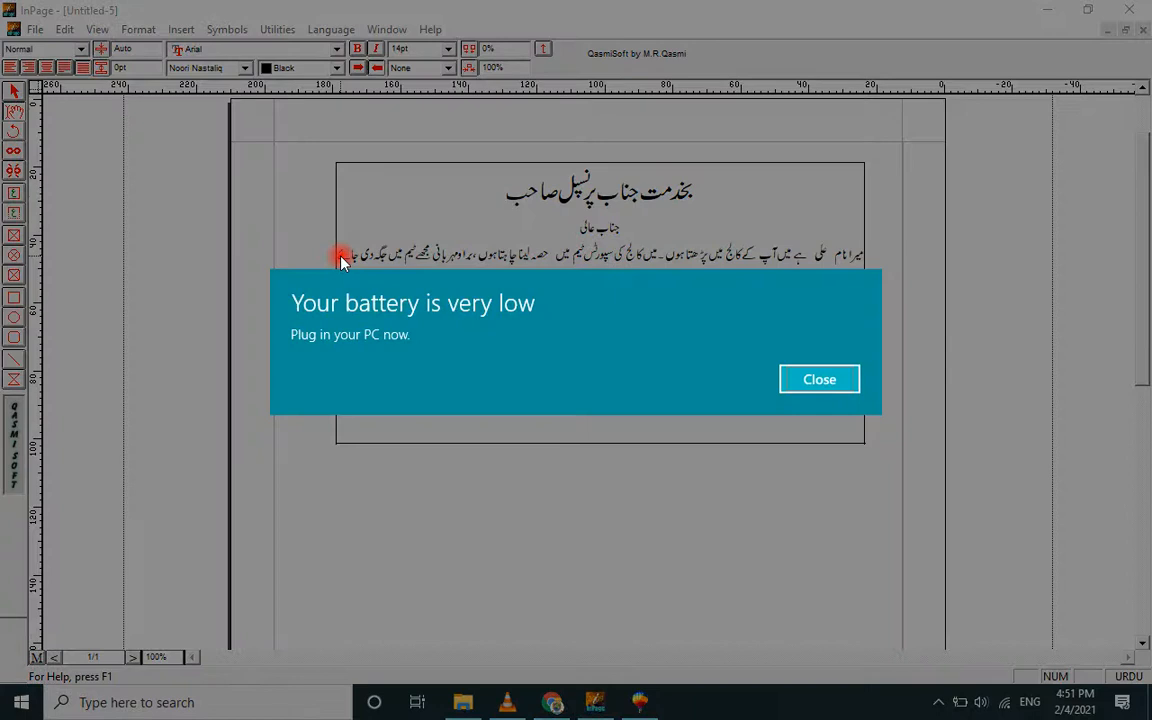
left_click(808, 379)
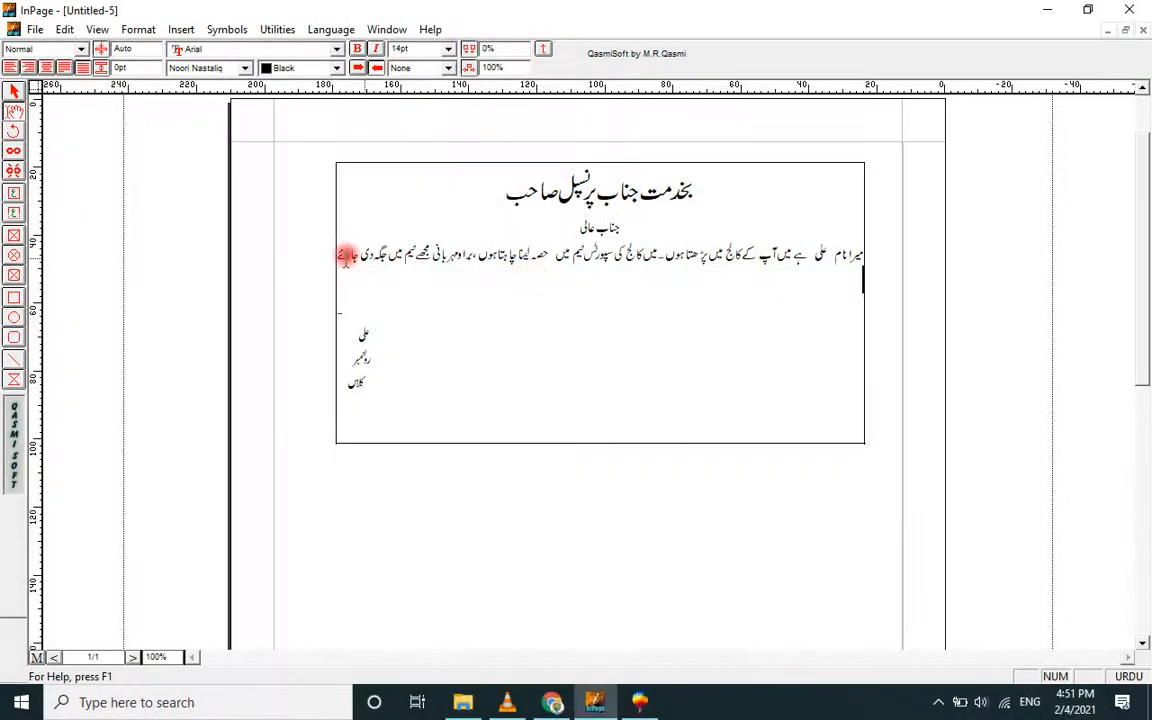
- Split the body text into three lines, breaking before "۔میں کالج" and before "،براہ مہربانی"
left_click_drag(337, 250, 875, 250)
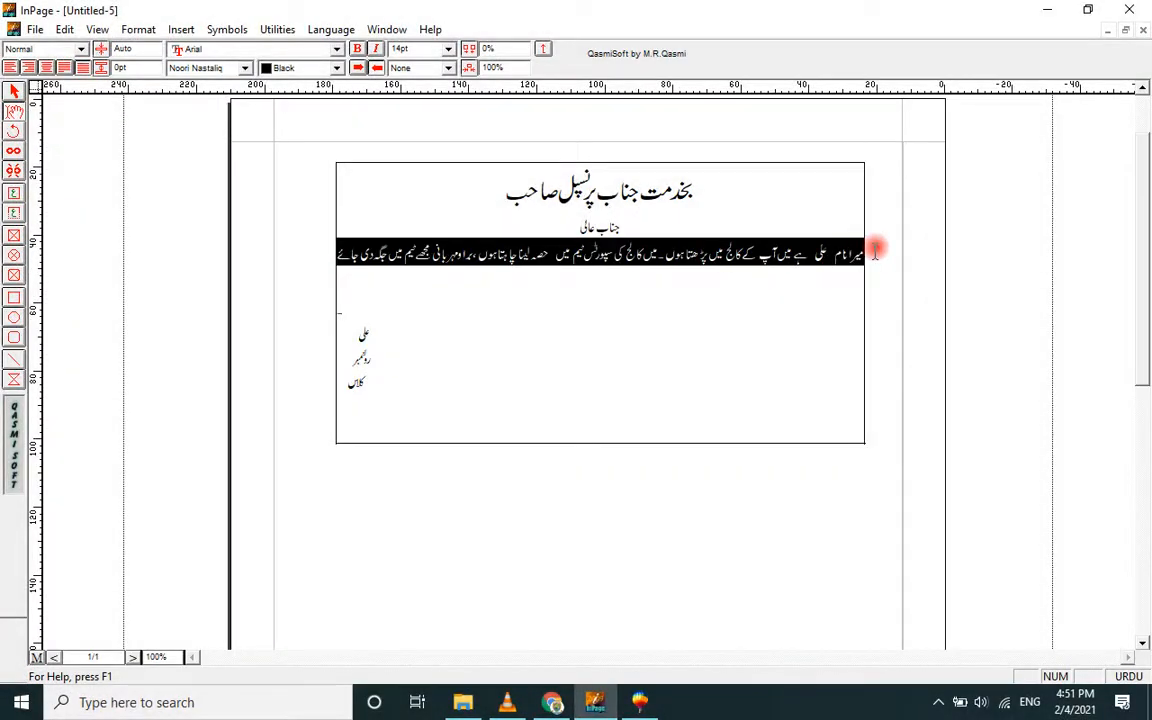
left_click(645, 278)
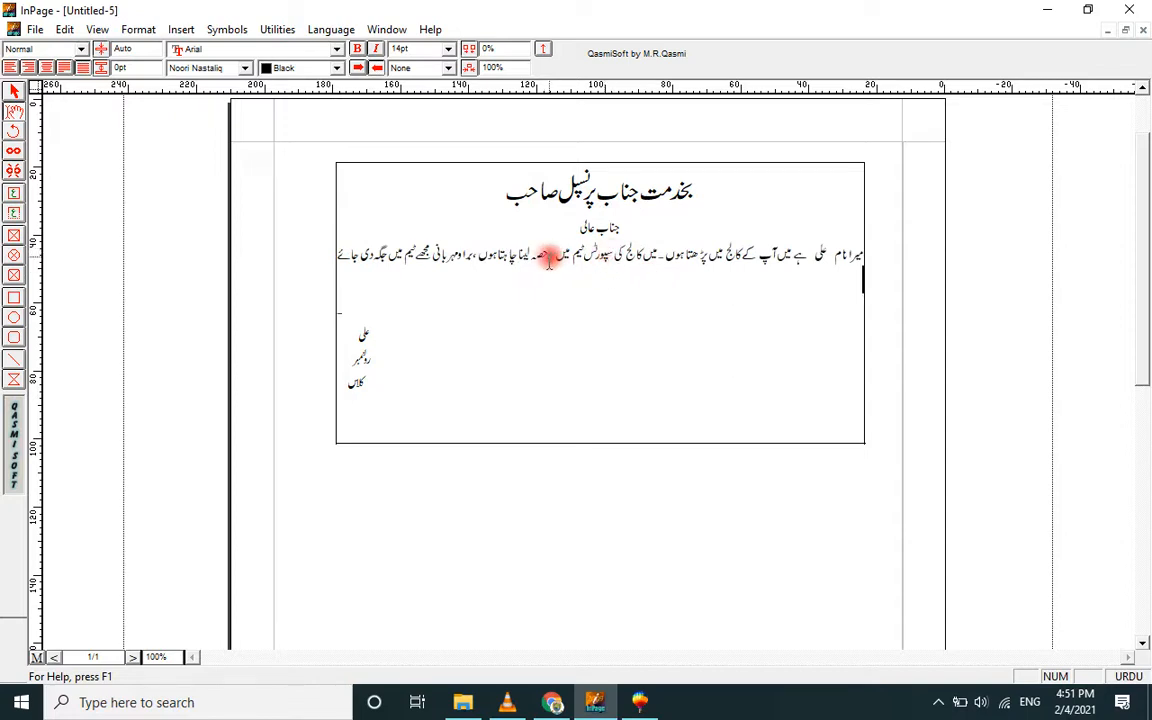
left_click(667, 254)
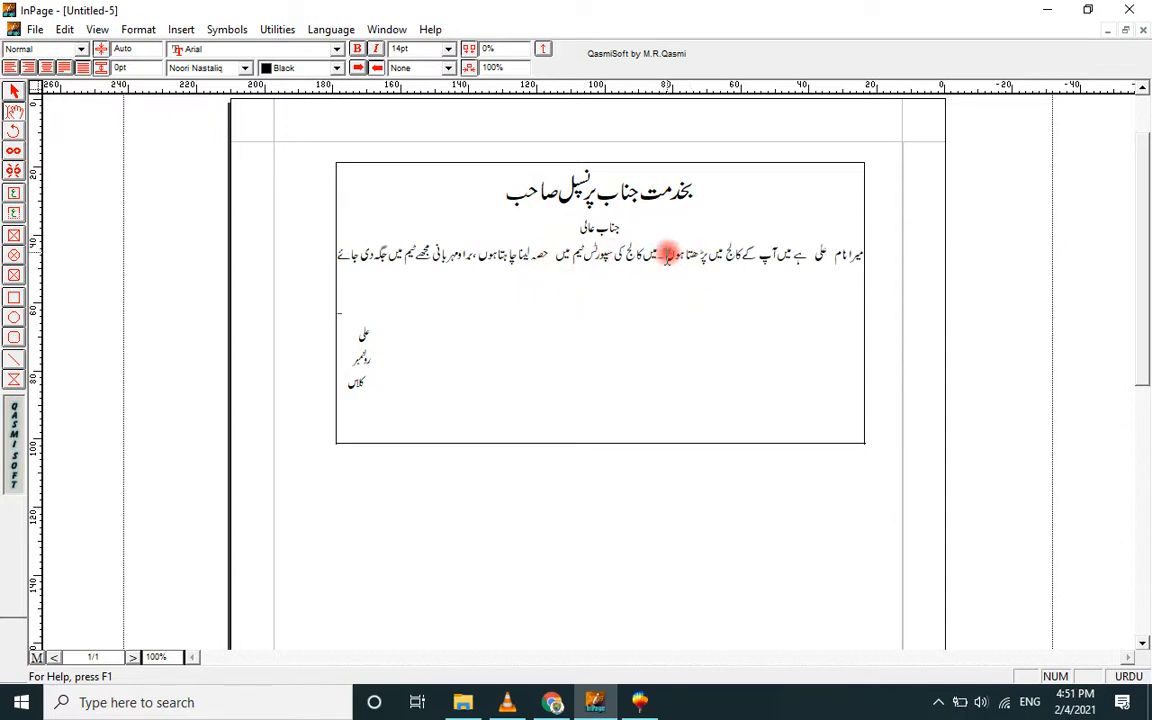
key("Return")
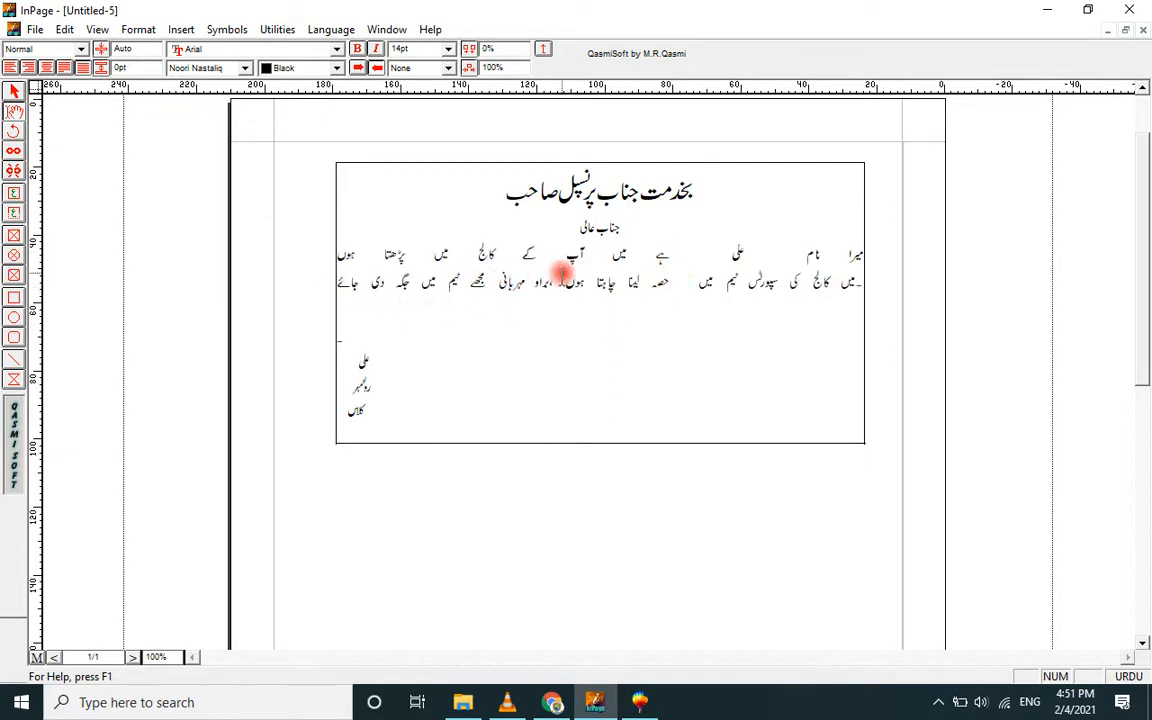
left_click(563, 276)
key("Return")
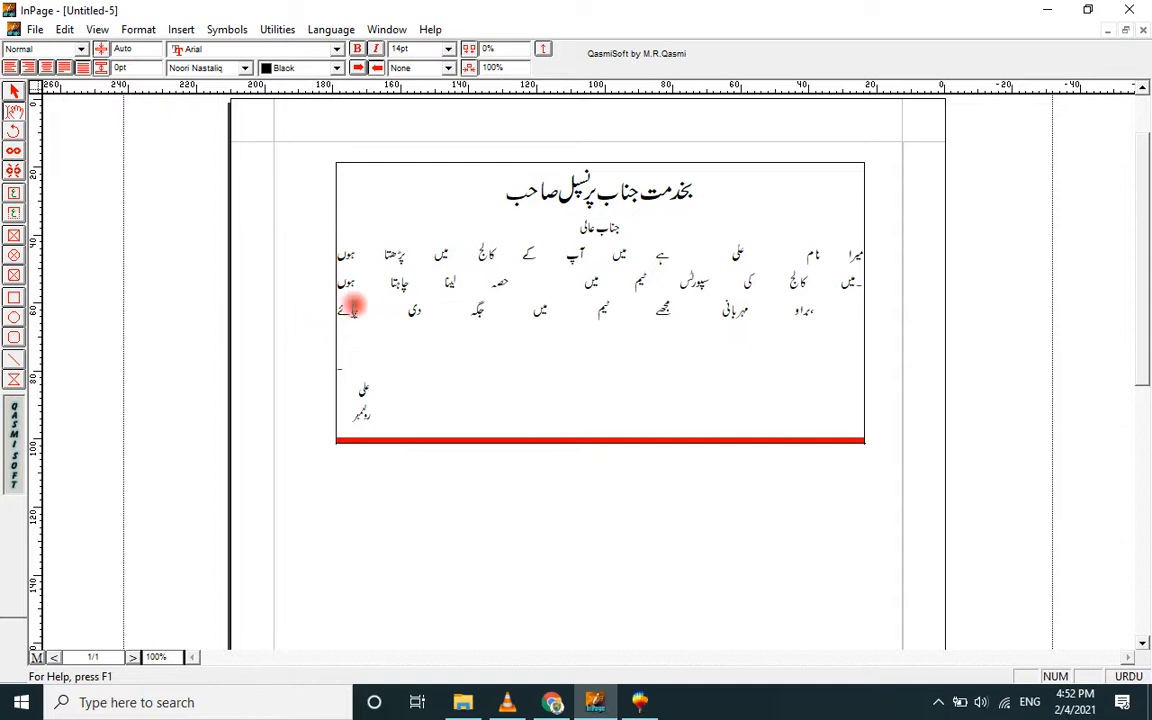
- Extend the application's text box downward to a height of about 97 mm, making room for the signature lines
left_click(15, 132)
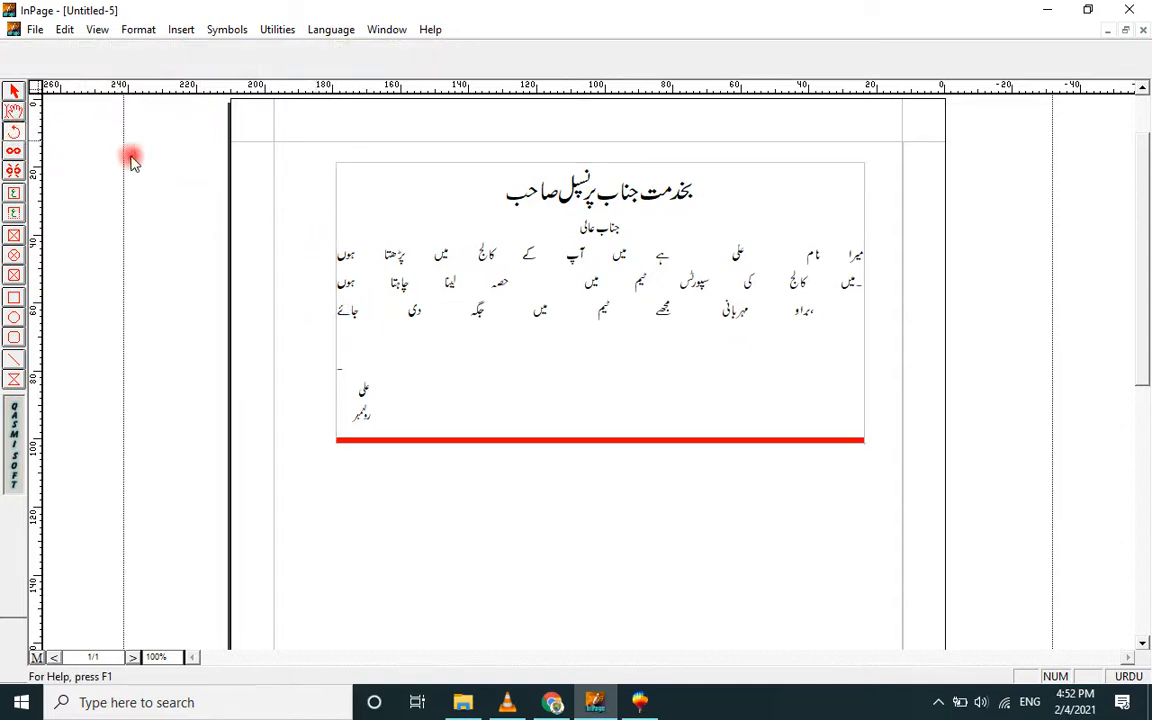
left_click(15, 91)
left_click(468, 316)
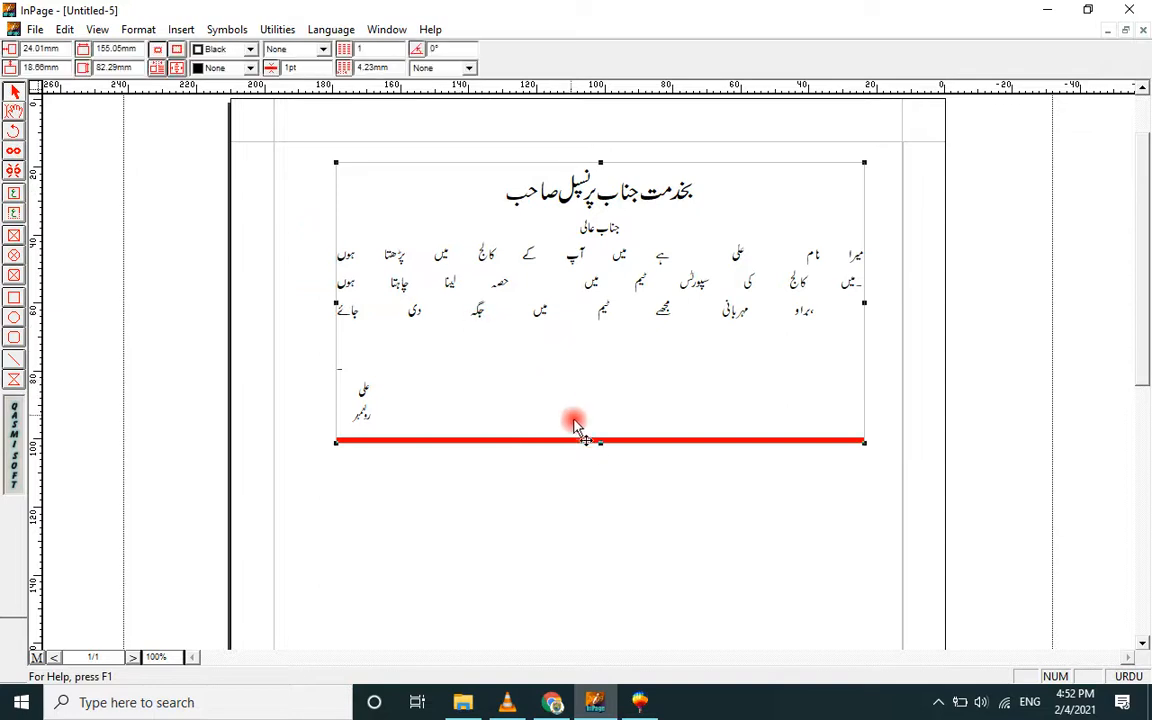
left_click_drag(601, 441, 607, 489)
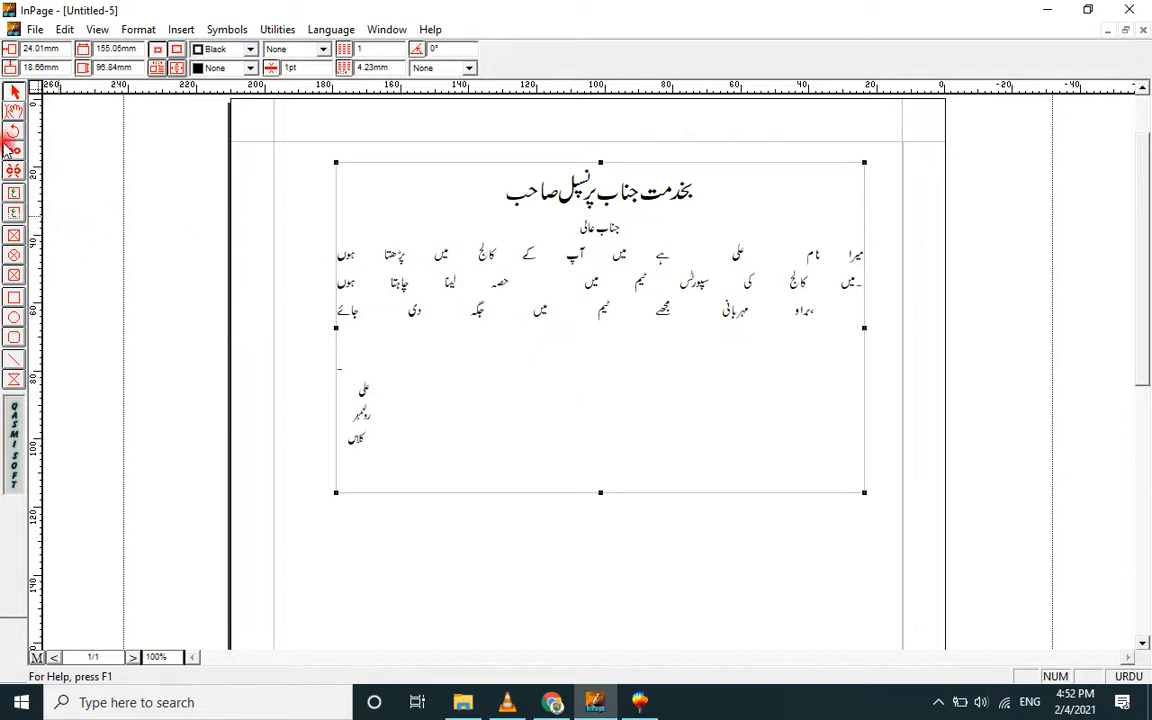
- Draw a second text box of nearly the same width directly below the application's text box
left_click(13, 111)
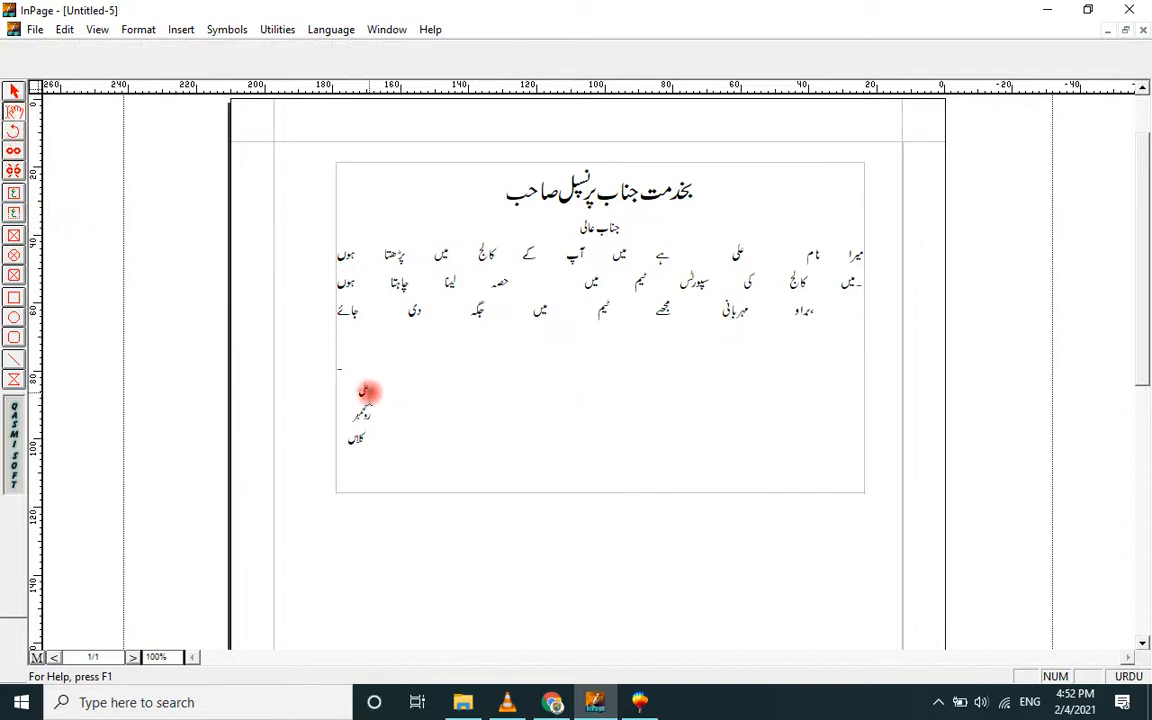
left_click(14, 195)
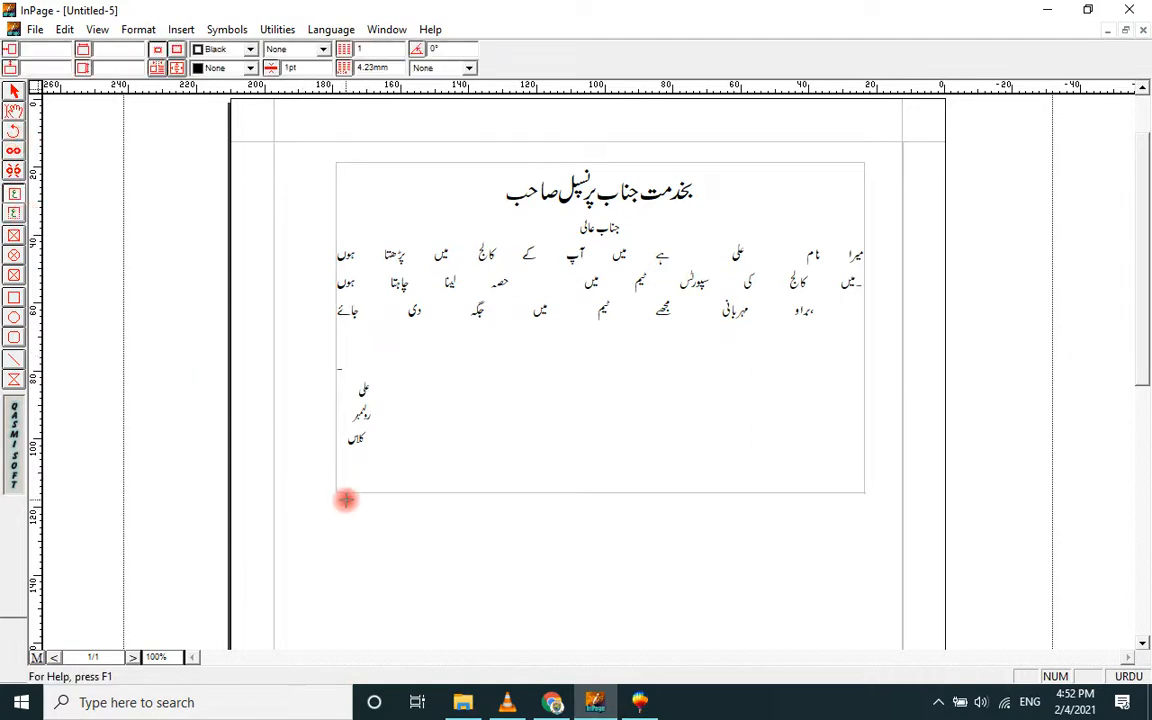
left_click_drag(342, 501, 860, 598)
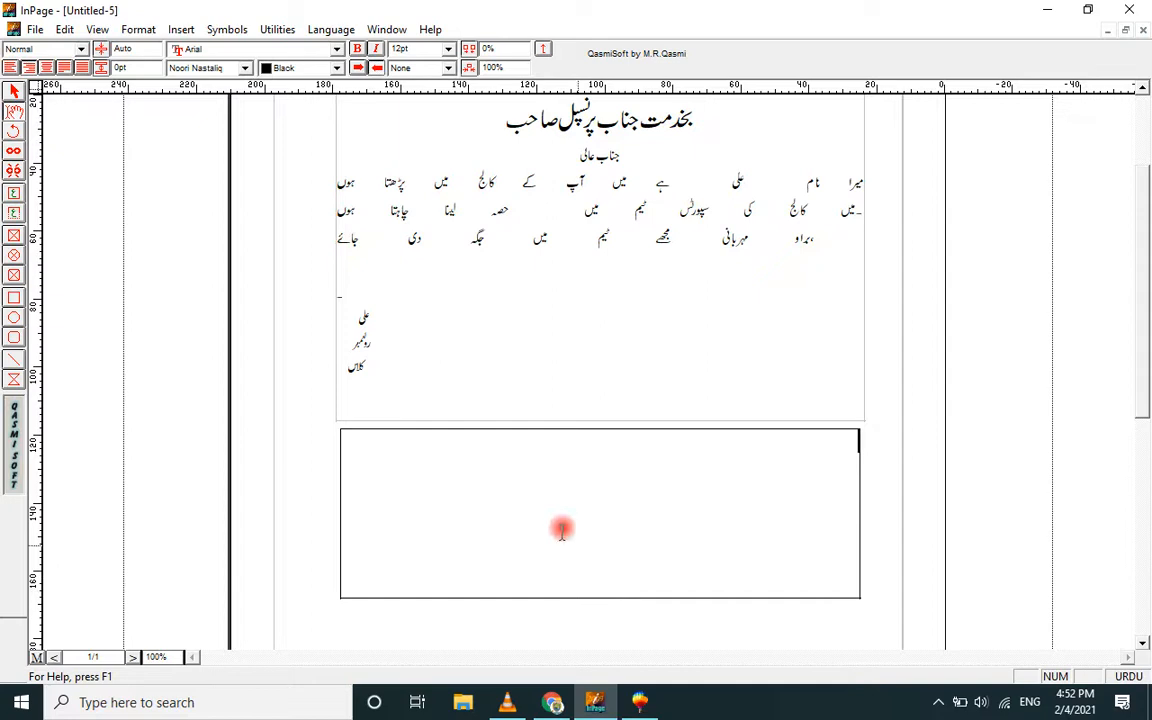
- Switch to Chrome and search Google for "allama iqbal" in a new tab, dismissing the battery warning
left_click(552, 702)
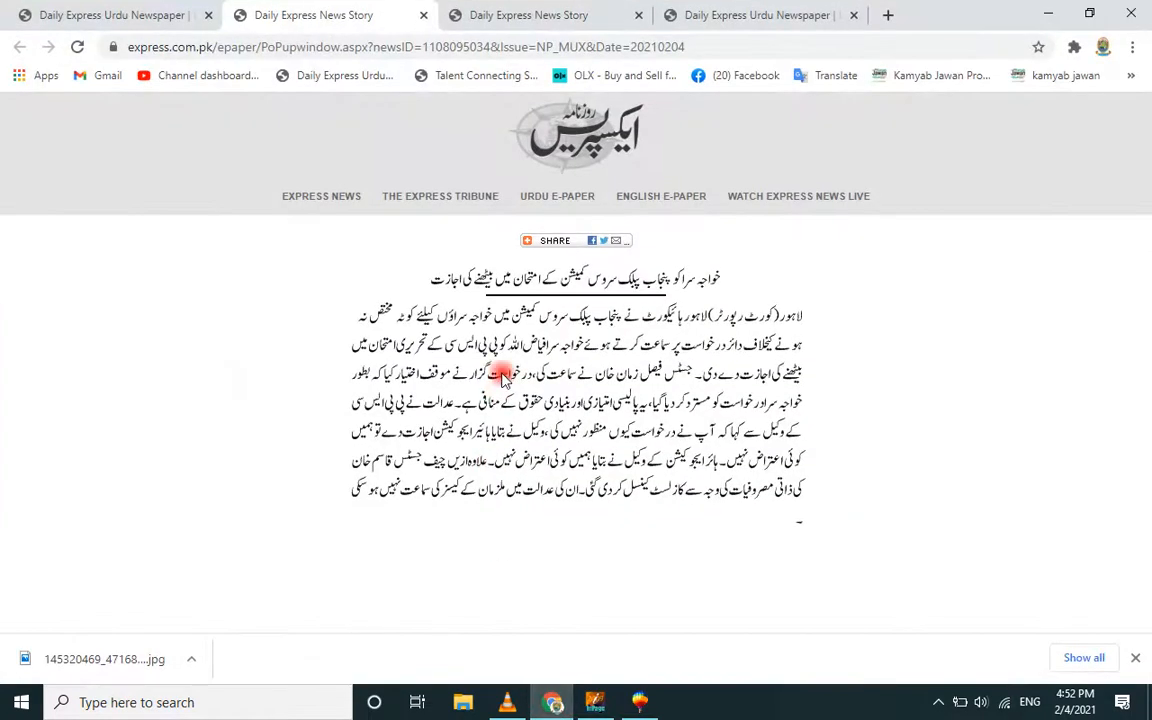
left_click(887, 15)
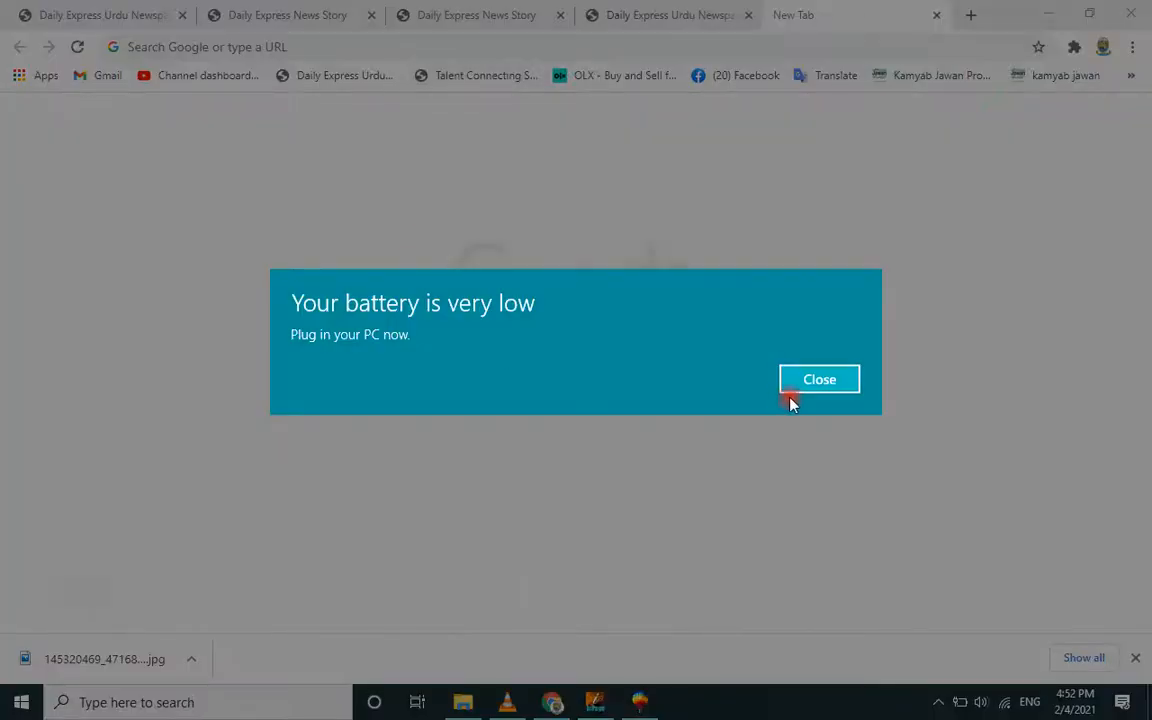
left_click(789, 392)
left_click(455, 373)
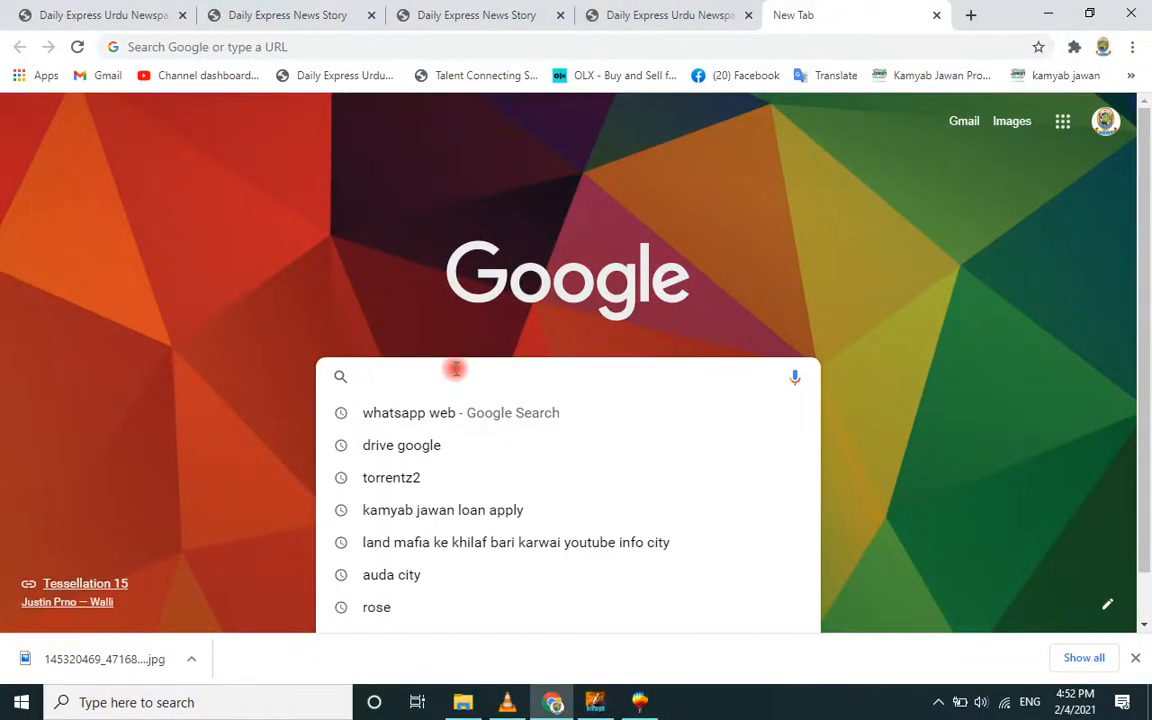
type("allama")
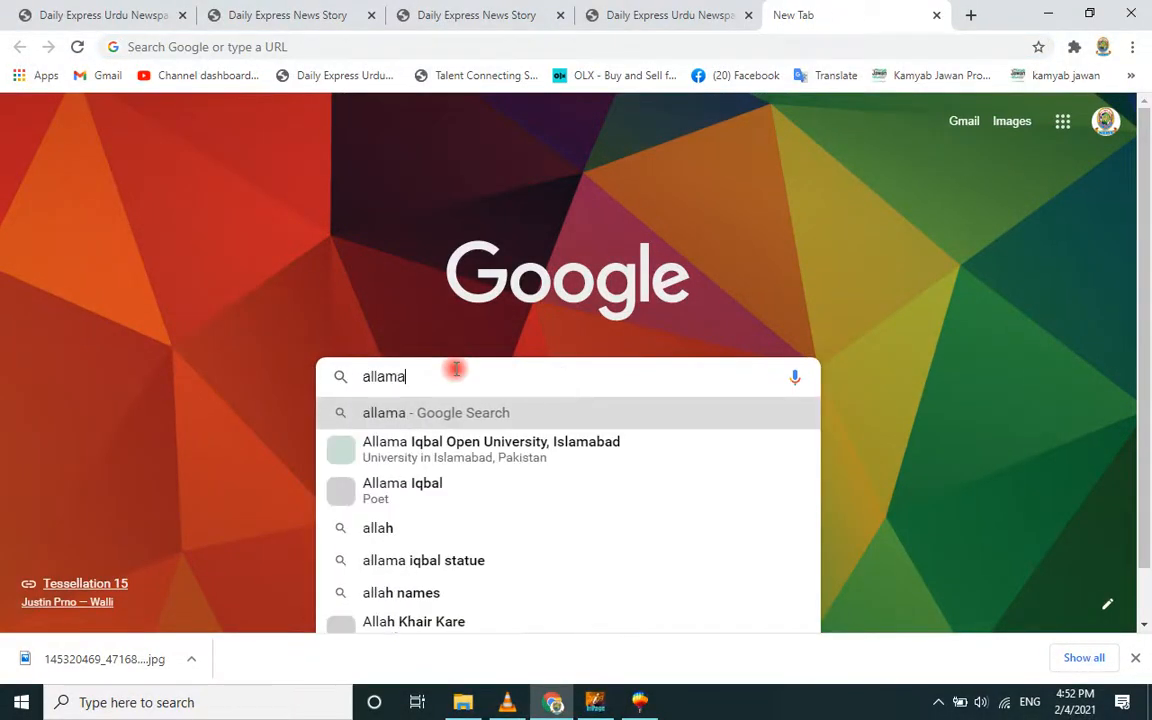
type(" iqbal")
key("BackSpace")
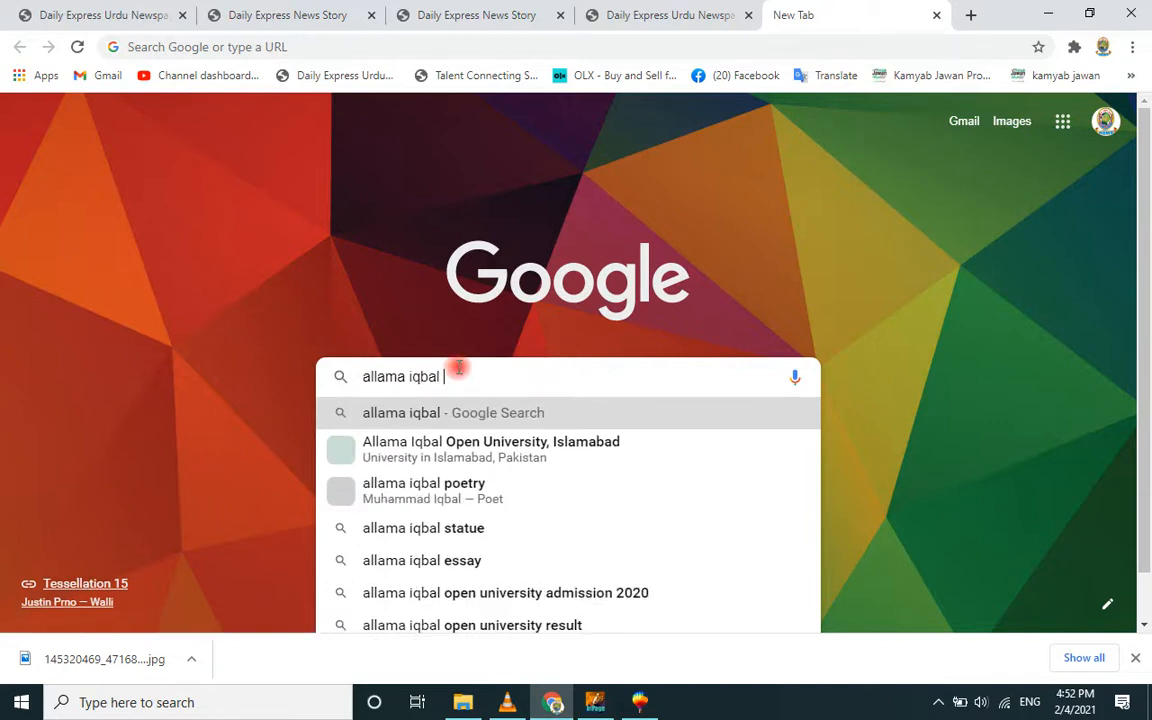
left_click(424, 411)
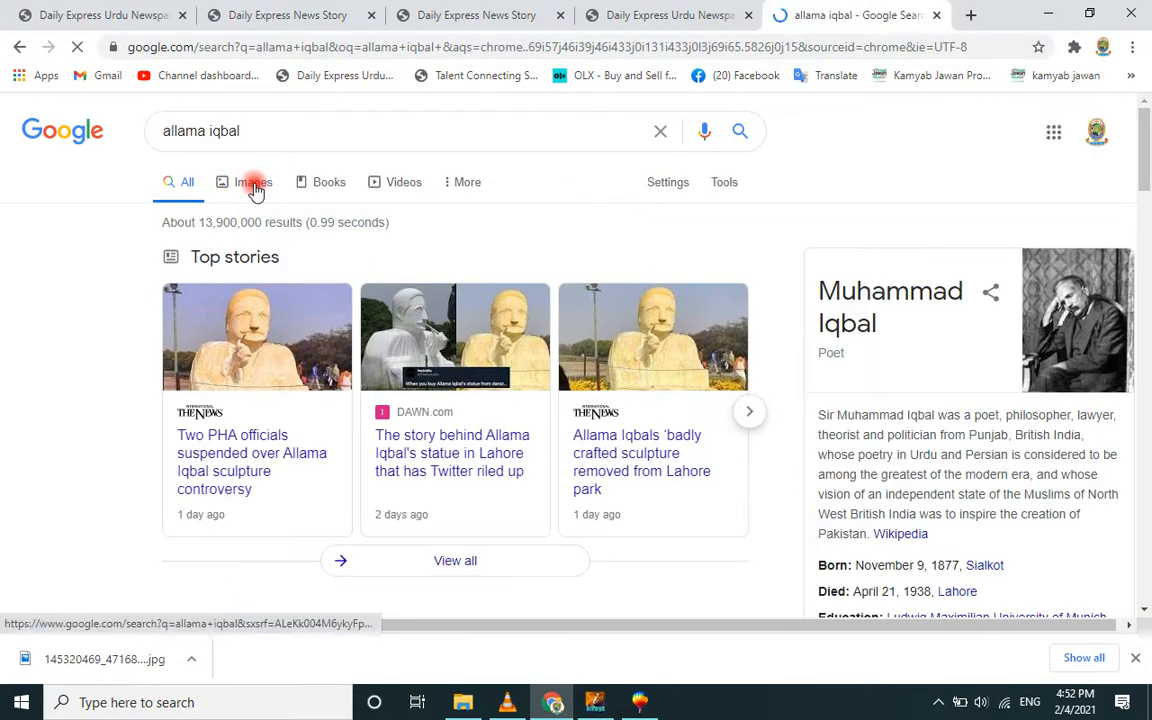
- Filter the image results by "shikwa" and open the preview of the mit.edu Shikwa Jawaab-e-Shikwa verses
left_click(254, 186)
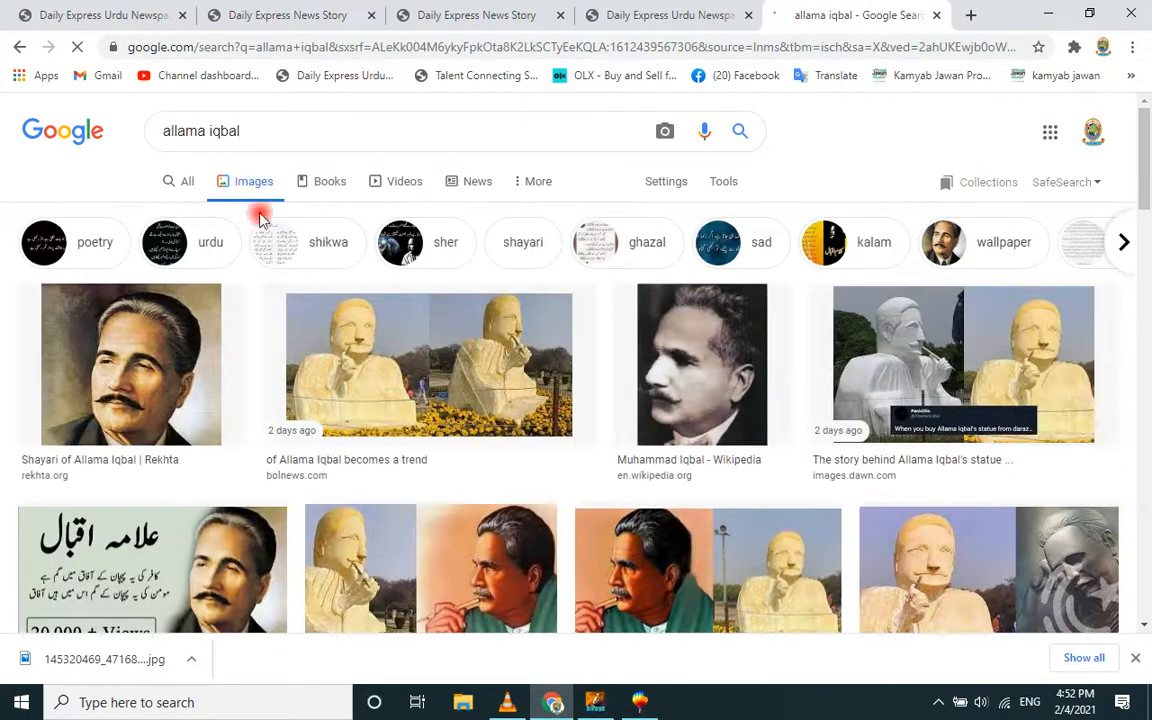
left_click(270, 239)
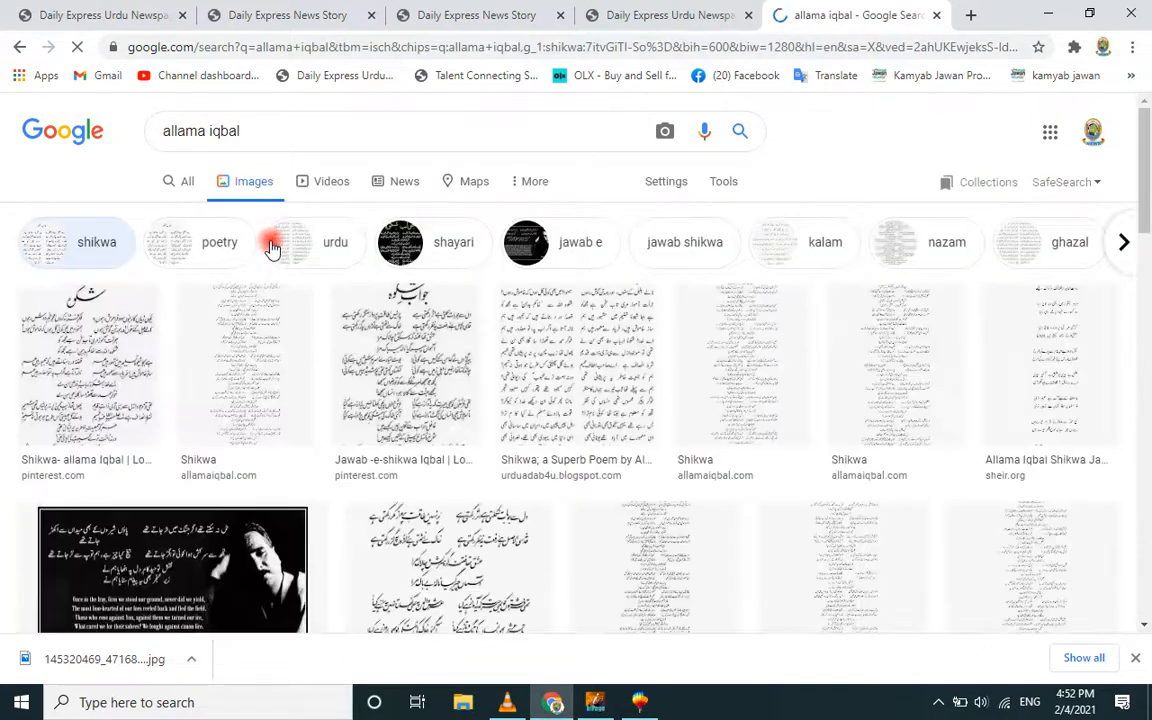
scroll(385, 348, "down", 3)
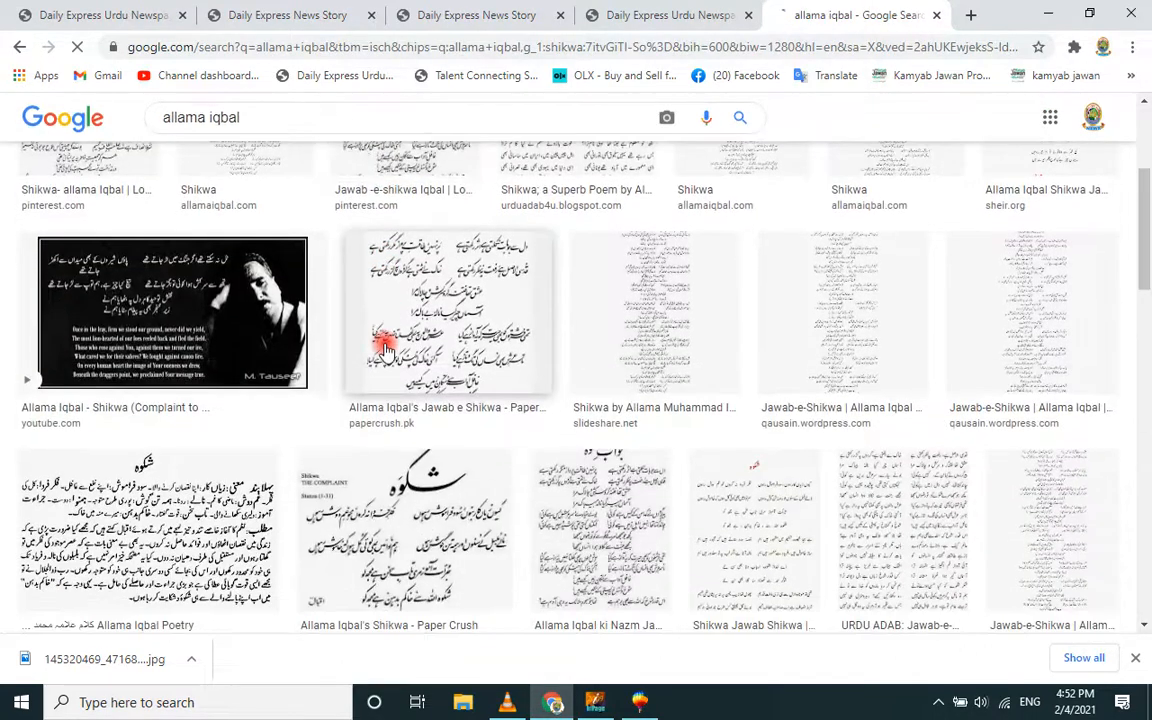
scroll(385, 348, "down", 4)
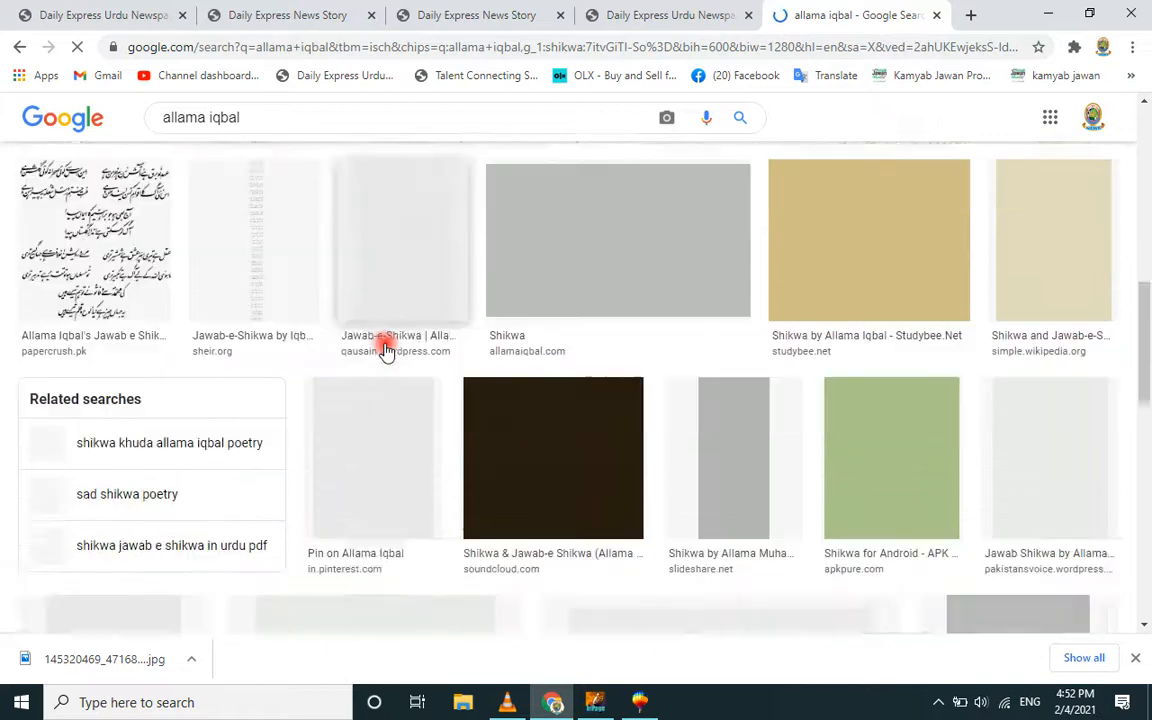
scroll(385, 348, "down", 2)
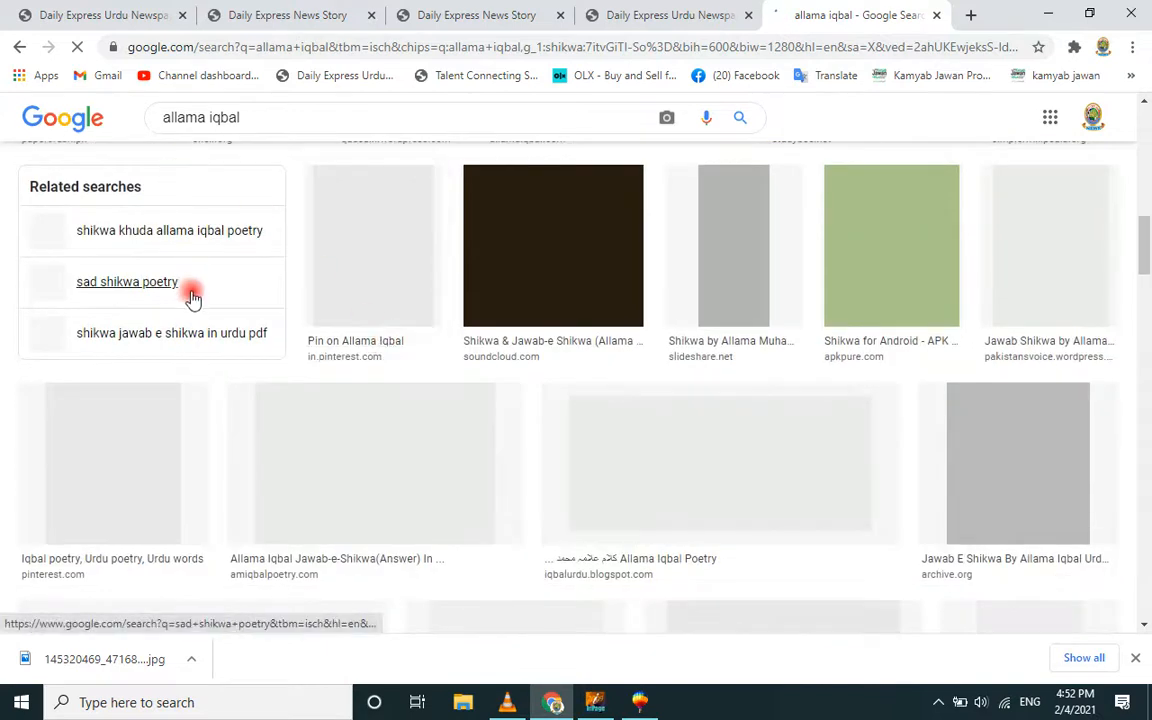
left_click(160, 288)
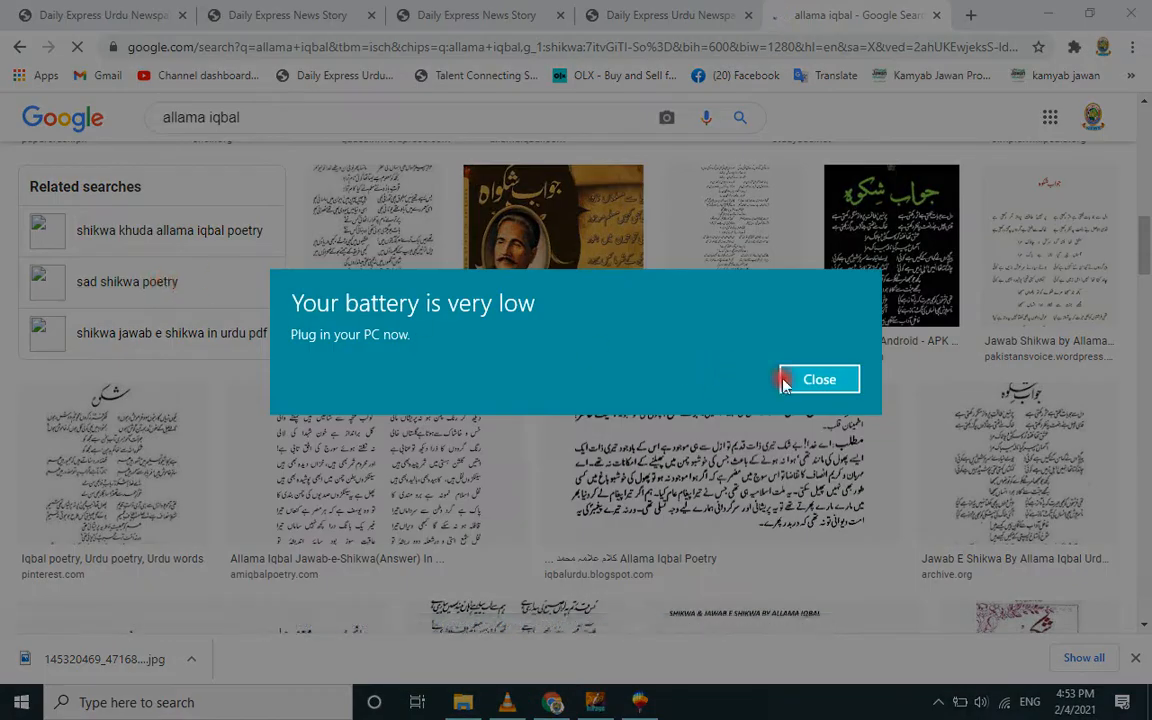
left_click(825, 382)
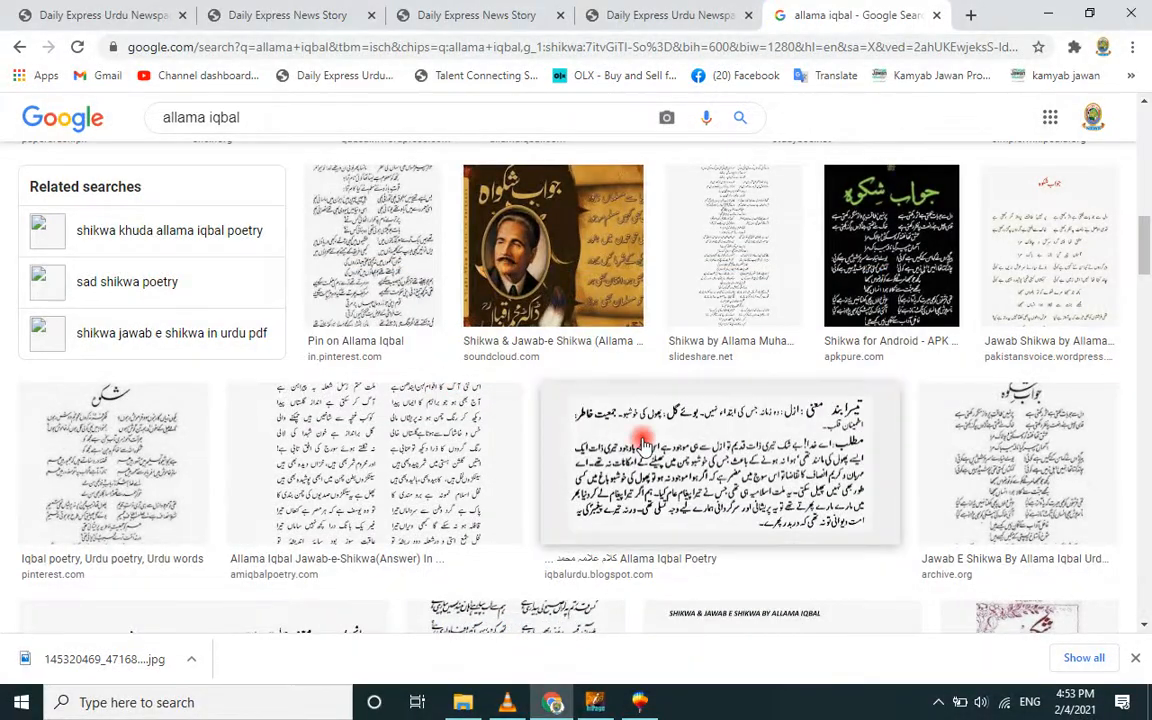
scroll(641, 440, "down", 4)
scroll(288, 378, "down", 2)
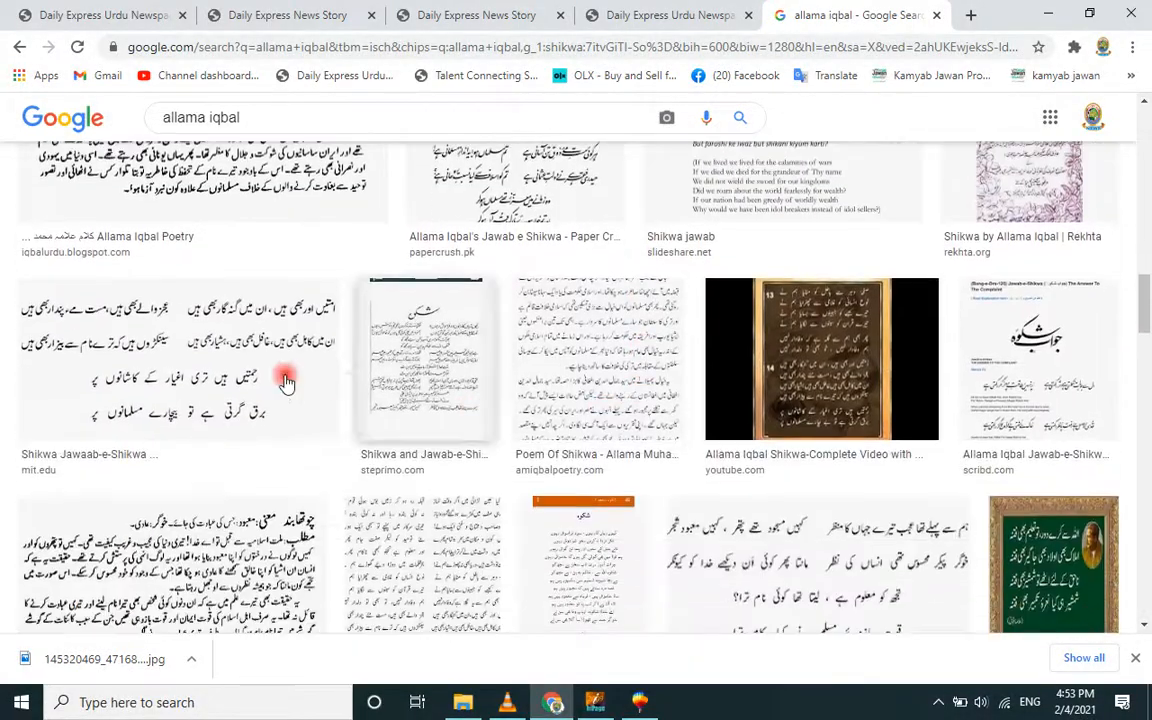
left_click(215, 352)
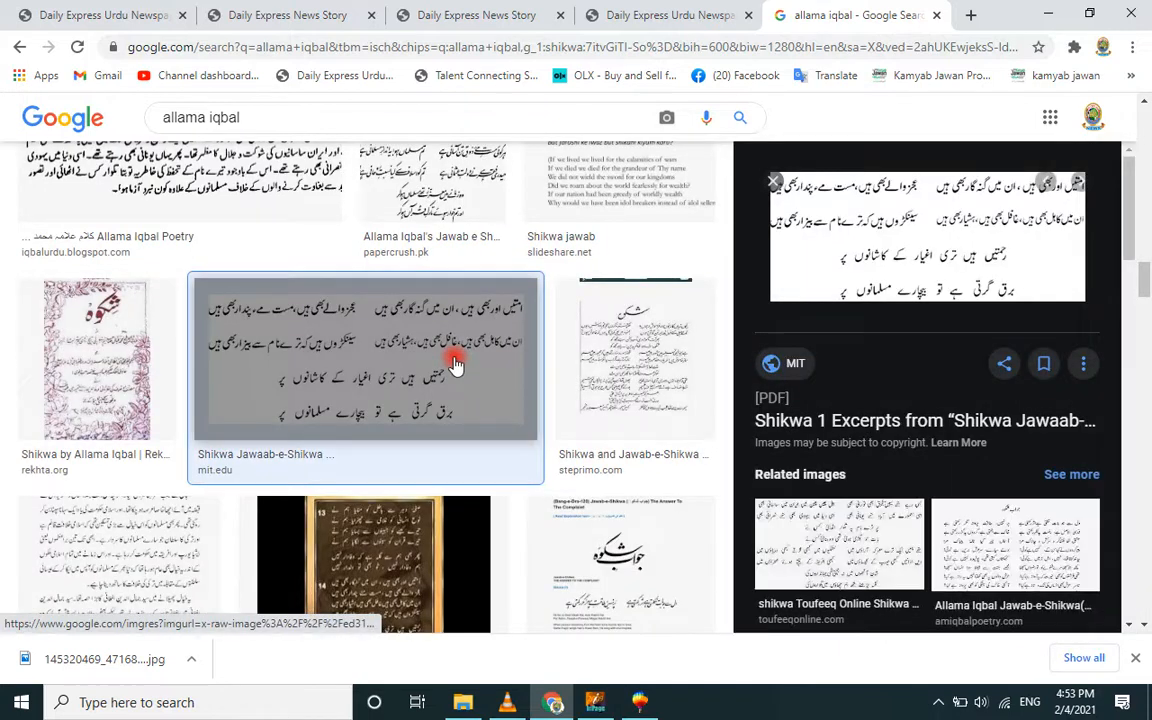
left_click(481, 380)
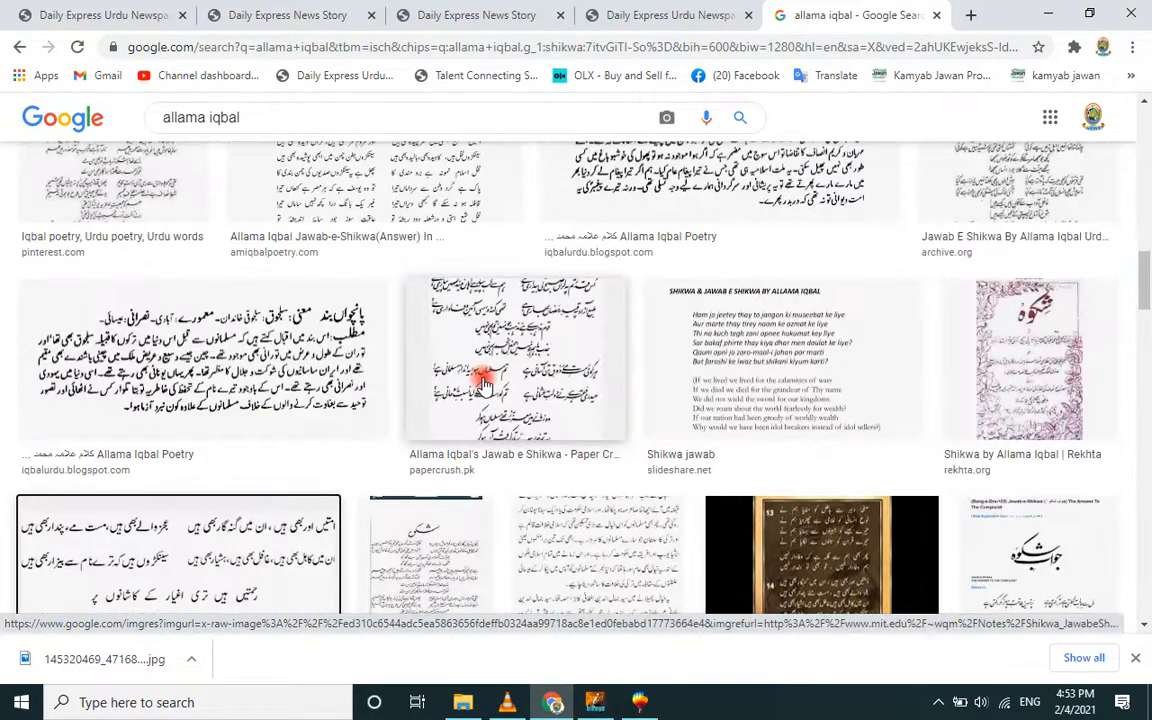
left_click(290, 515)
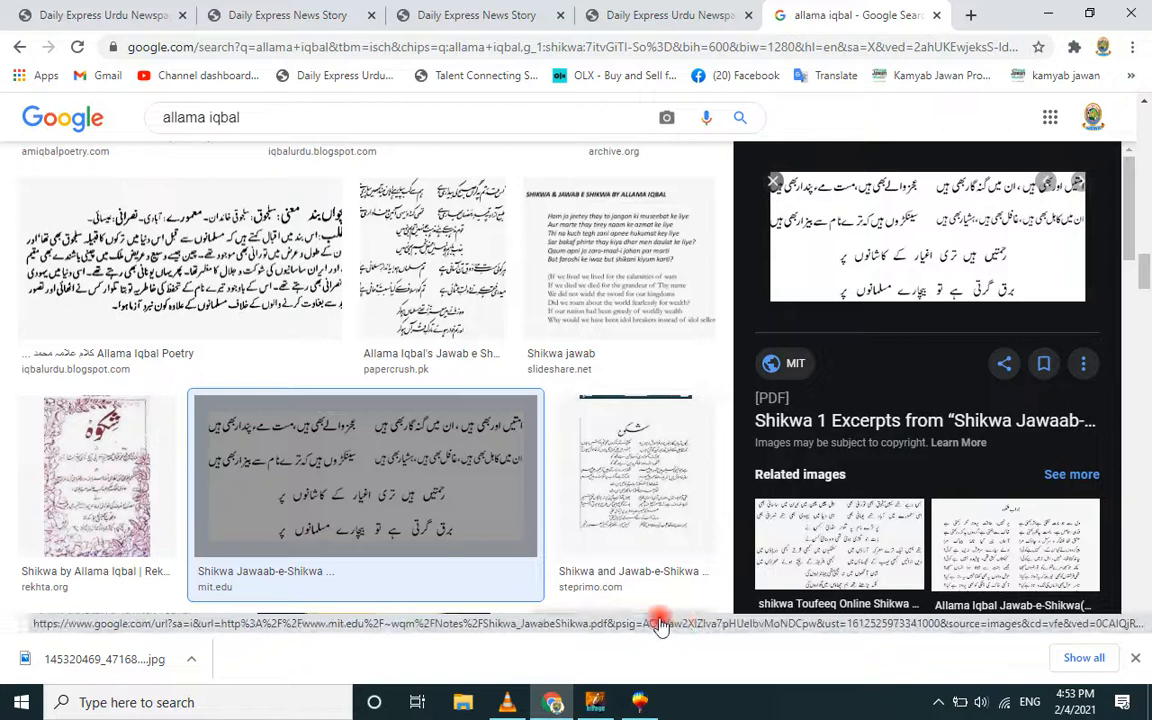
- Switch back to InPage and enter the verse line "امتیں اور بھی ہیں ان میں گنہگار بھی ہیں" in the new text box
left_click(595, 702)
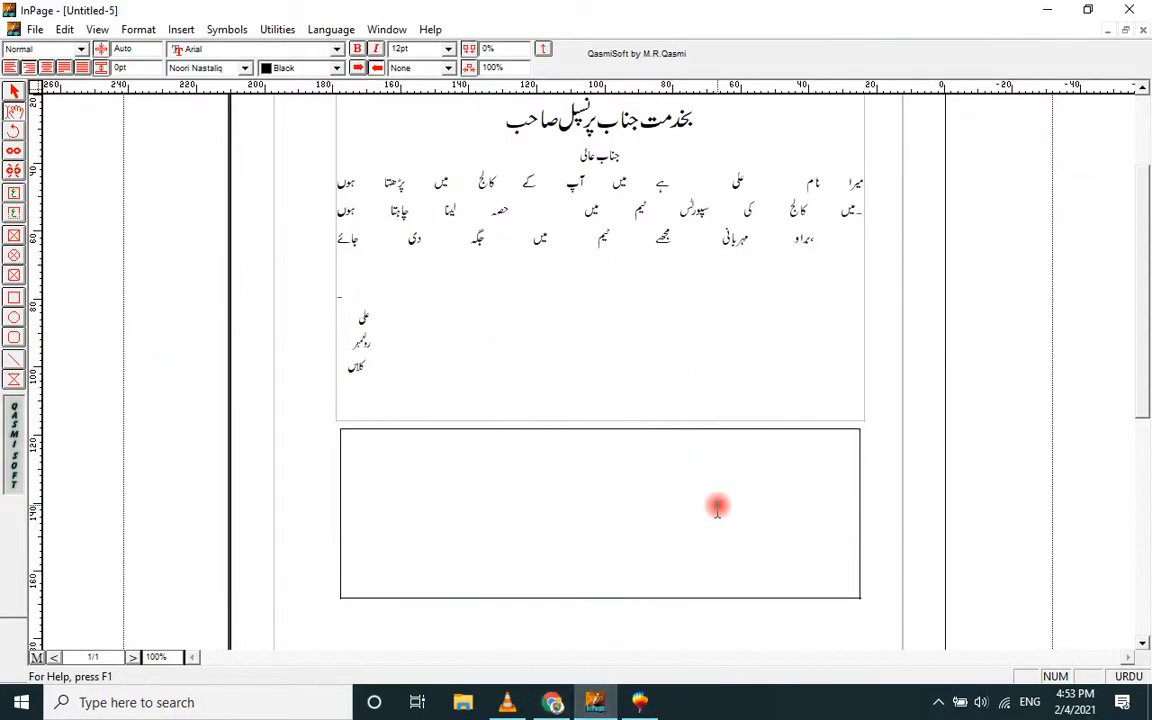
type("م")
type("حتر")
type("م")
key("BackSpace")
type("م")
type("ور")
type("گی")
type("یں")
type(" ان میں")
type(" ک")
type("گنہ")
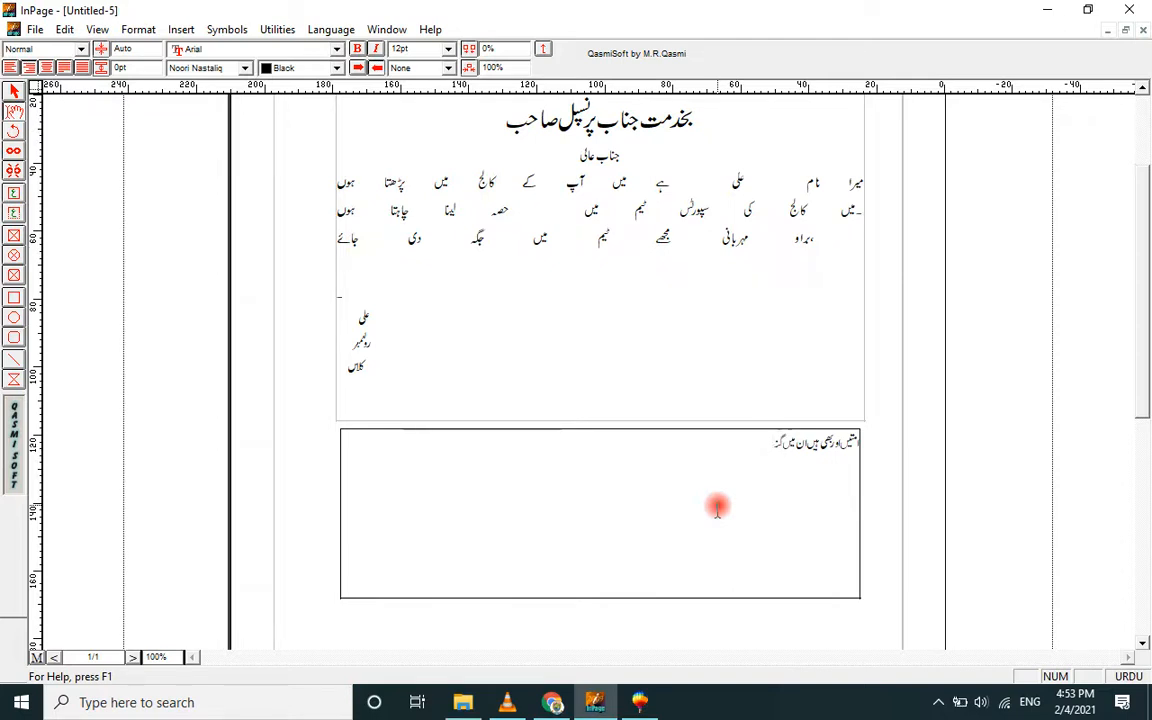
type("گار بھی ہیں")
- Check the verse image in Chrome and add the second line "عجز والے بھی ہیں مست بھی ہیں پندار بھی ہیں" in InPage
left_click(553, 702)
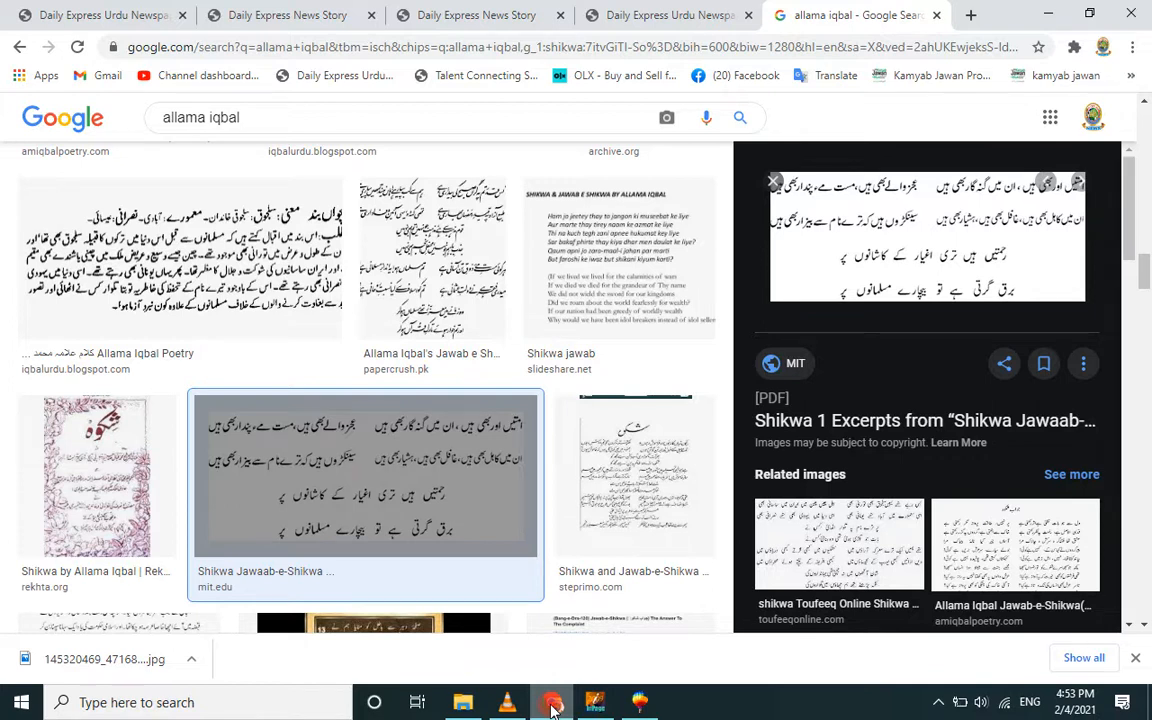
left_click(553, 704)
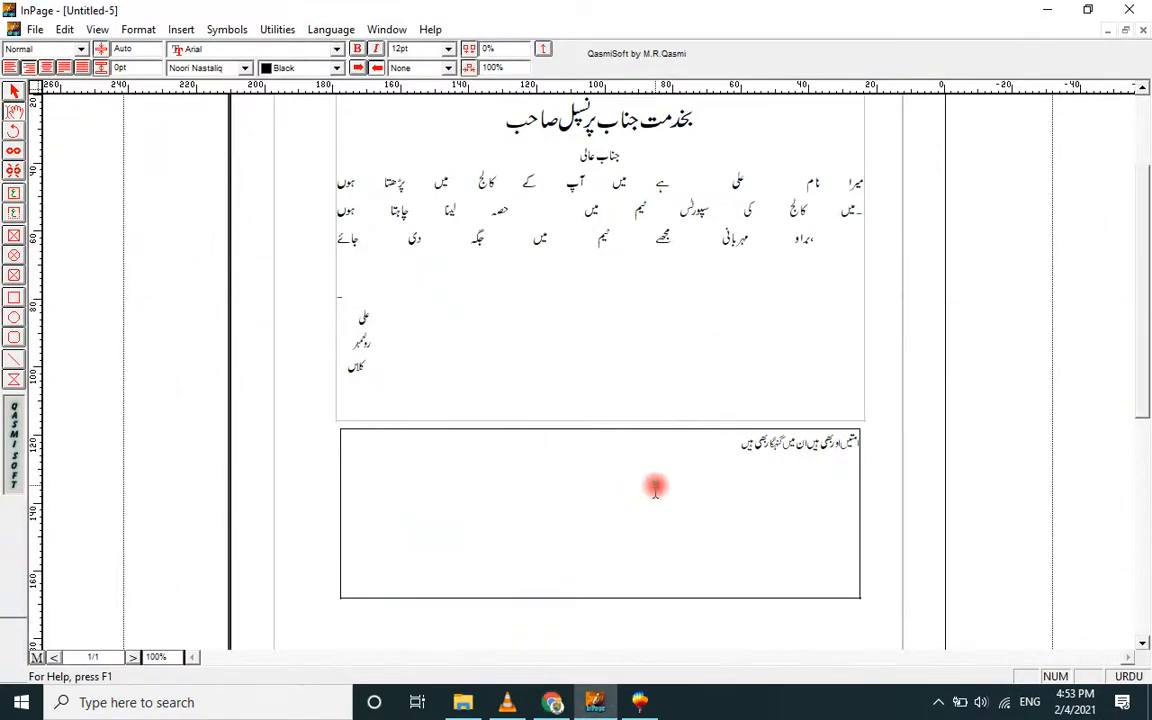
type("ع")
type("جز")
type(" والے")
type(" بھی")
type(" ہیں")
type(" مست بھ")
type("ی ہیں")
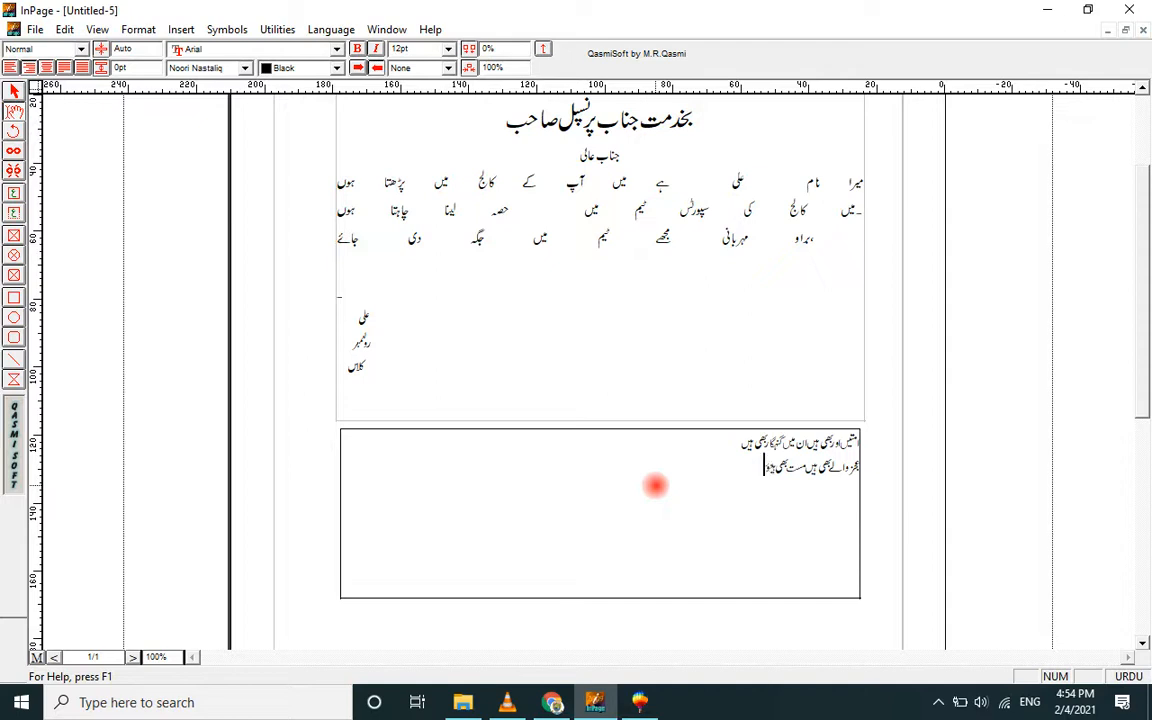
key("BackSpace")
type("ں پندار بھی ہیں")
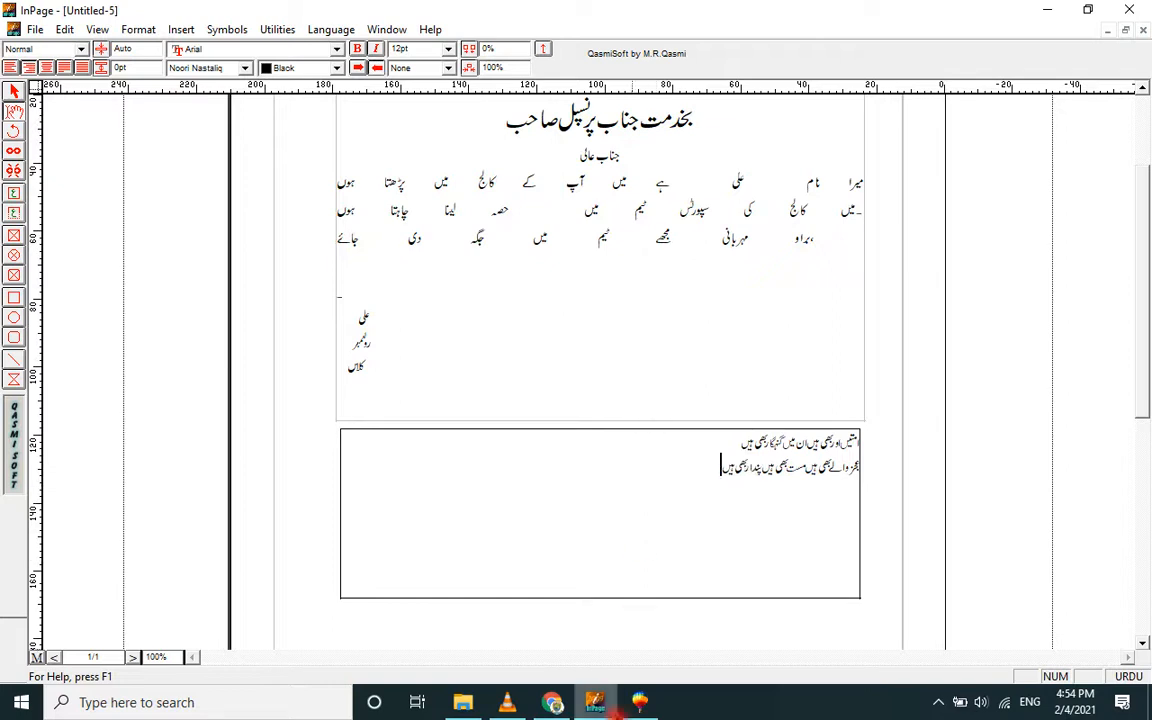
- Consult the verse image in Chrome again and start the third verse line in InPage with "ان میں"
left_click(557, 705)
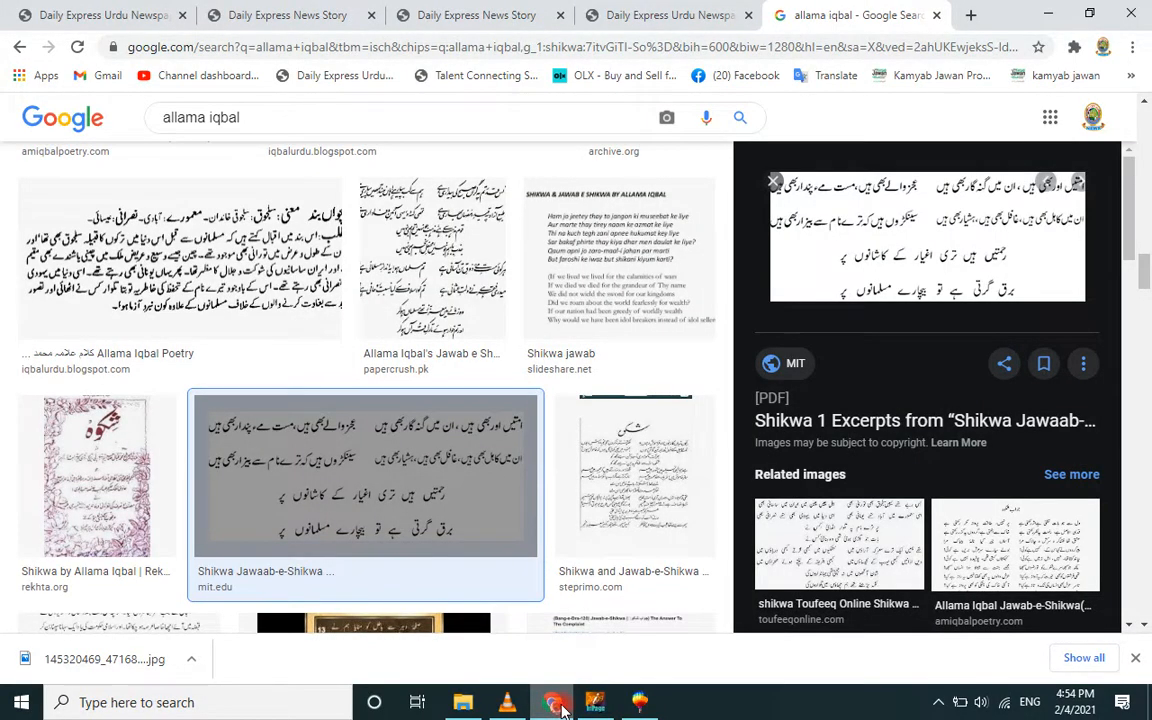
left_click(561, 708)
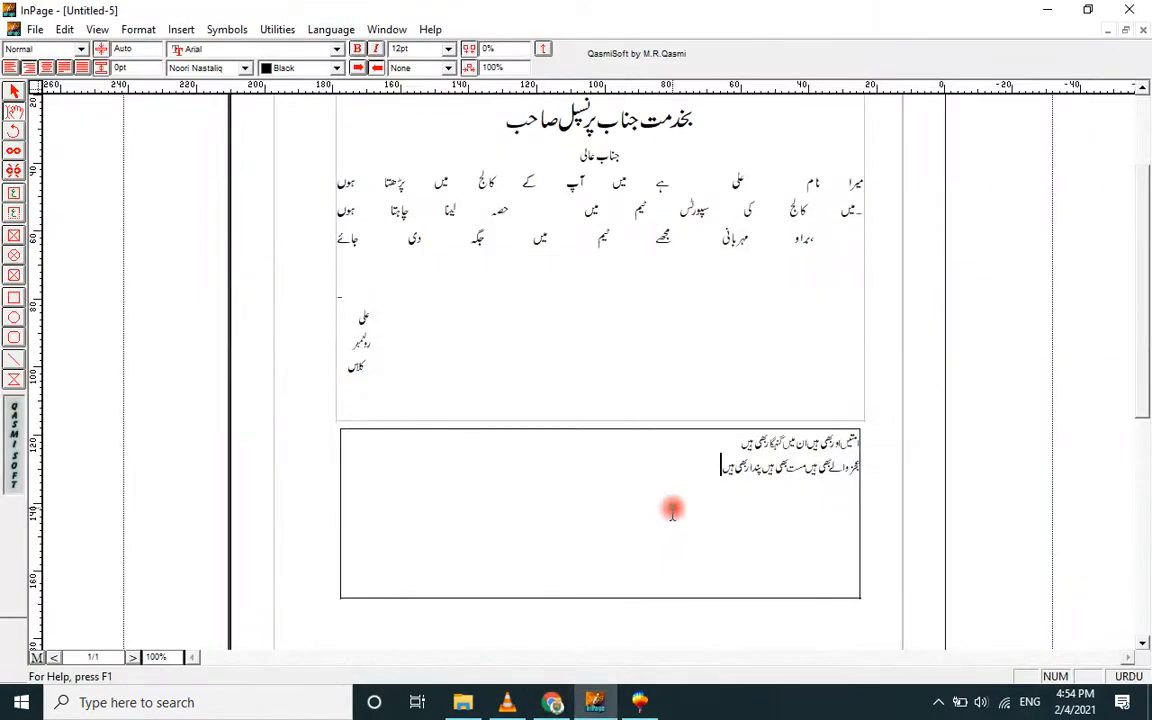
key("Return")
type("ان")
type(" کی")
type("ں")
- Recheck the verse image in Chrome and continue the third line in InPage with "کاہل بھی ہیں غافل بھی ہیں"
left_click(555, 704)
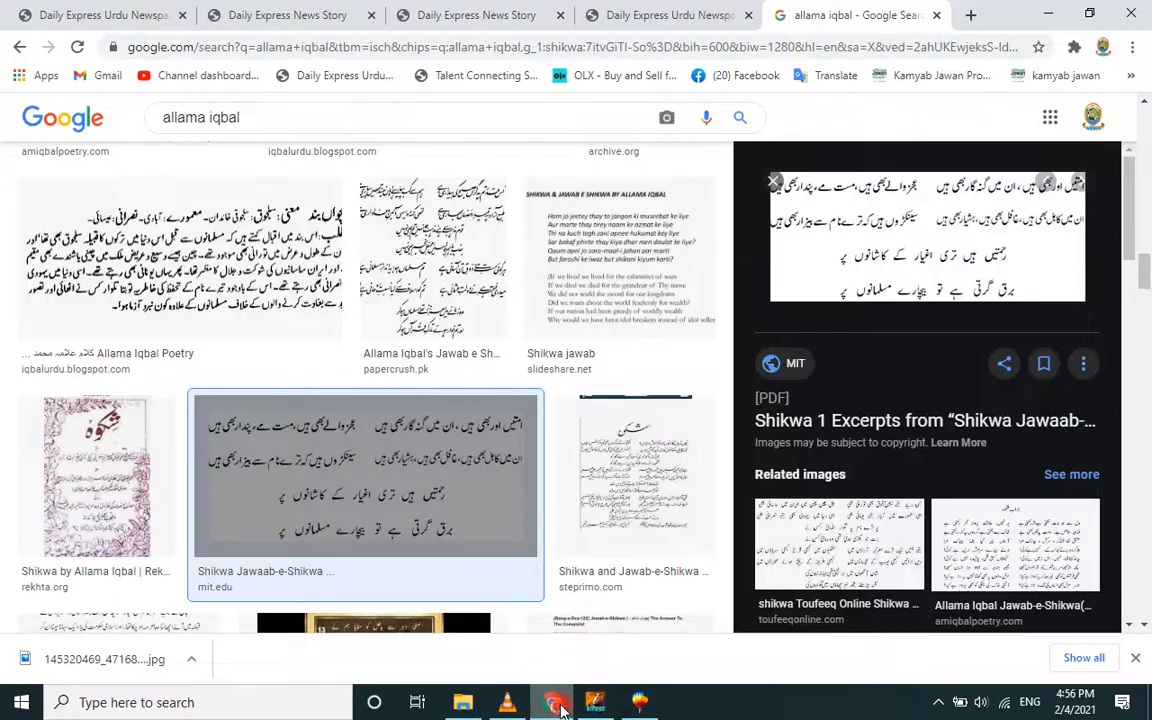
left_click(560, 707)
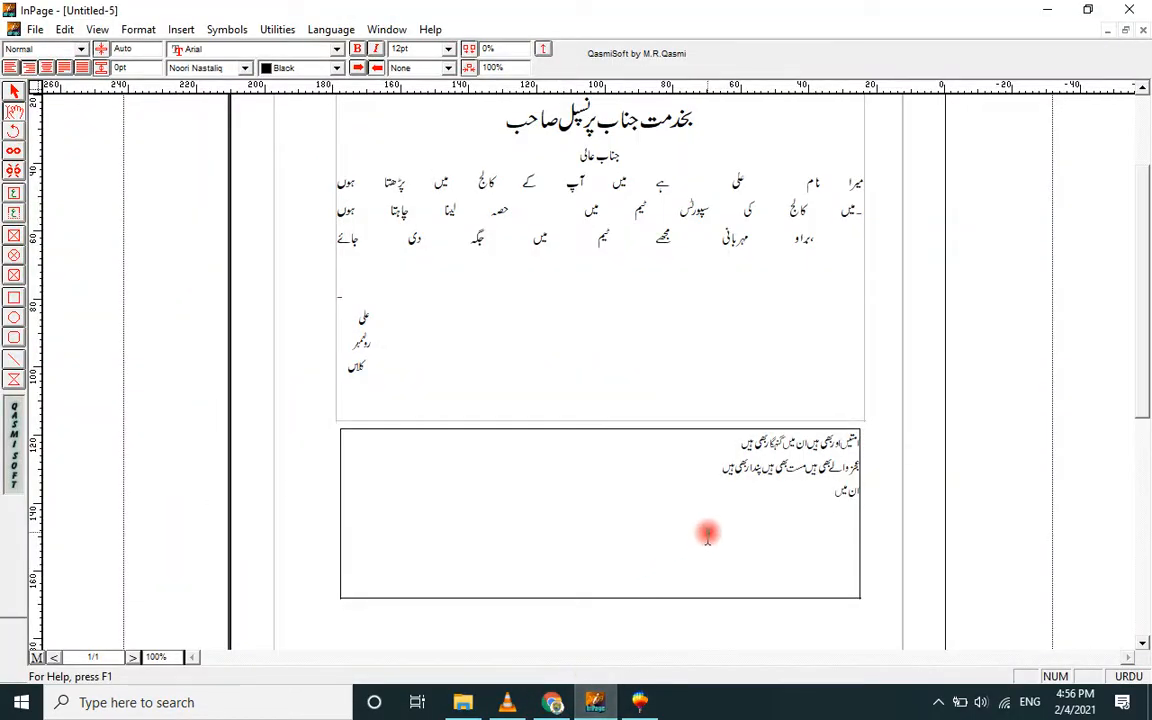
type("کاہ")
type("ی")
type(" بھی ہی")
type("ں")
type(" گافل")
type(" بھی ہی")
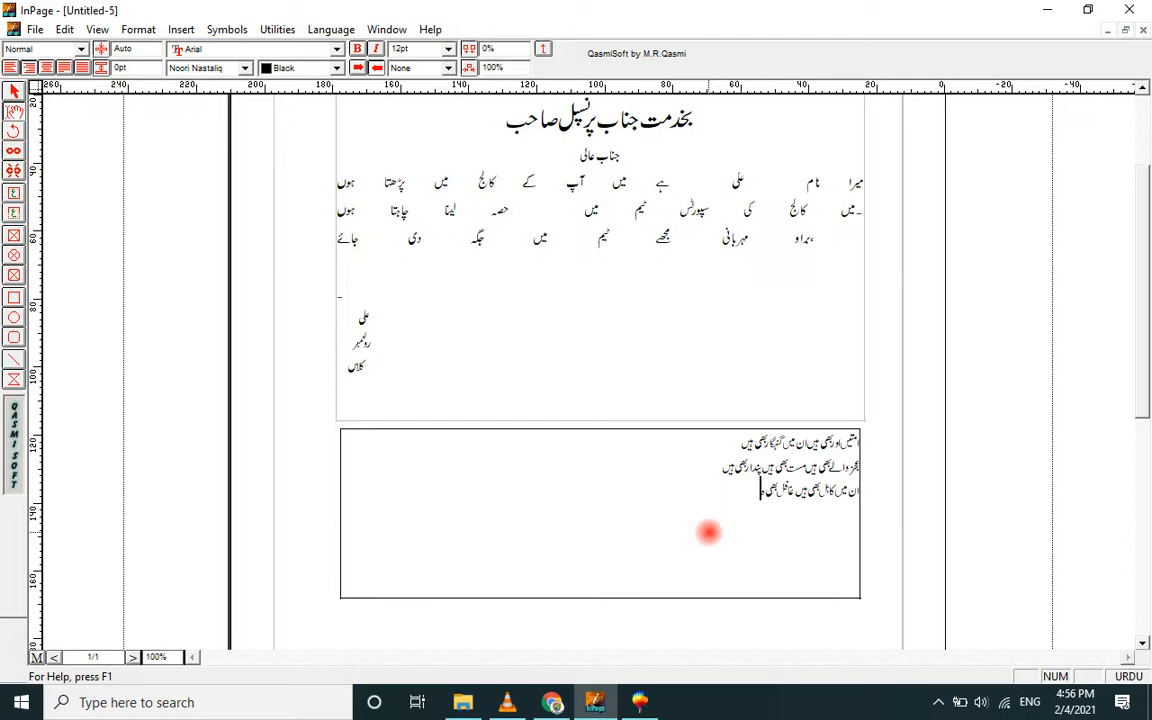
type("ں")
- Finish the third verse line with "ہشیار بھی ہیں", correcting the spelling of "ہشیار"
key("BackSpace")
type("ہشار")
key("BackSpace")
key("BackSpace")
type("یر")
key("BackSpace")
type("ار")
key("BackSpace")
type("بھی ہیں")
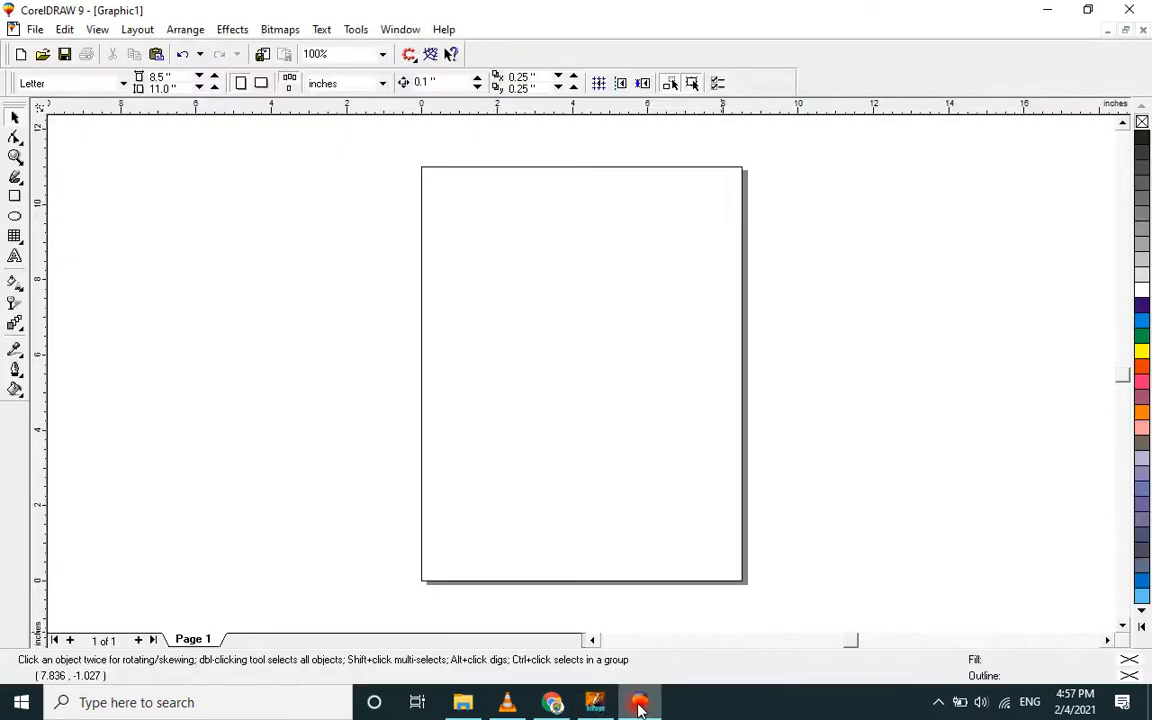
- Check the verse image in Chrome and add the fourth line "سینکڑوں ہیں تیرے نام سے بیزار بھی ہیں" in InPage
left_click(552, 703)
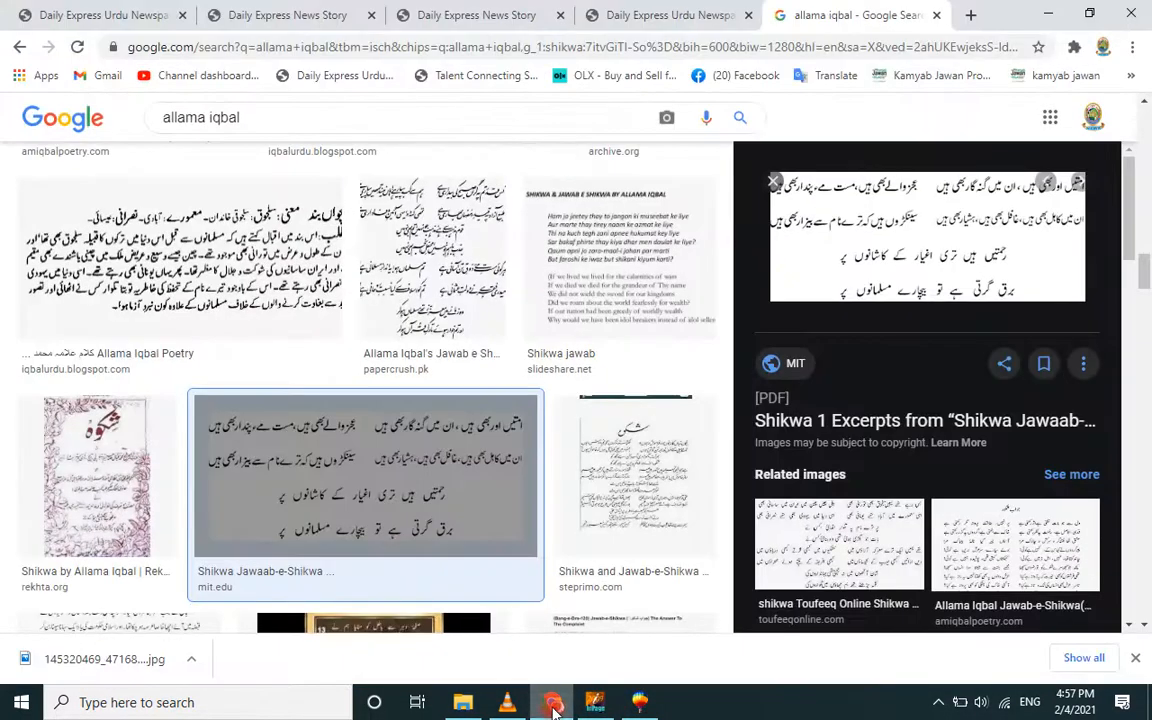
left_click(552, 703)
key("Return")
type("سین")
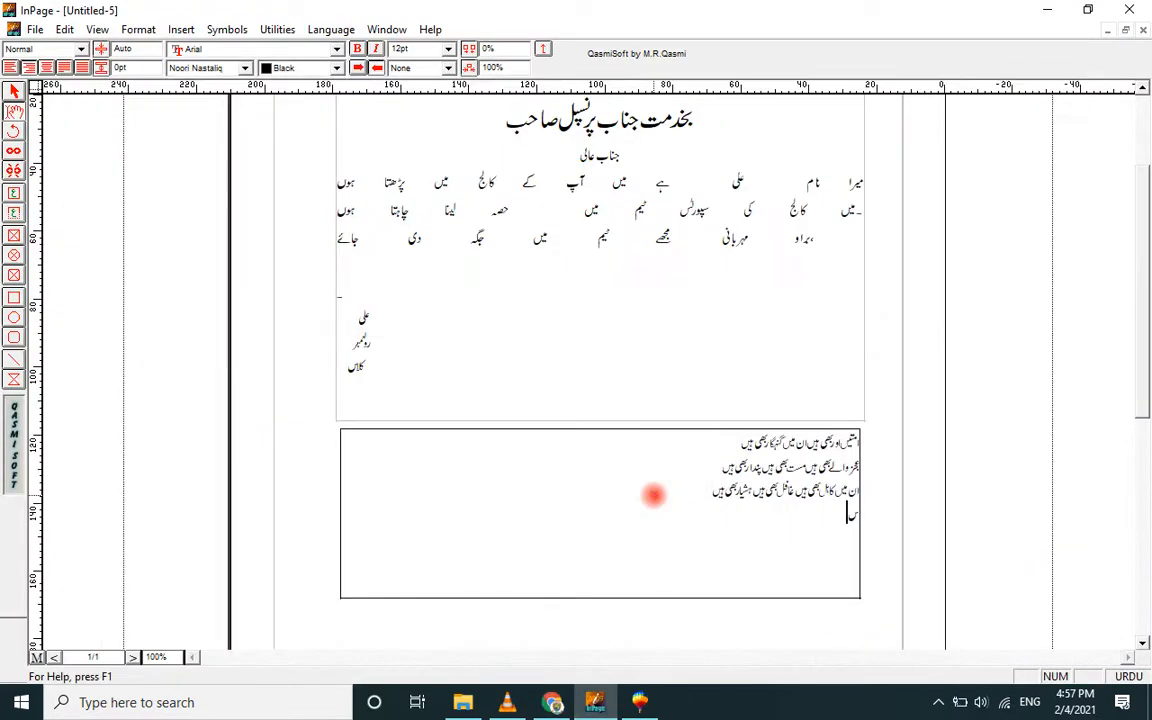
type("کڑ")
key("BackSpace")
type("ڑوں ہیں تیرے نام سے با")
type("زار بھی")
key("BackSpace")
key("BackSpace")
type("ی")
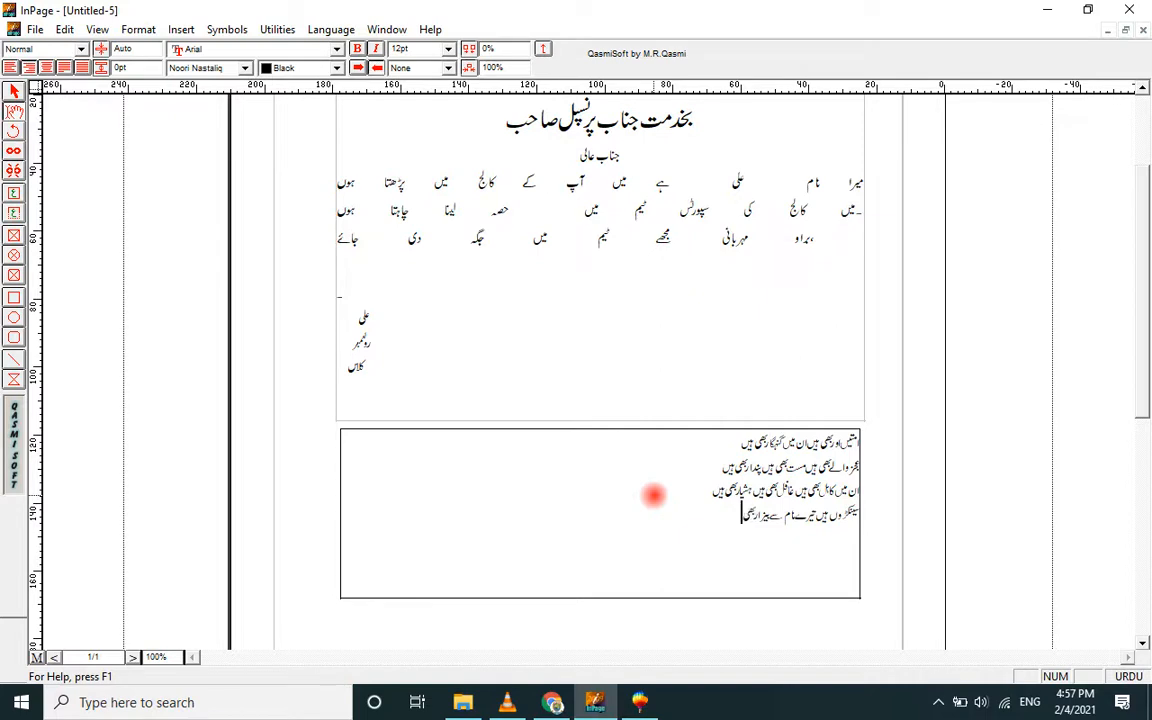
type(" ہیں")
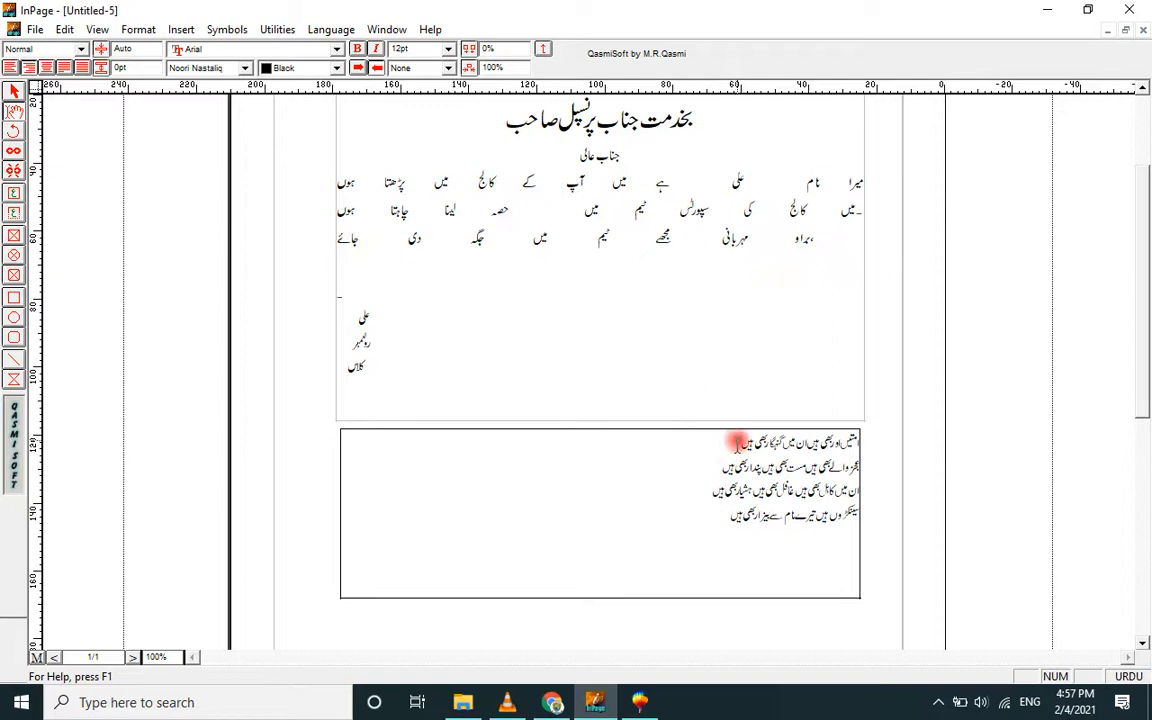
- Narrow the verse text box to about 93 mm wide by moving its left edge inward
left_click_drag(728, 464, 858, 460)
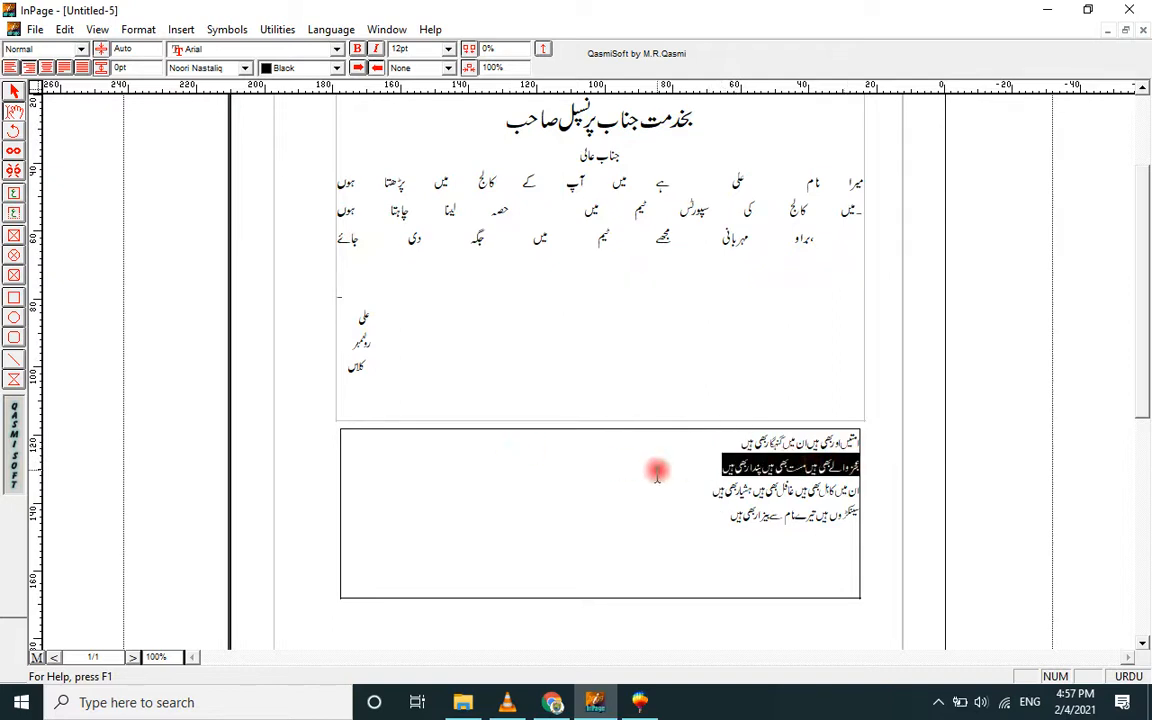
left_click(14, 90)
left_click(455, 472)
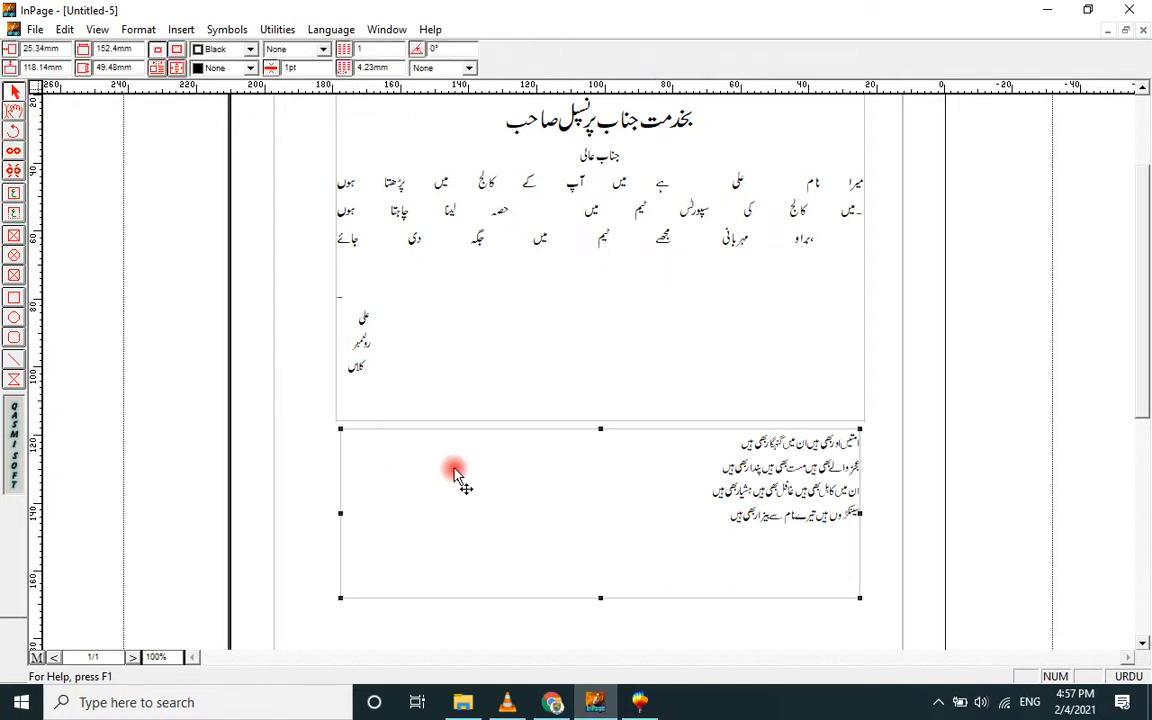
left_click_drag(341, 514, 545, 518)
- Left-align the second and fourth verse lines in the lower text box
left_click(14, 110)
left_click_drag(722, 465, 867, 463)
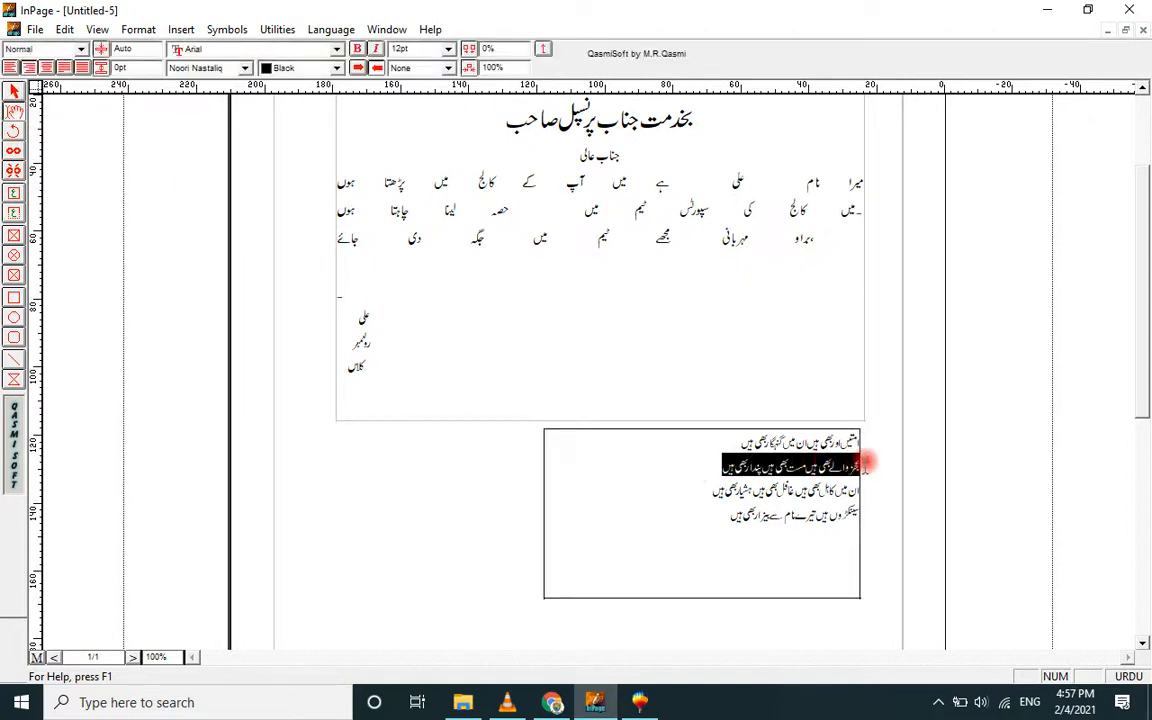
left_click(13, 69)
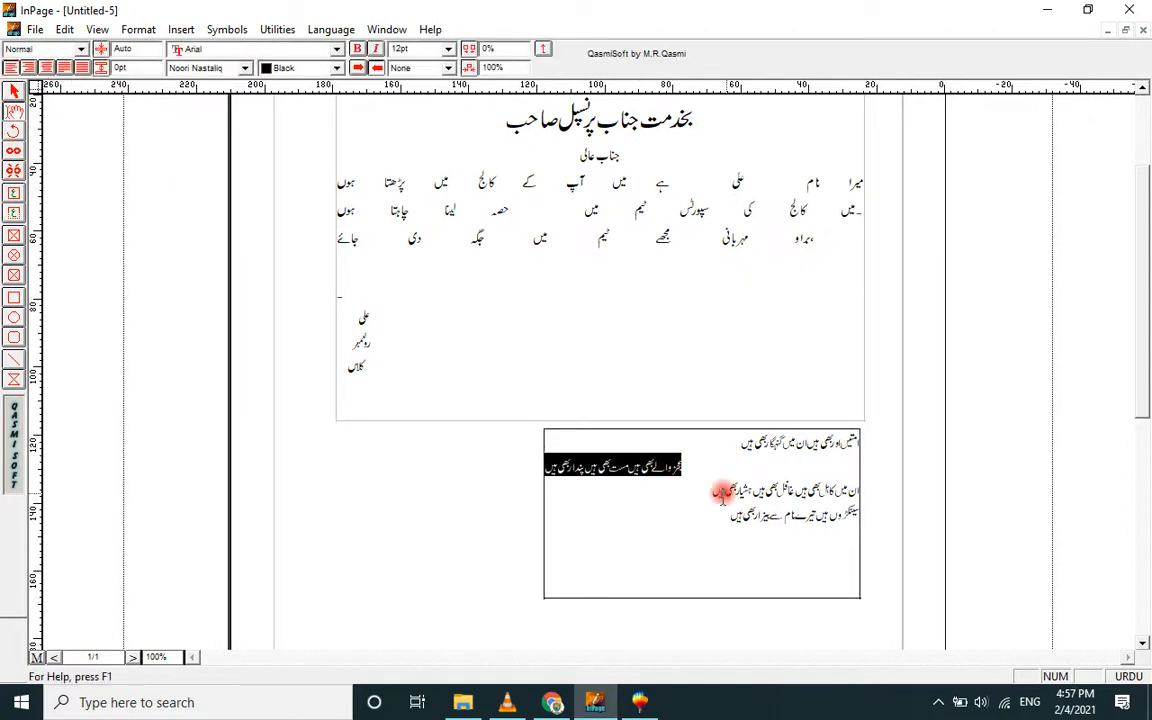
left_click_drag(729, 514, 858, 514)
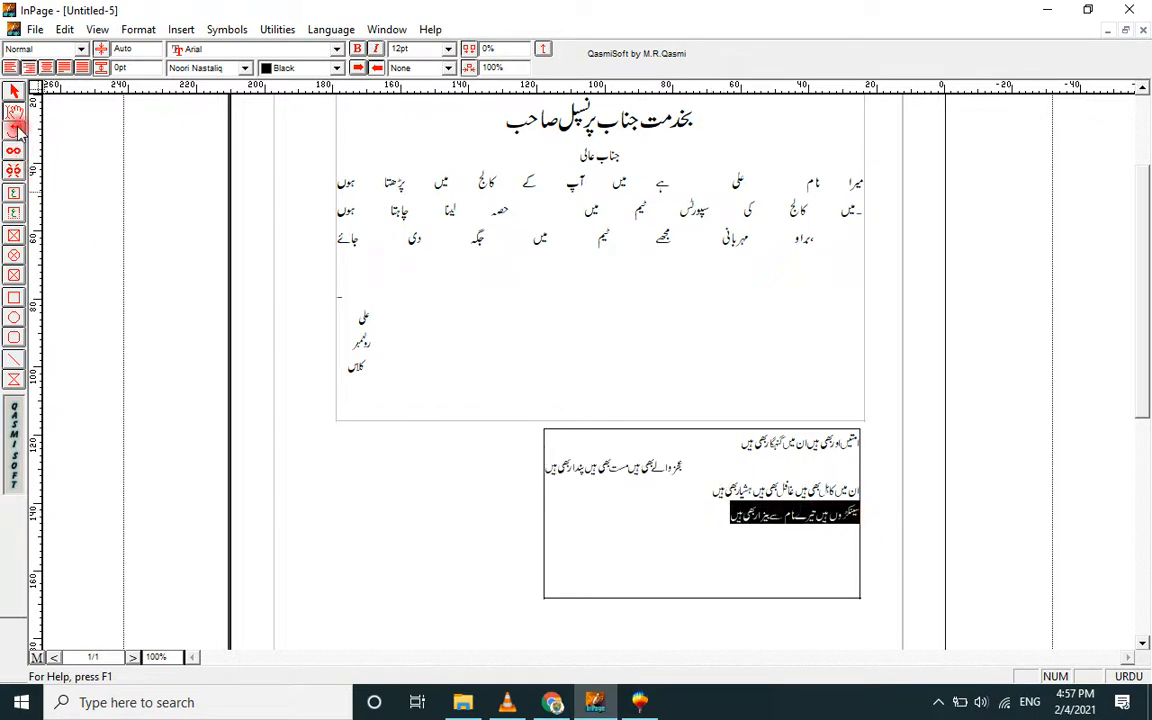
left_click(13, 70)
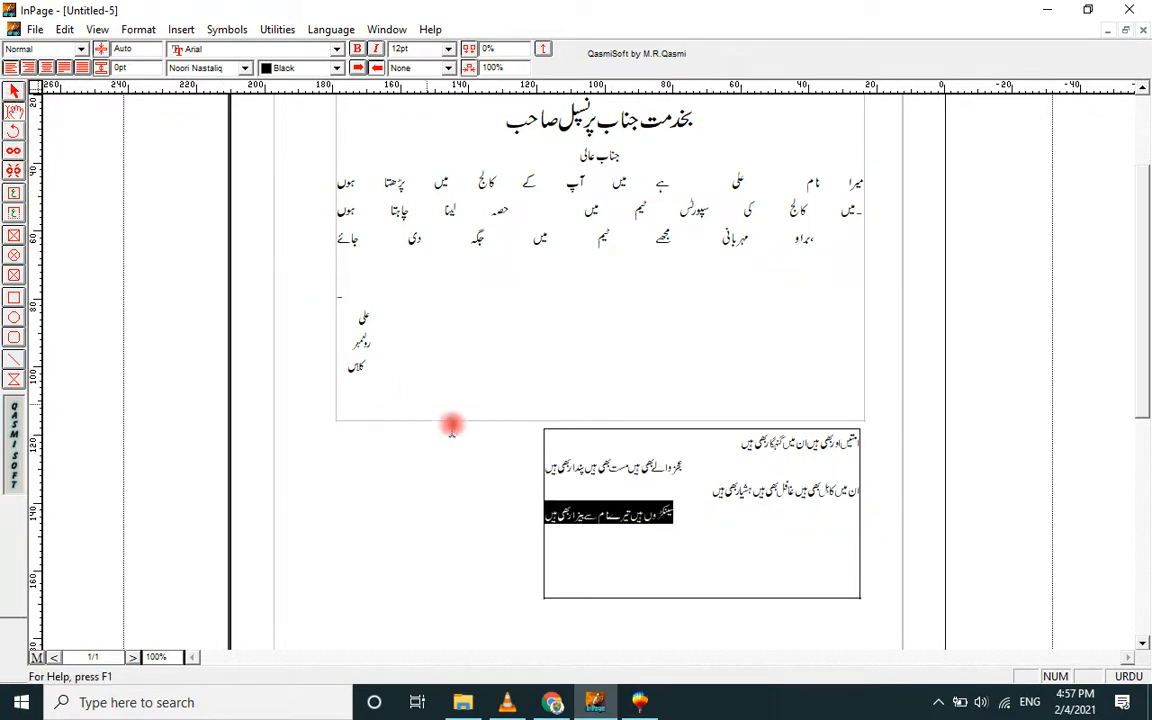
- Duplicate the first two verse lines below the fourth line and centre-align the copies
left_click(724, 548)
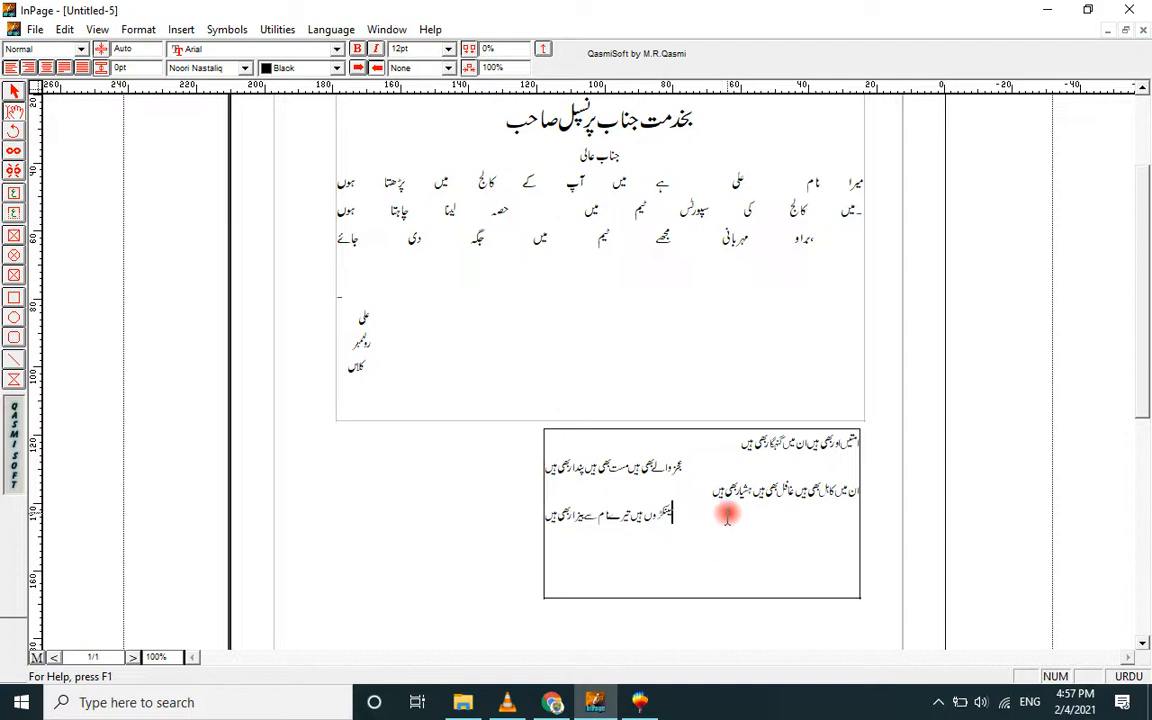
left_click_drag(858, 443, 546, 467)
right_click(546, 467)
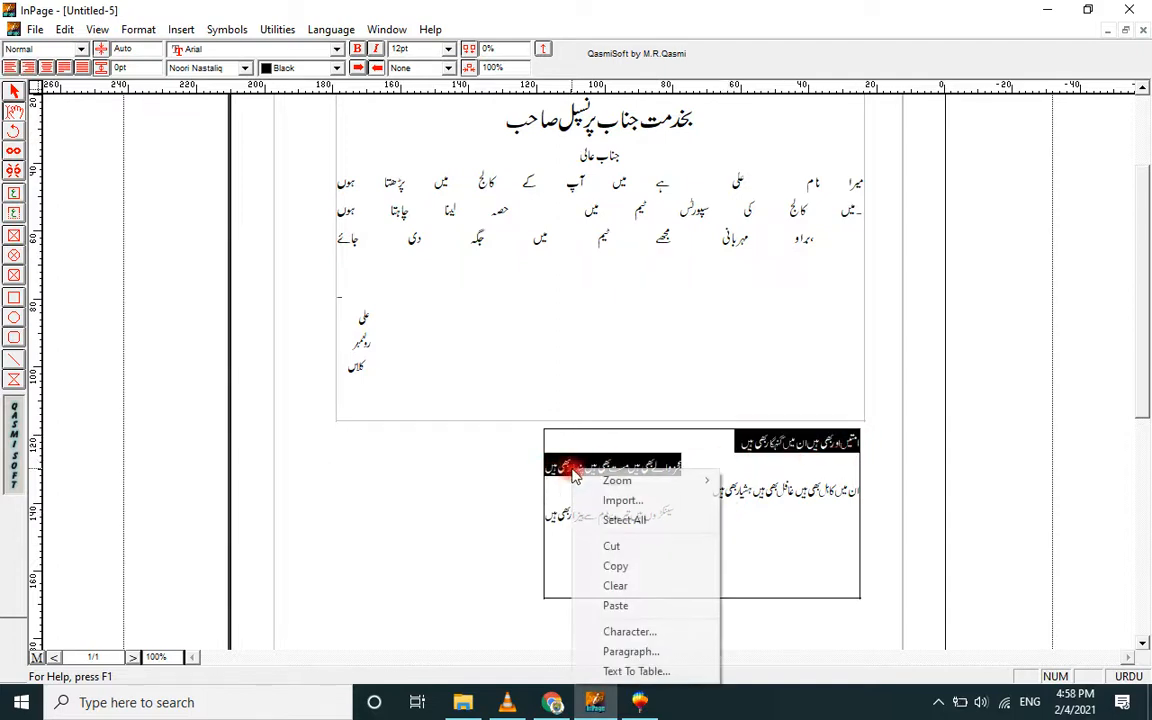
left_click(628, 566)
left_click(545, 514)
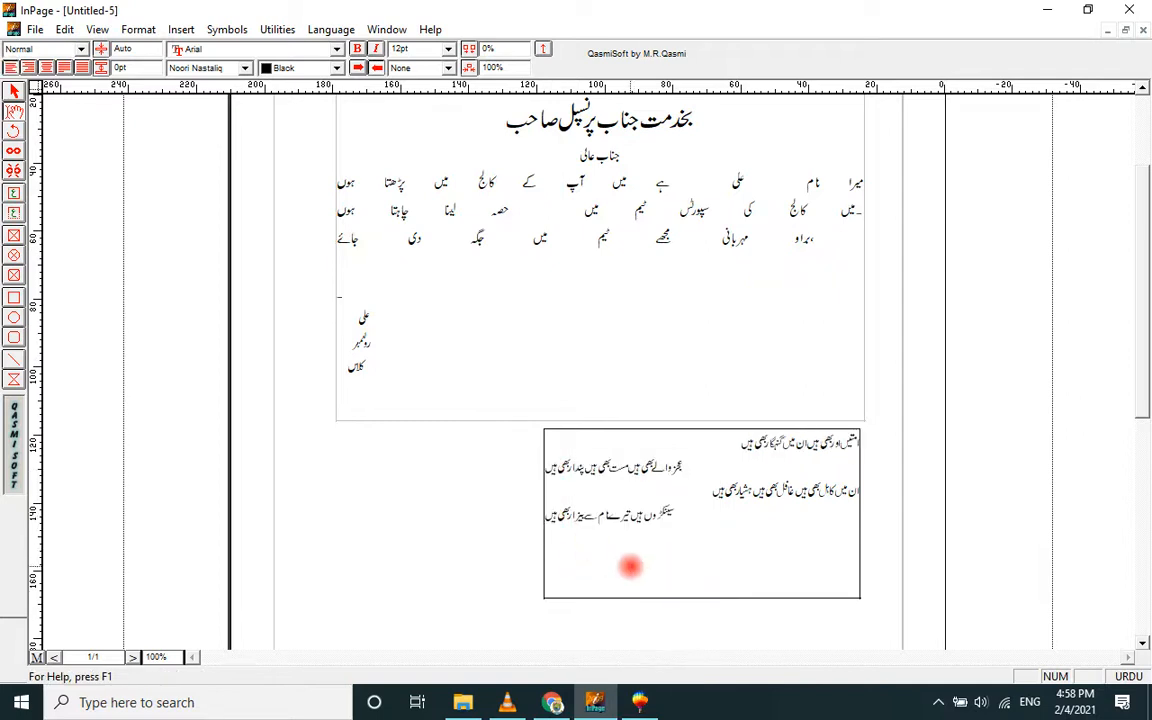
key("Return")
key("ctrl+v")
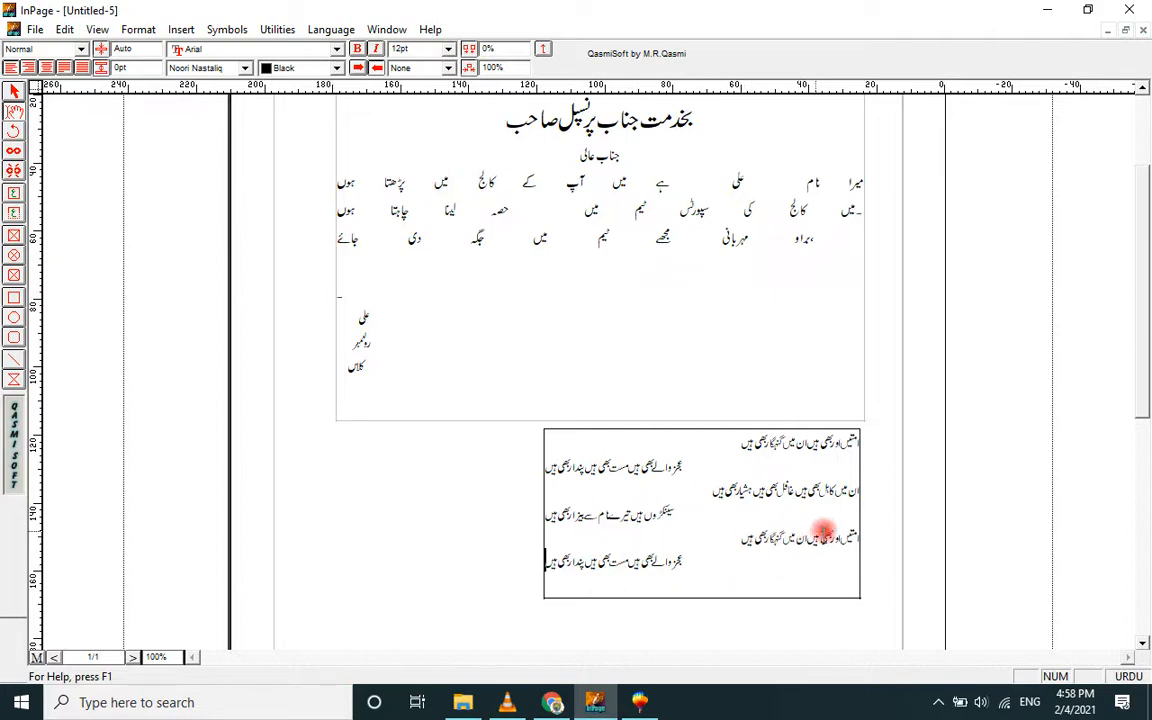
left_click_drag(858, 530, 548, 566)
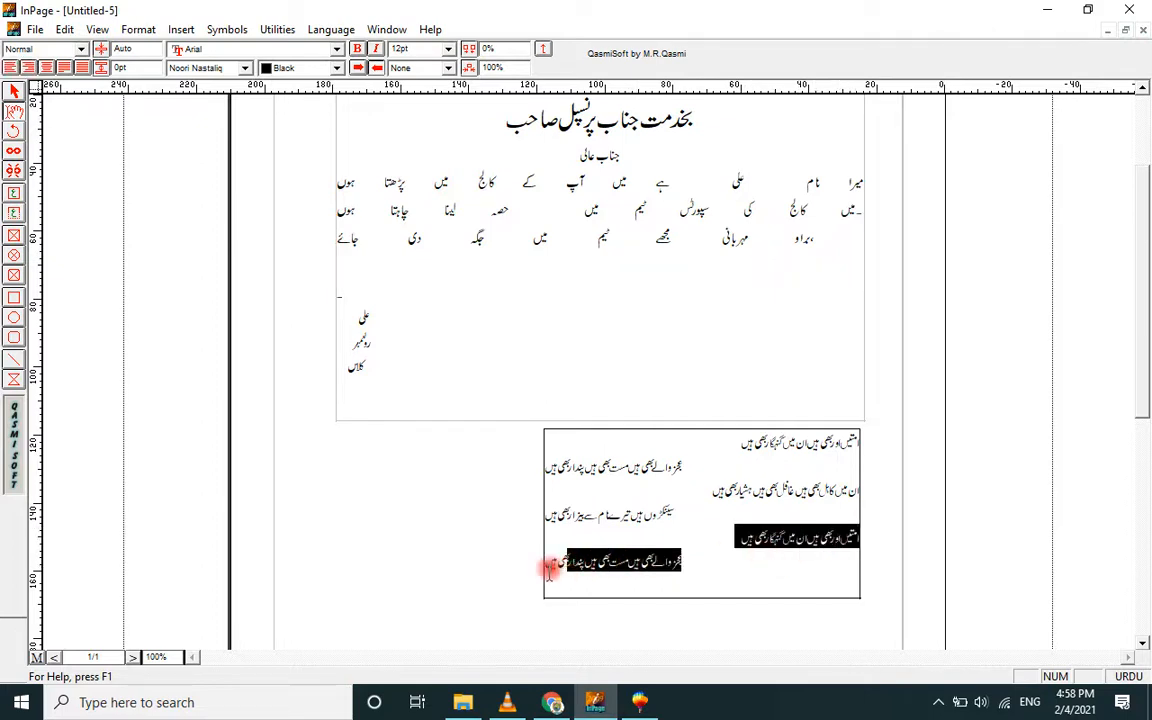
left_click(46, 67)
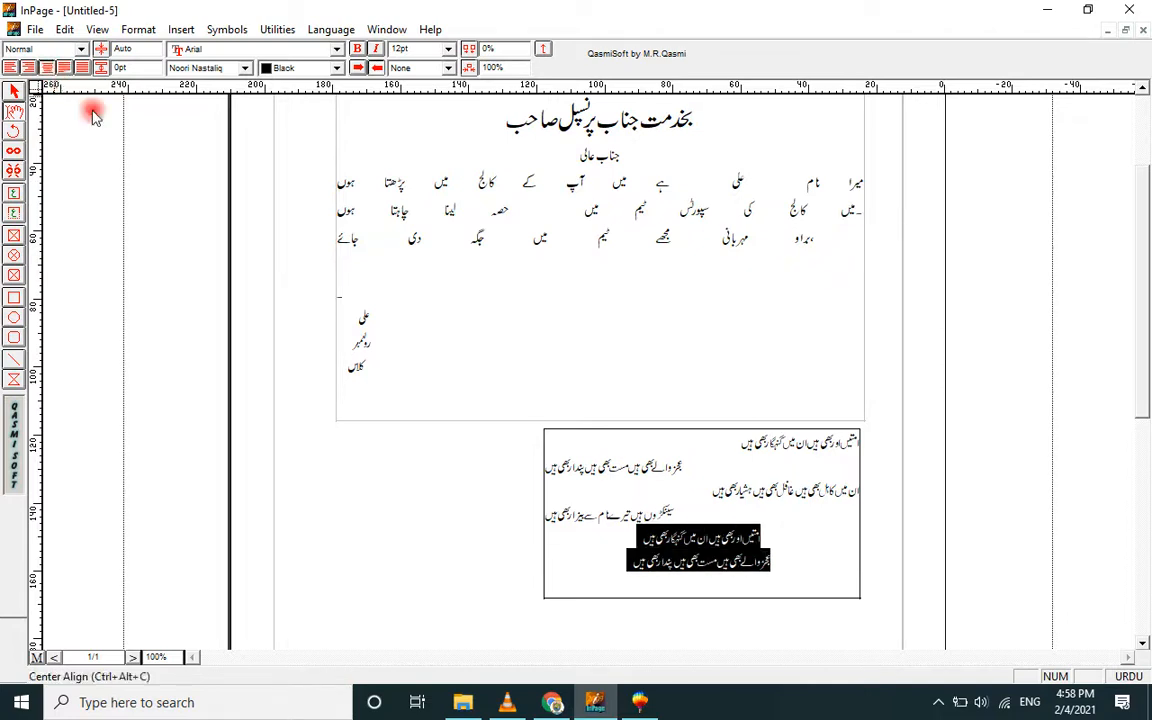
- Add extra spaces within the fifth verse line, inside "گنہگار" and "اور" and before "ان"
left_click(620, 548)
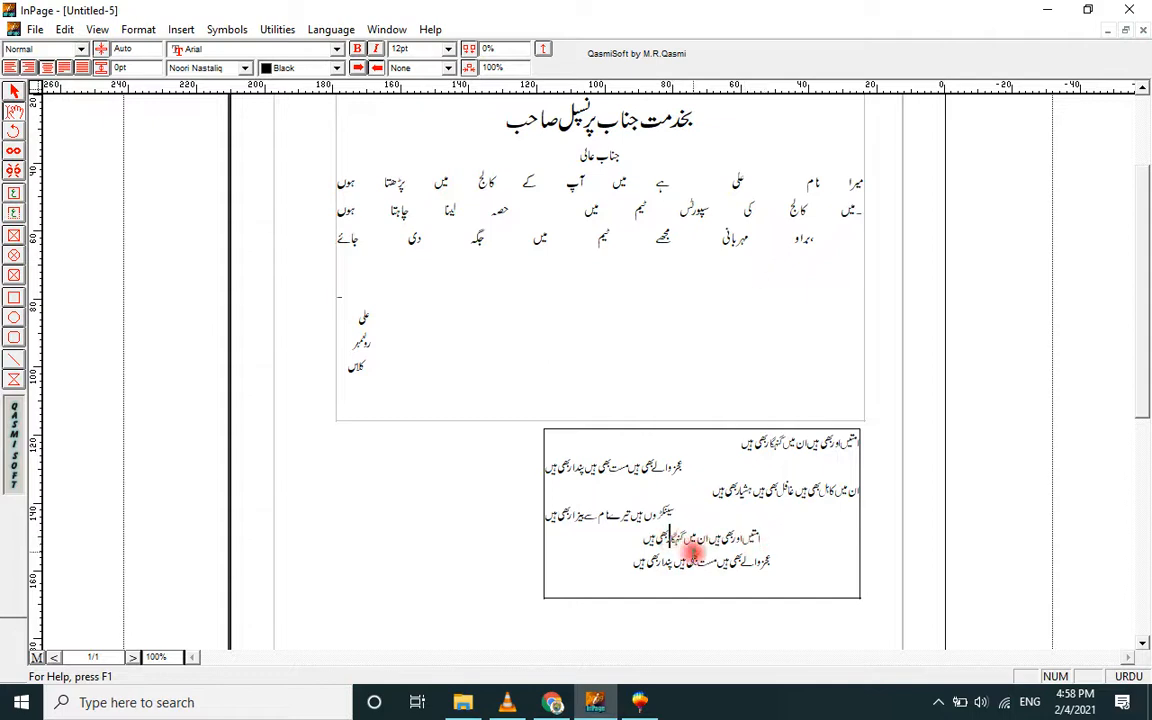
left_click(711, 538)
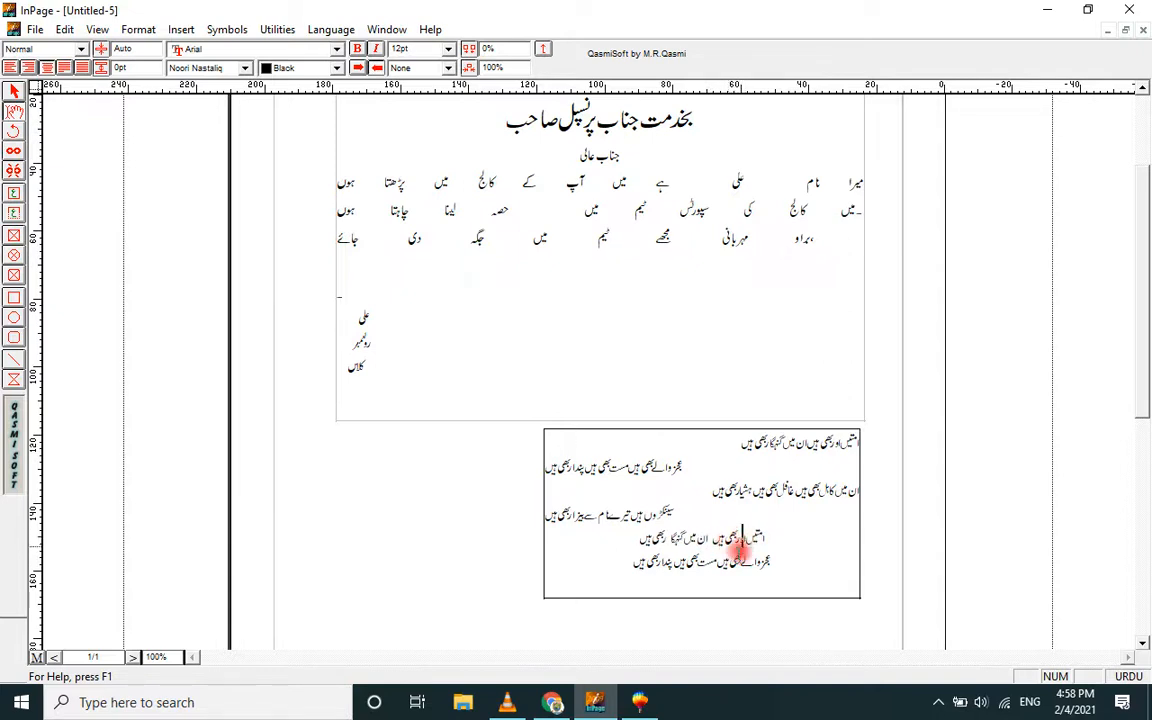
left_click(739, 541)
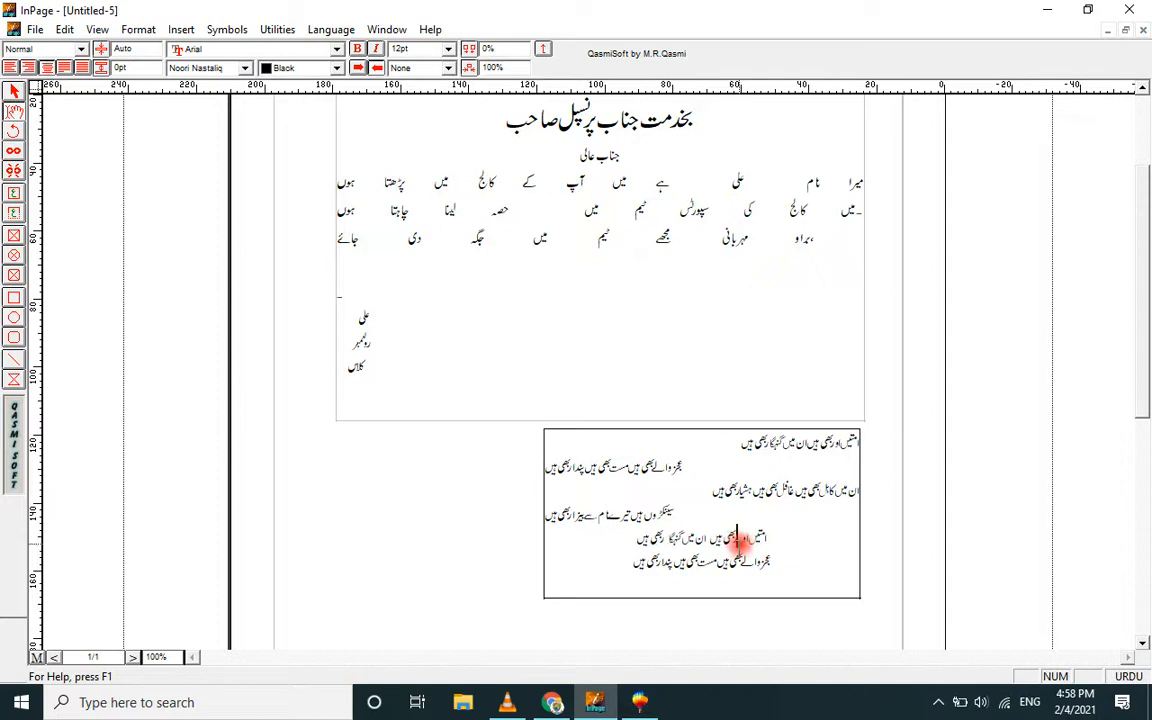
left_click(776, 538)
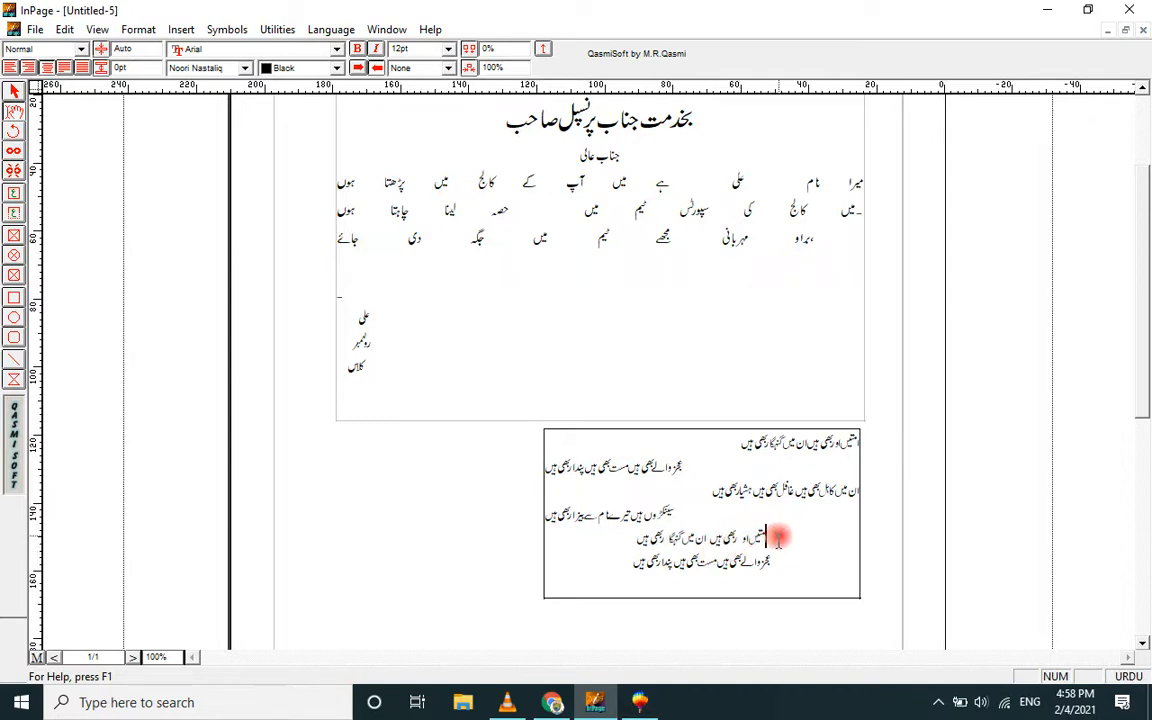
- Move the verse text box to about 57.6 mm horizontally and 121.6 mm vertically, beneath the application text
left_click(14, 90)
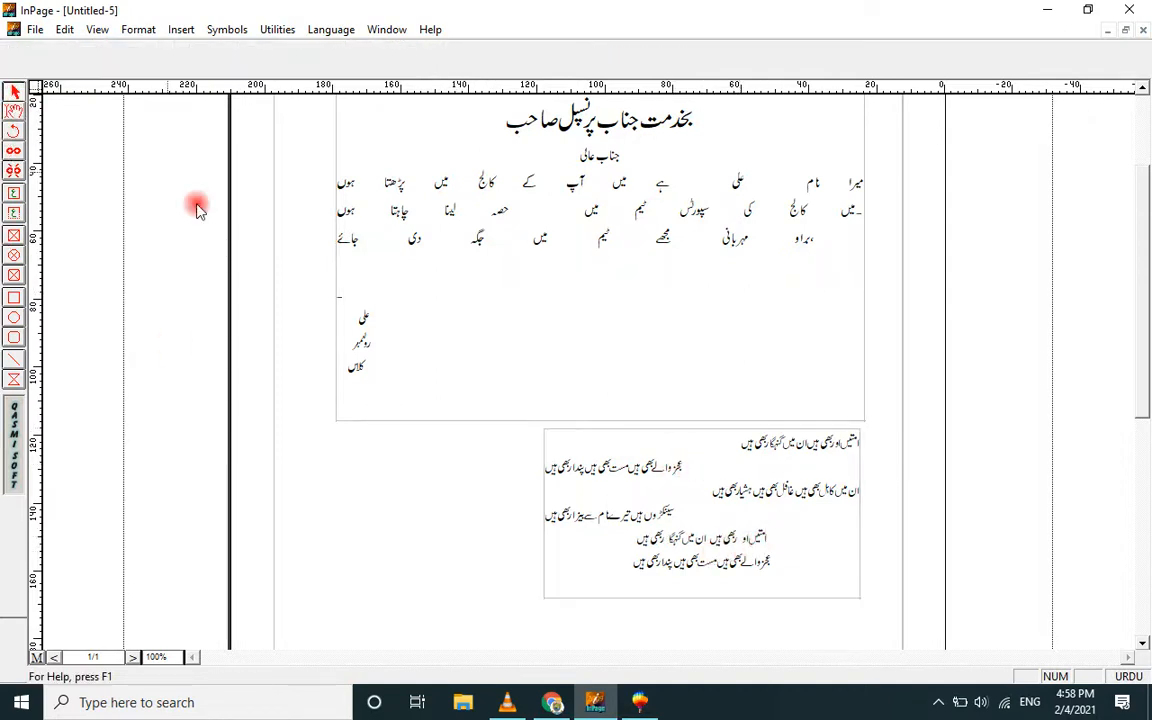
left_click(686, 520)
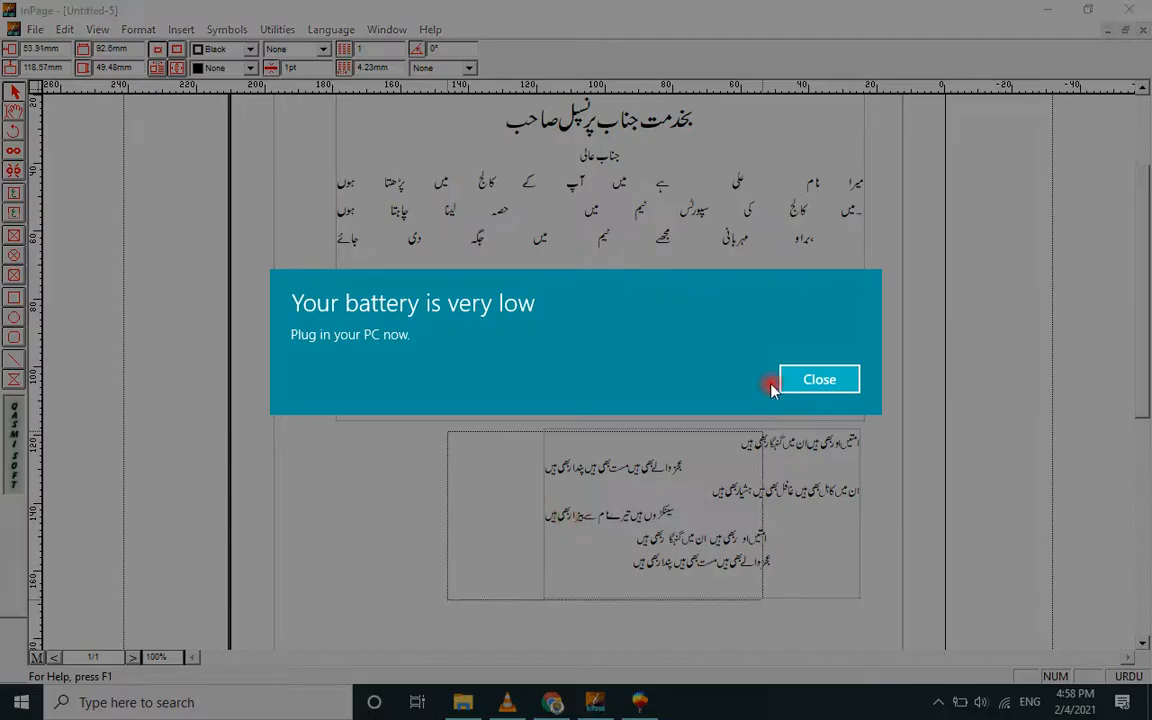
left_click(778, 381)
left_click_drag(688, 515, 576, 526)
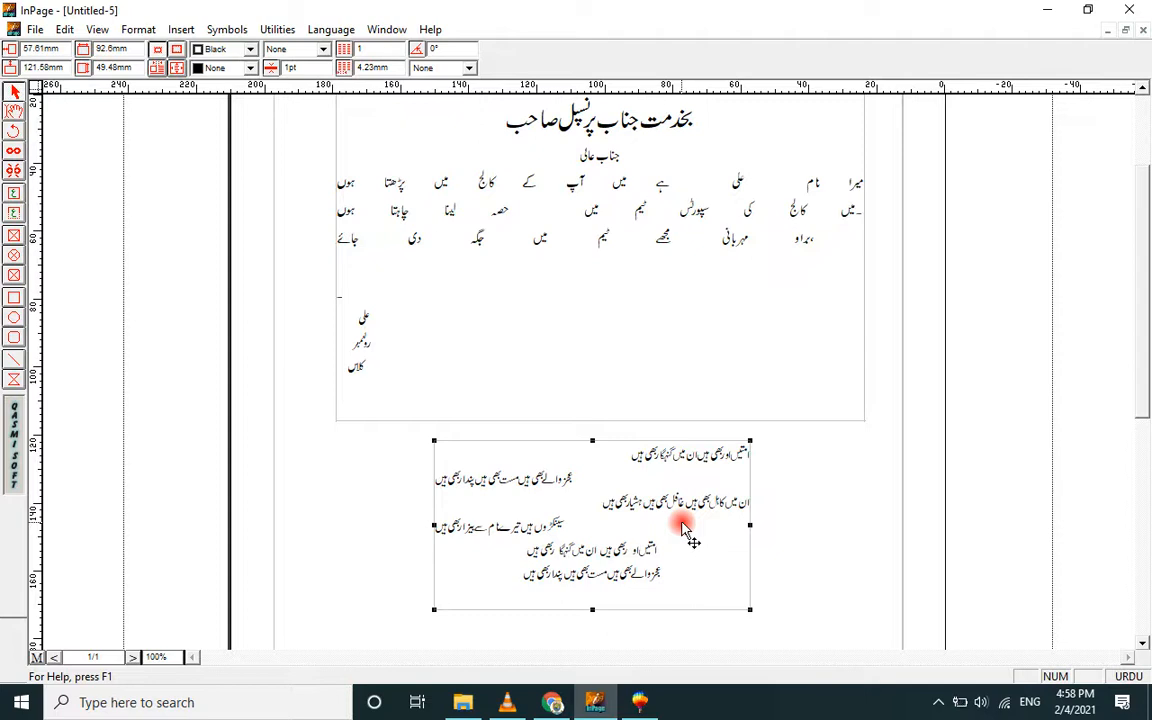
left_click(784, 572)
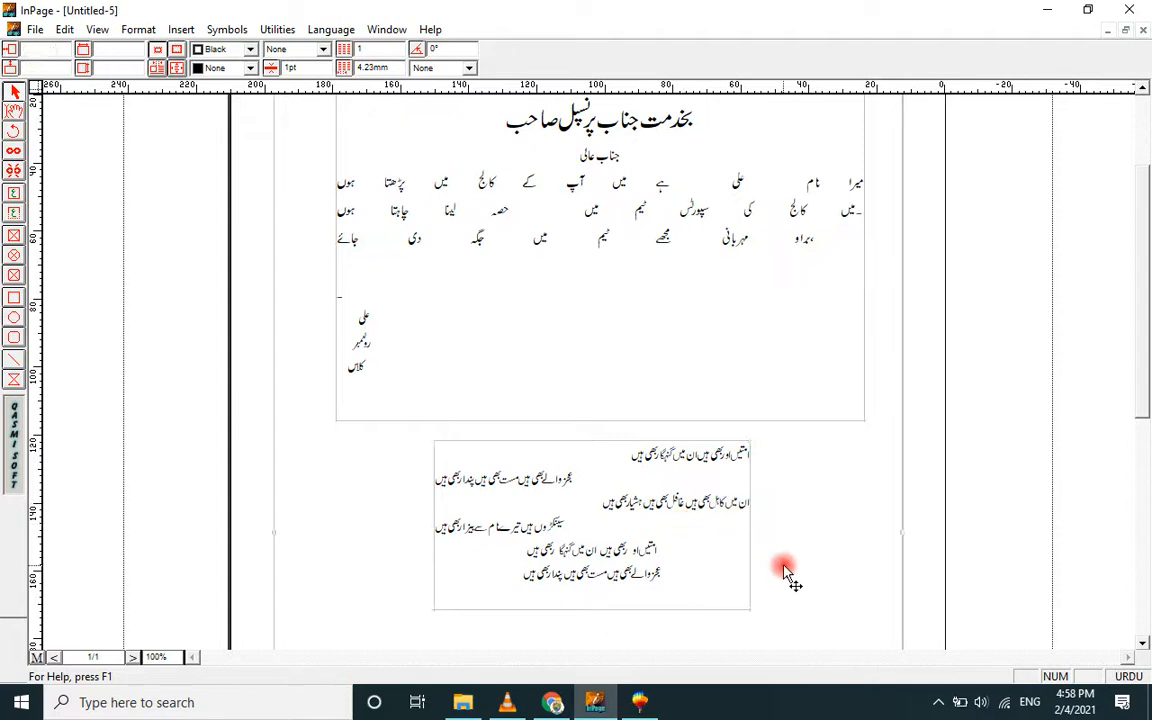
left_click(716, 584)
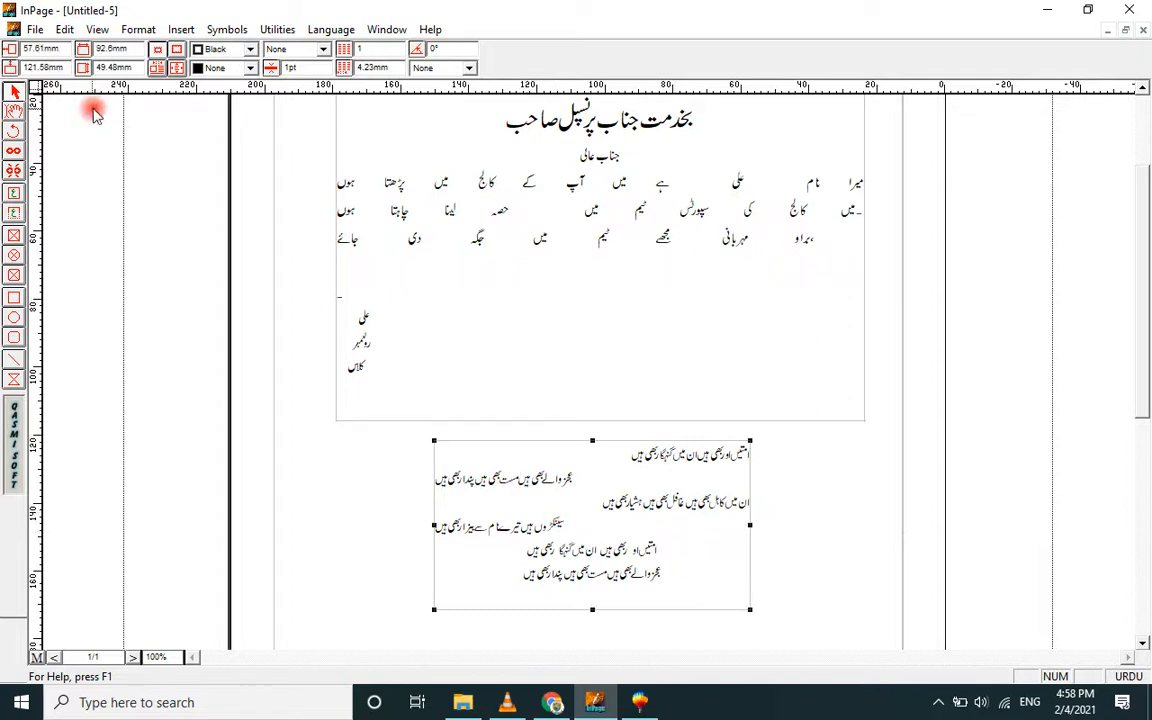
- Right-align all six lines in the verse text box
left_click(14, 93)
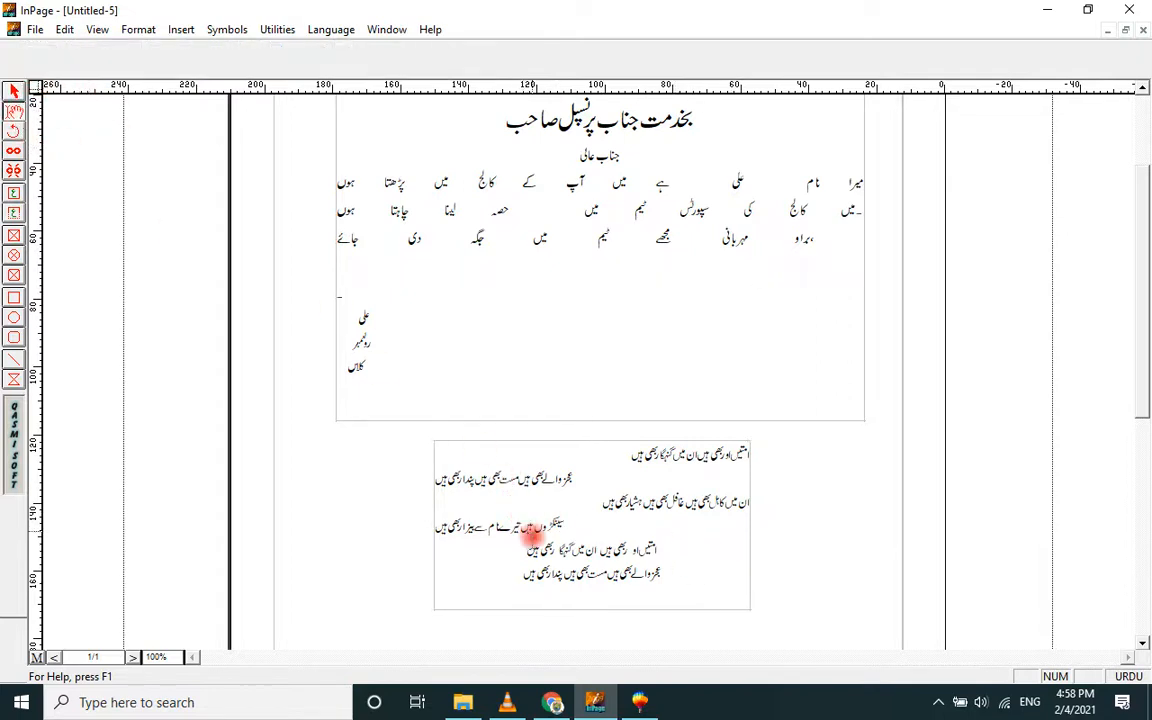
left_click_drag(518, 567, 753, 447)
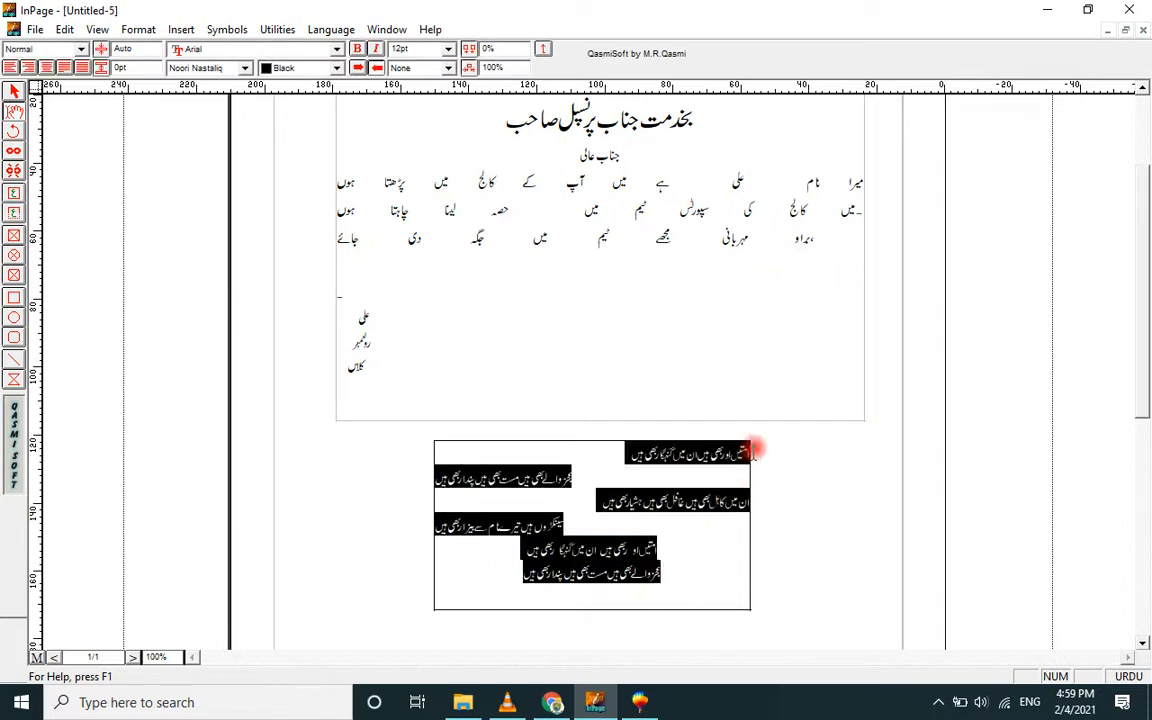
left_click(28, 67)
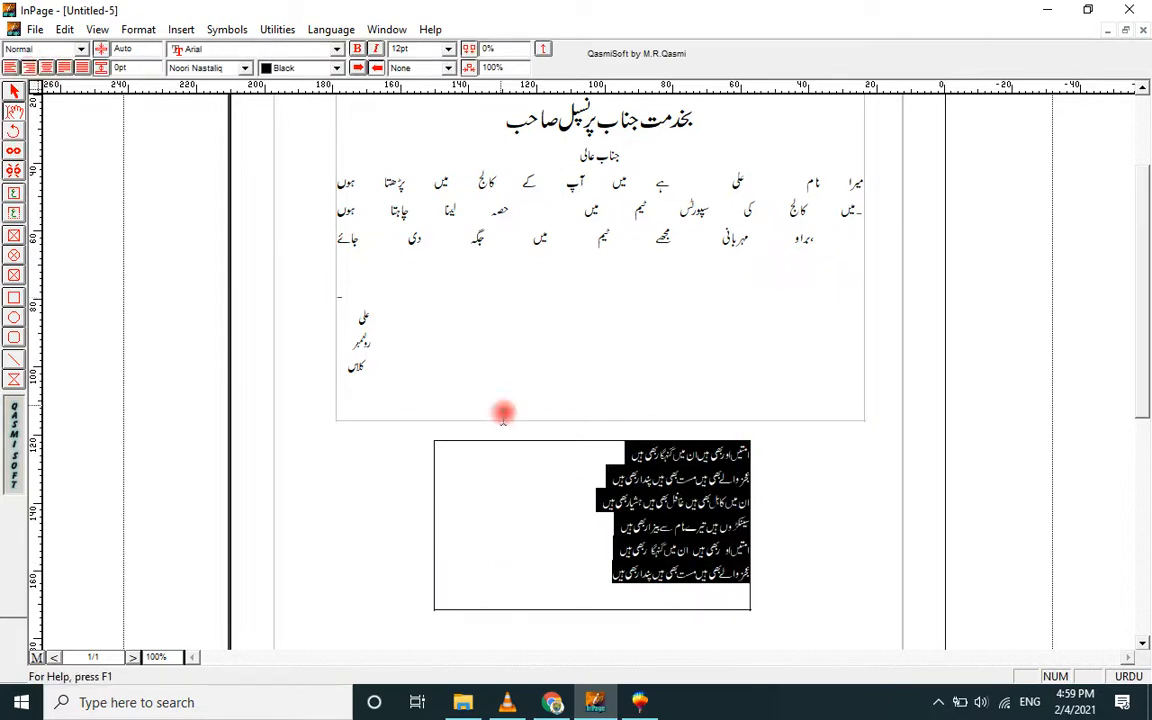
left_click(555, 505)
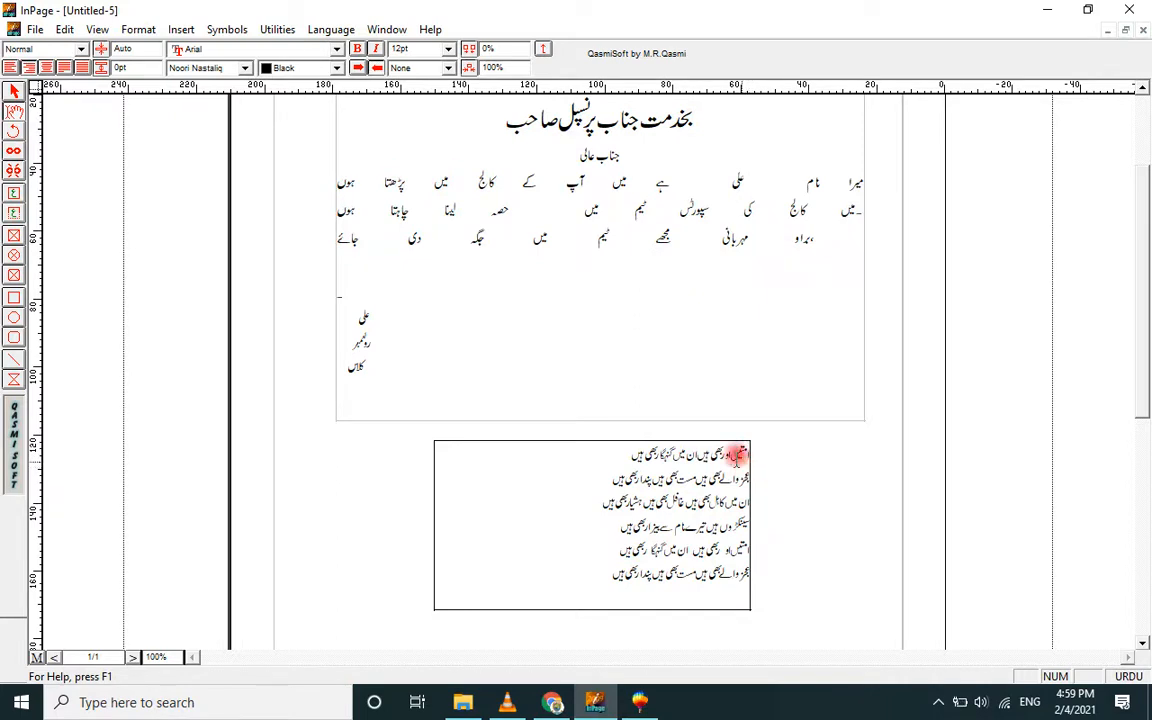
- Insert a star symbol at the start of the first and second verse lines
left_click(277, 30)
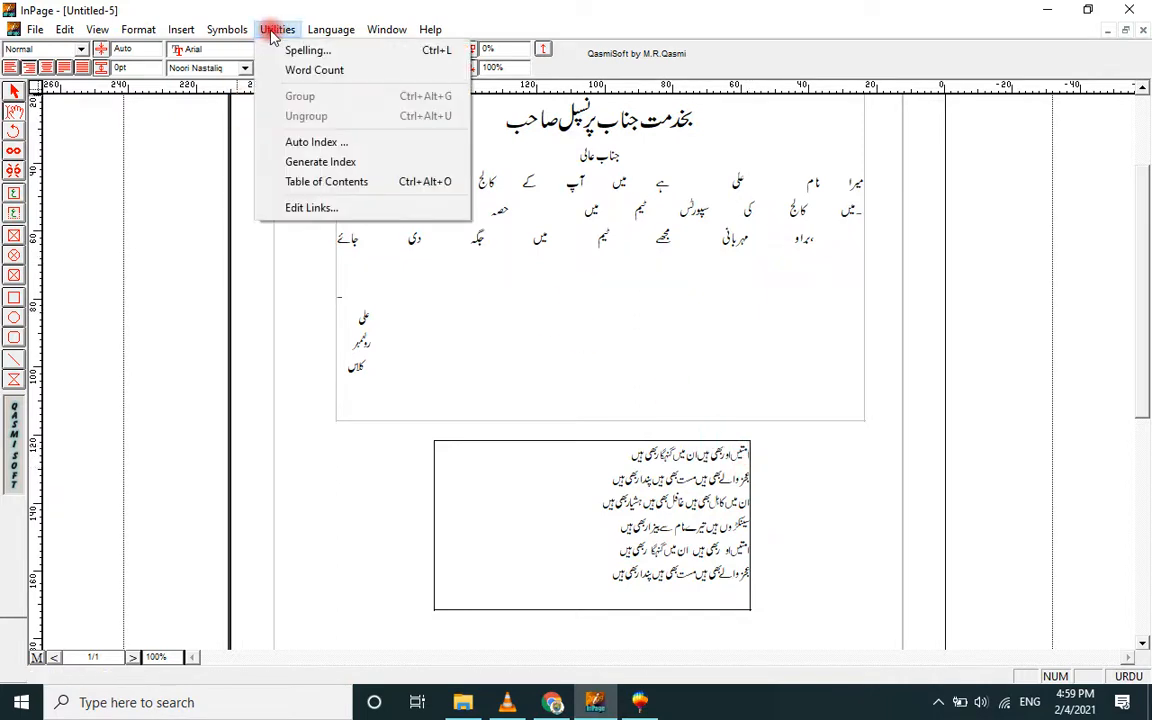
mouse_move(230, 32)
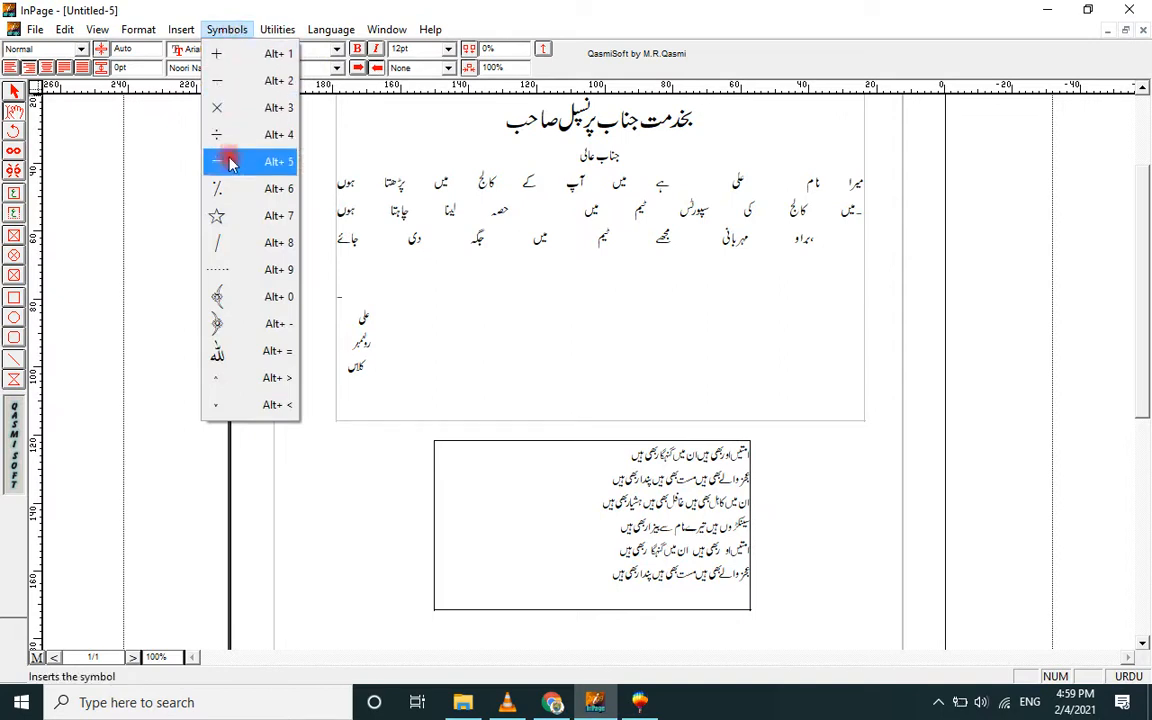
left_click(221, 216)
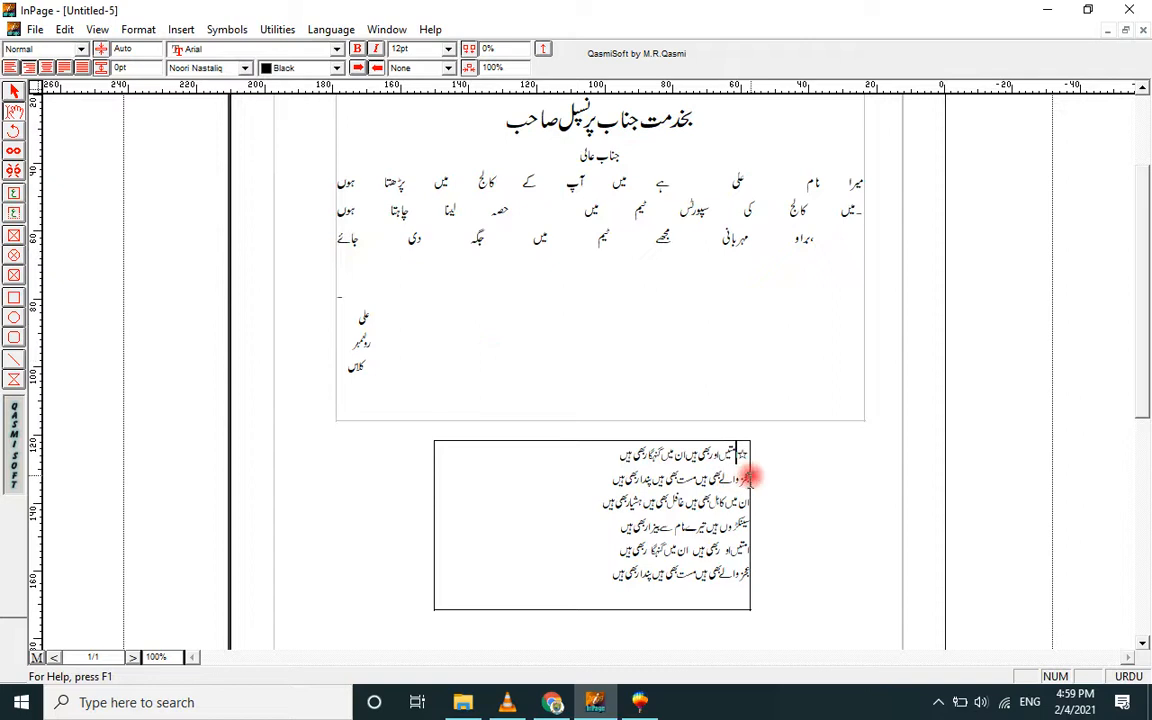
left_click(180, 29)
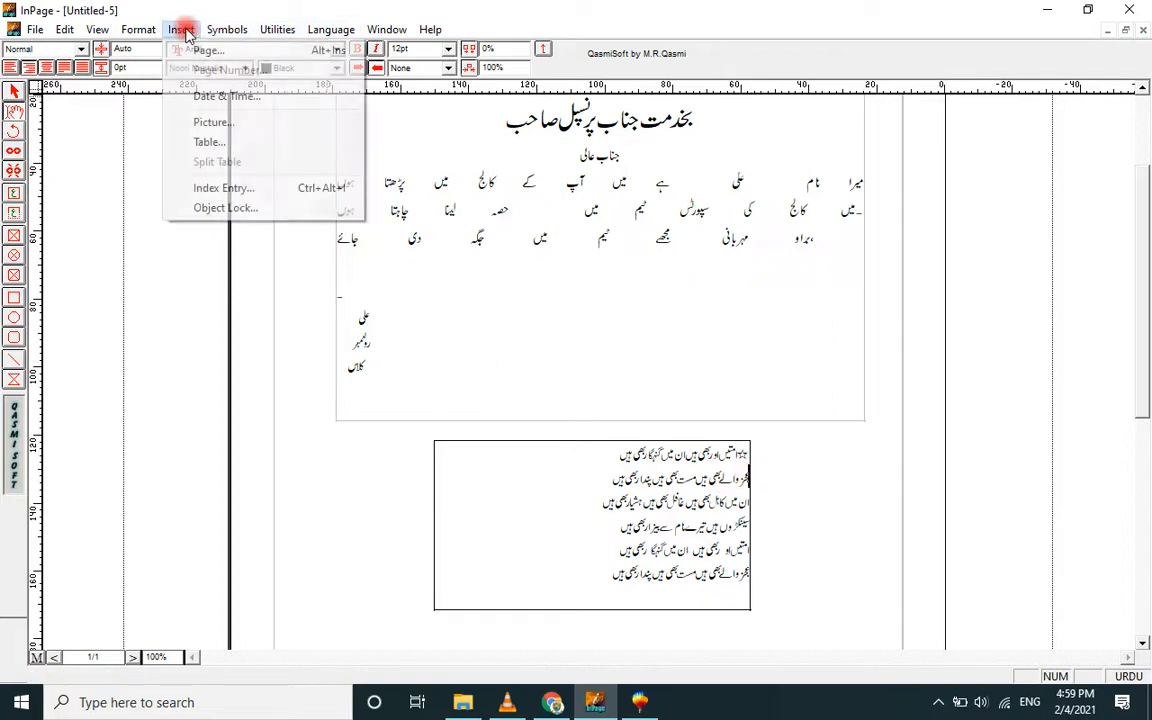
mouse_move(212, 35)
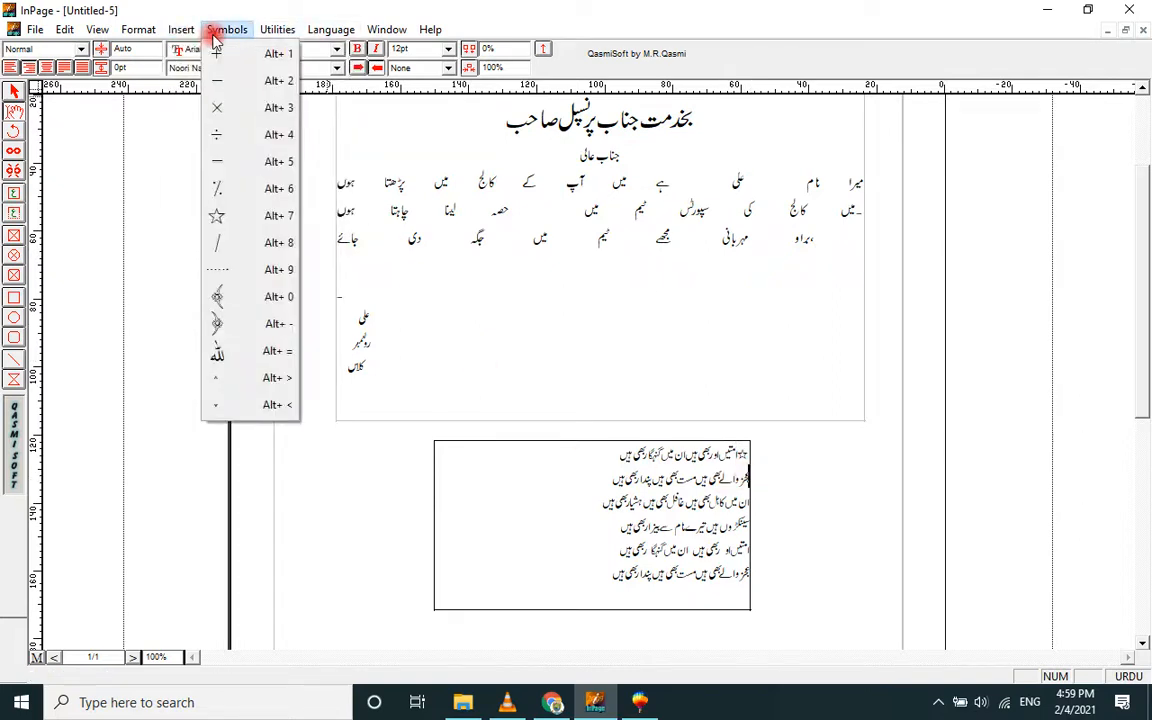
left_click(250, 222)
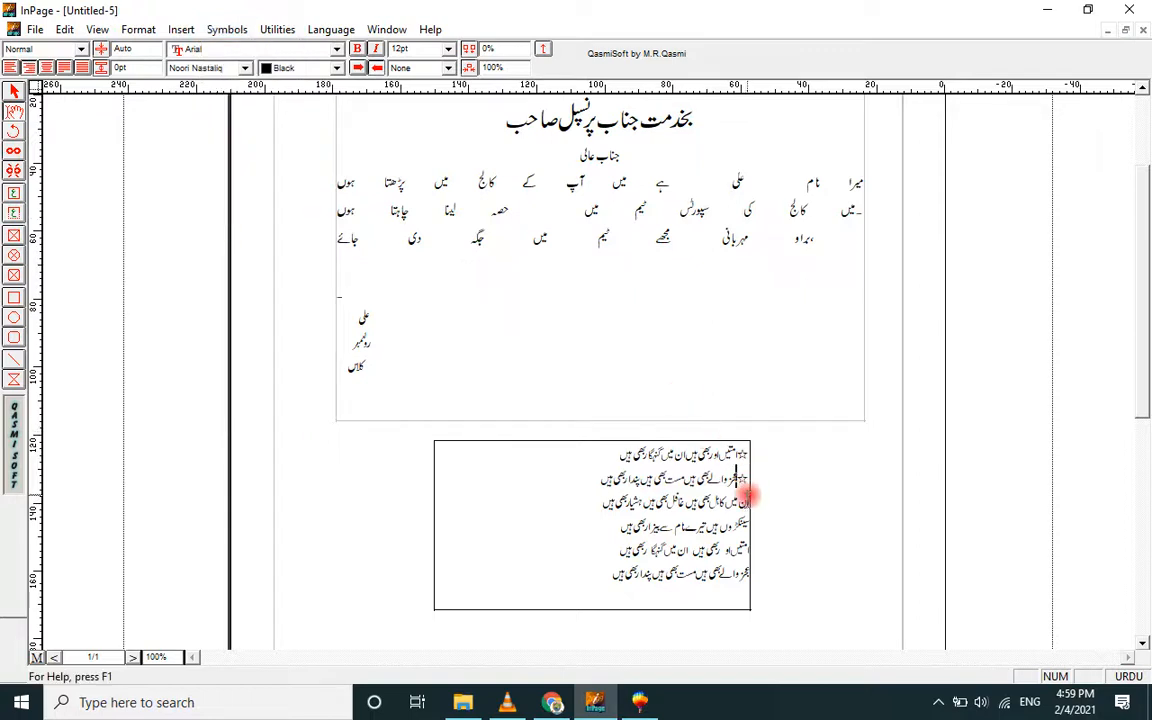
- Insert a star symbol at the start of the third and fourth verse lines
left_click(749, 501)
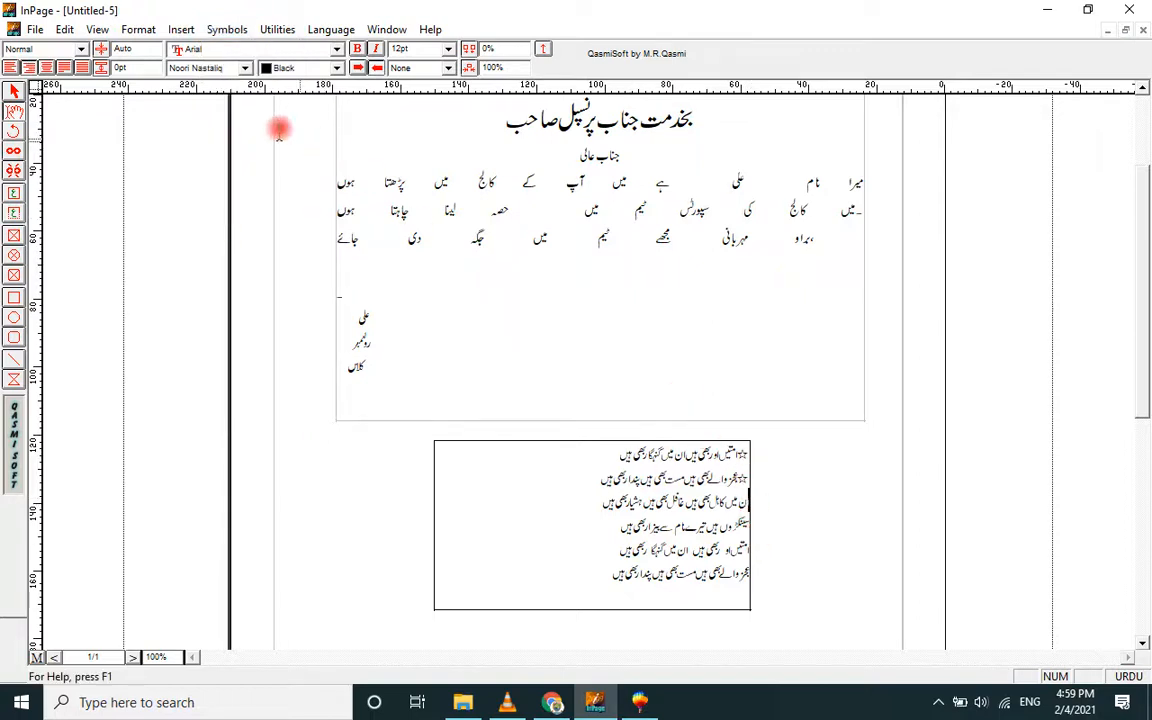
left_click(181, 30)
mouse_move(228, 35)
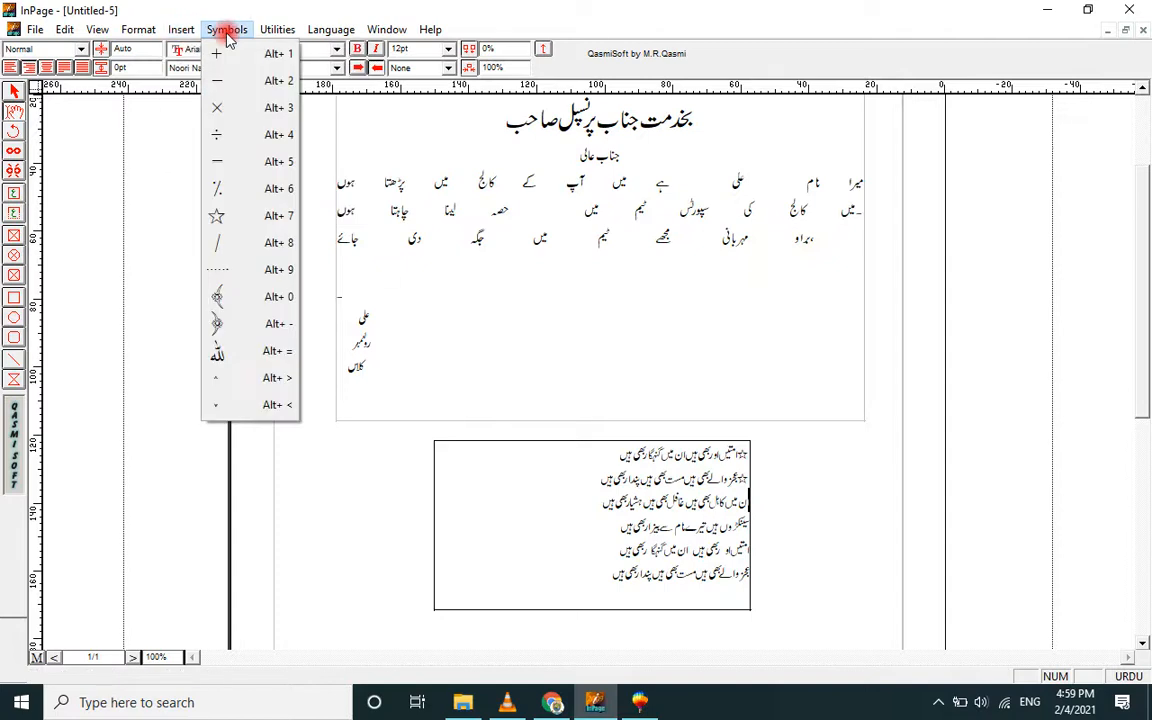
left_click(247, 222)
left_click(747, 523)
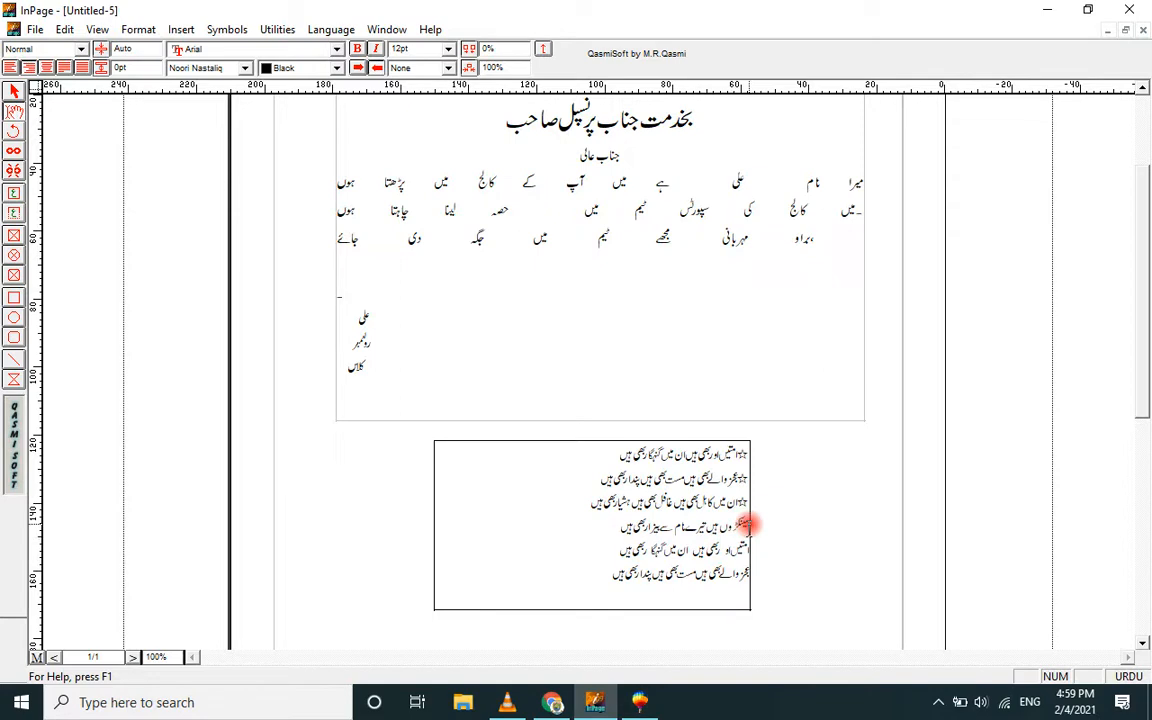
type("☆")
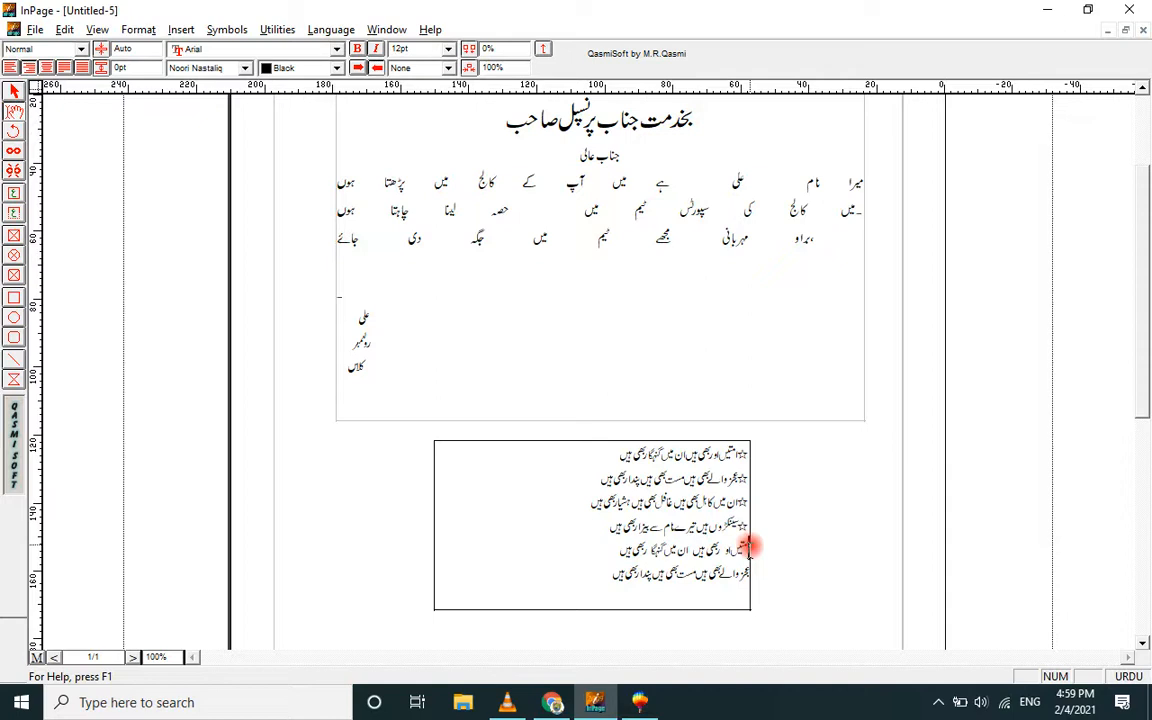
- Dismiss the battery notice and insert a star symbol at the start of the fifth and sixth verse lines
left_click(166, 30)
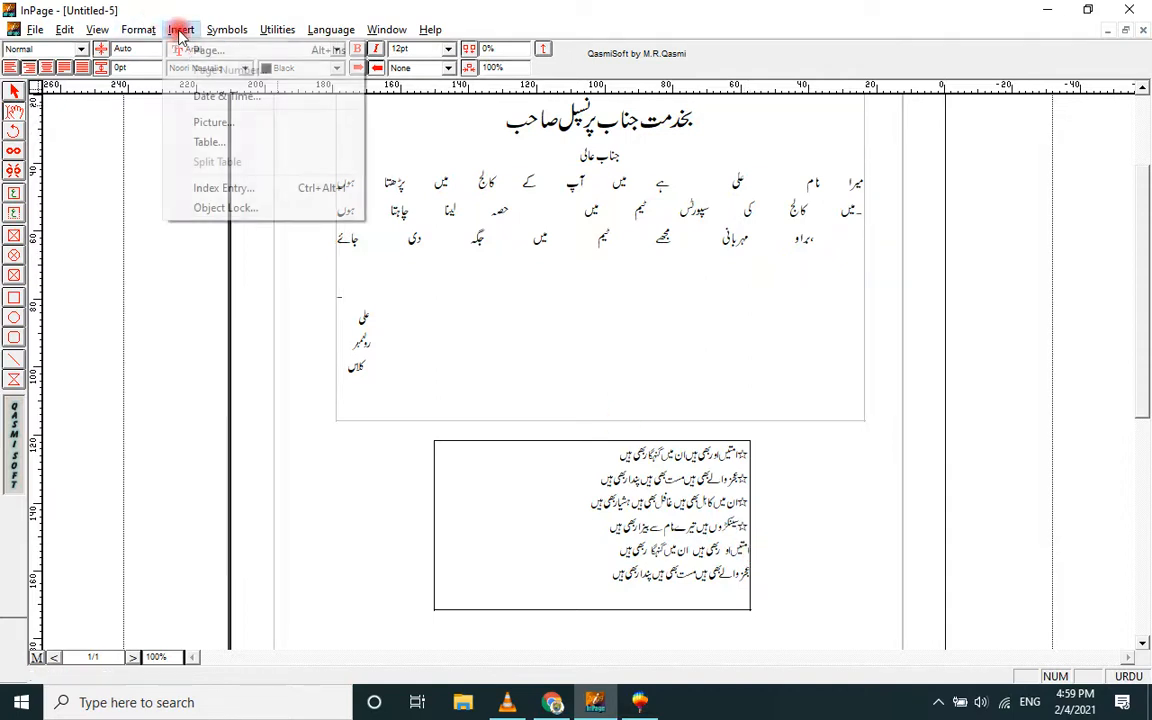
mouse_move(215, 30)
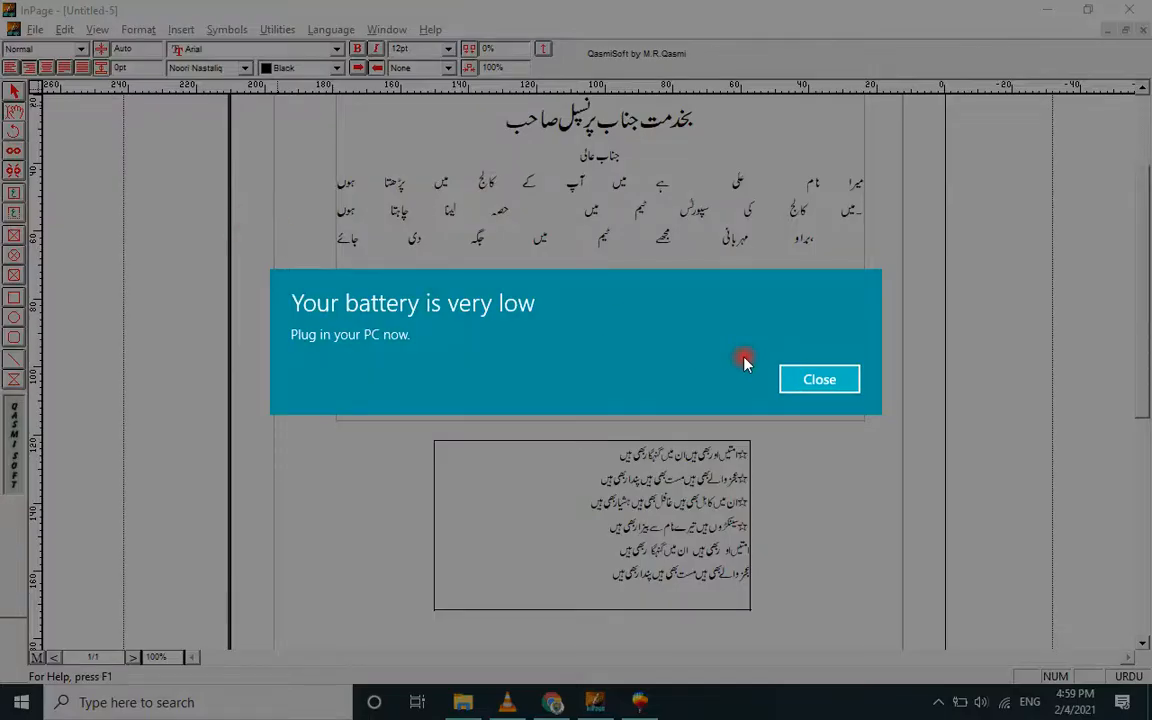
left_click(818, 378)
left_click(226, 30)
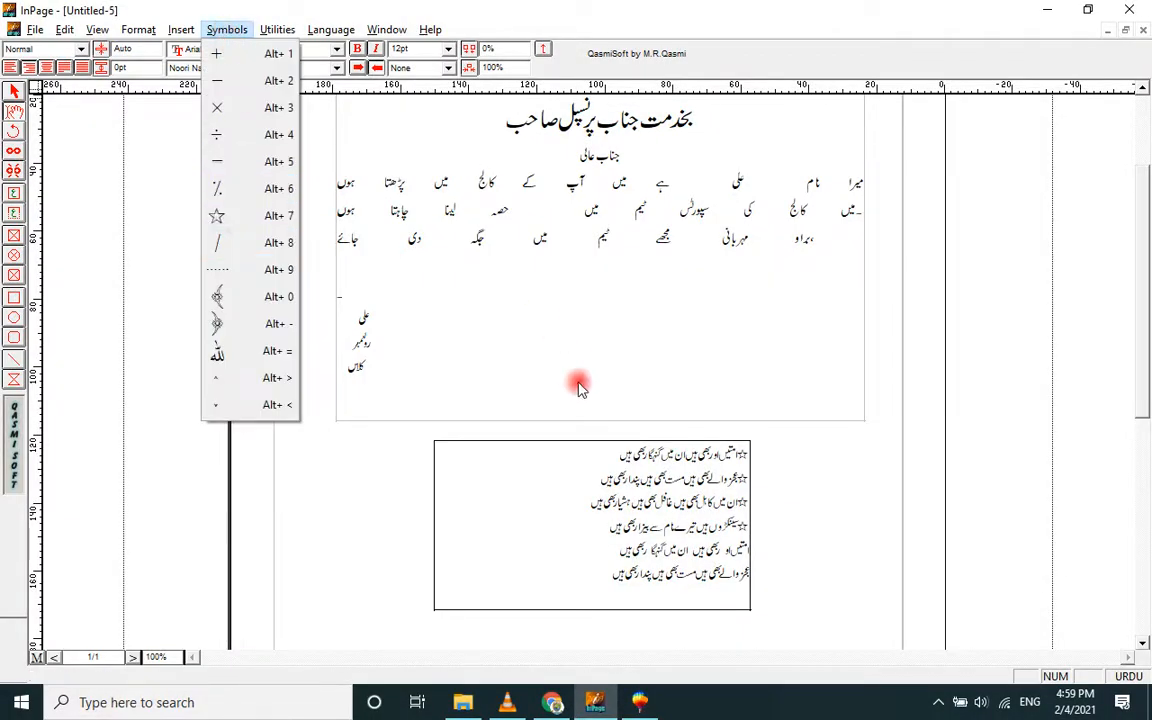
left_click(275, 215)
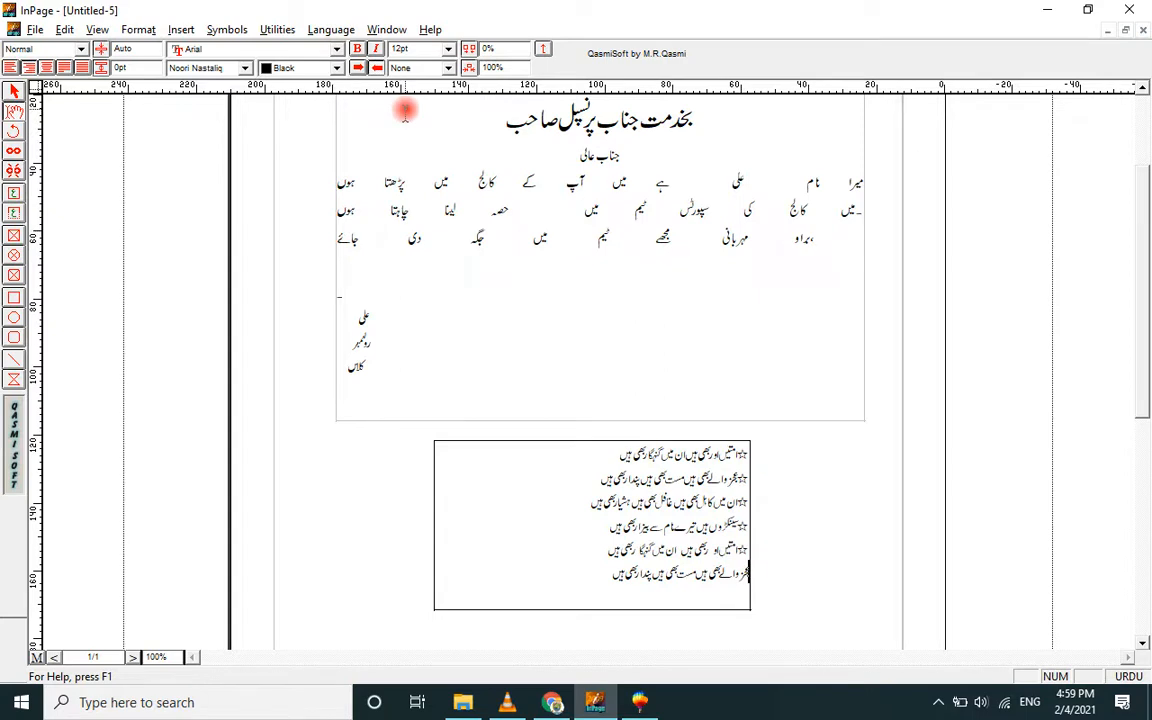
key("alt+7")
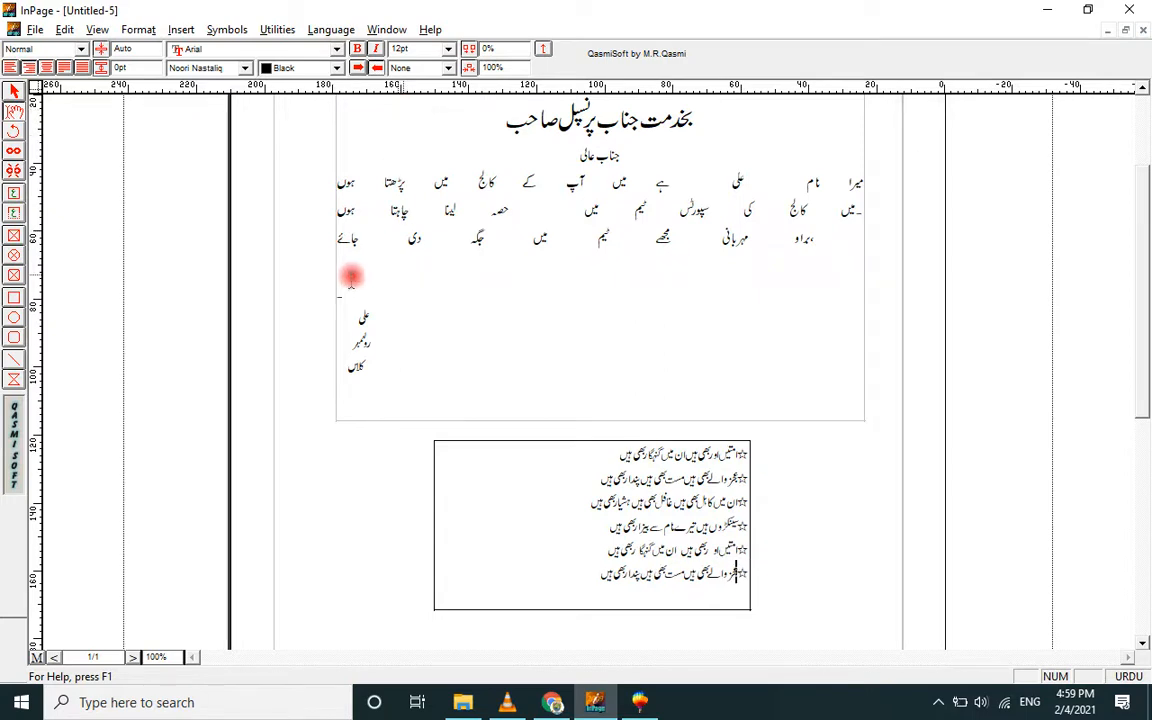
- Narrow the verse text box to about 50 mm wide, keeping its edge beside the stars in place
left_click(14, 90)
left_click(524, 504)
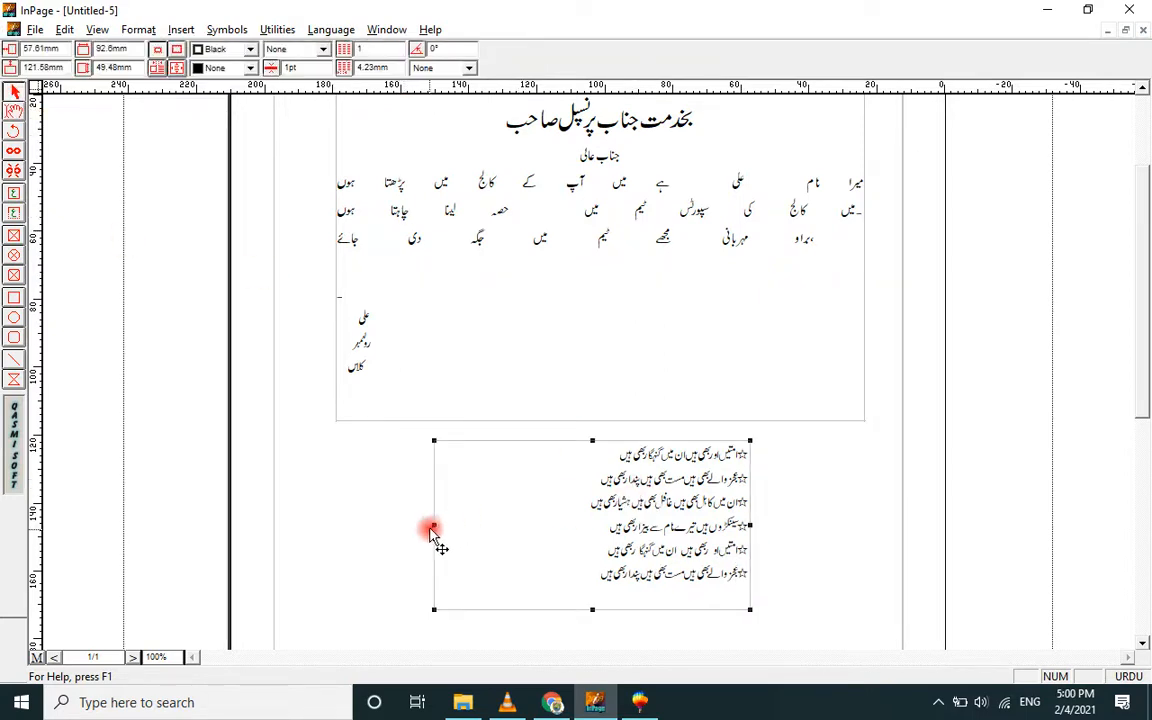
left_click_drag(434, 524, 579, 524)
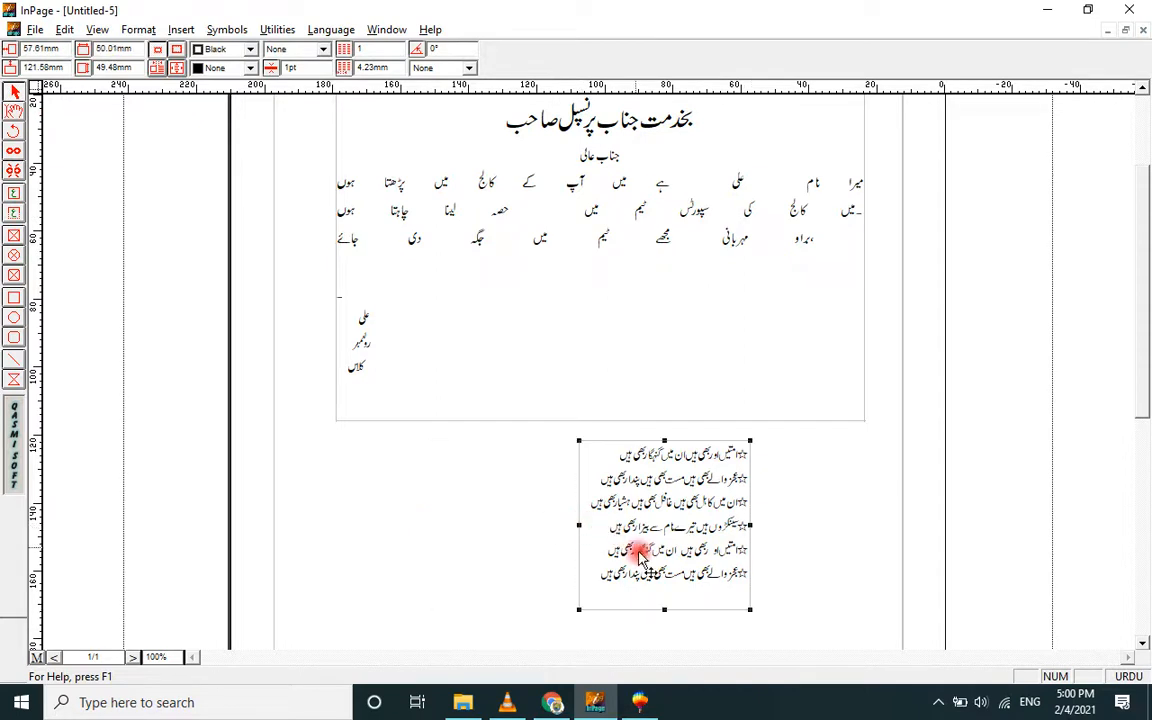
- Apply full justification to all six verse lines
left_click(14, 112)
left_click_drag(589, 576, 743, 452)
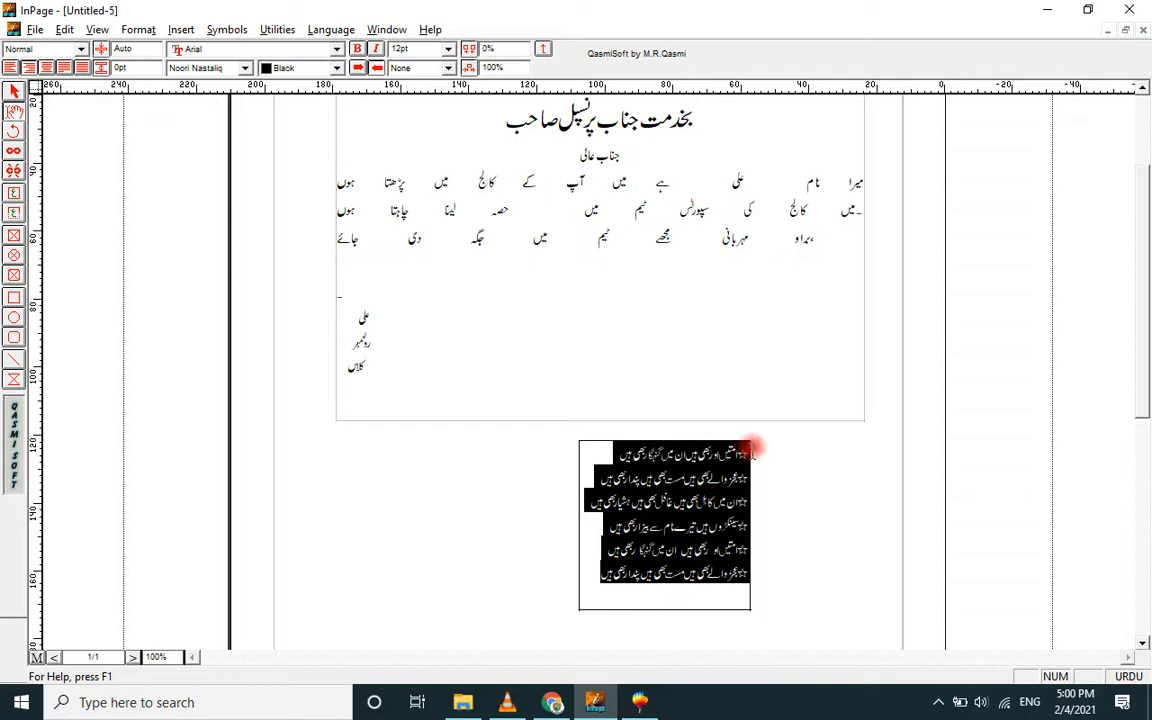
left_click(80, 70)
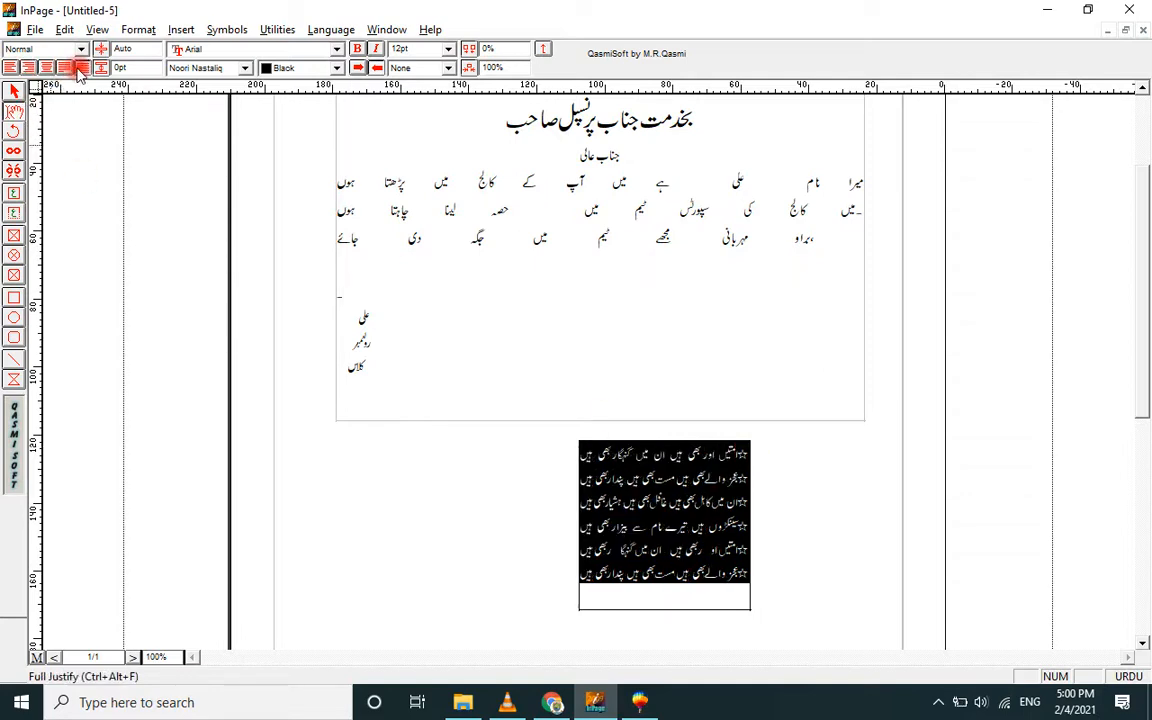
- Move the verse text box to about 104.7 mm horizontally and 119.5 mm vertically, beneath the application text
left_click(14, 91)
left_click(662, 510)
left_click_drag(662, 510, 504, 505)
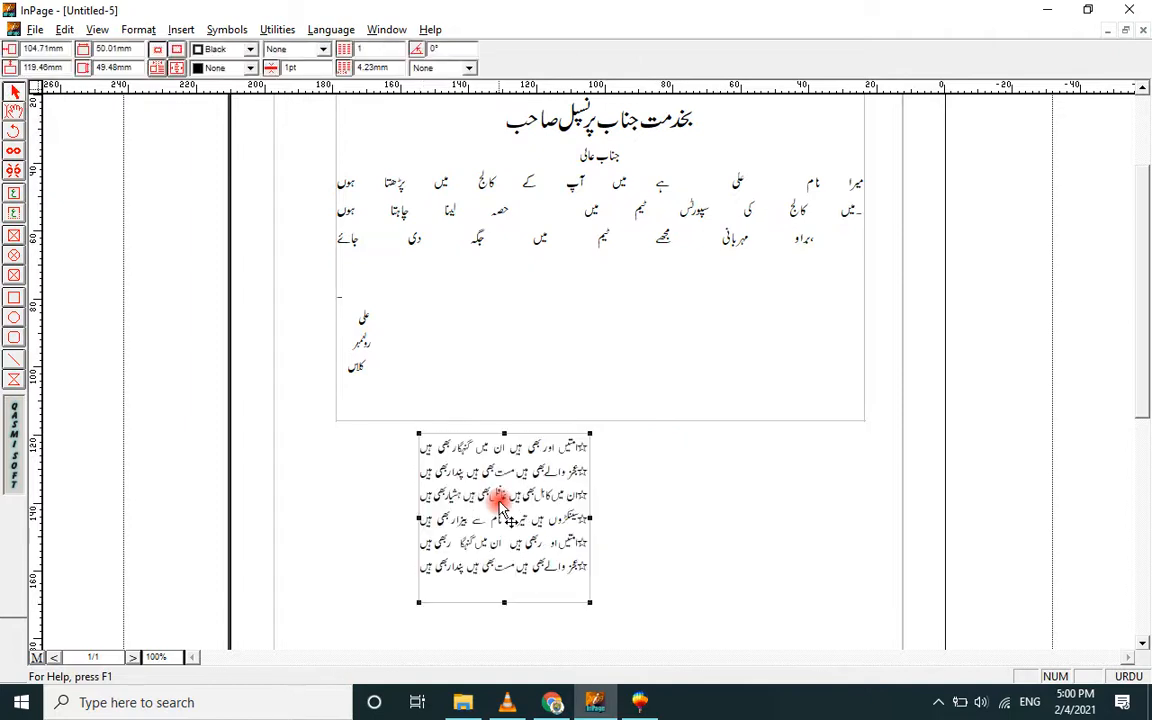
left_click(682, 516)
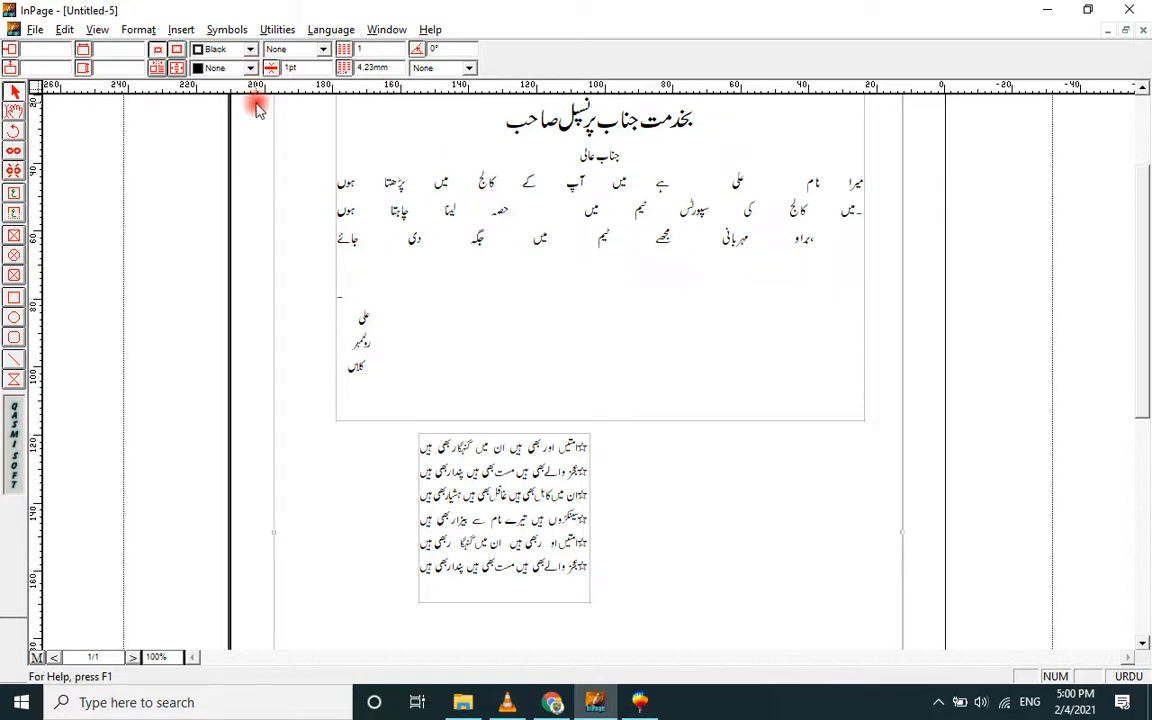
left_click(548, 507)
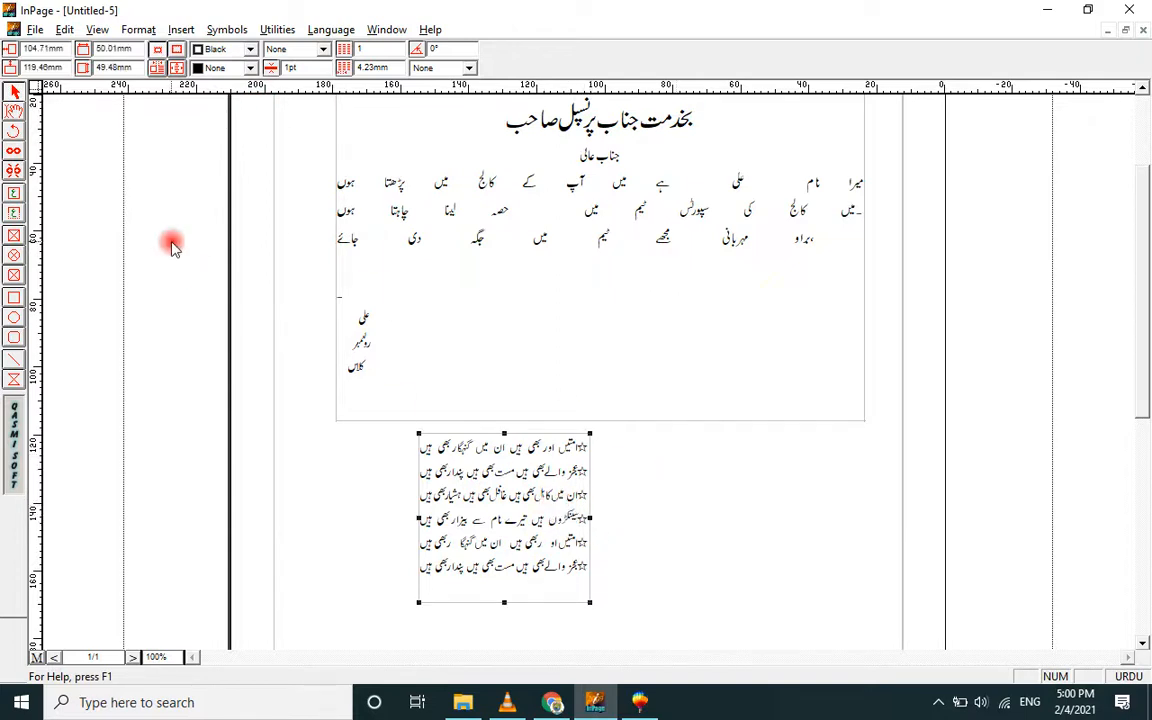
- Create two new blank documents, the second A4 portrait with 12.7 mm margins and right-to-left direction, and check that CorelDRAW is open
left_click(35, 30)
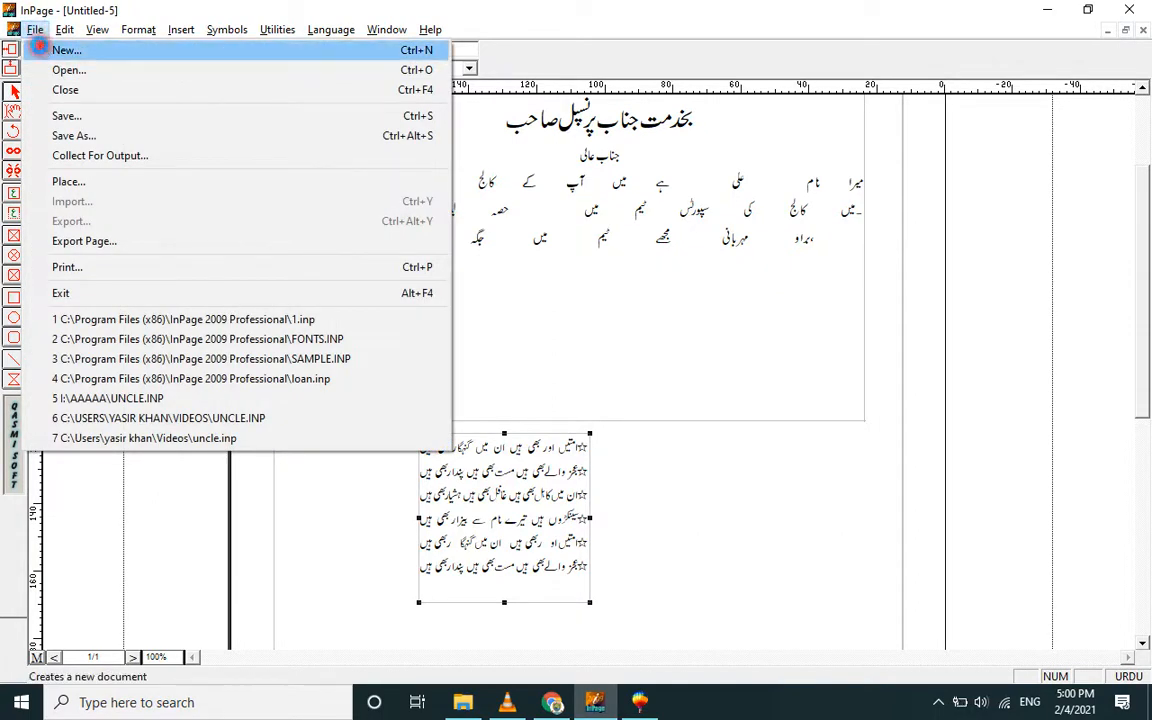
left_click(38, 49)
left_click(713, 291)
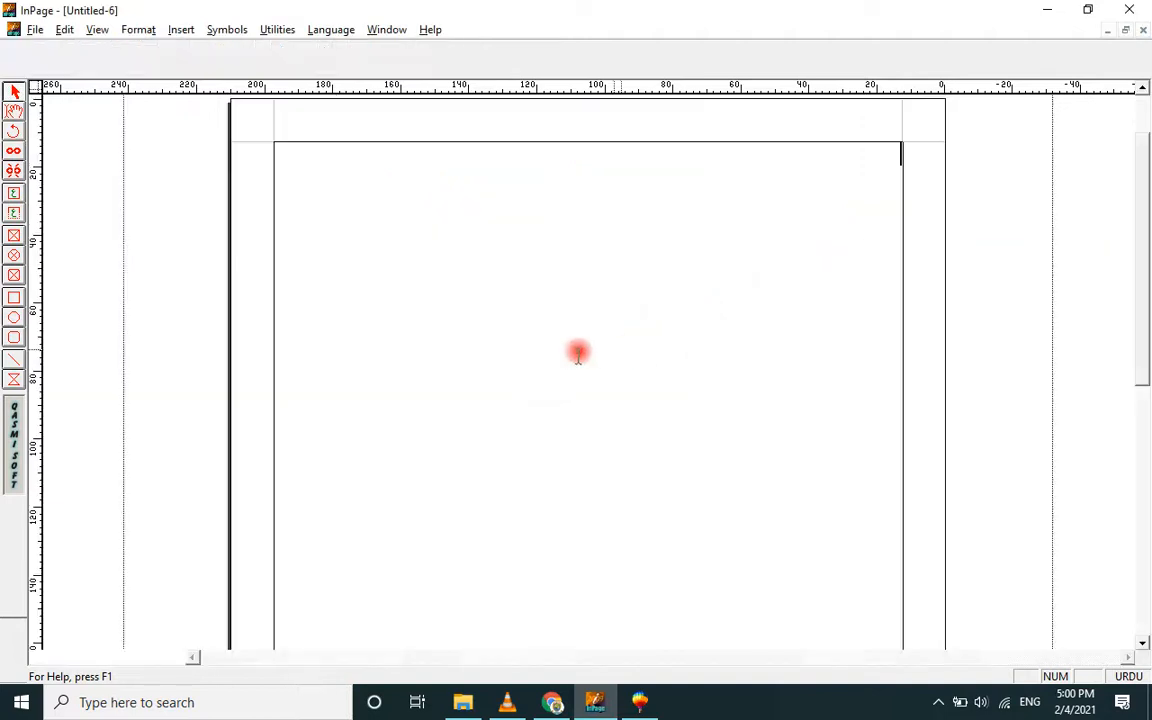
left_click(35, 30)
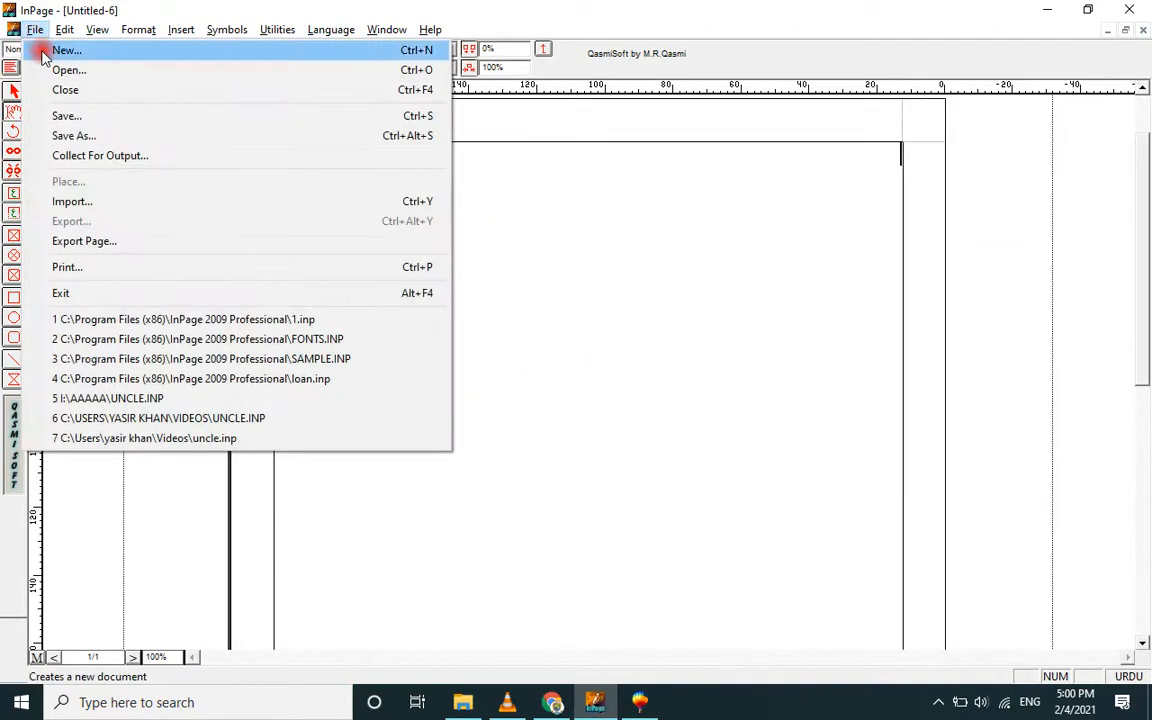
left_click(43, 52)
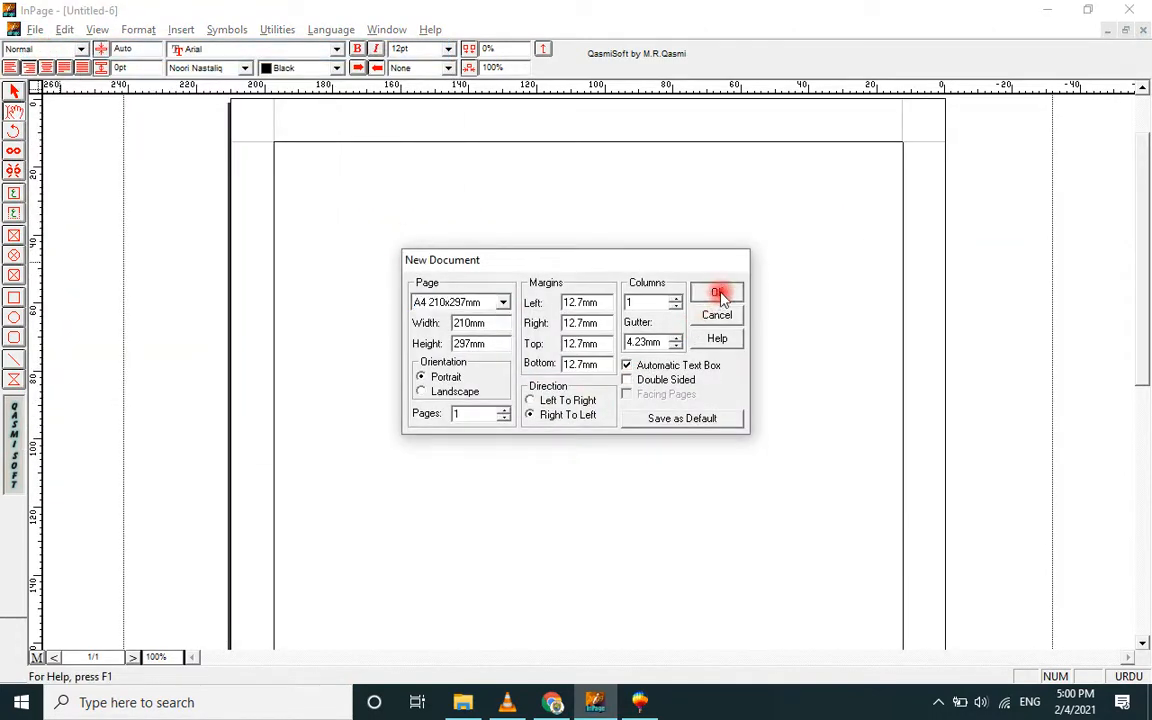
left_click(718, 294)
left_click(640, 700)
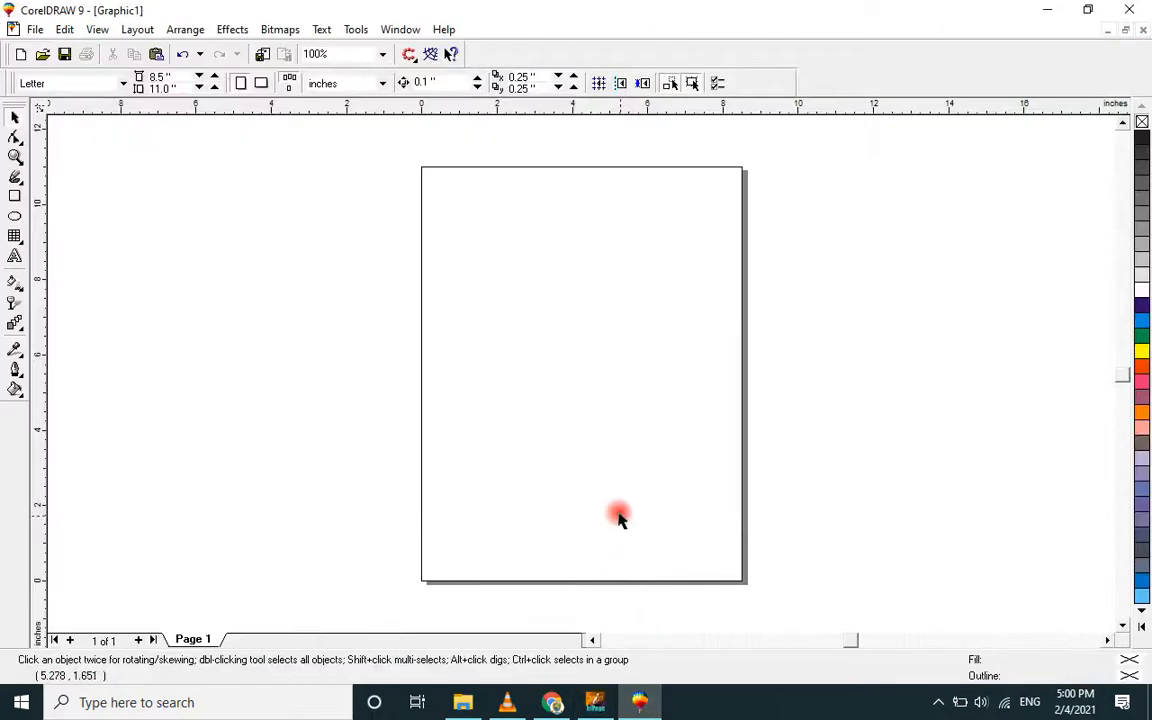
left_click(600, 702)
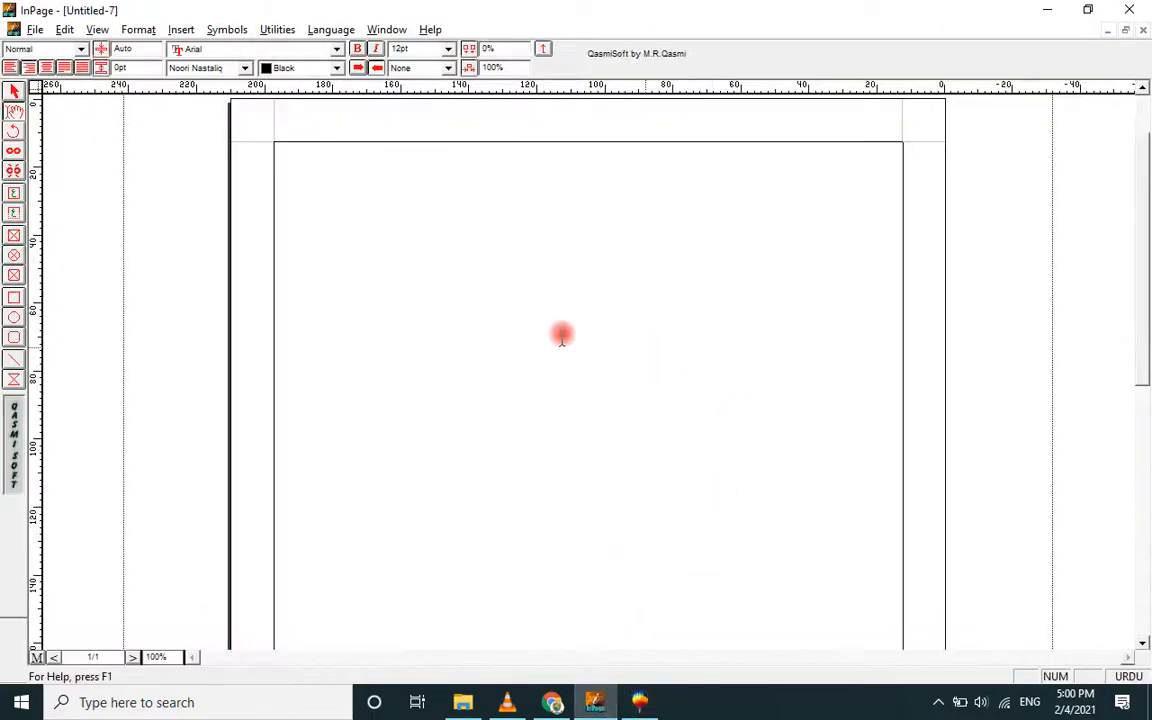
- Draw a text box about 115.6 by 73.3 mm near the page top and enter "یہ ان پیج ہے۔ یہاں سے کورل ڈرا میں ڈیٹا کاپی کرنا بہت آسان ہے"
left_click(14, 194)
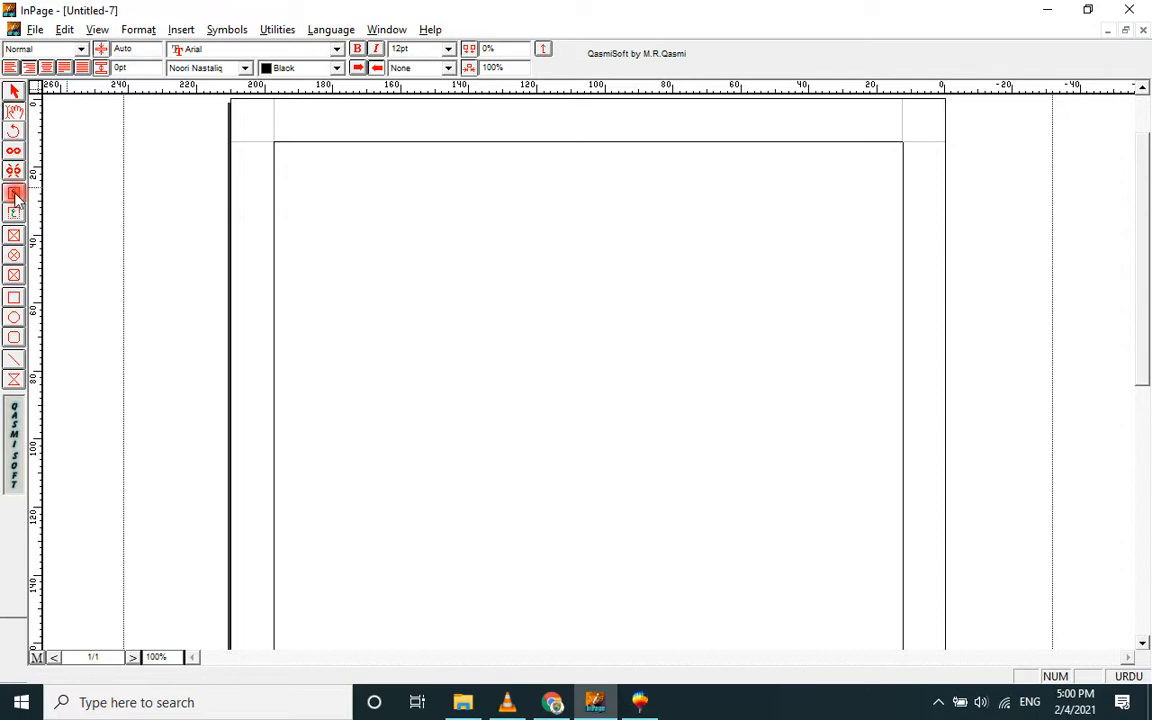
left_click_drag(388, 172, 782, 422)
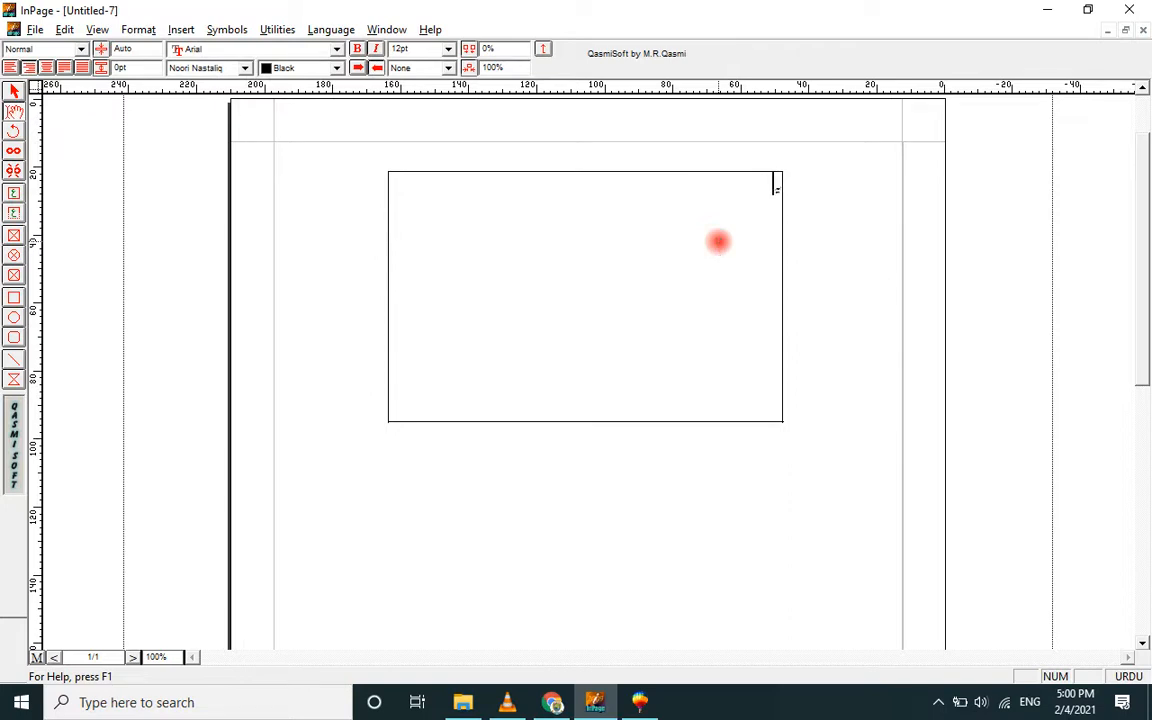
type("یانپ")
key("space")
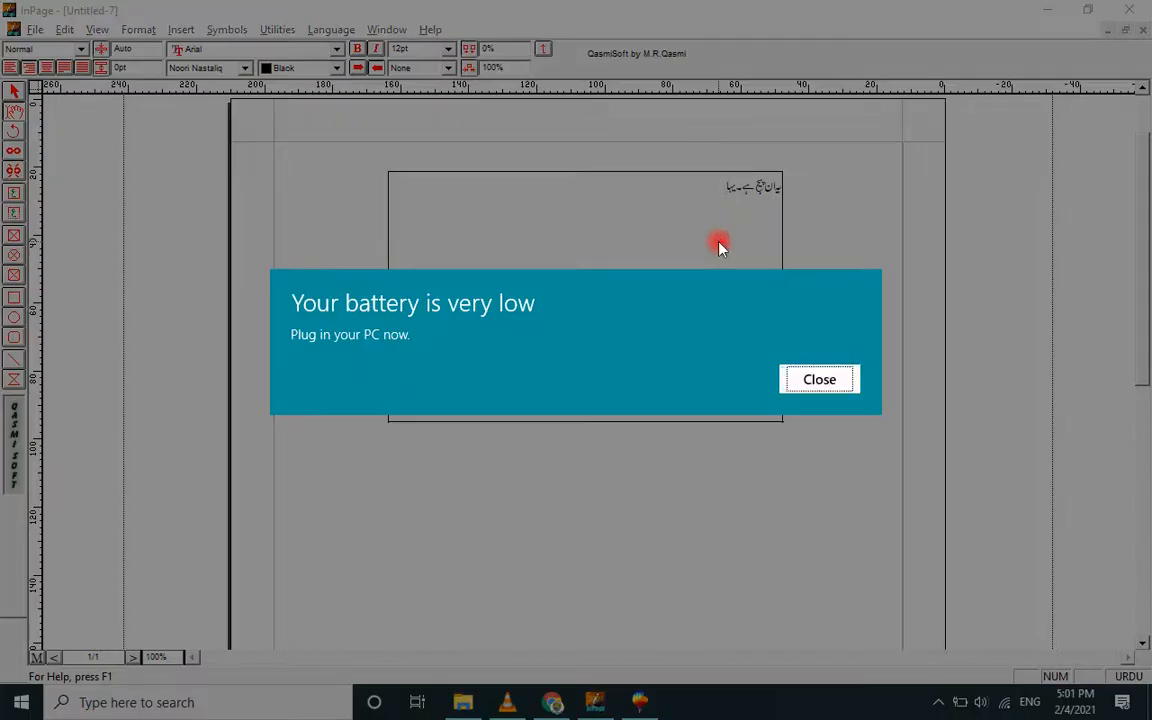
type("ں")
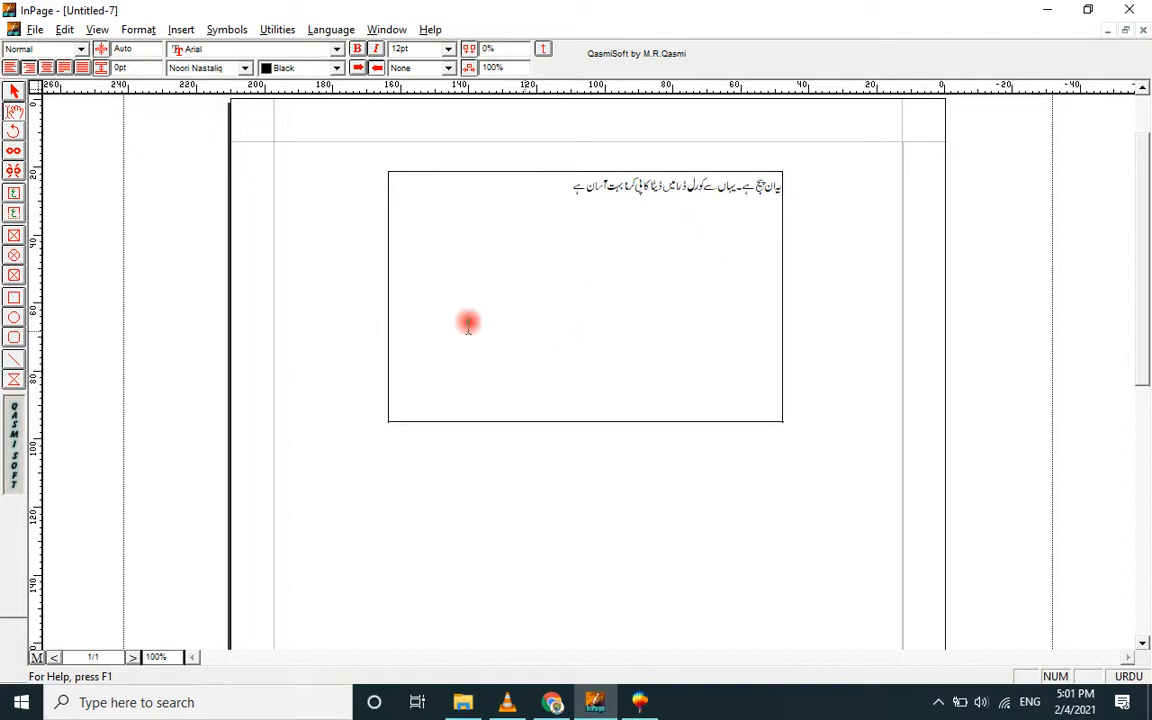
- Copy the whole Urdu text box as an object and paste it onto the blank page in CorelDRAW
left_click(13, 92)
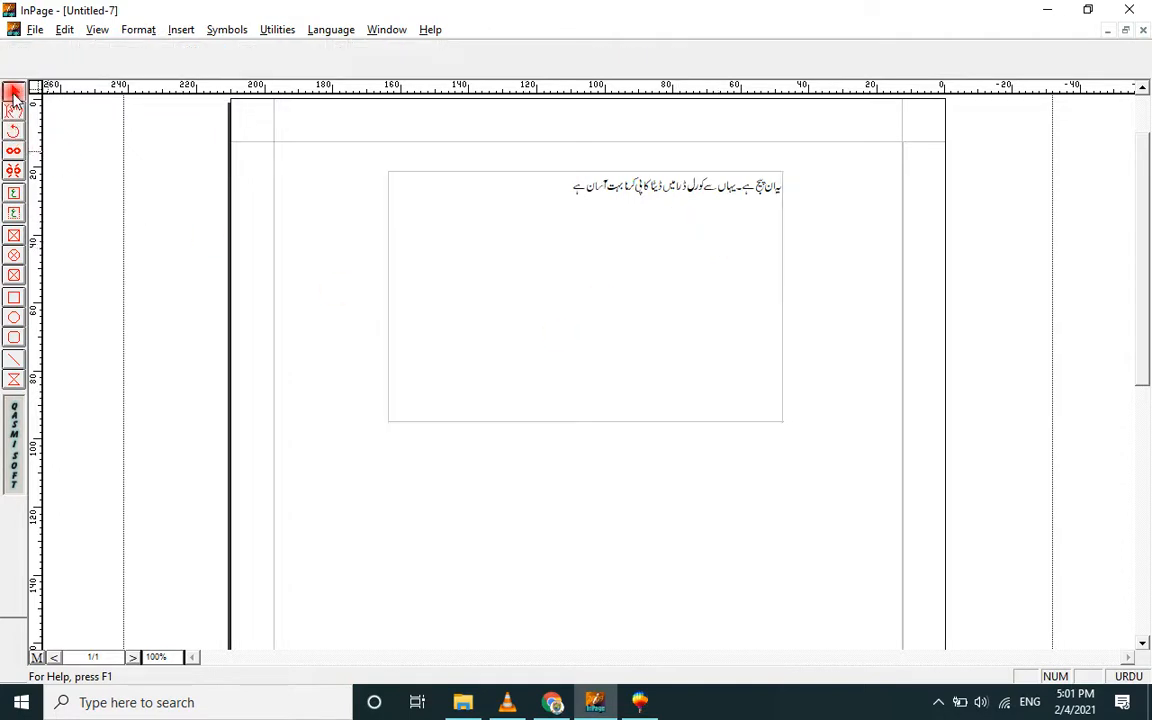
left_click(514, 243)
right_click(514, 234)
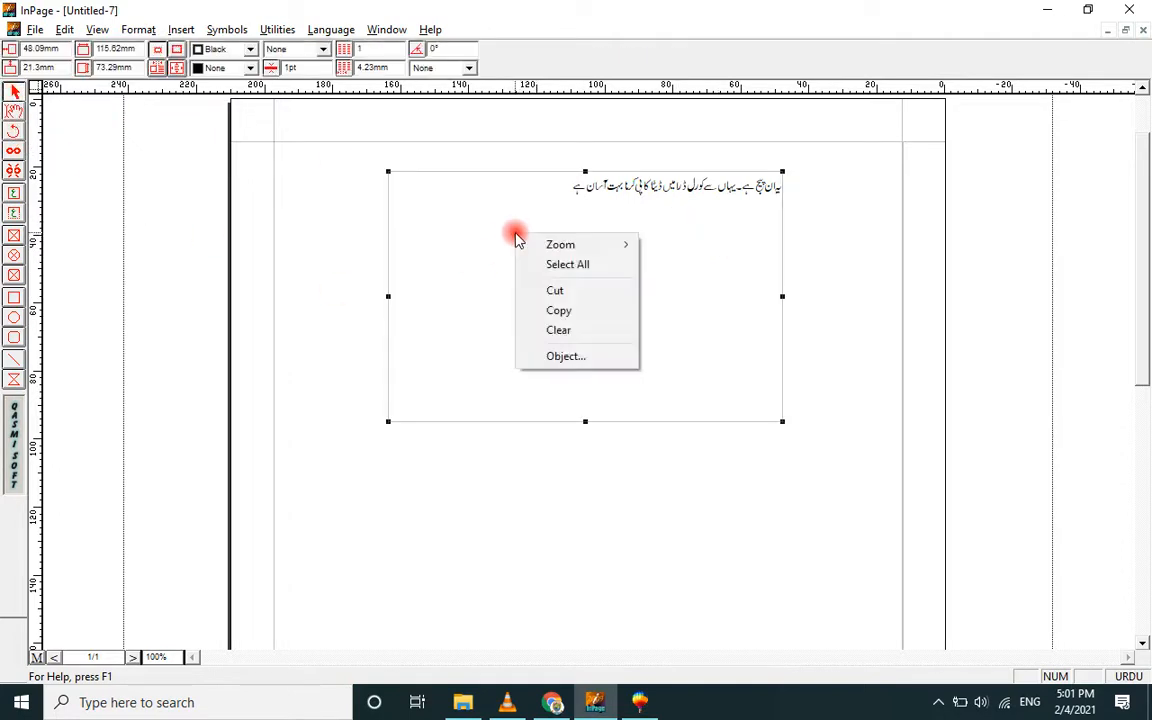
left_click(560, 311)
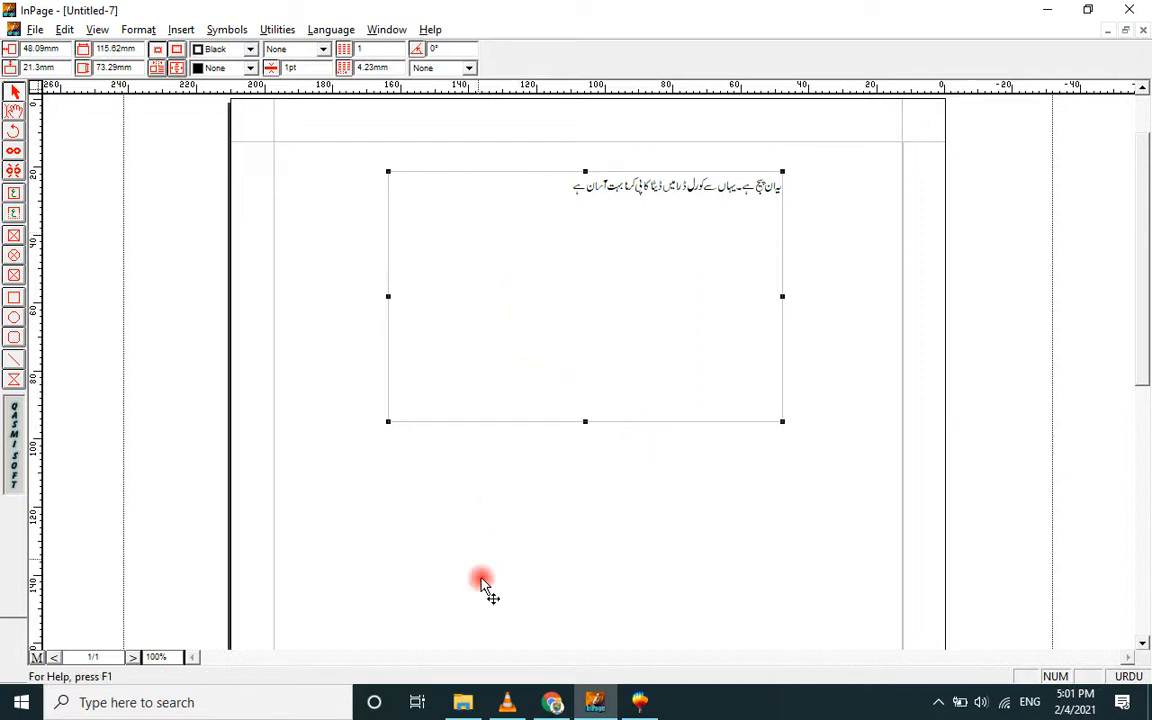
left_click(641, 704)
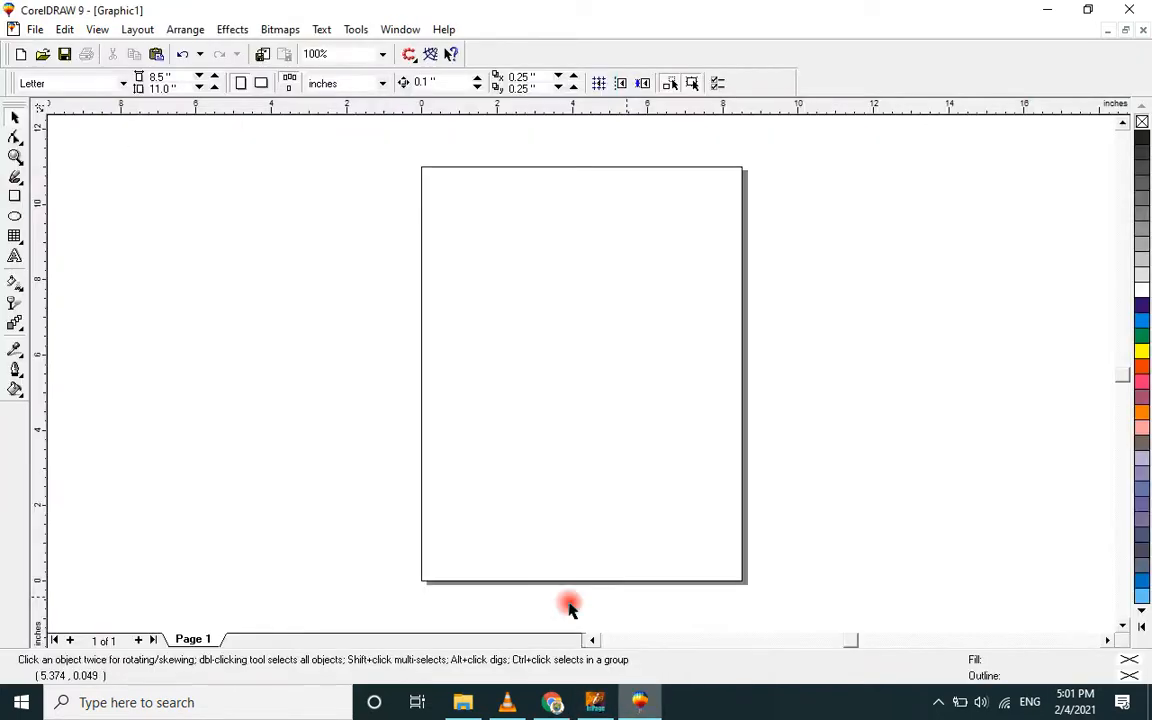
right_click(498, 203)
left_click(538, 316)
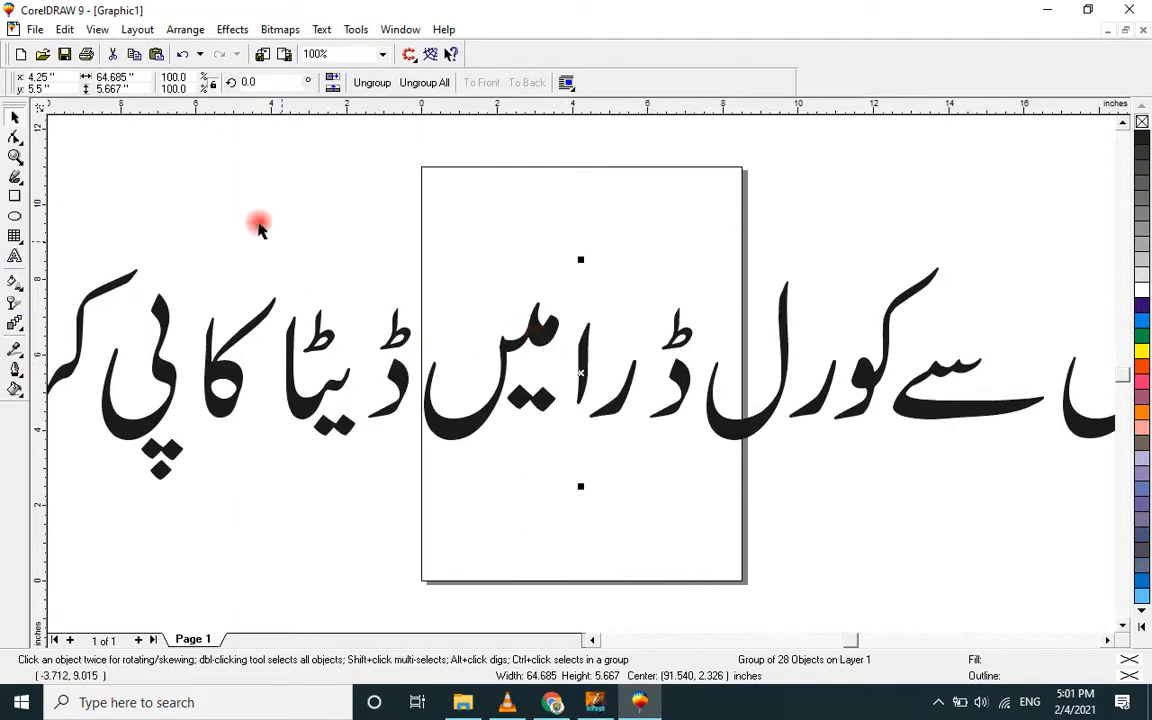
- Scale the pasted Urdu text to 5% horizontally and vertically, and enlarge it to about 5.97 by 0.52 inches
left_click_drag(190, 77, 139, 84)
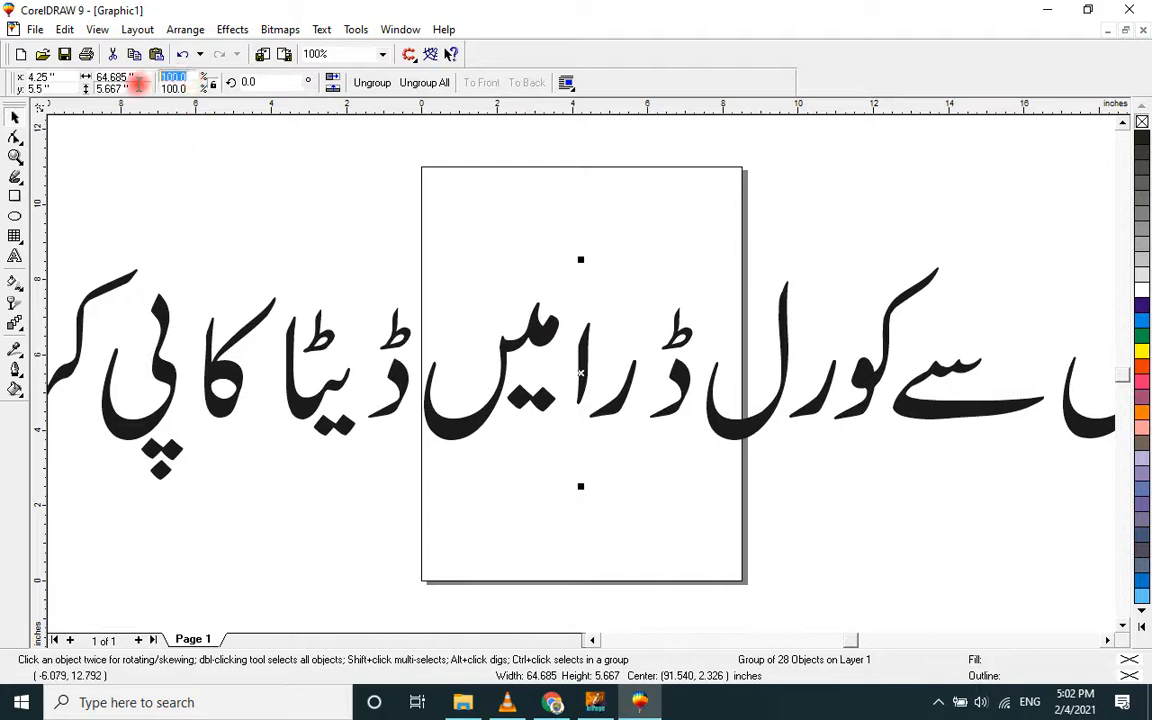
type("5")
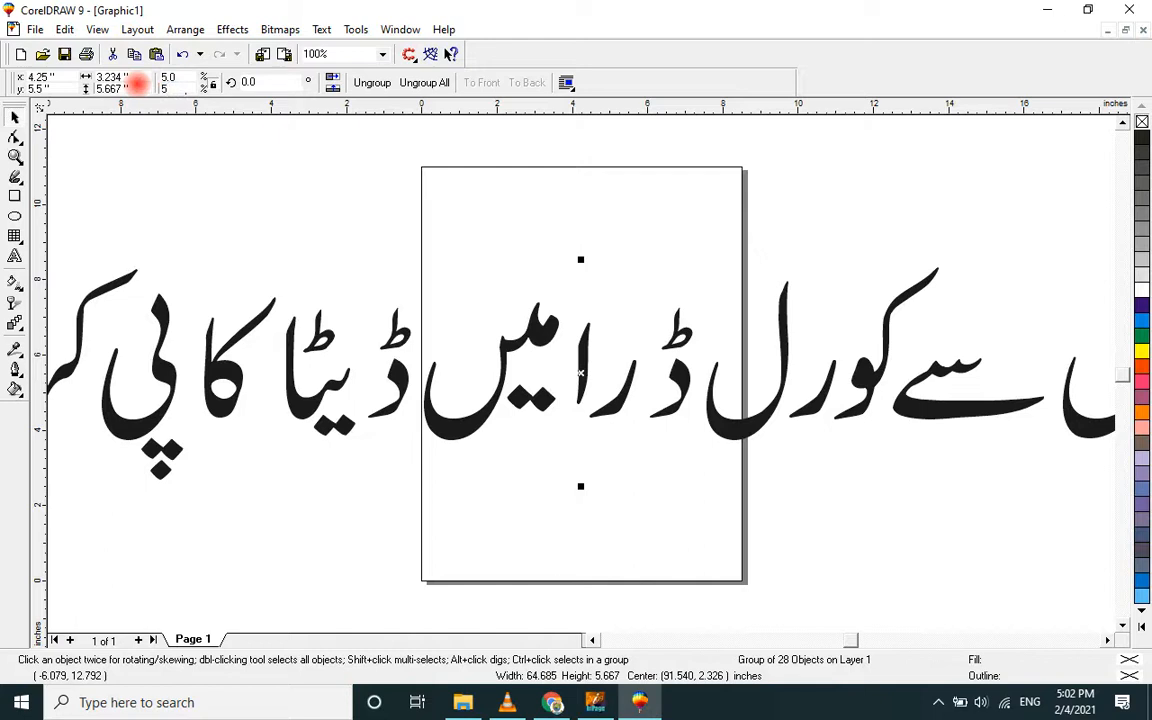
key("ctrl+z")
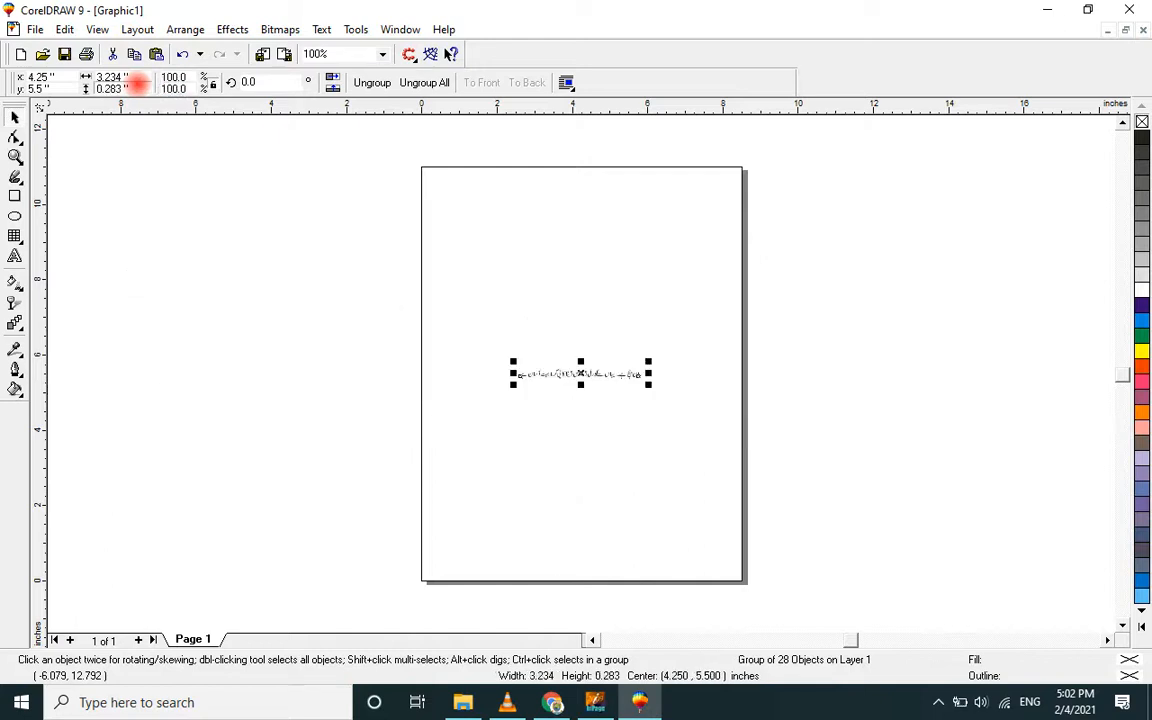
left_click_drag(514, 362, 428, 297)
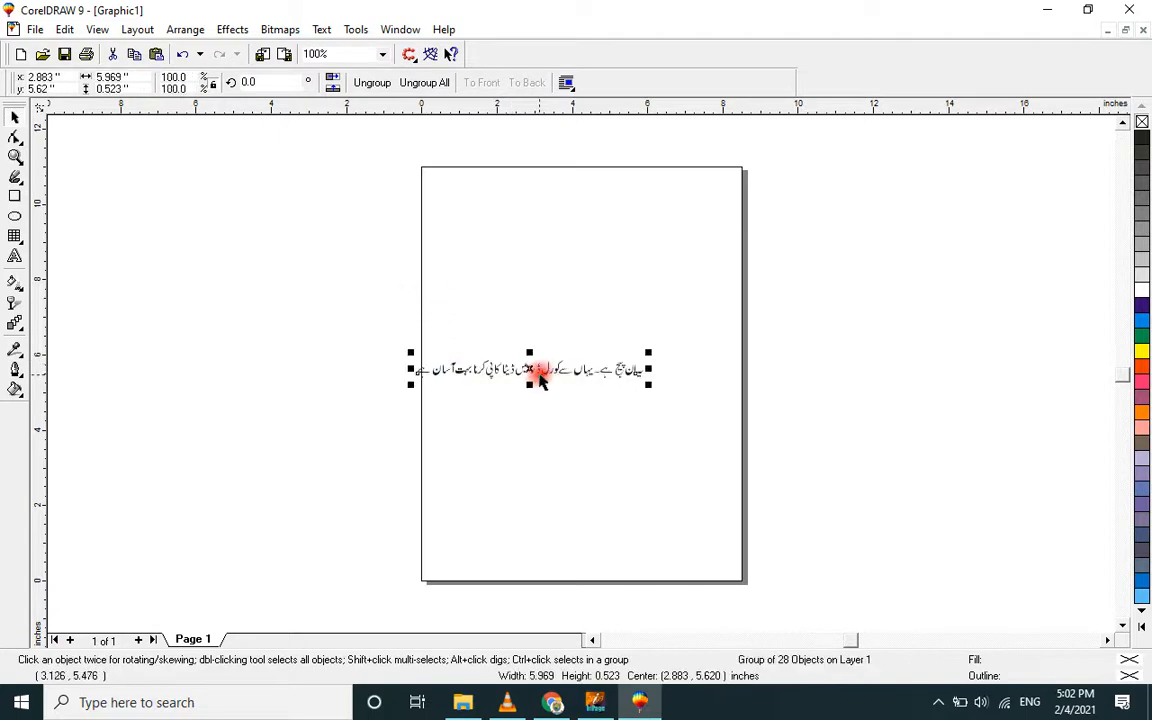
- Move the Urdu text near the page top, centred at about 3.89, 9.49 inches, and give it a thin 0.00694-inch outline
left_click_drag(530, 368, 560, 233)
left_click(537, 296)
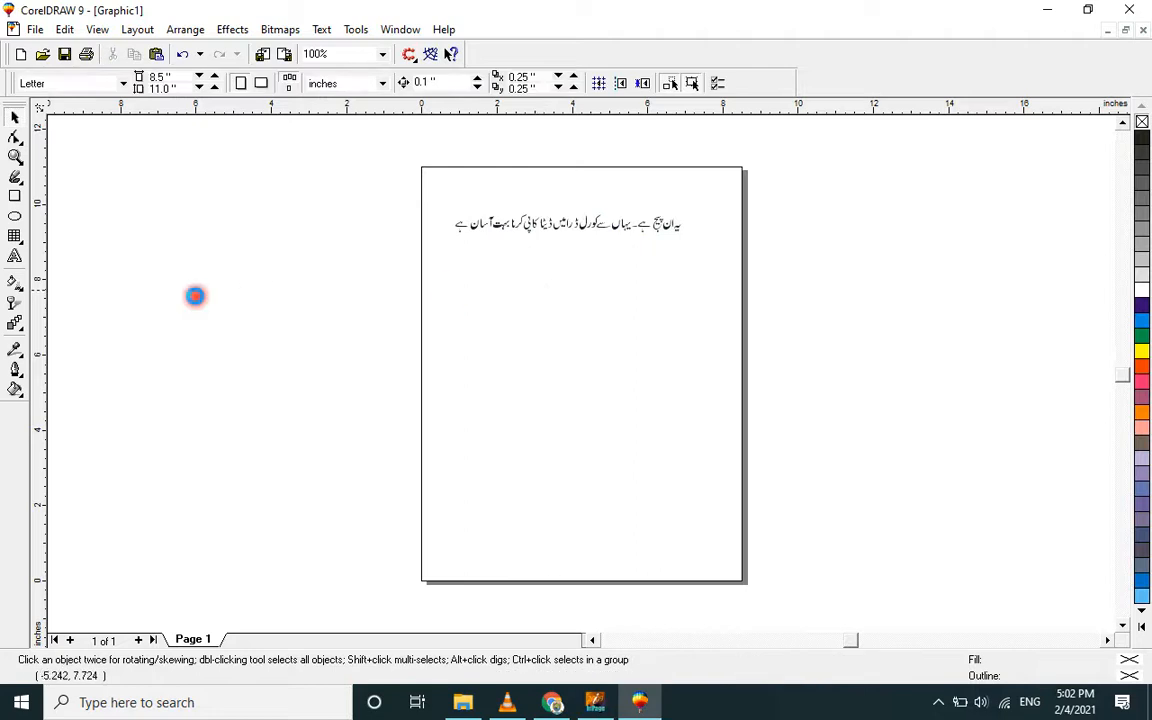
left_click(513, 224)
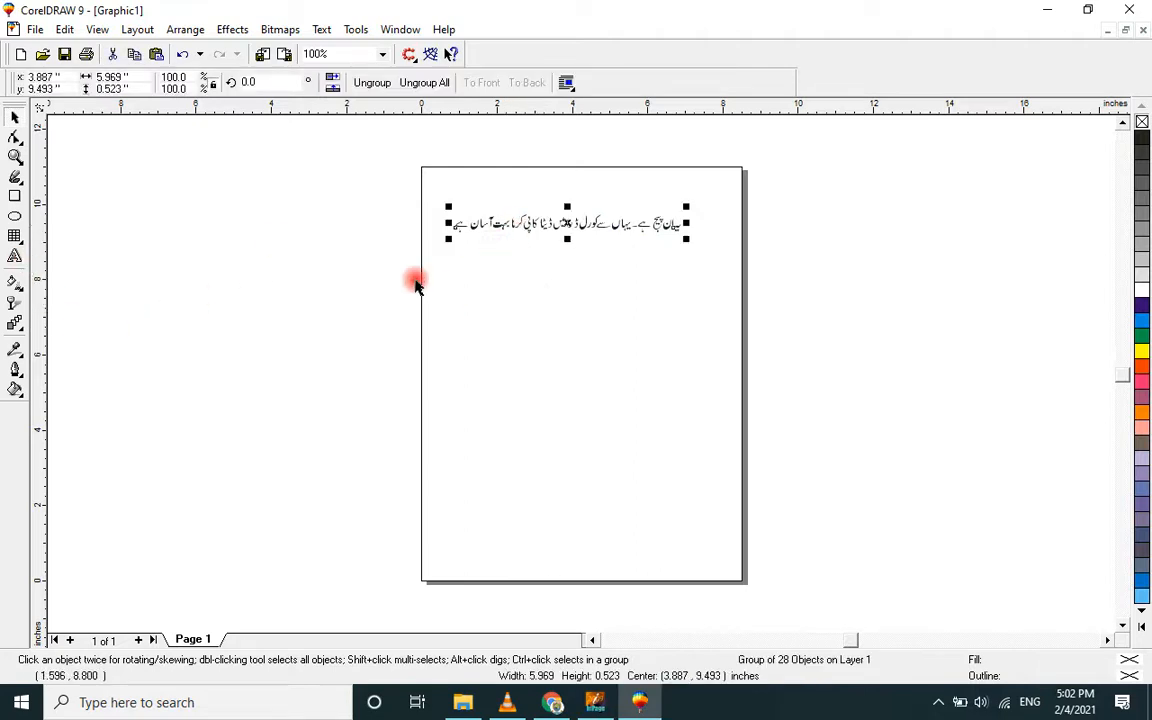
left_click(17, 369)
left_click(141, 378)
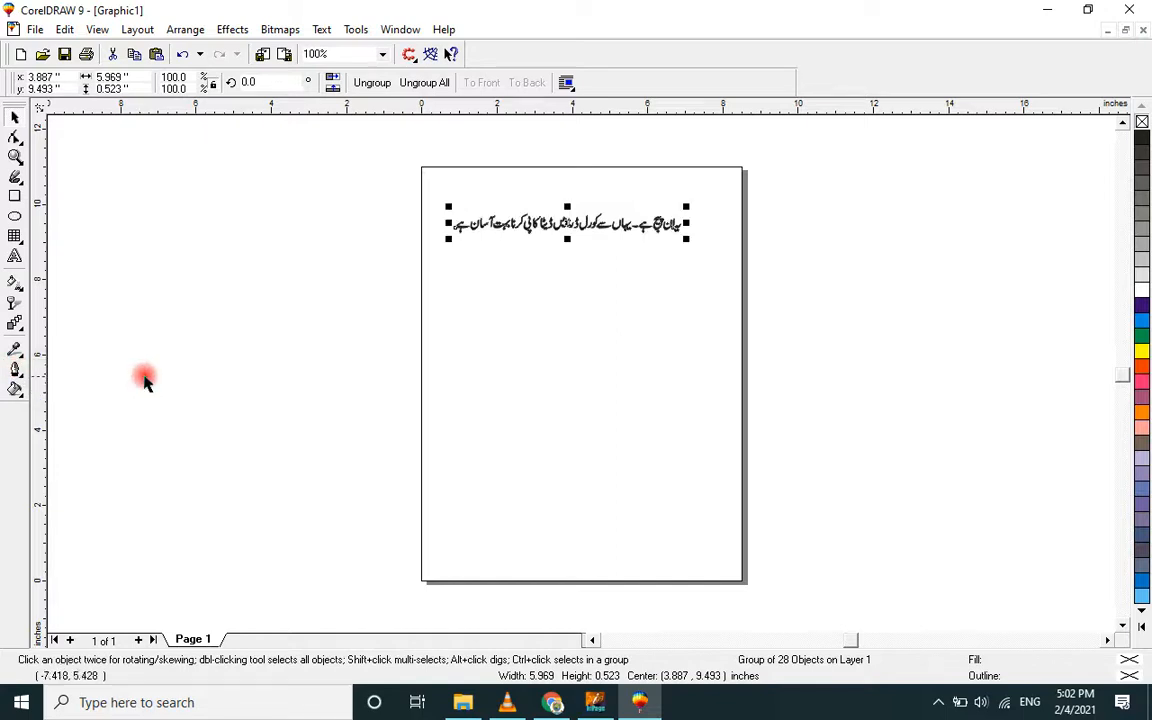
- Fill the Urdu text with dark blue and enlarge it to about 13.08 by 1.15 inches
left_click_drag(686, 239, 727, 271)
left_click(553, 285)
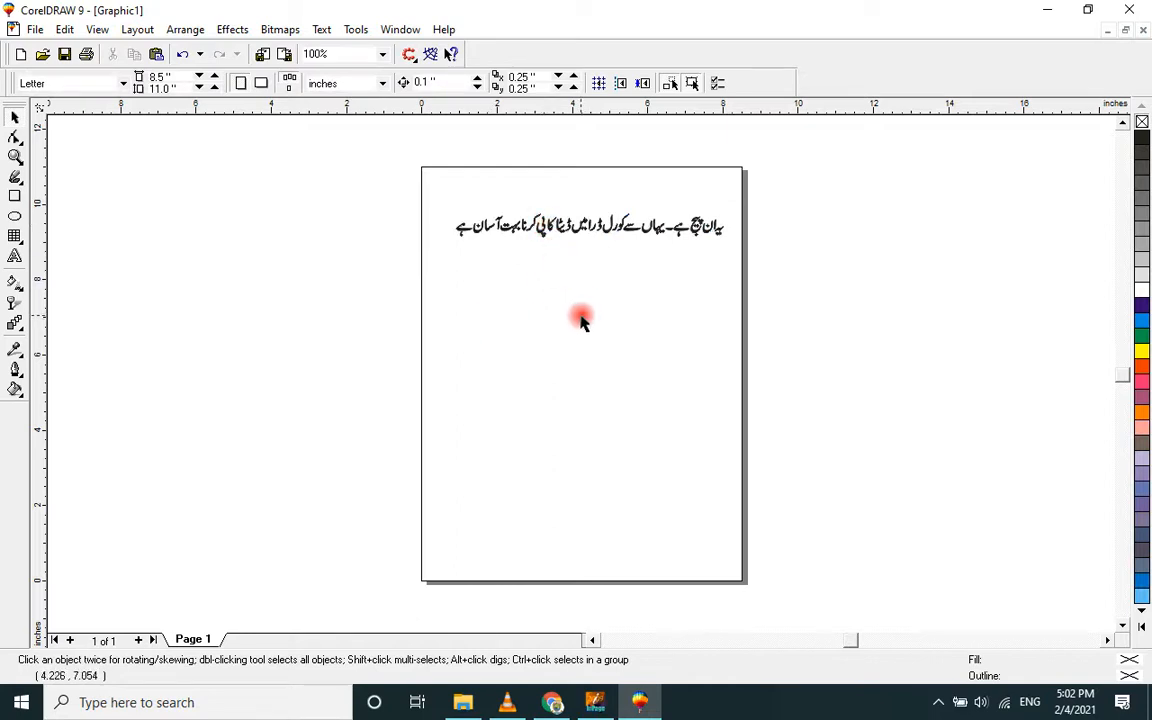
left_click(514, 228)
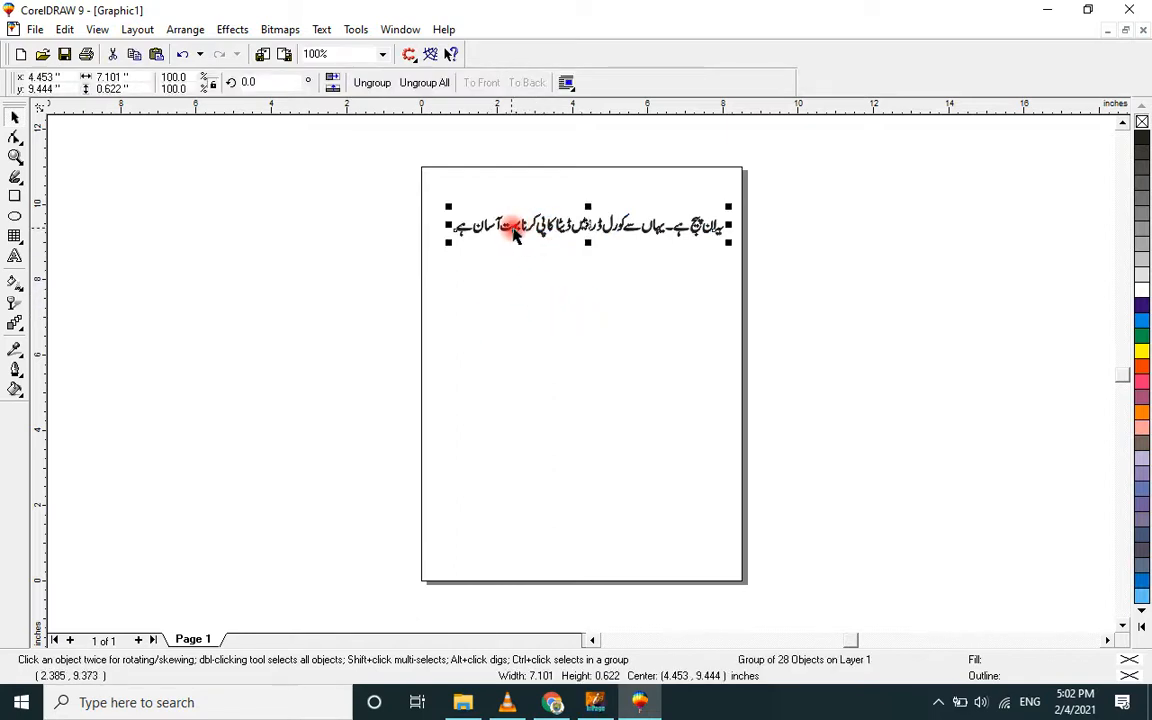
left_click(1142, 354)
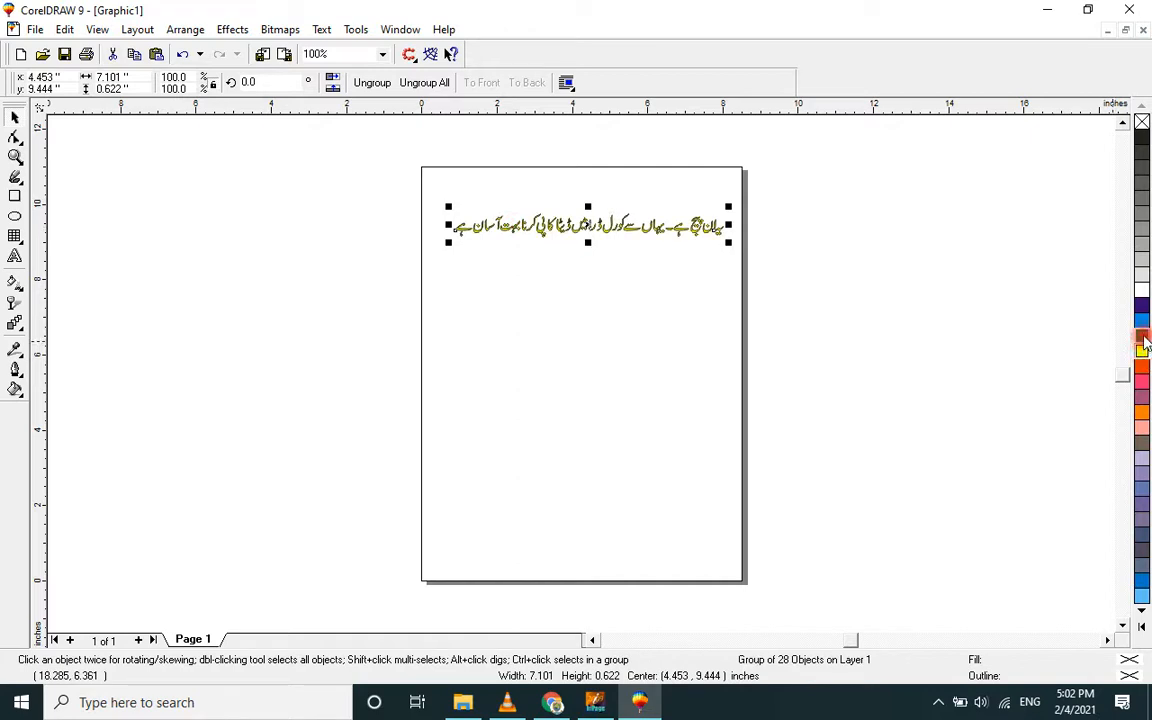
left_click(1143, 340)
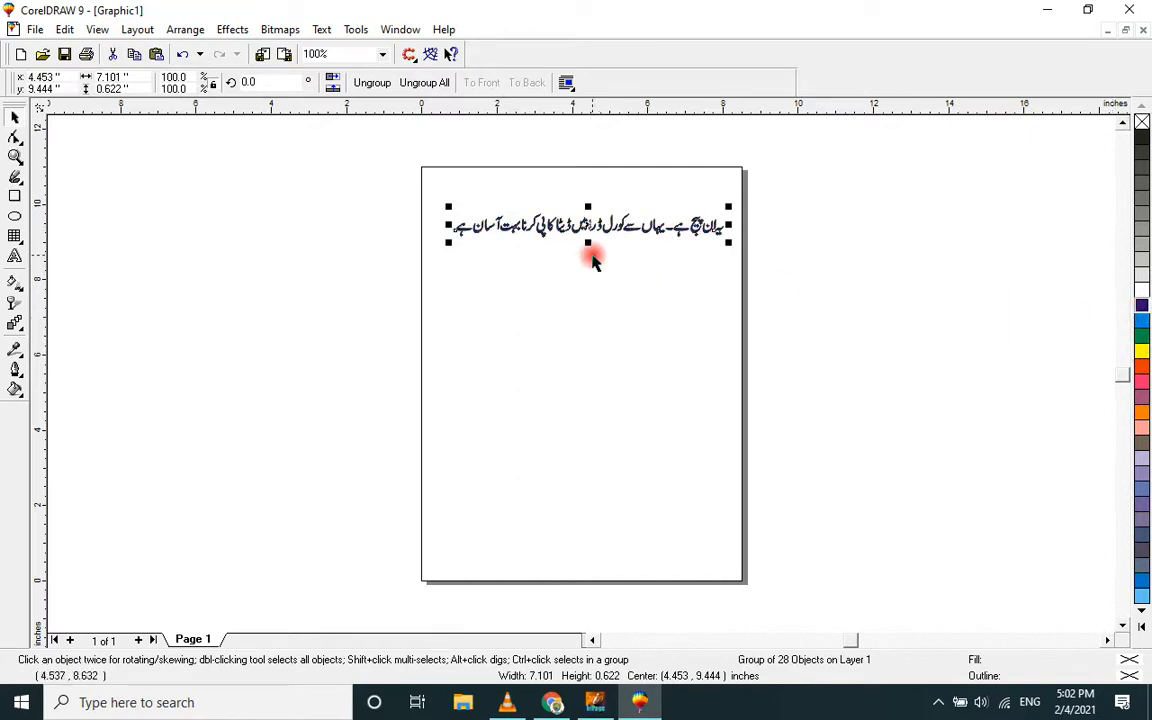
left_click_drag(447, 244, 586, 314)
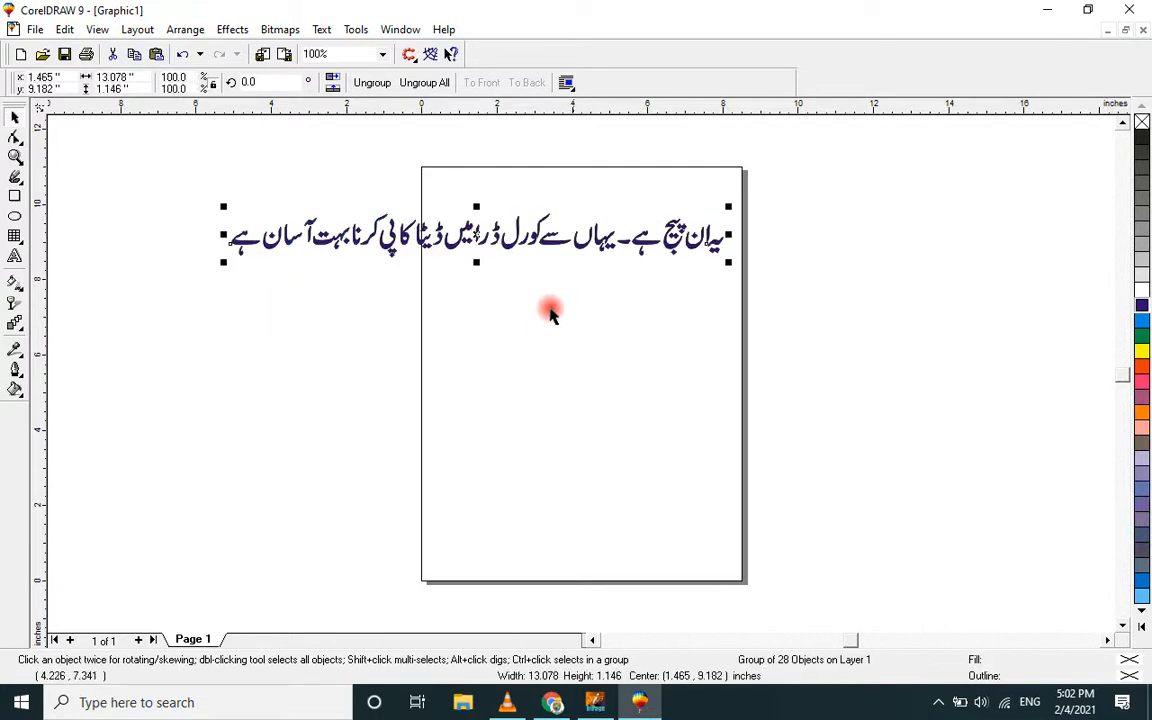
left_click(292, 320)
- Draw a white-filled rectangle about 13.06 by 1.82 inches just below the Urdu text and round its corners to 21
left_click(14, 199)
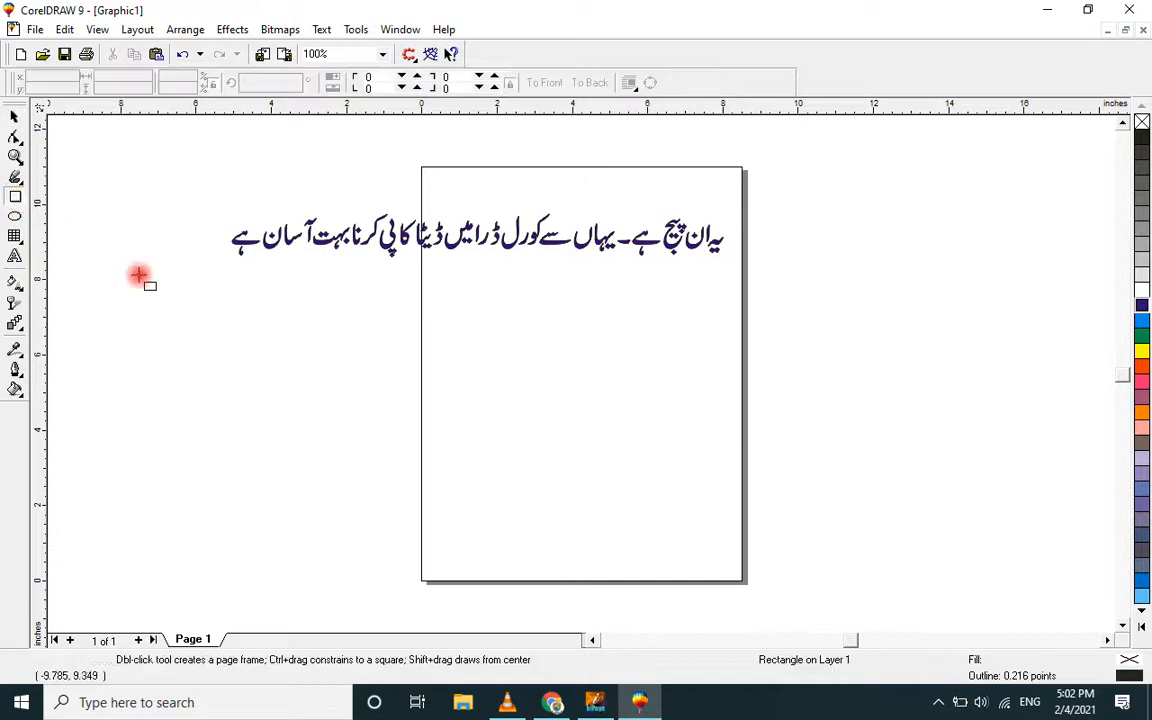
left_click_drag(246, 283, 738, 352)
left_click_drag(248, 285, 244, 283)
left_click(14, 117)
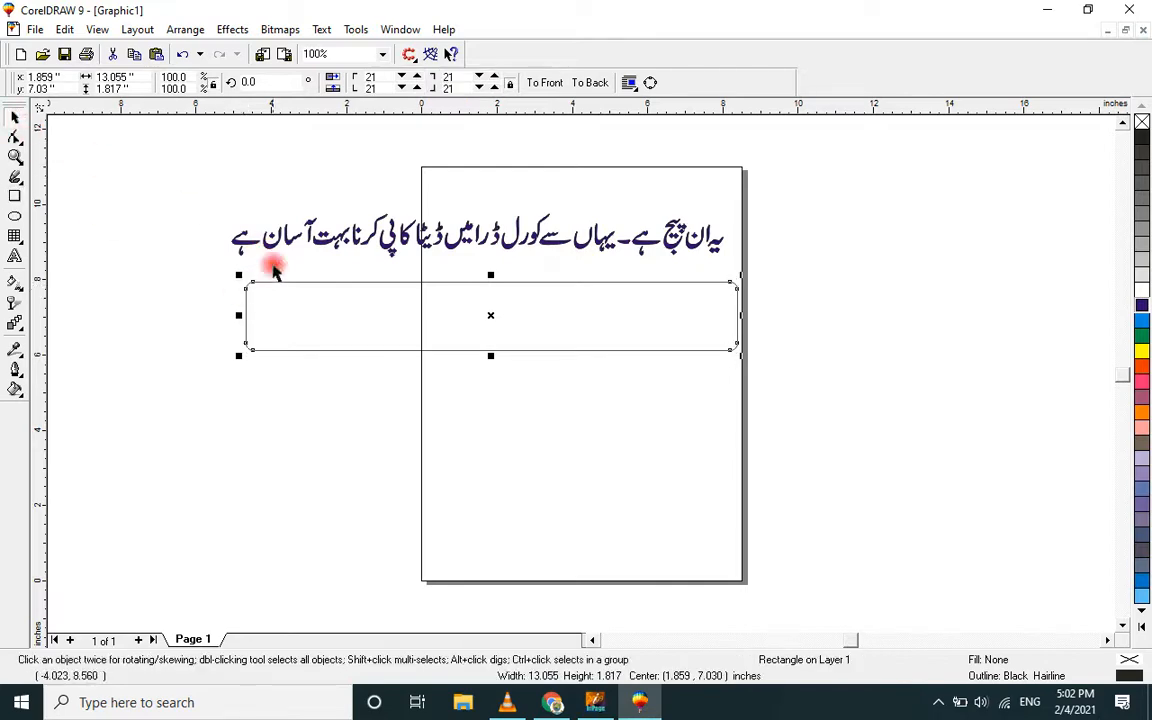
left_click(818, 380)
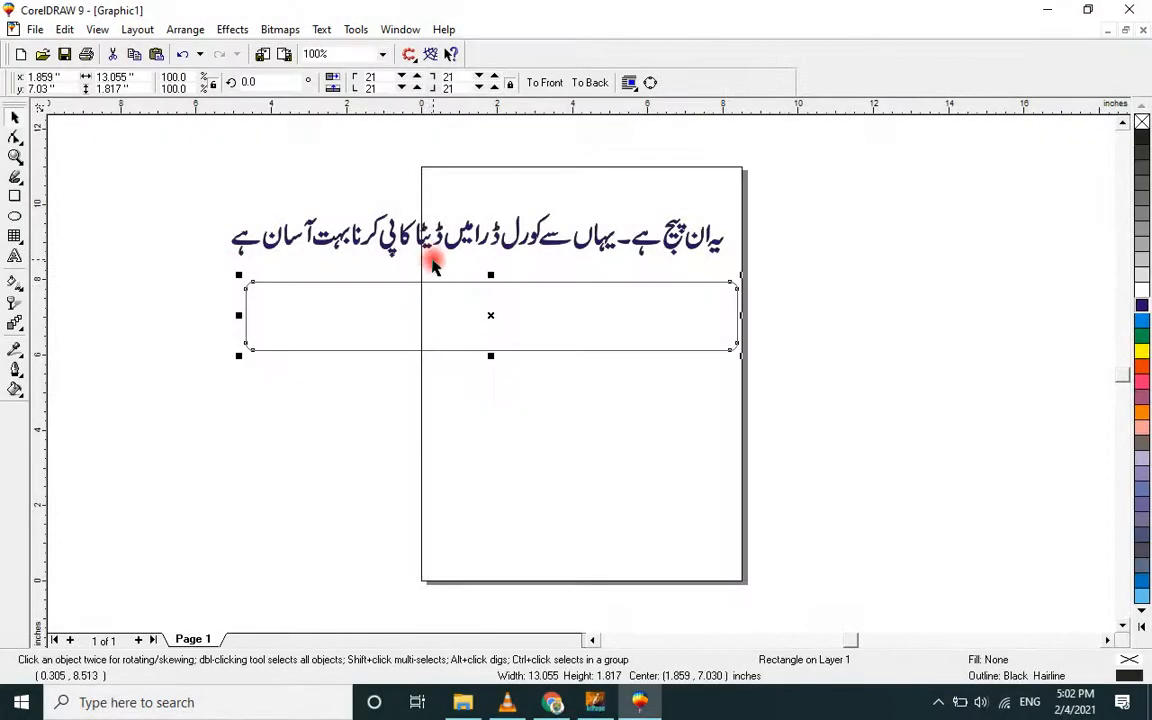
left_click(1142, 289)
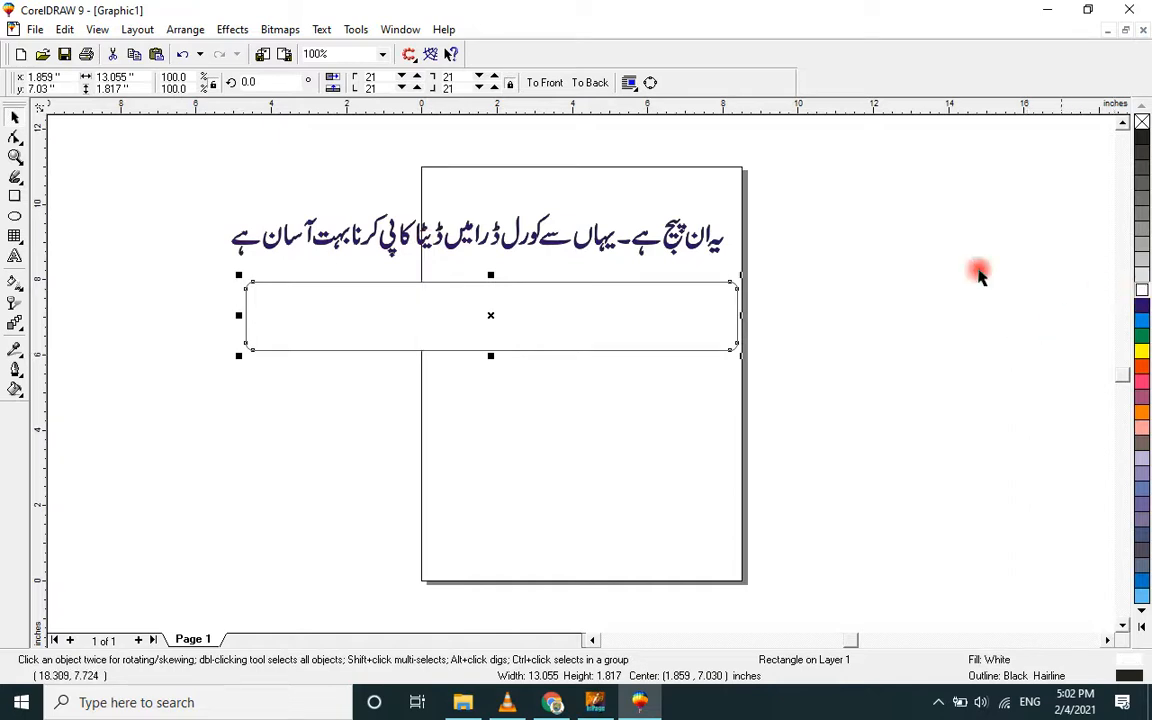
- Move the Urdu text onto the rounded rectangle and scale it to about 12.46 by 1.09 inches
left_click(600, 244)
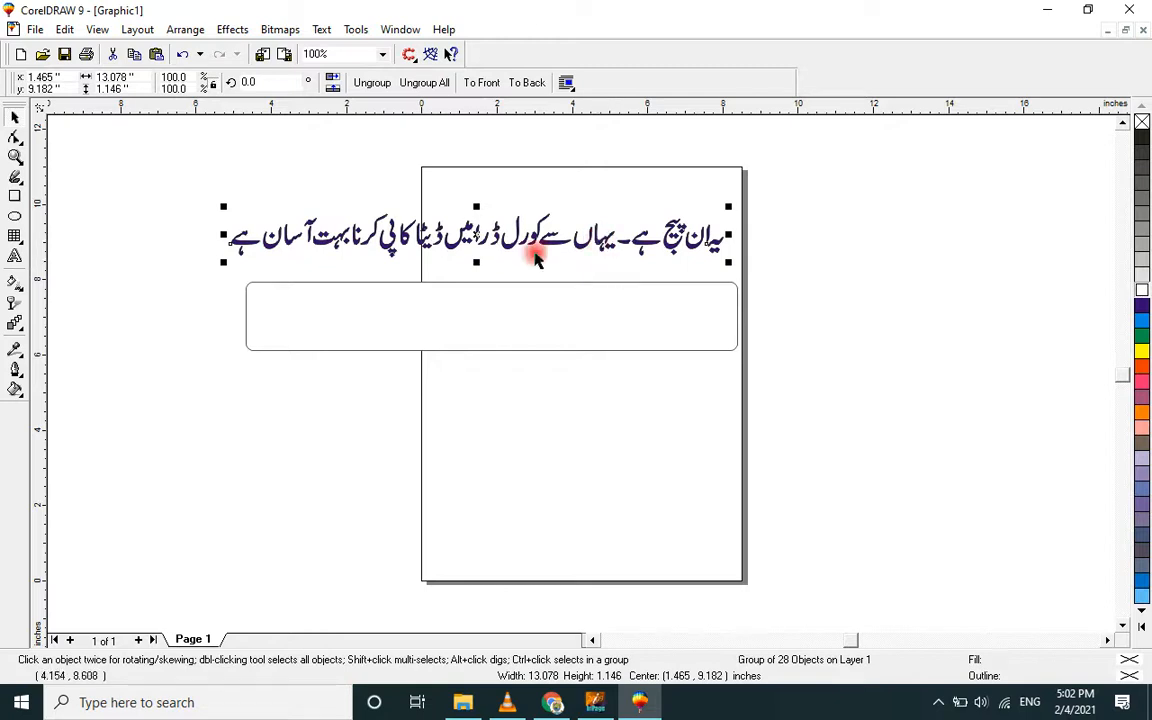
left_click_drag(475, 236, 474, 314)
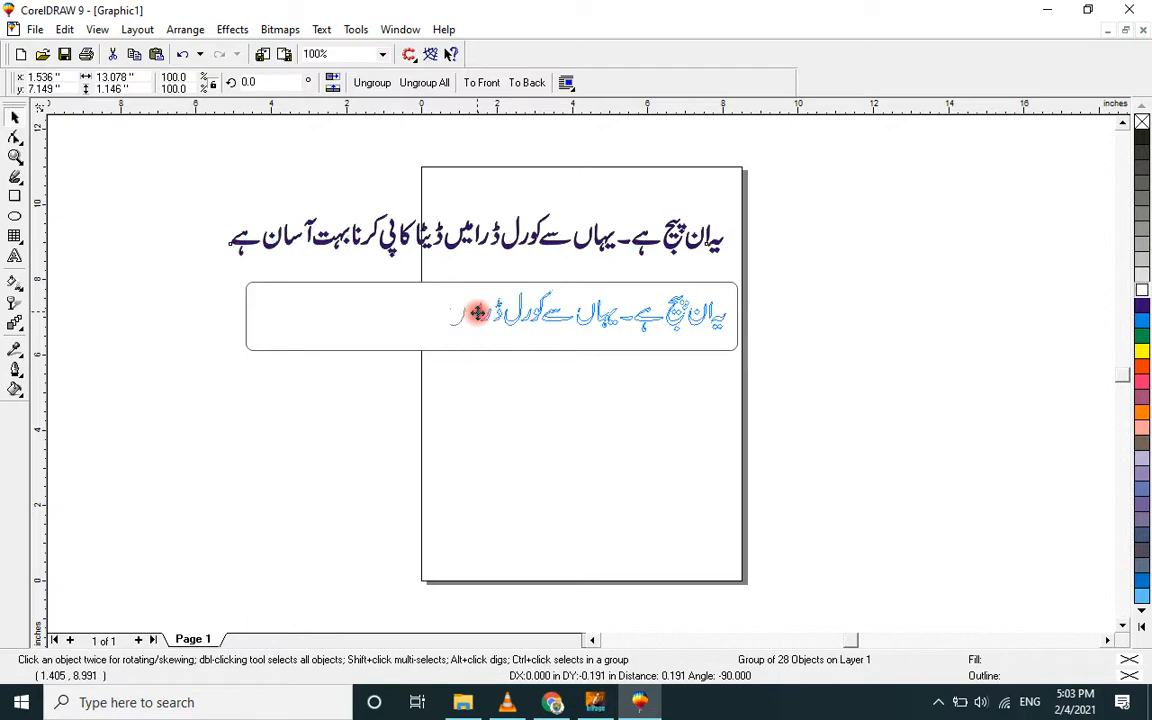
left_click_drag(226, 341, 247, 338)
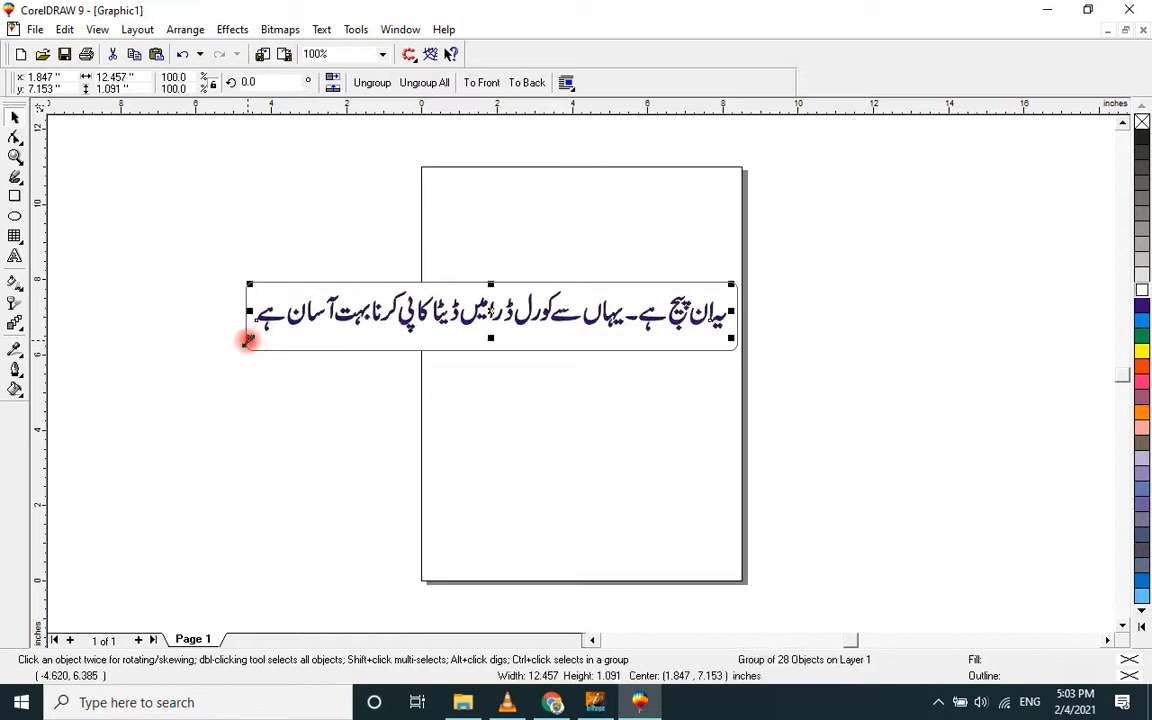
- Reduce the rounded rectangle's height to about 1.36 inches around the text and fill it with green
left_click(561, 340)
left_click_drag(491, 353, 495, 340)
left_click_drag(489, 275, 491, 278)
left_click(629, 249)
left_click(637, 292)
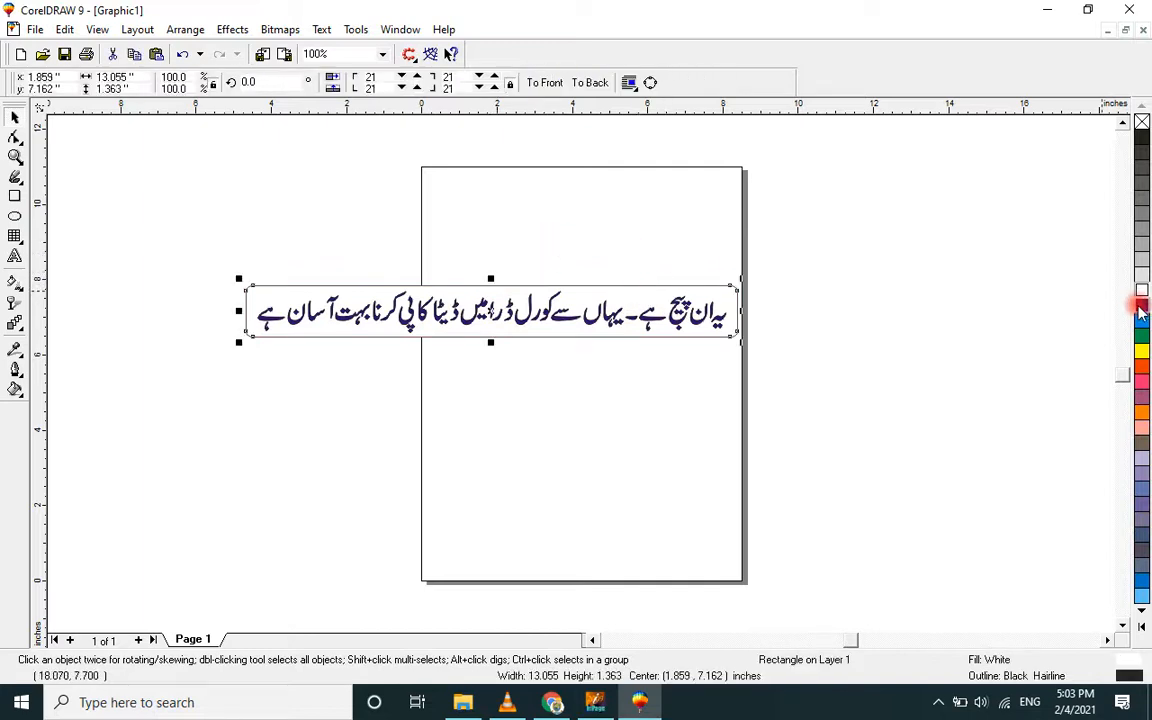
left_click(1143, 343)
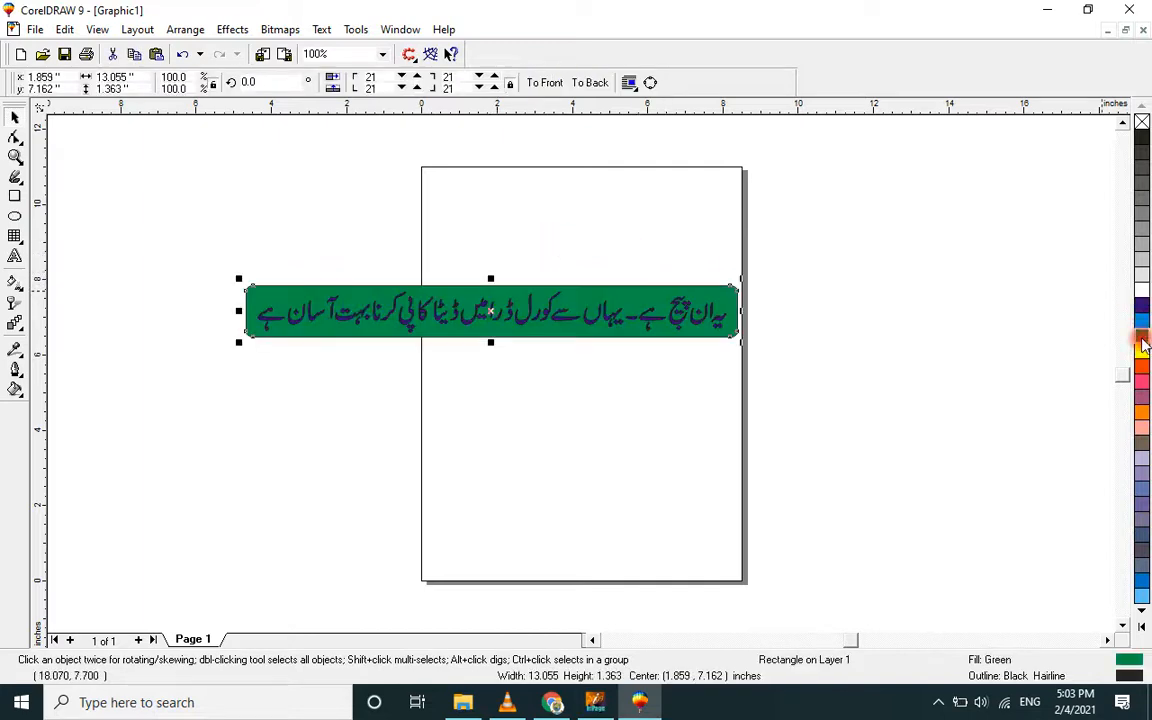
key("Escape")
- Try yellow and white fills on the Urdu text and settle on pink
left_click(652, 320)
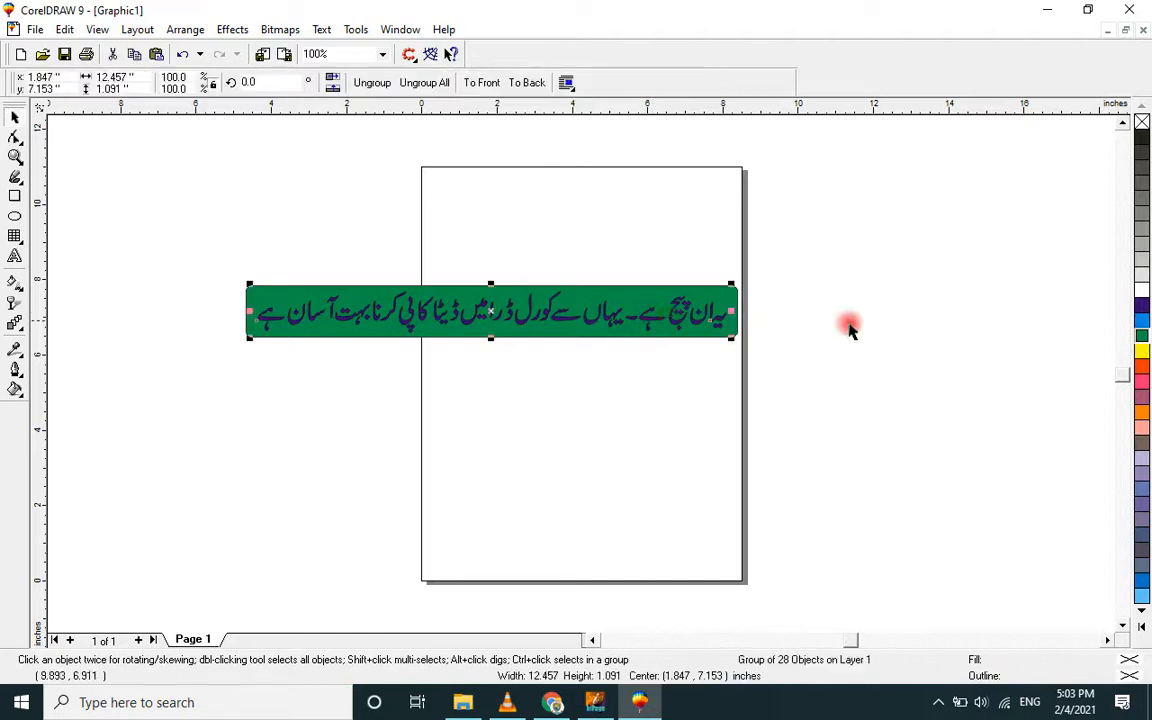
left_click(1143, 352)
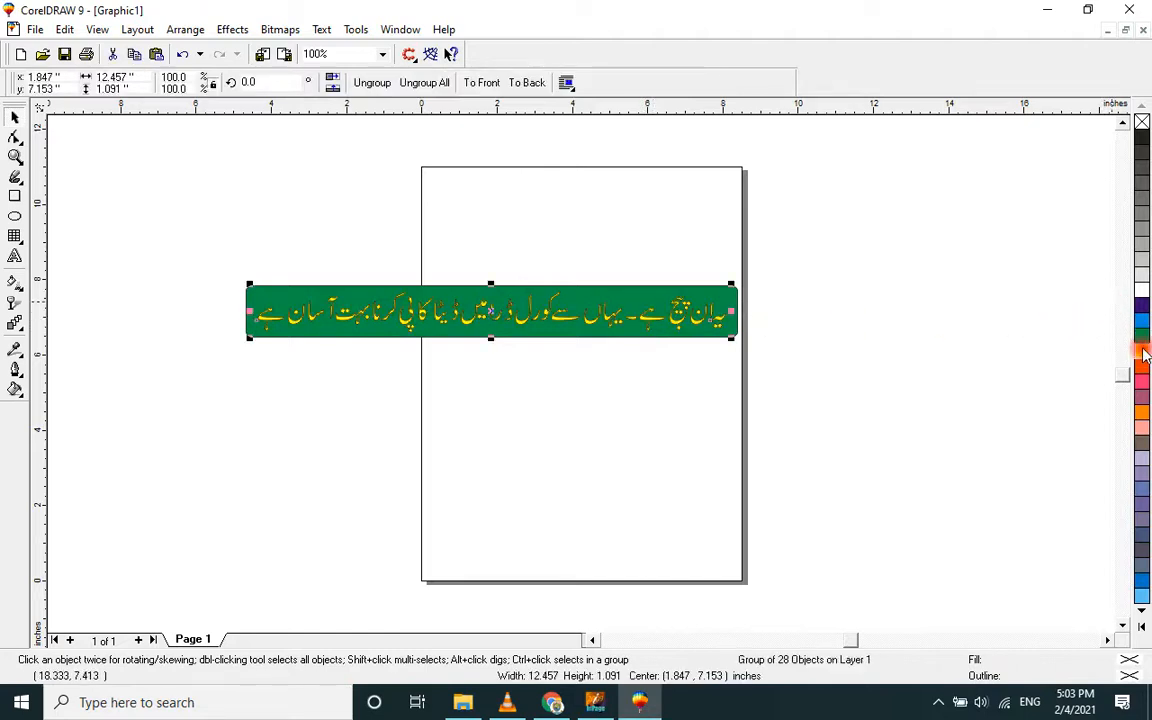
left_click(1143, 290)
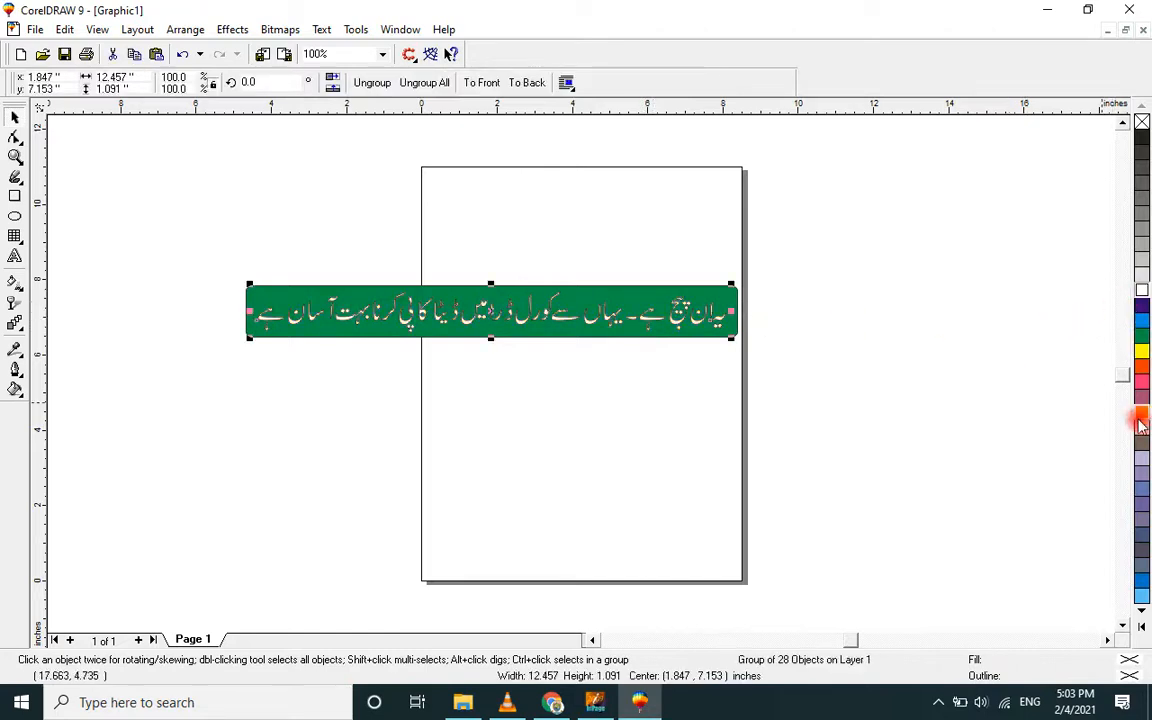
left_click(1141, 382)
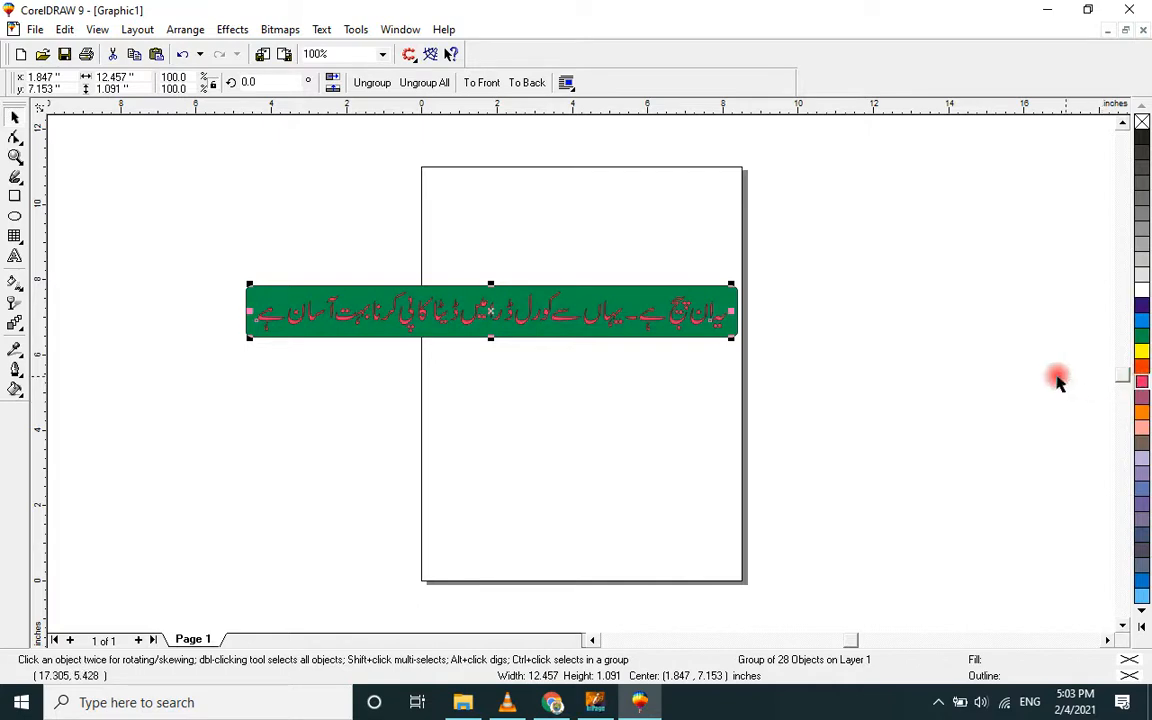
key("F12")
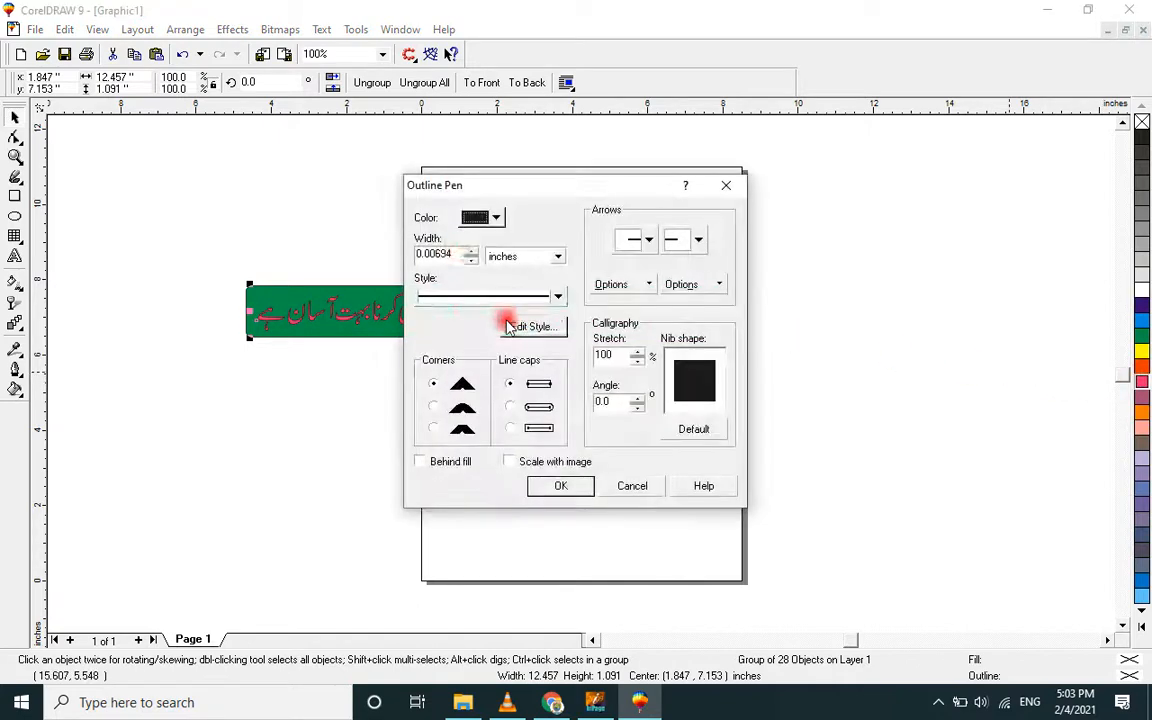
left_click(498, 218)
left_click(514, 258)
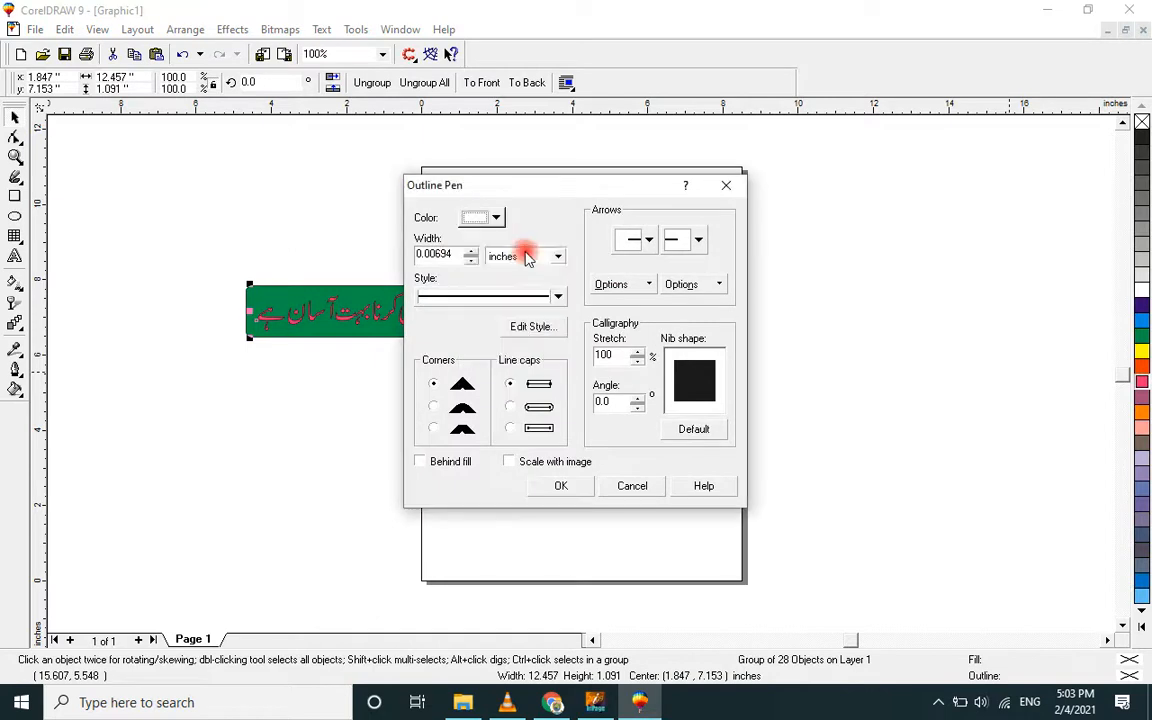
left_click(433, 408)
left_click(420, 463)
left_click_drag(422, 186, 470, 199)
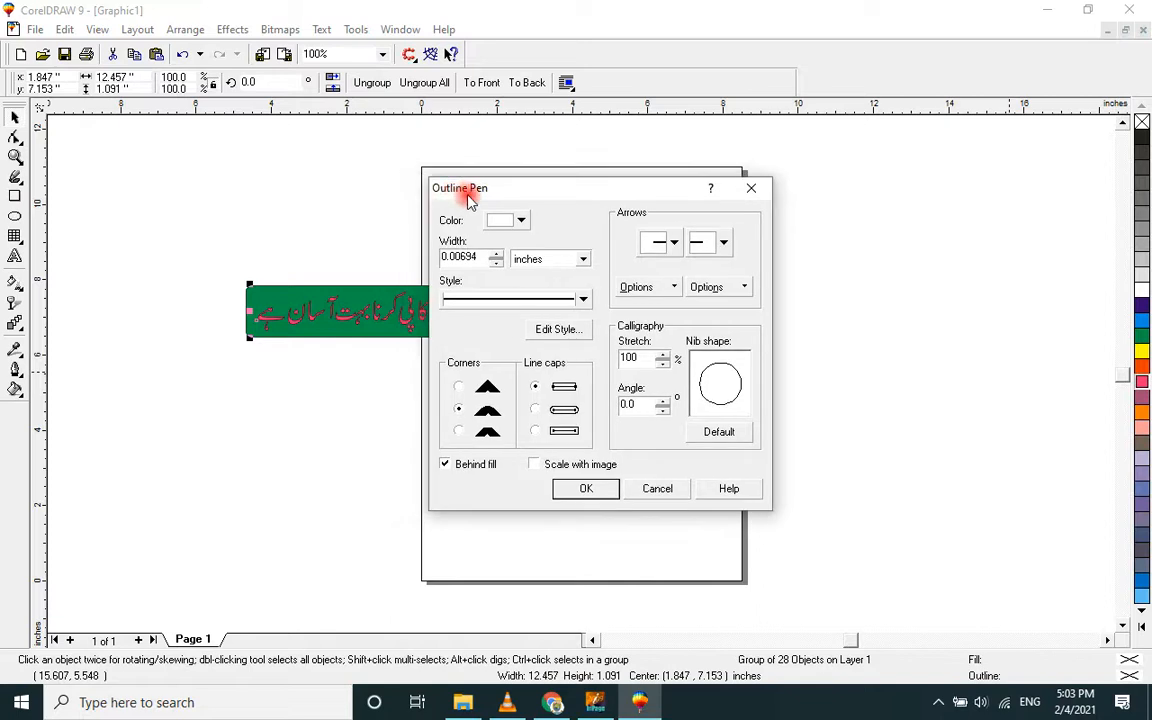
left_click(657, 489)
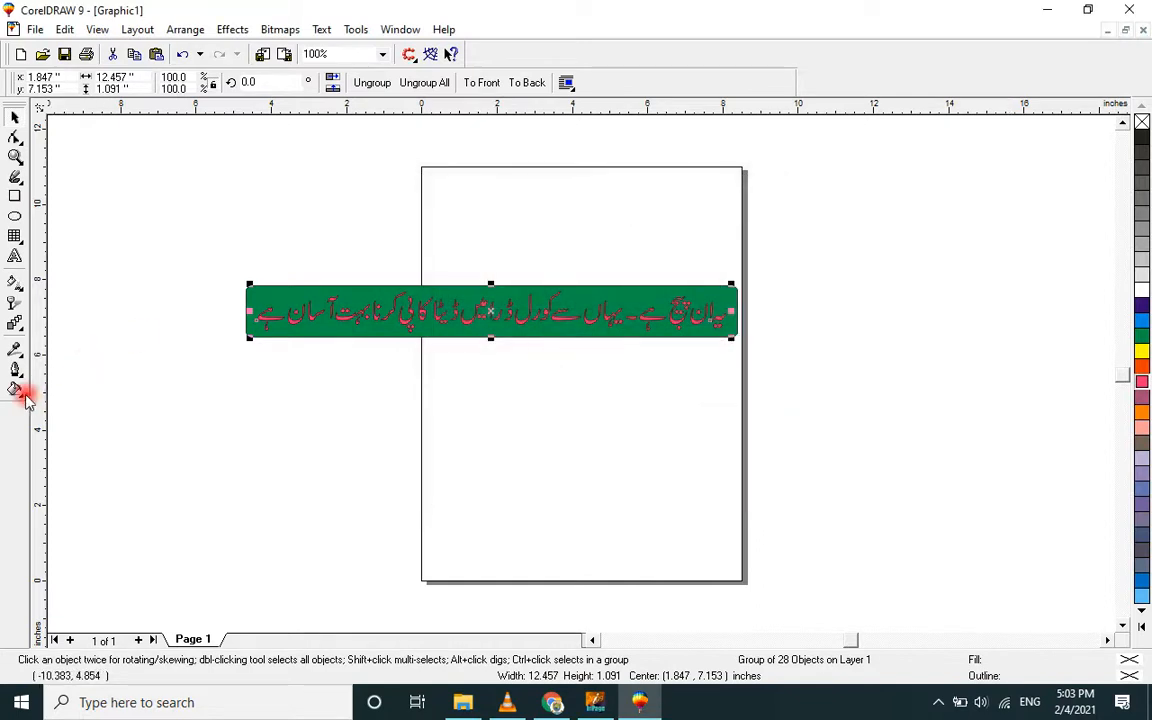
- Give the Urdu text a white 0.02694-inch outline behind the fill, with rounded corners and extended square line caps
left_click(17, 374)
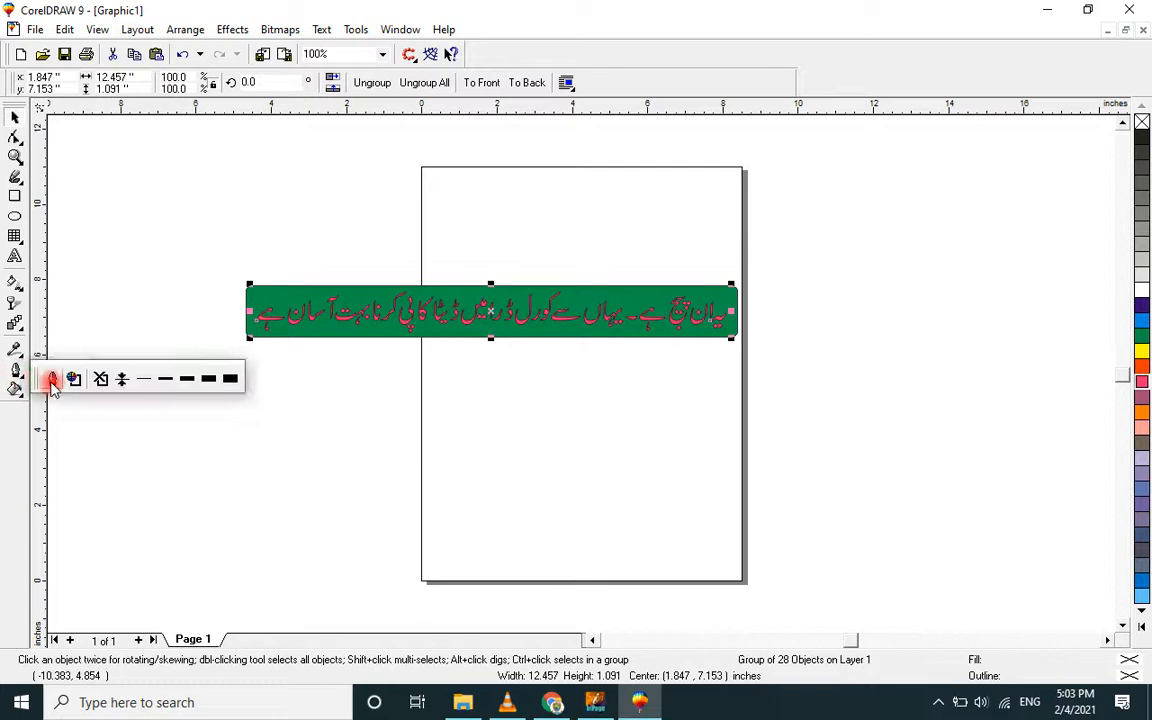
left_click(52, 380)
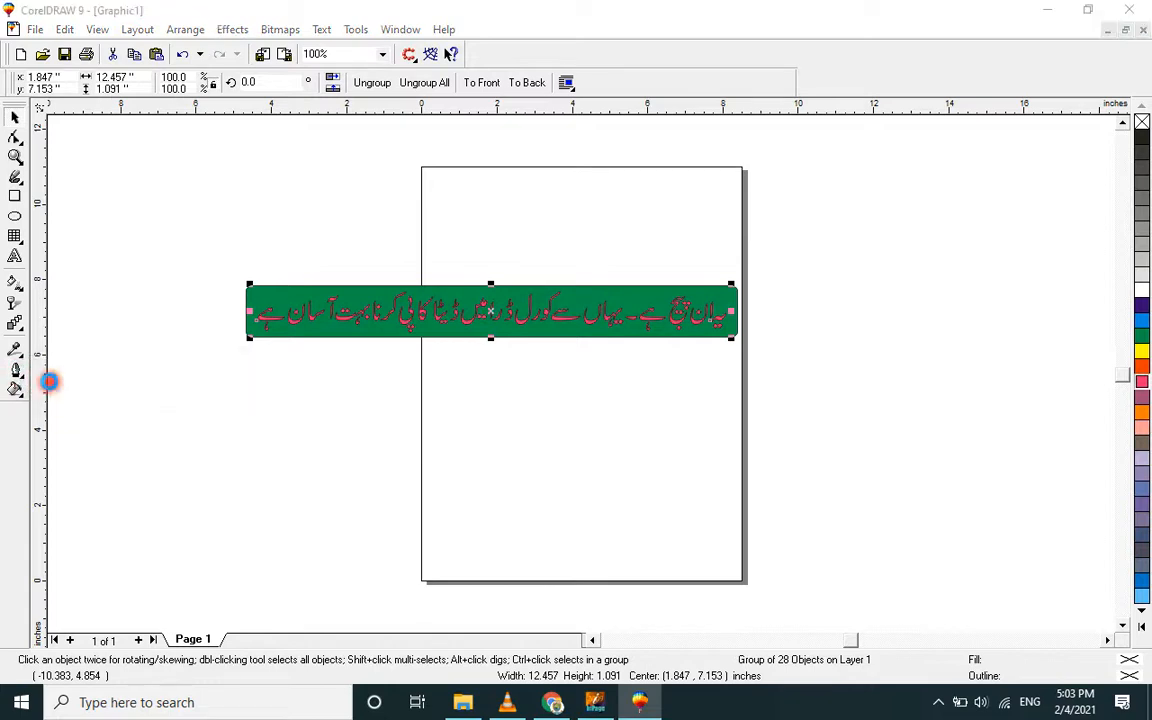
left_click_drag(510, 184, 824, 163)
left_click(807, 189)
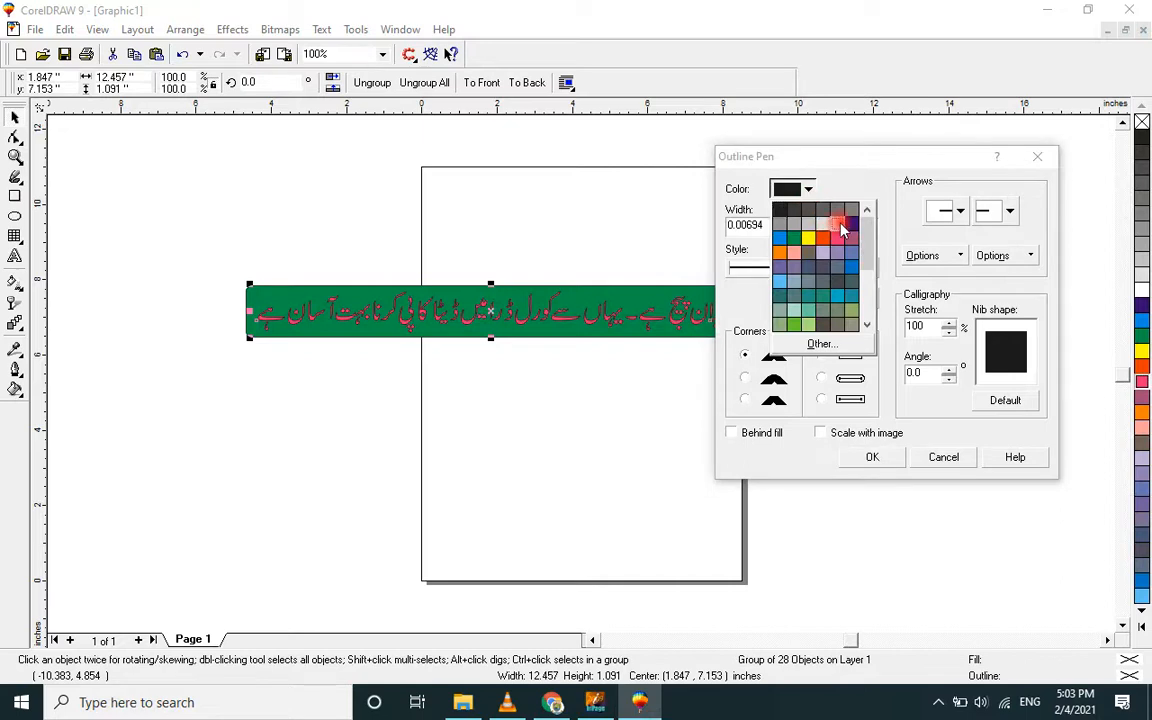
left_click(841, 227)
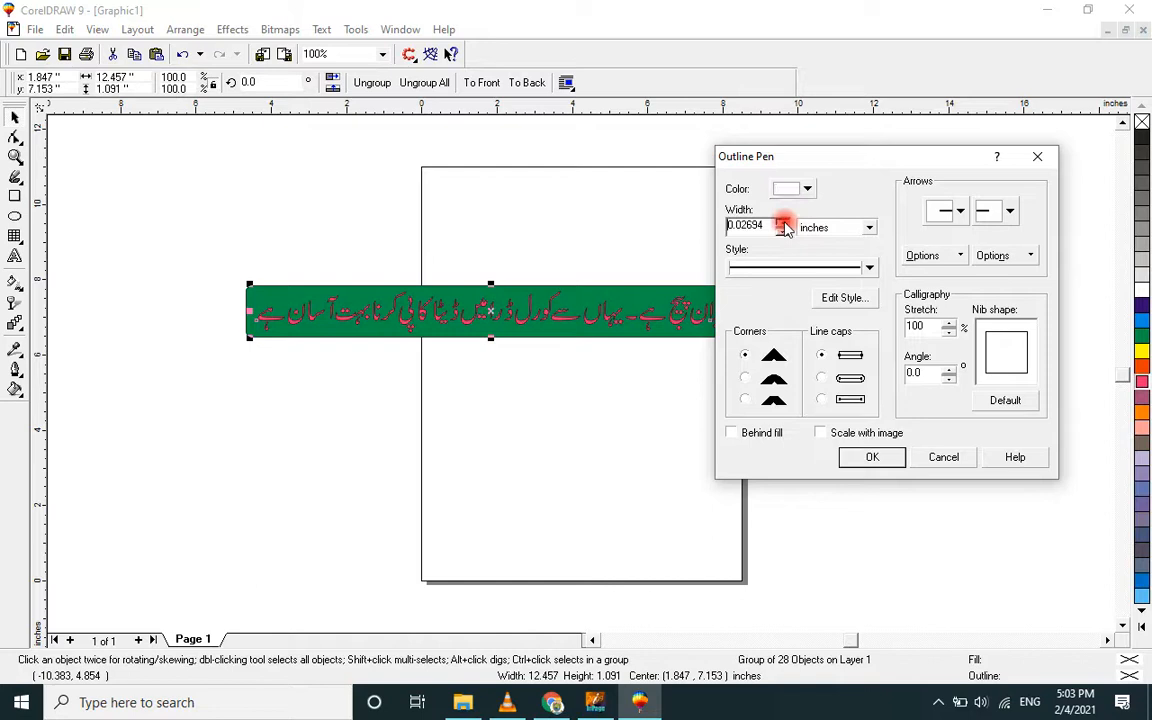
left_click(744, 377)
left_click(732, 432)
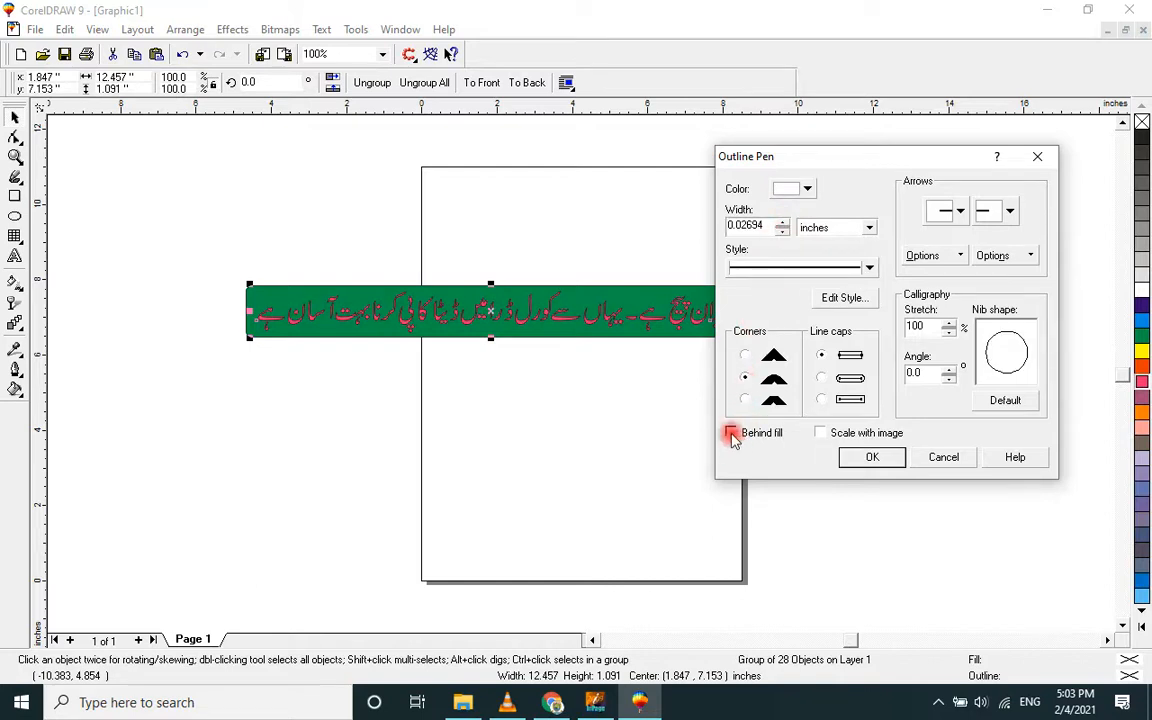
left_click(821, 400)
left_click(878, 460)
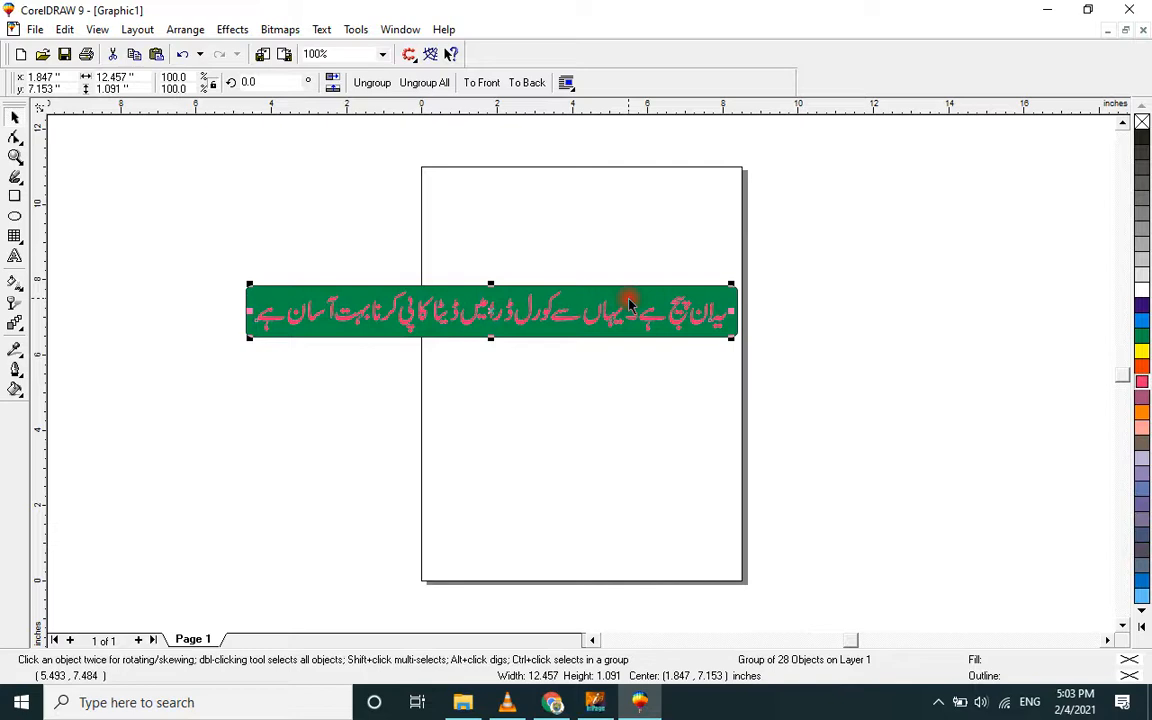
- Recheck the Urdu text's Outline Pen settings and reapply the white outline behind its fill
key("F12")
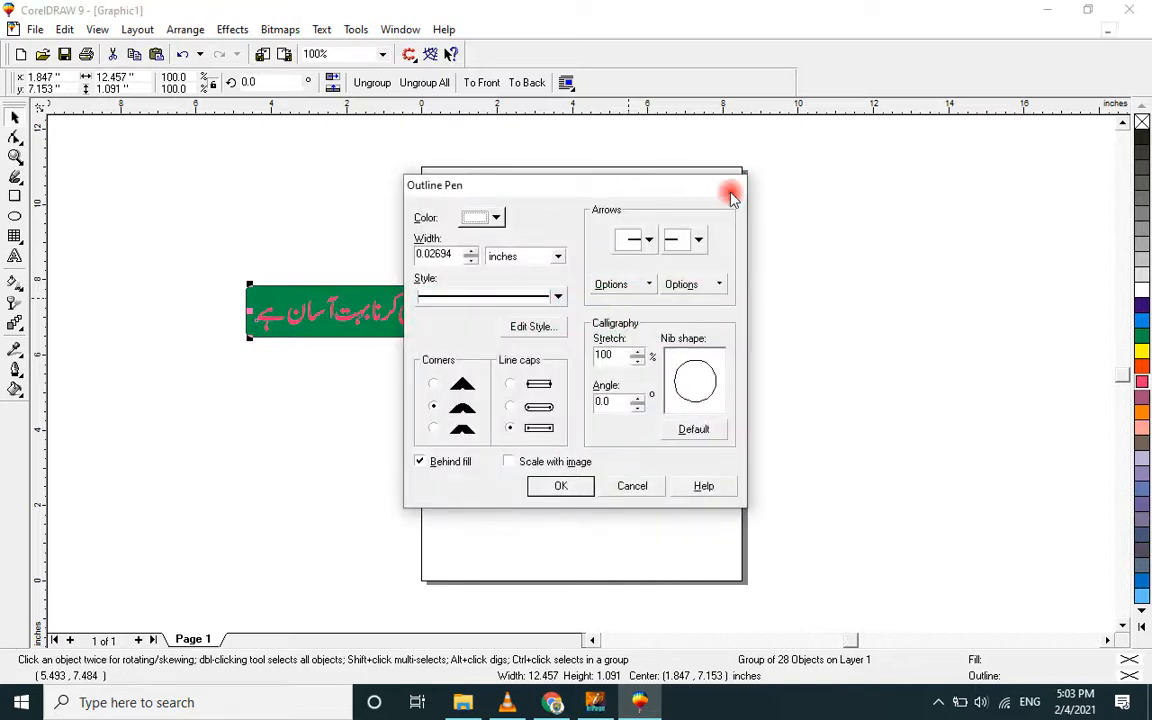
left_click(730, 190)
left_click(13, 379)
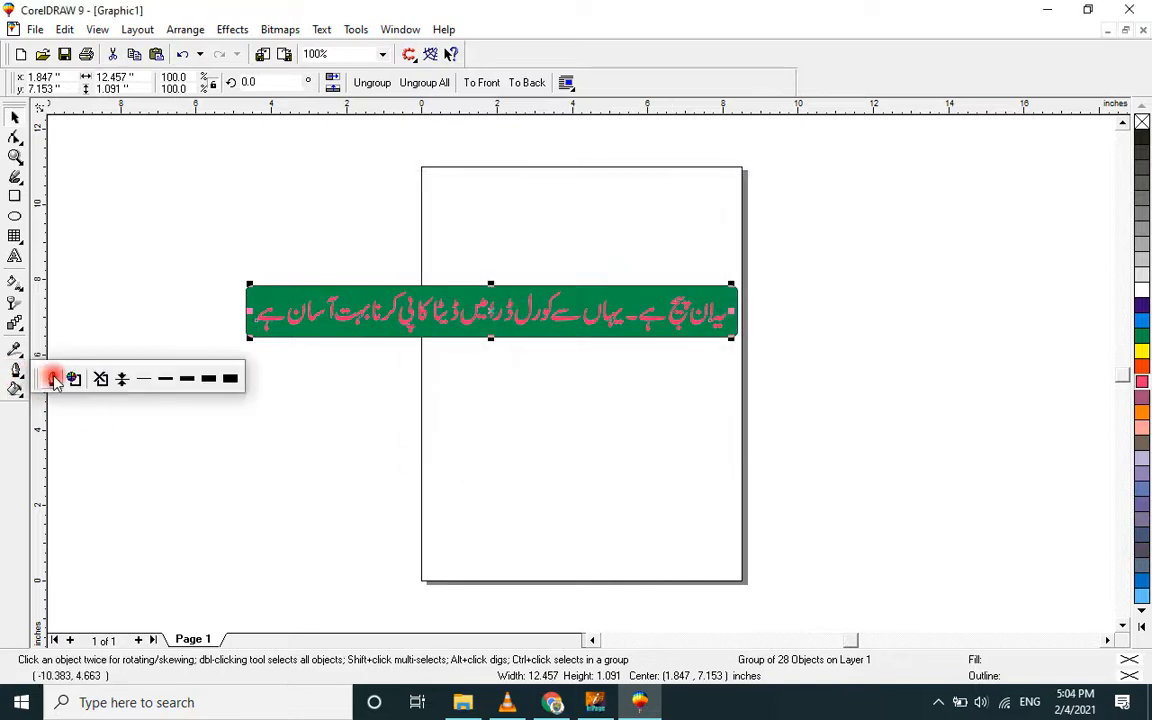
left_click(52, 378)
left_click_drag(506, 192, 776, 188)
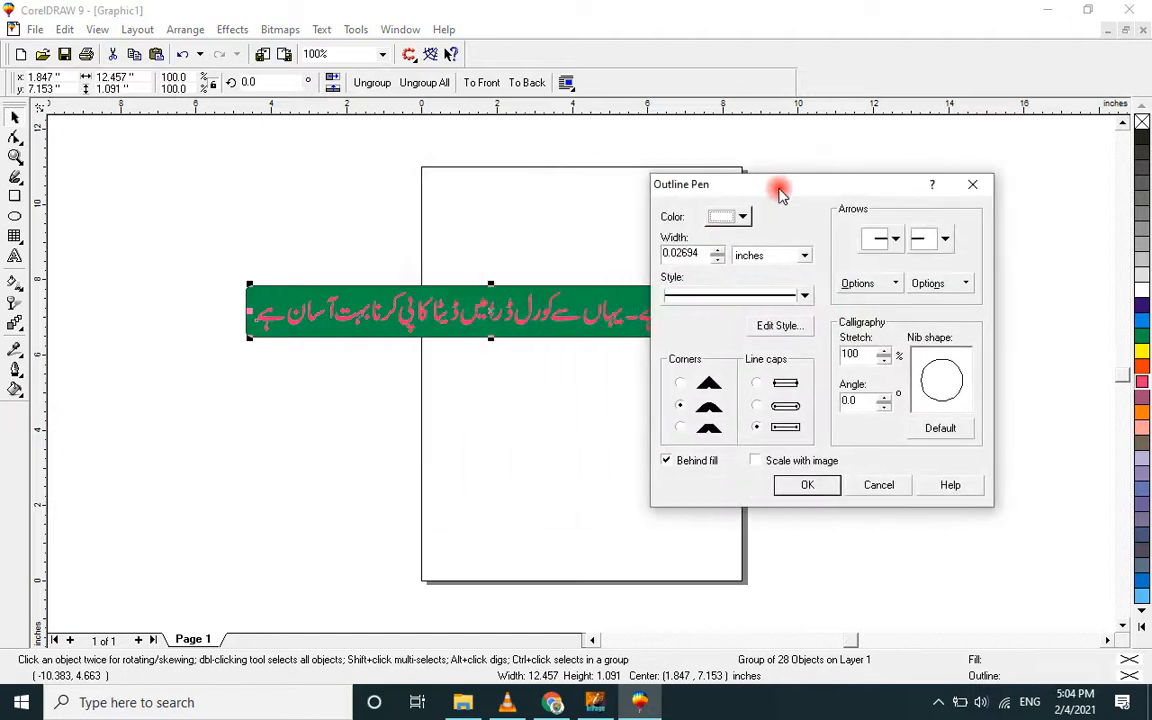
left_click(785, 485)
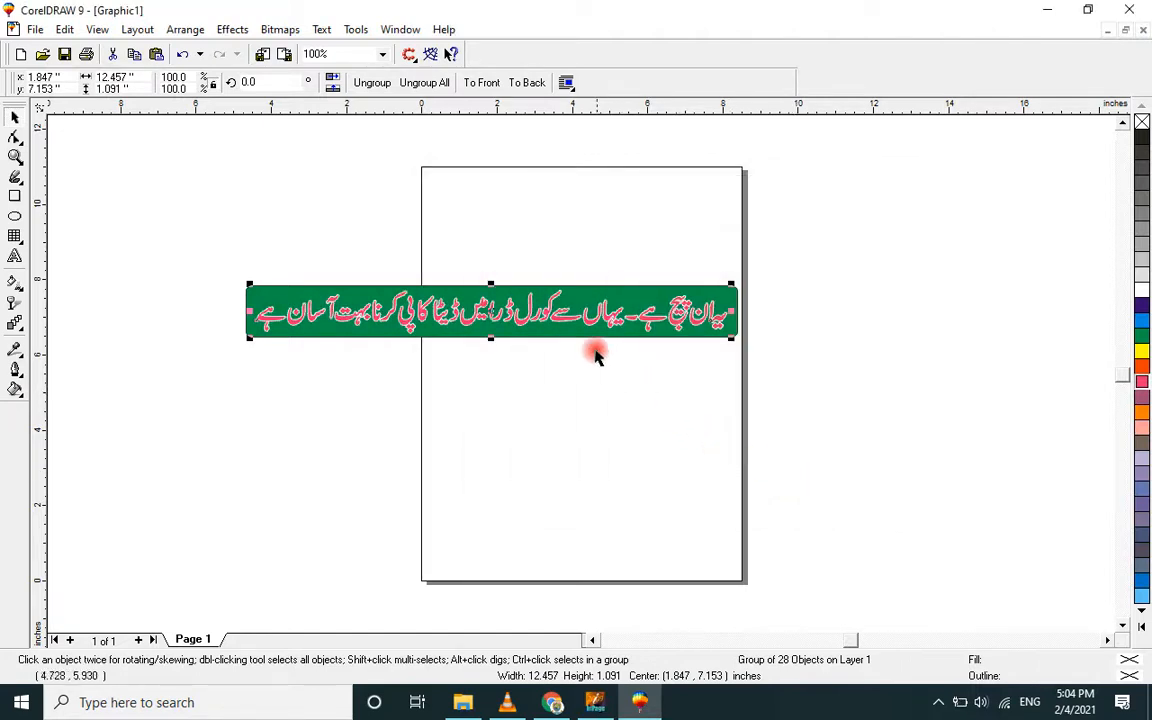
- Extend the green rounded rectangle downward to a height of about 1.79 inches behind the Urdu text
left_click(625, 332)
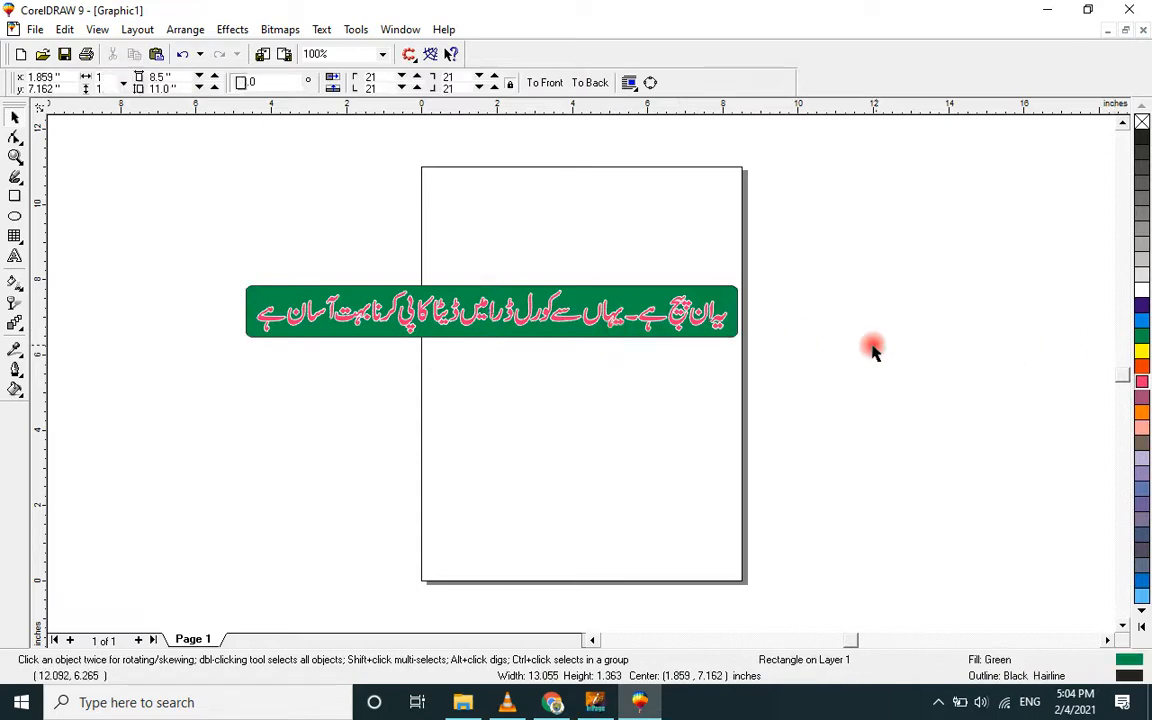
left_click(686, 340)
left_click(528, 335)
left_click_drag(491, 343, 491, 360)
left_click(582, 346)
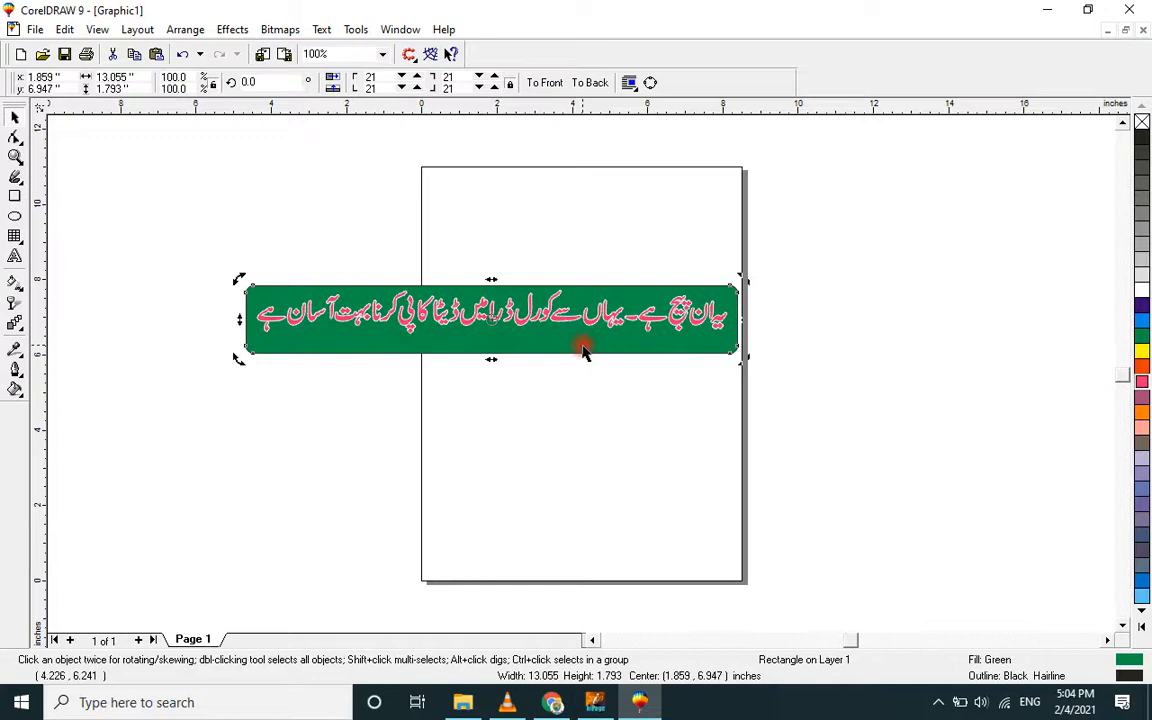
- Try cyan and magenta fills on the rounded rectangle, settle on yellow, and deselect it
left_click(1142, 321)
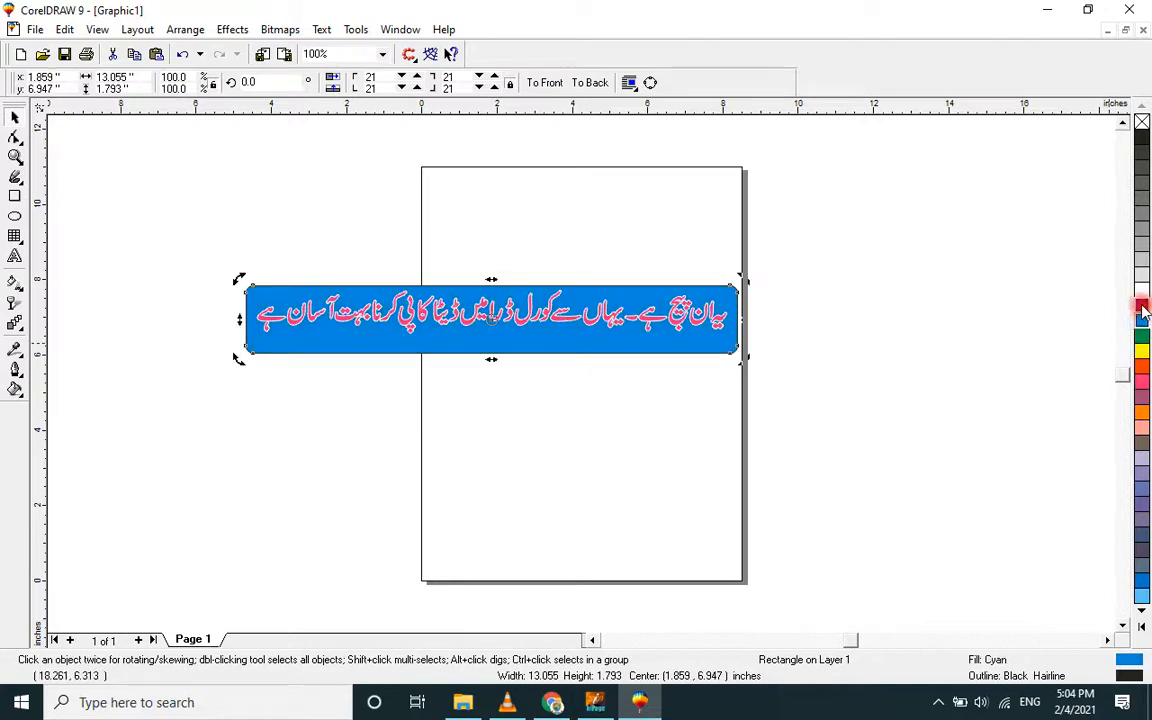
left_click(1142, 311)
left_click(1142, 390)
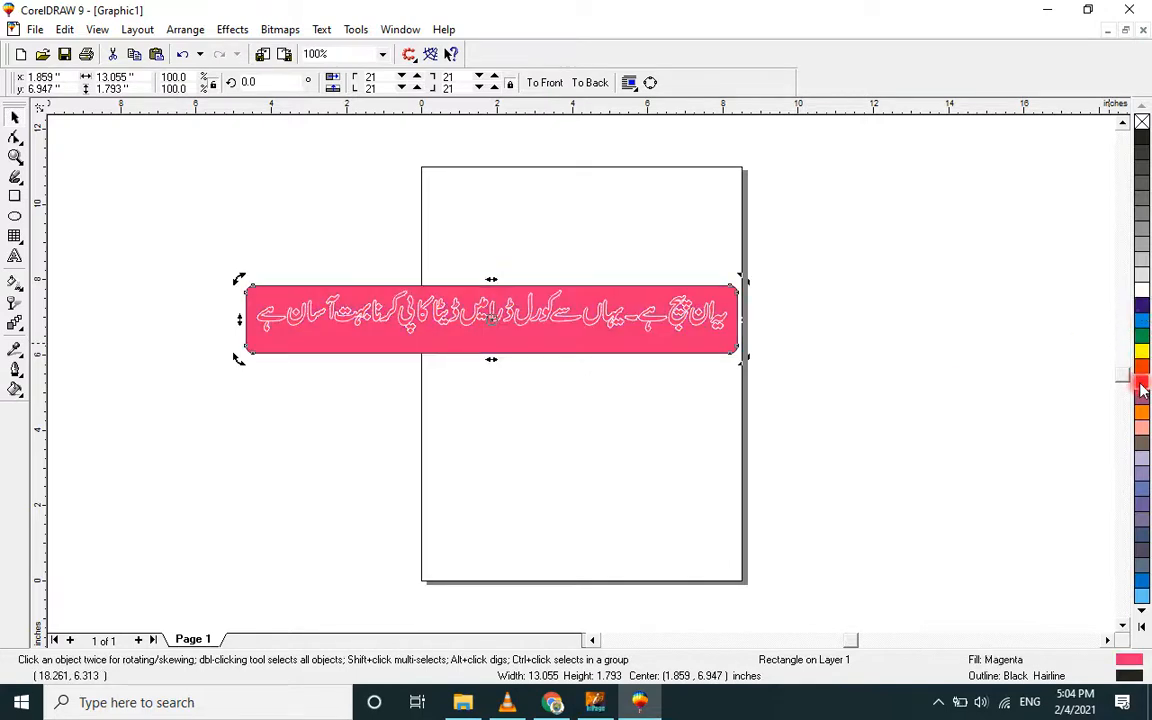
left_click(1142, 352)
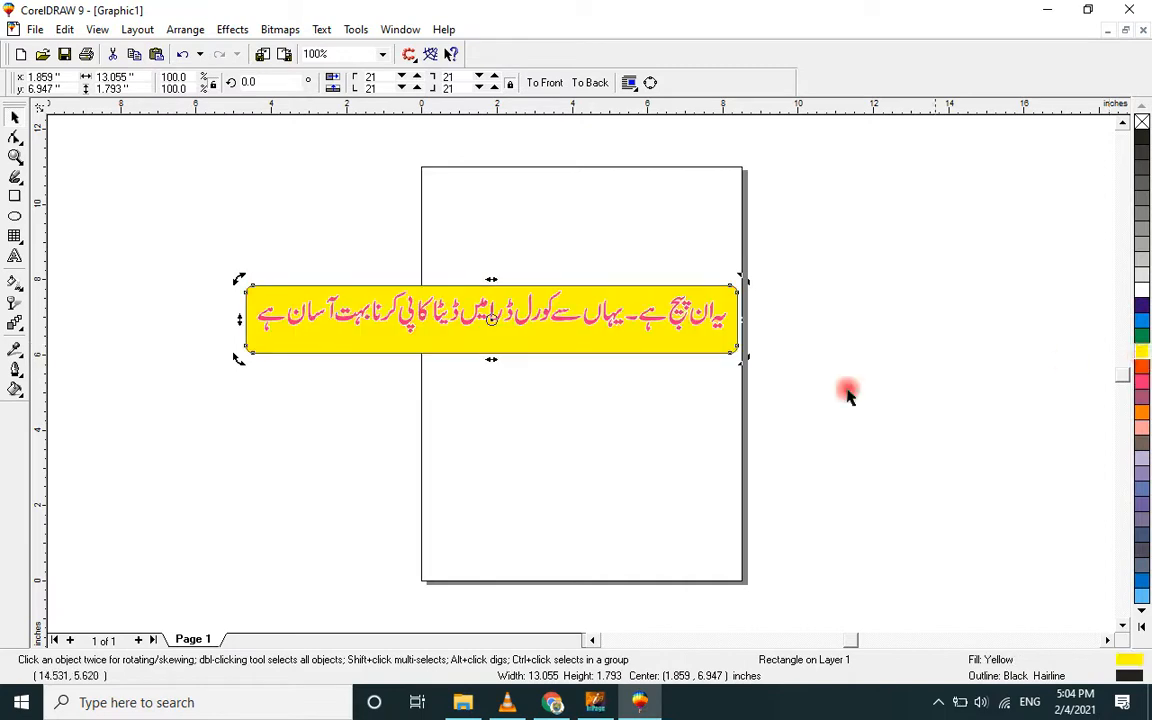
left_click(722, 365)
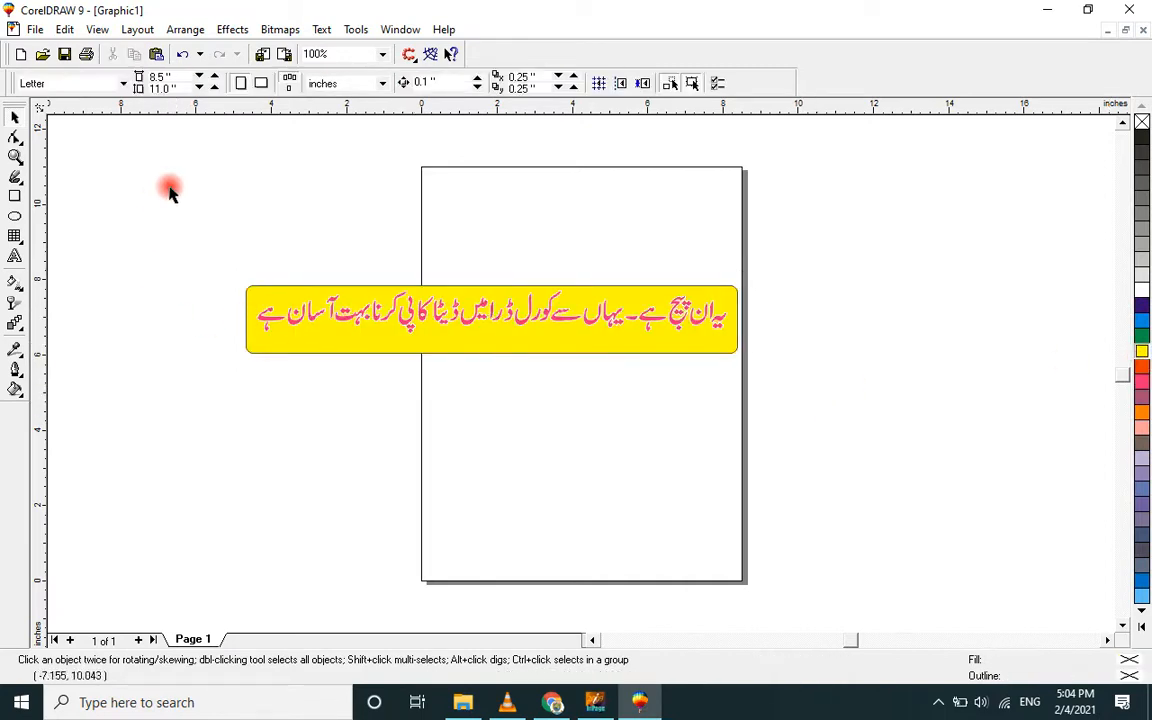
left_click(1130, 15)
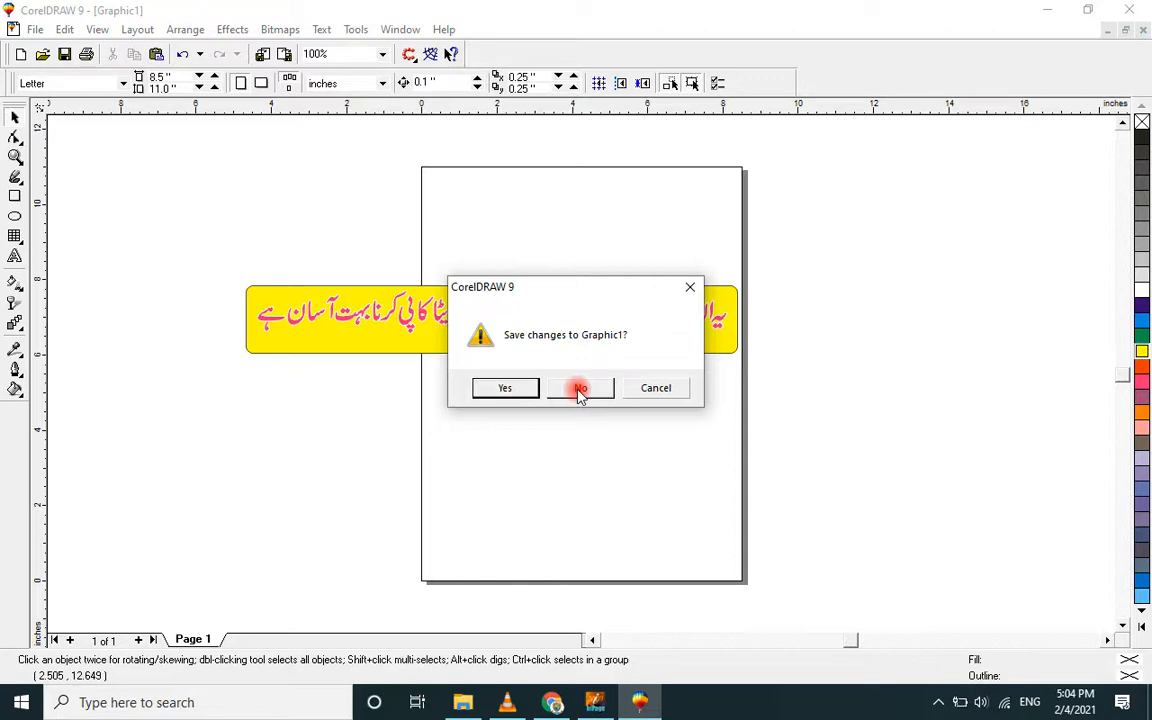
left_click(508, 390)
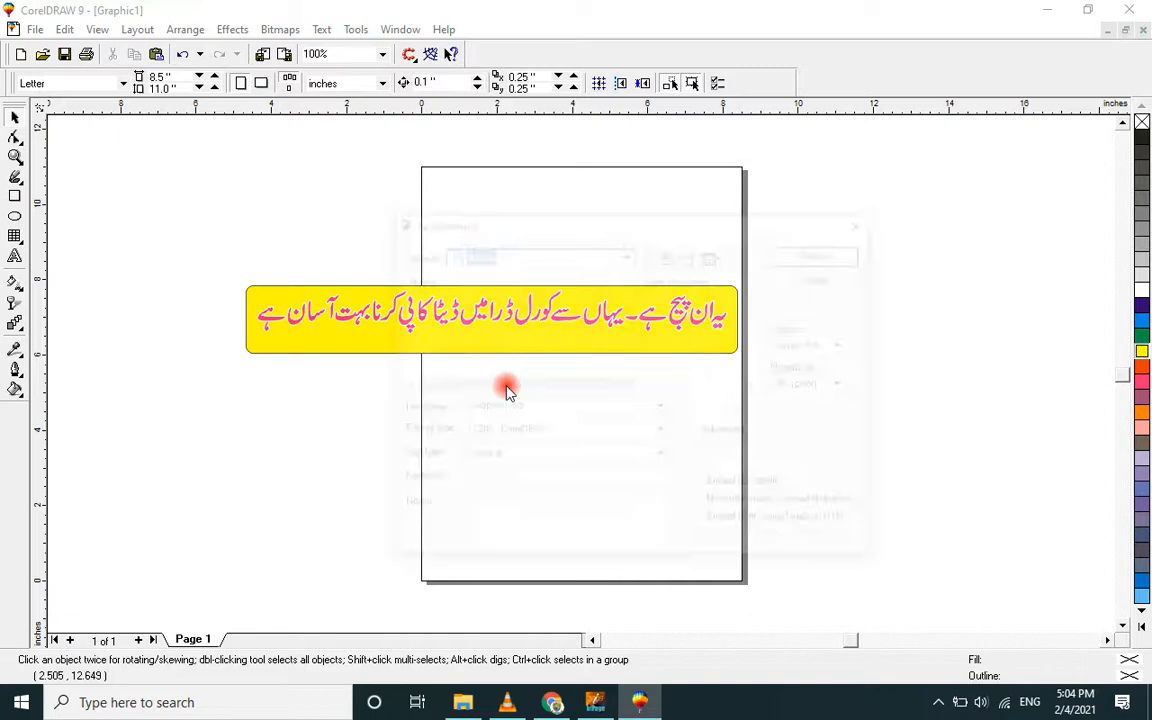
left_click(810, 279)
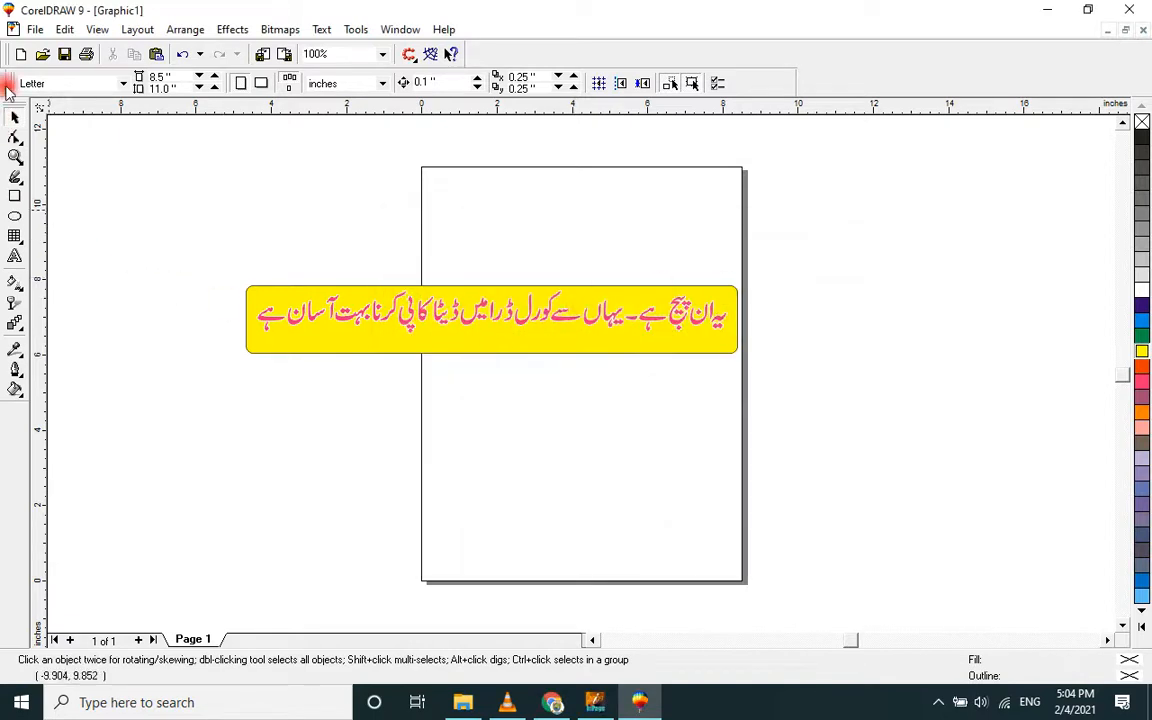
left_click(34, 28)
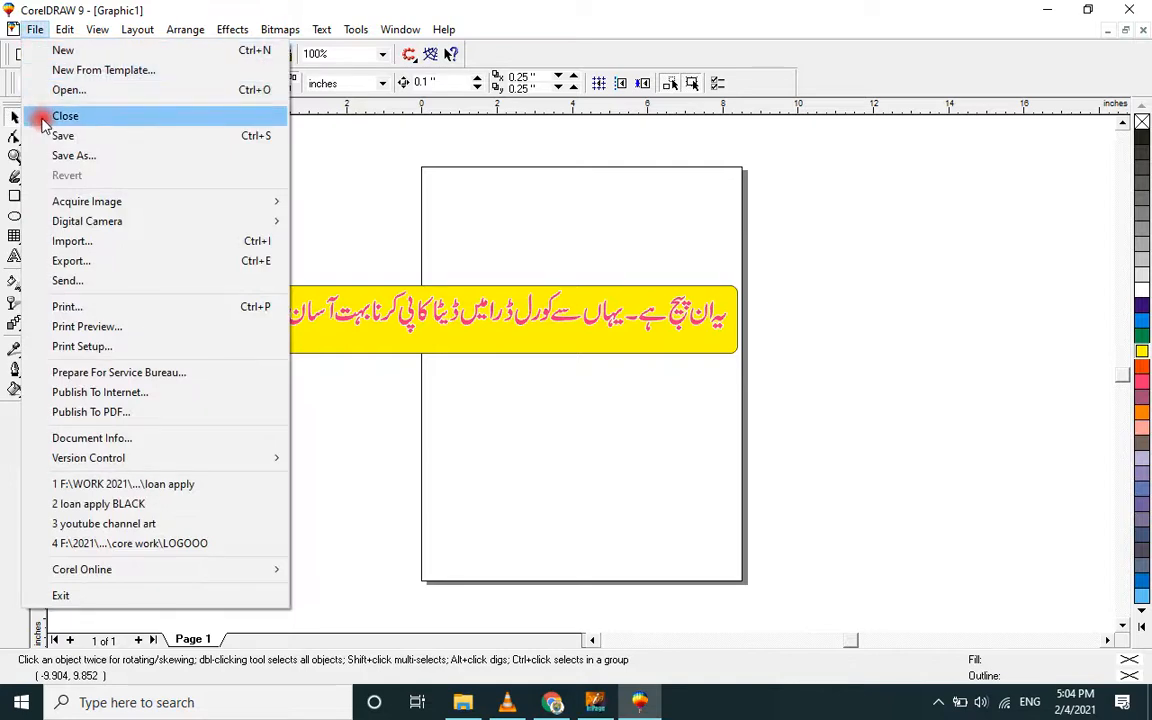
left_click(408, 194)
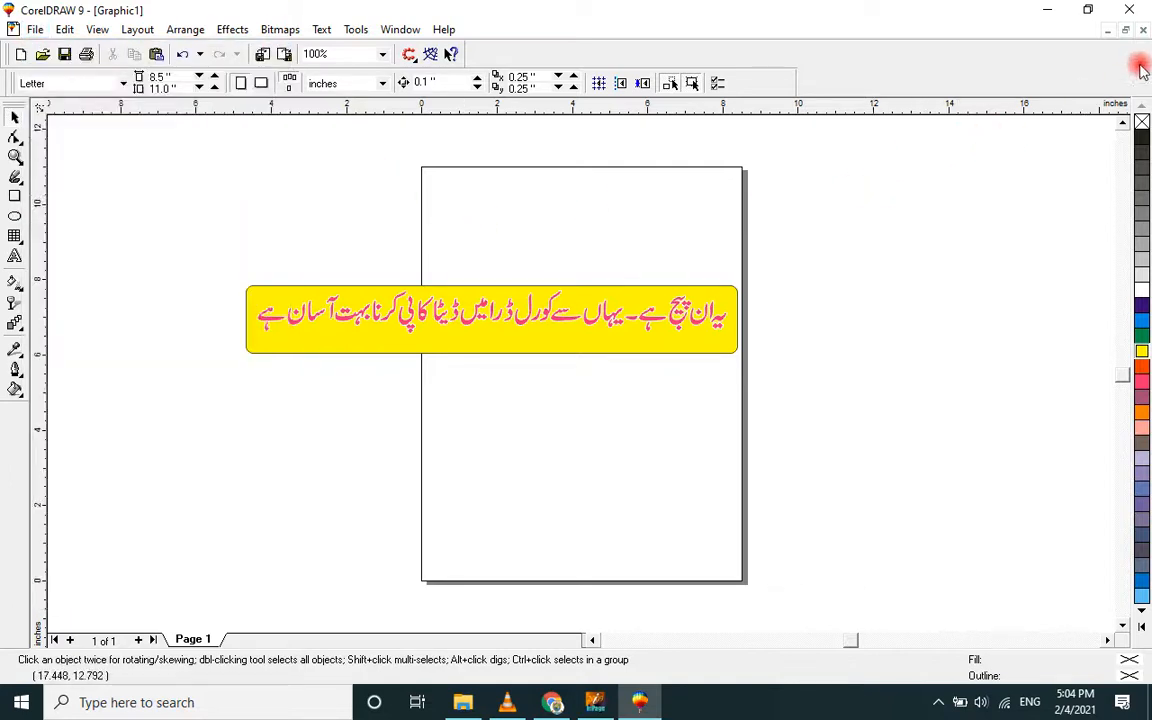
- Close the current drawing without saving its changes and create a new blank drawing
left_click(1143, 31)
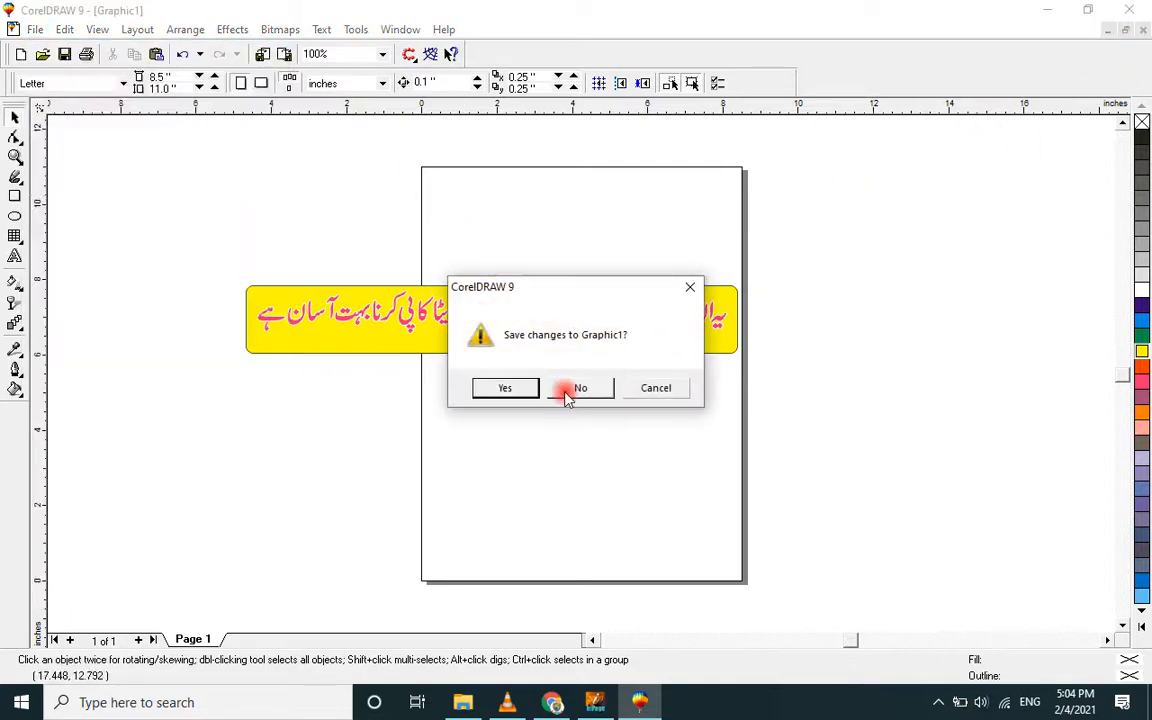
left_click(566, 389)
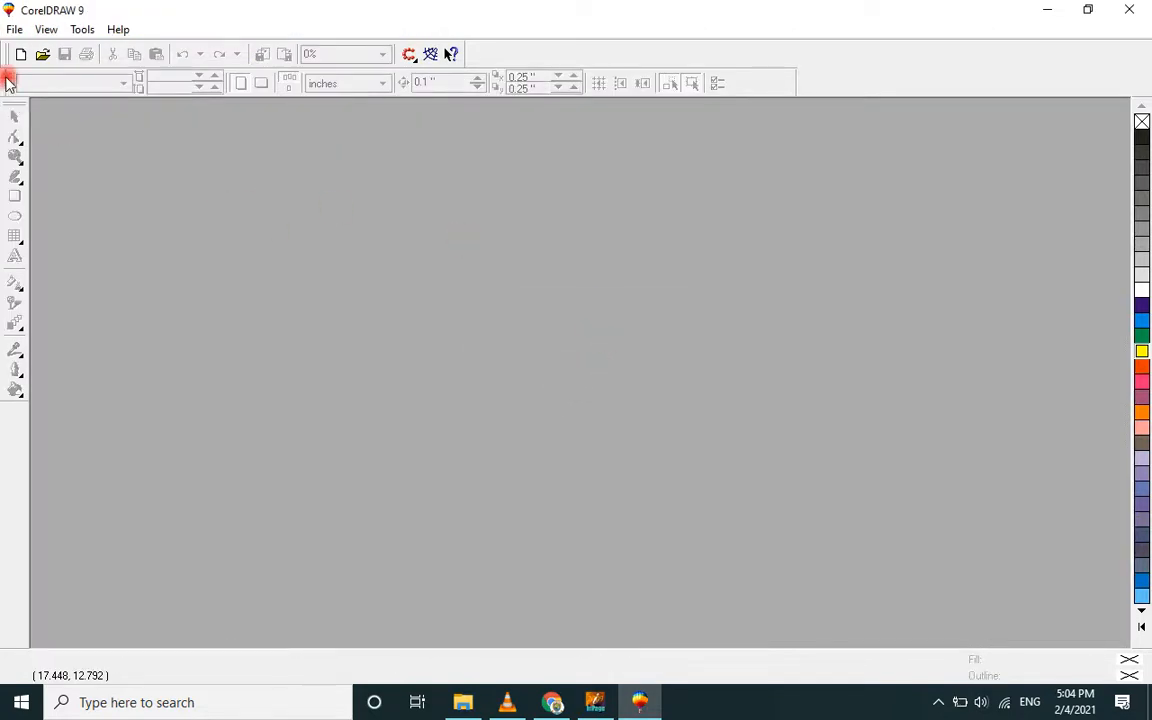
left_click(13, 30)
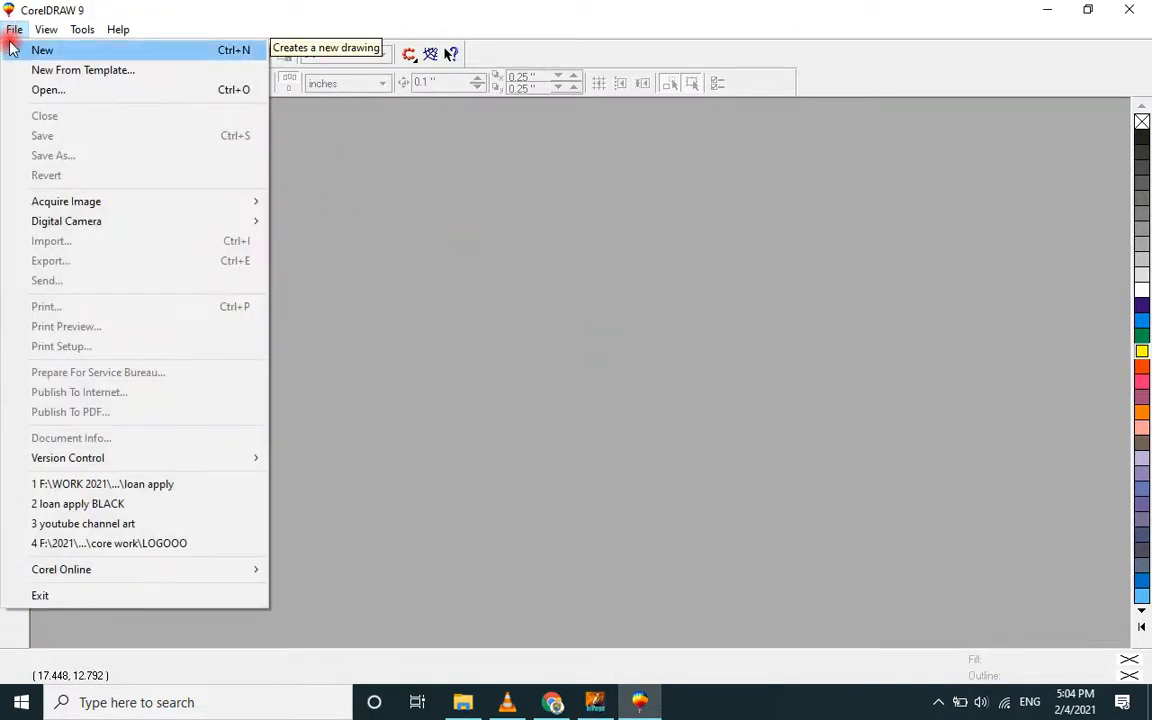
left_click(40, 50)
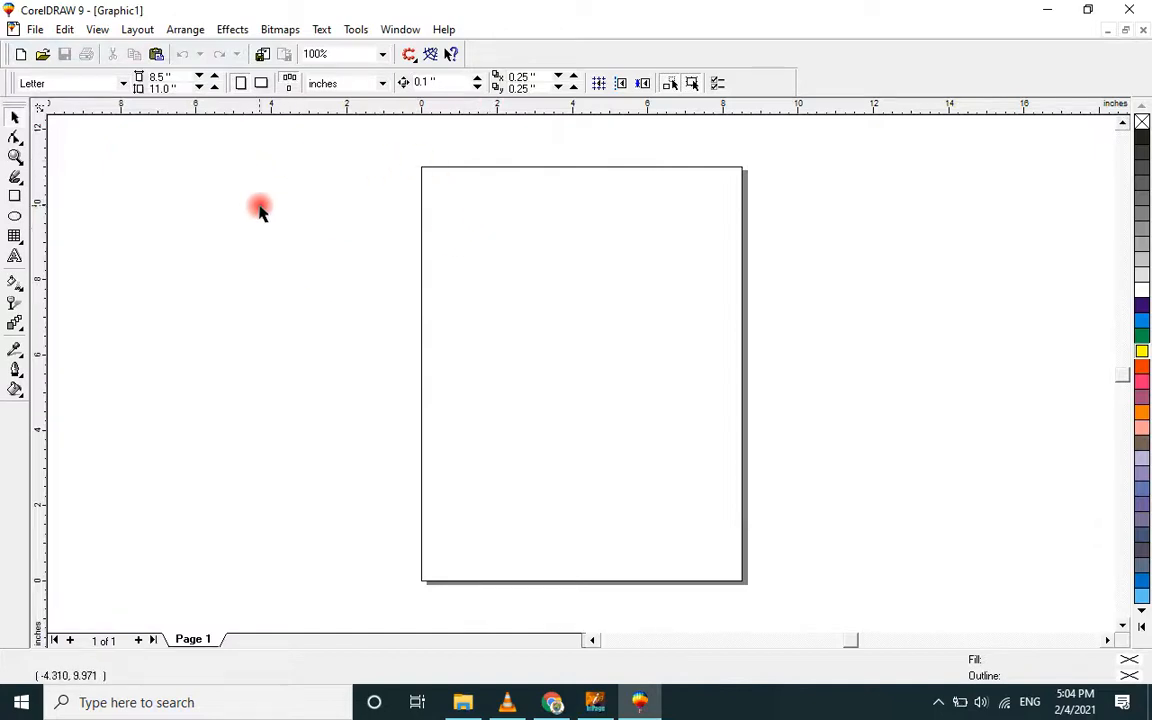
- Switch the page size to the Legal preset and back to Letter
left_click(80, 84)
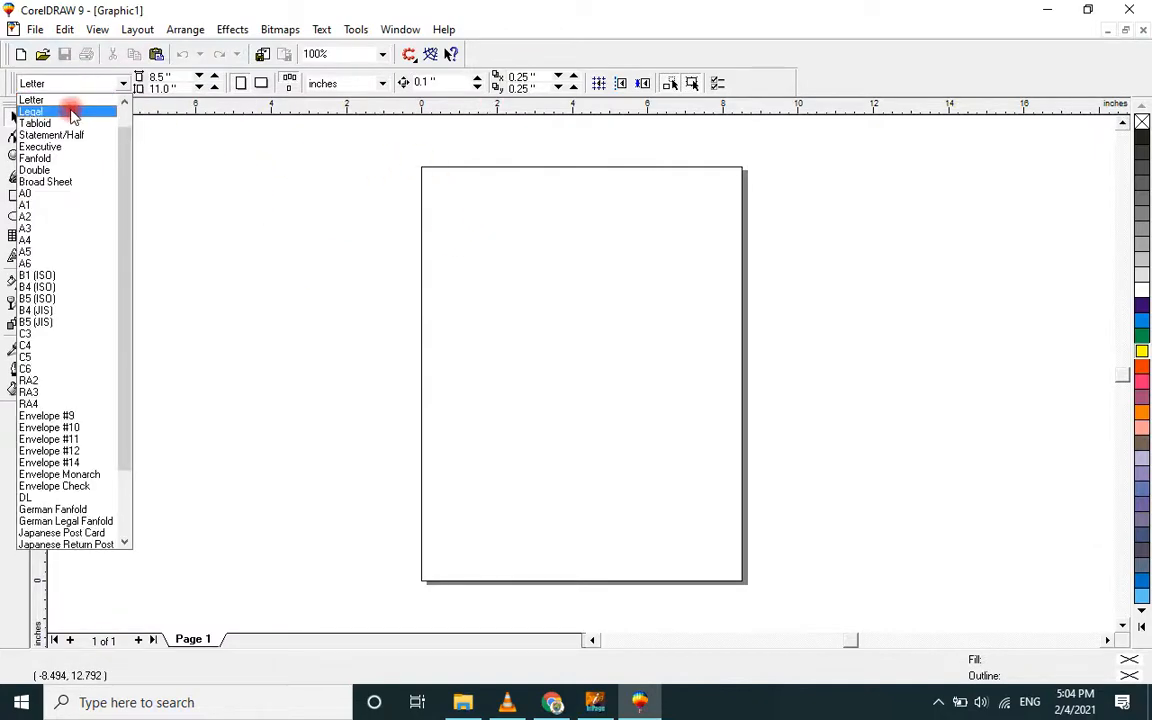
left_click(70, 111)
left_click(51, 84)
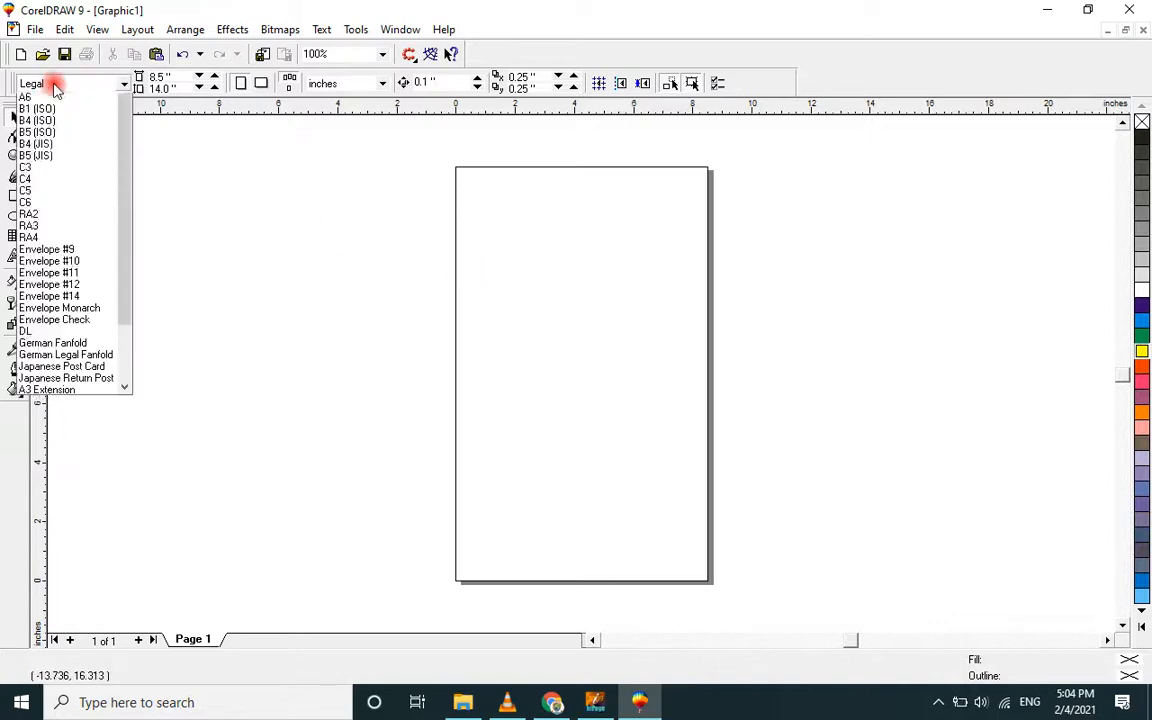
scroll(121, 146, "up", 1)
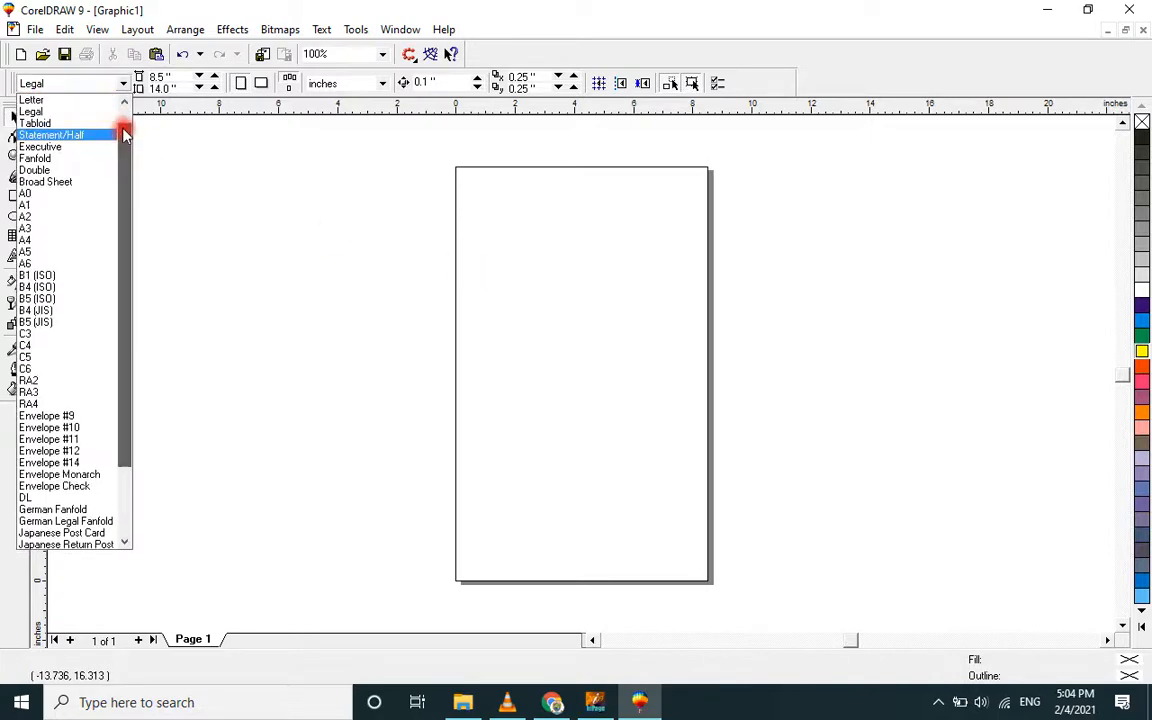
left_click(60, 100)
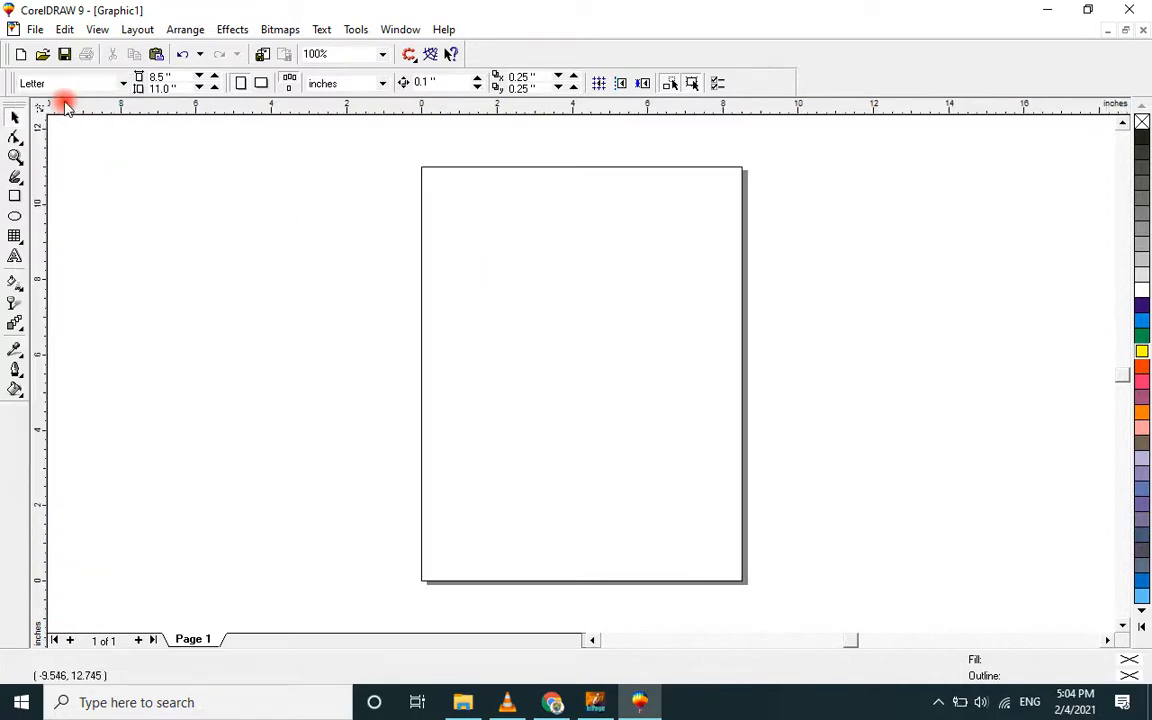
- Set a custom page size 12 inches wide and 18 inches high
double_click(160, 88)
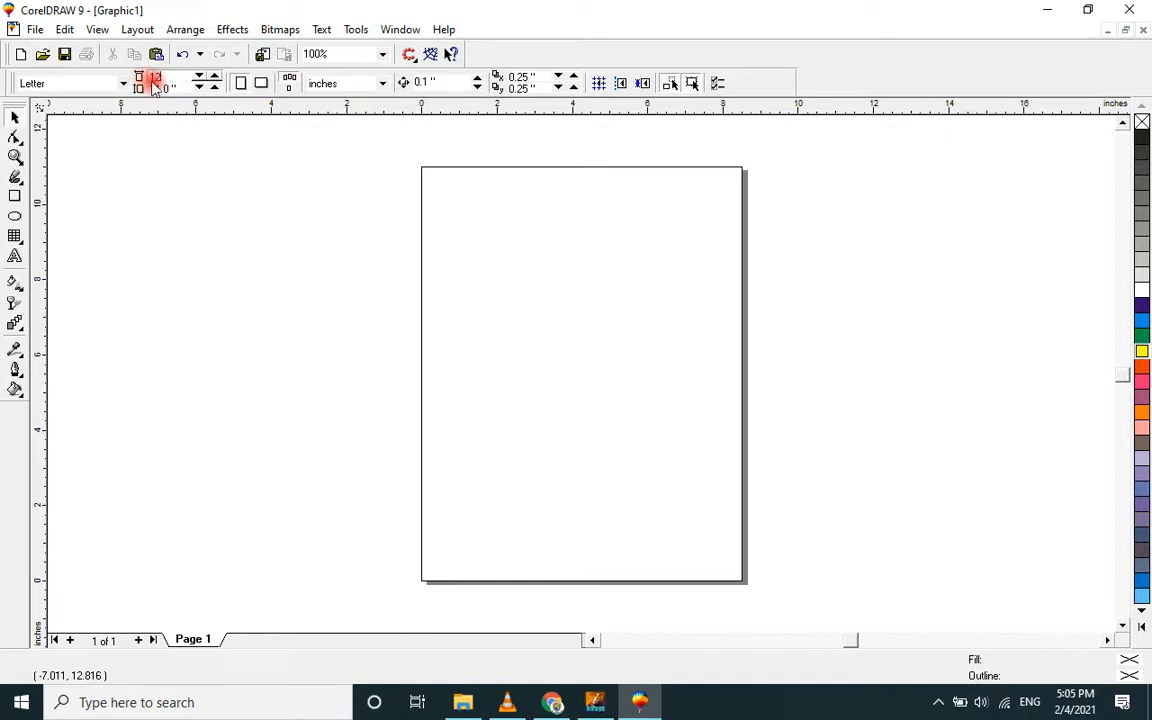
key("Tab")
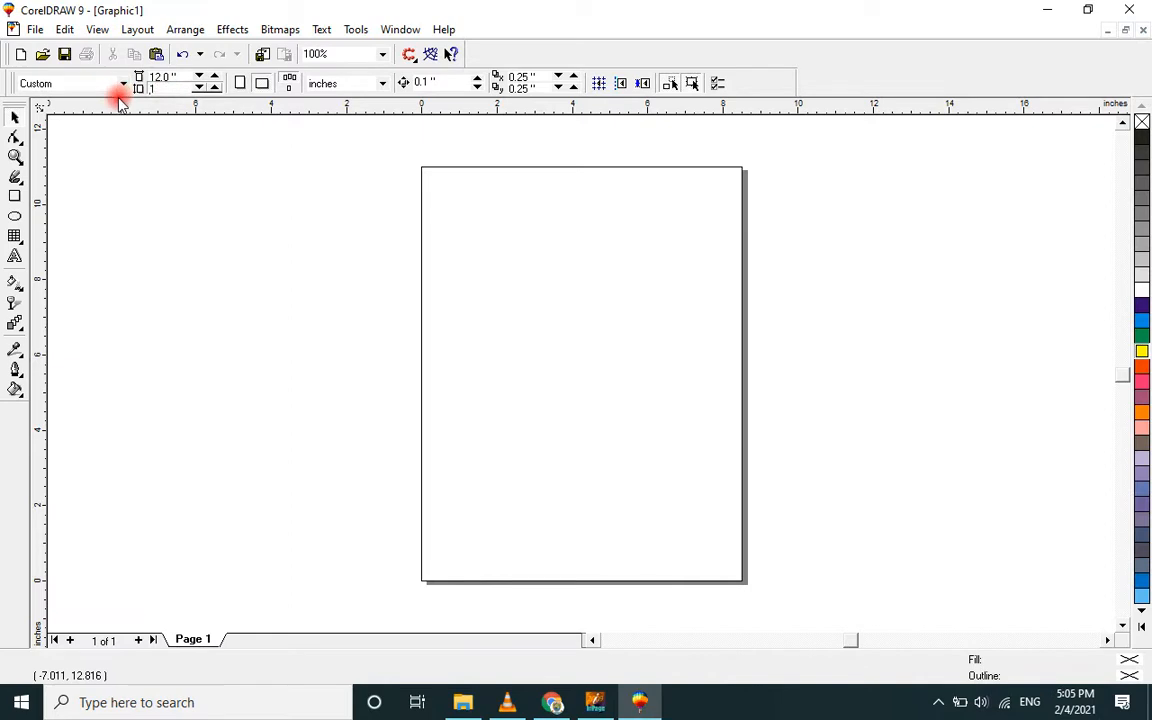
type("18")
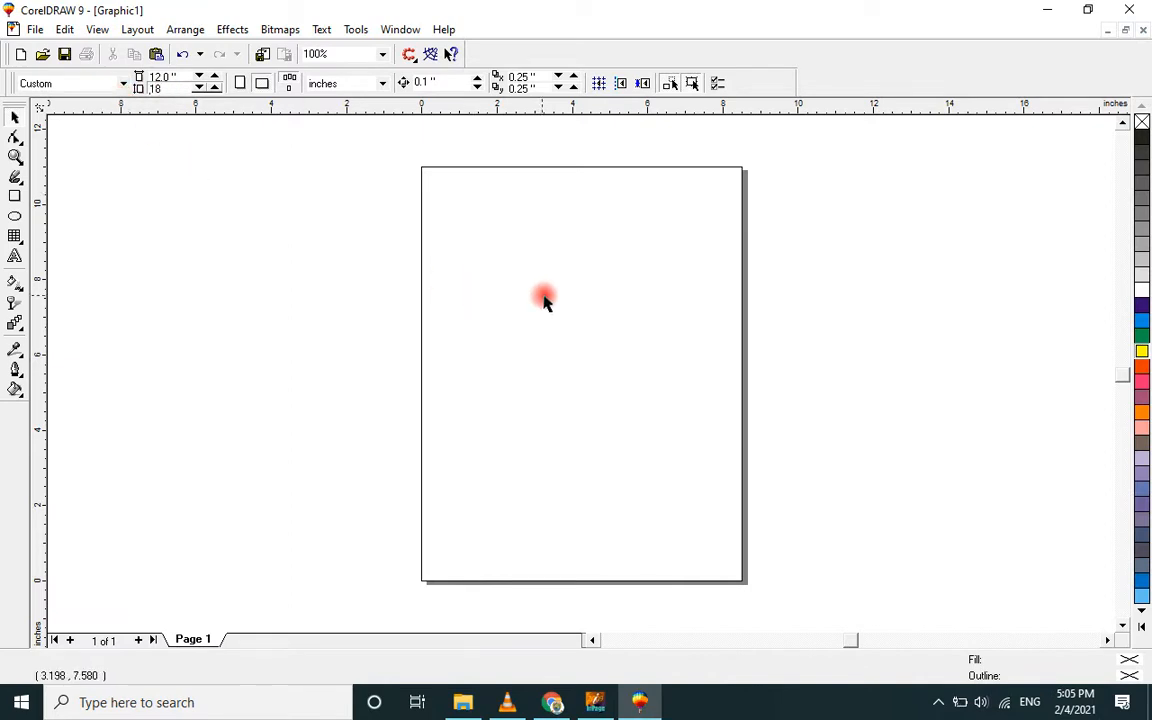
key("Return")
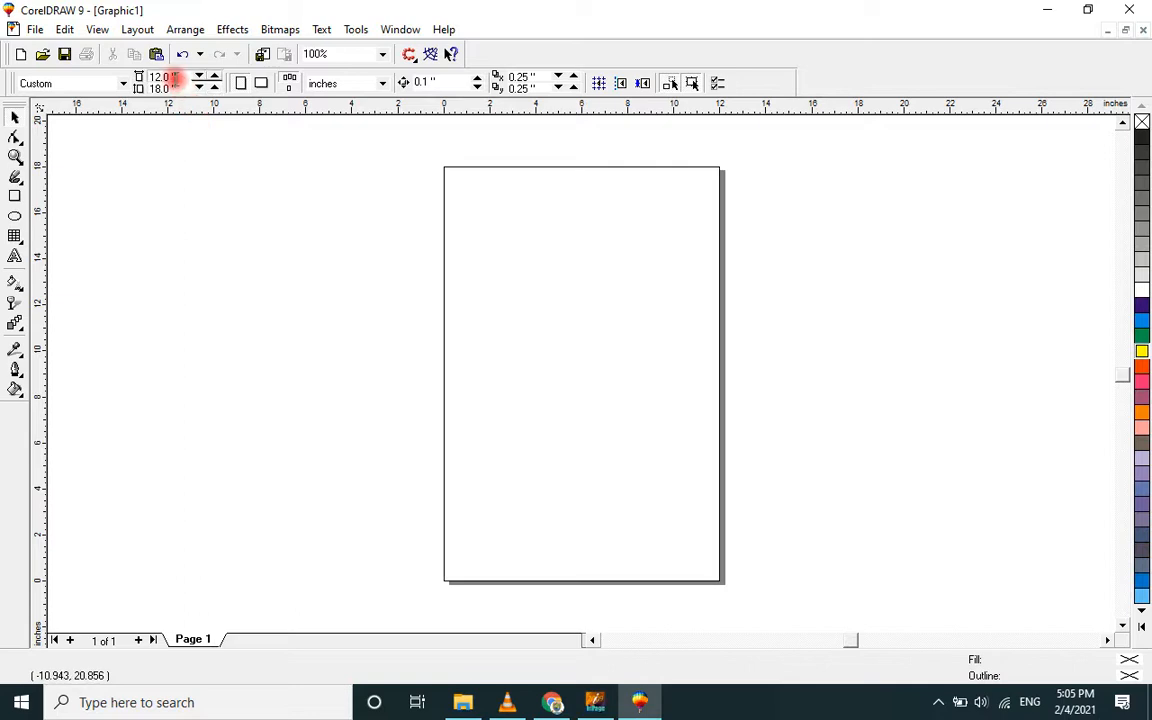
- Set the page size to 8.5 inches wide and 11 inches high
left_click_drag(174, 78, 129, 82)
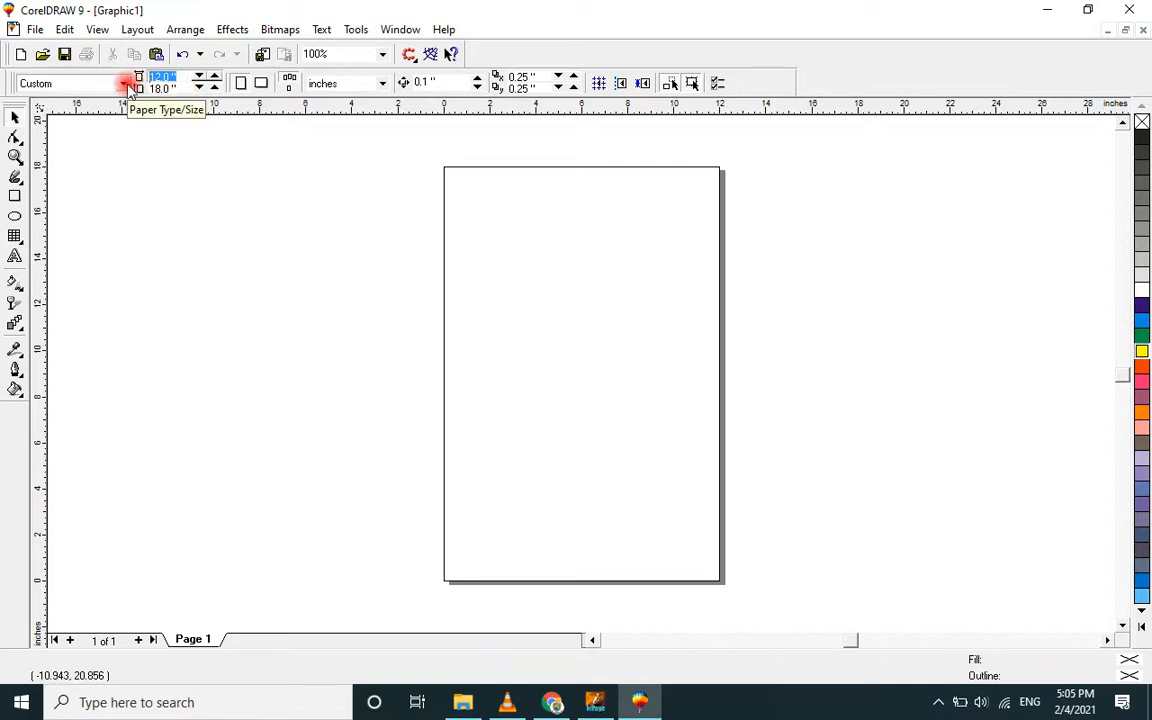
type("8")
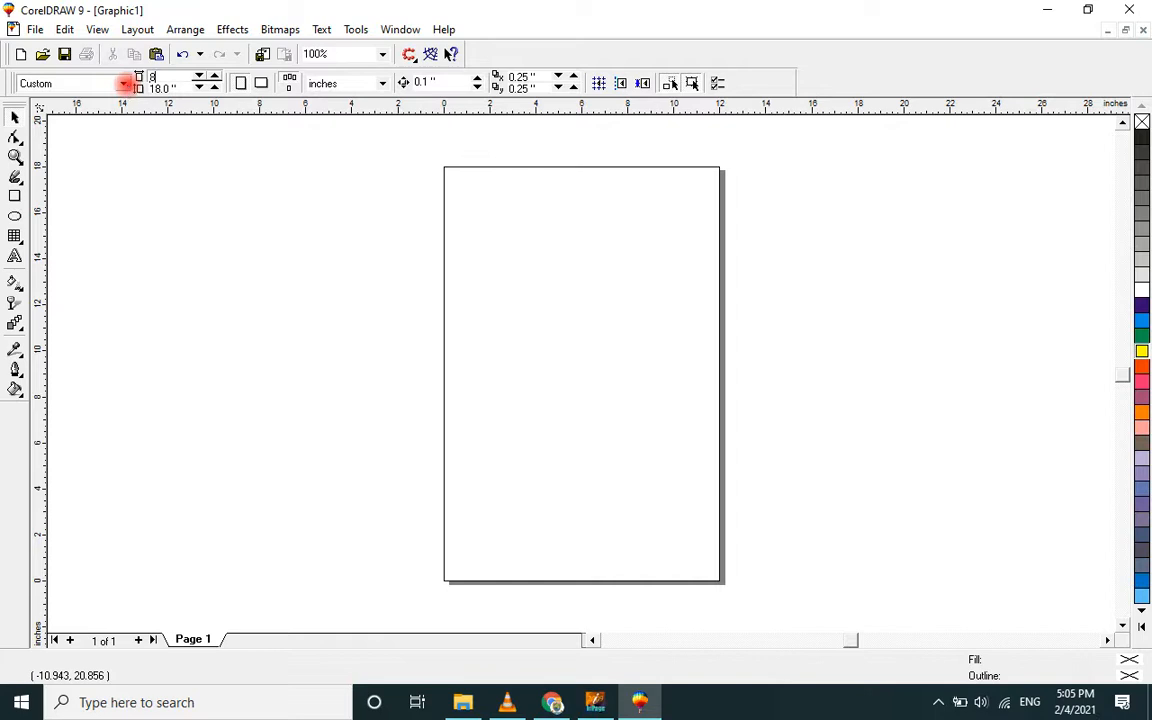
type(".5")
left_click_drag(165, 88, 131, 88)
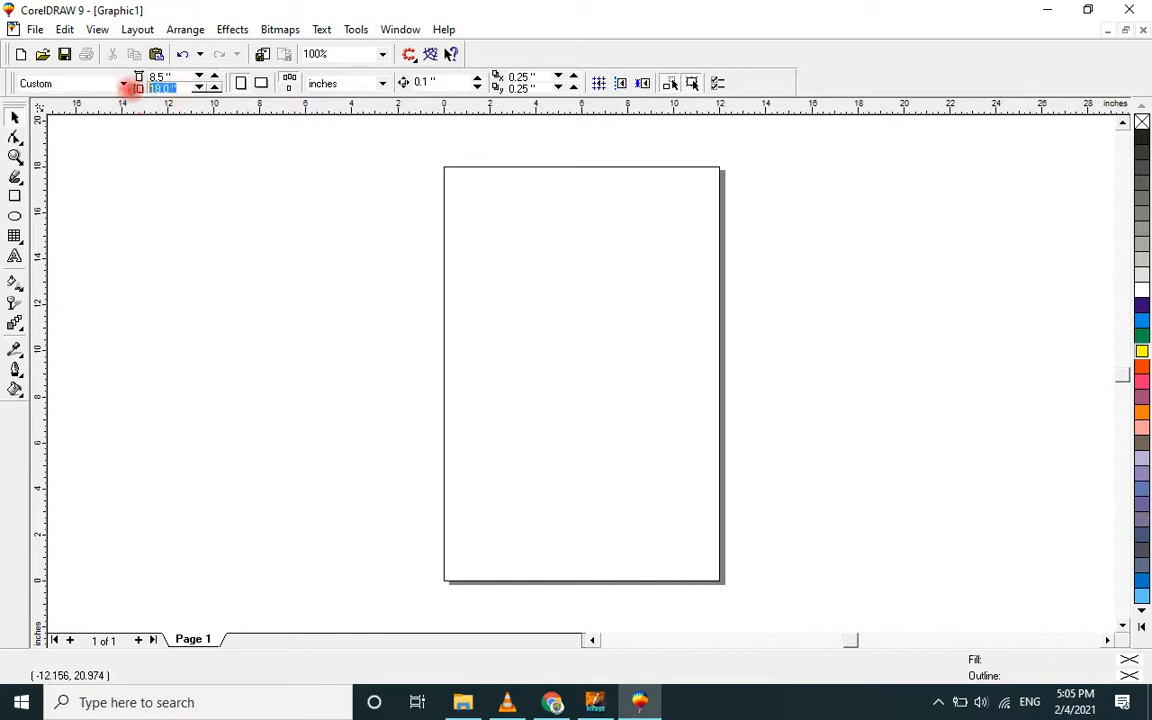
type("1")
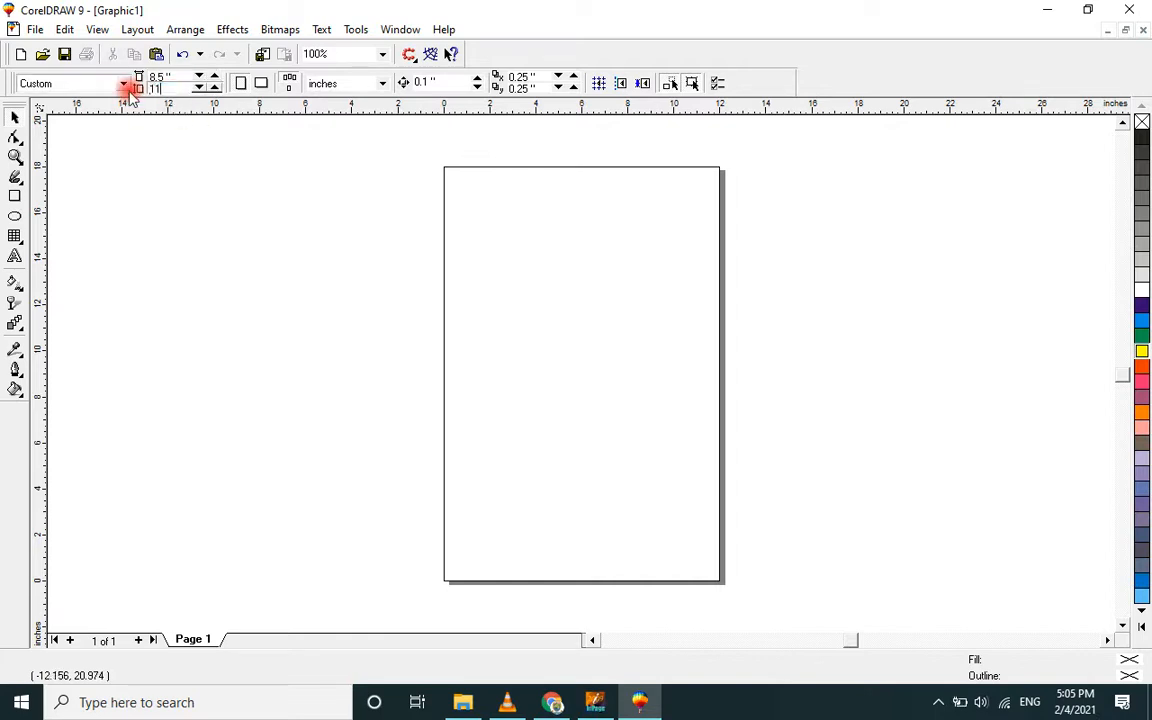
type("1")
key("Return")
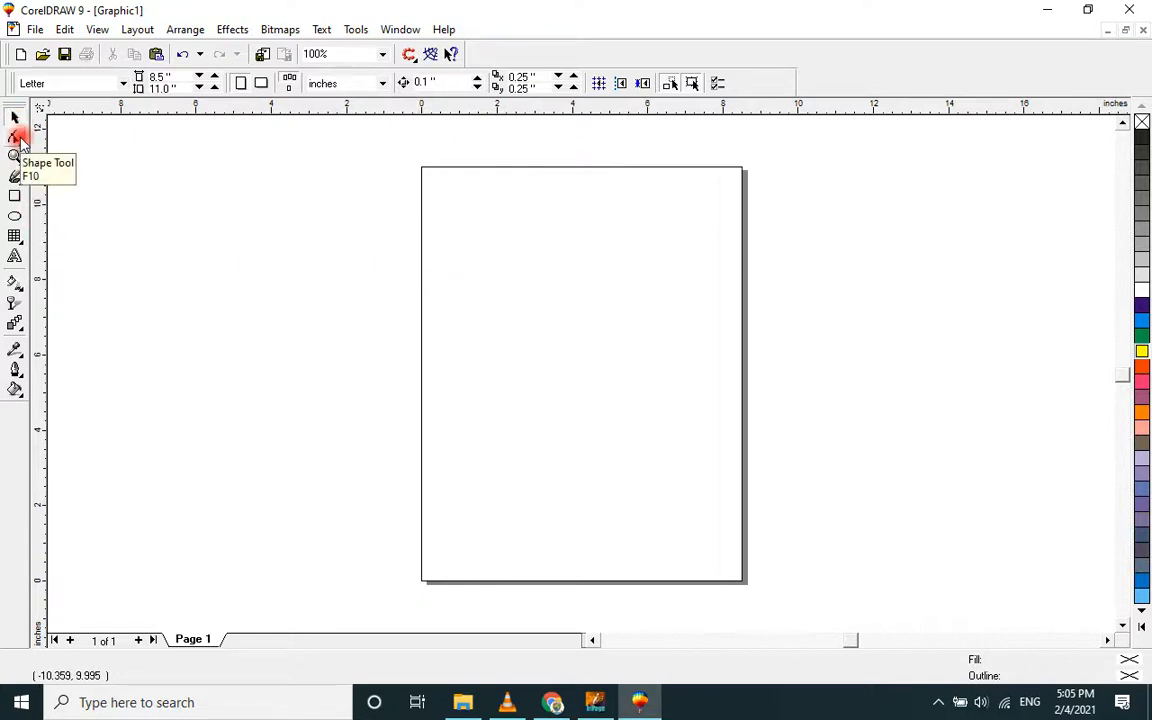
- Draw a rectangle about 7.48 by 2.85 inches across the upper part of the page and round its corners to 10
left_click(15, 196)
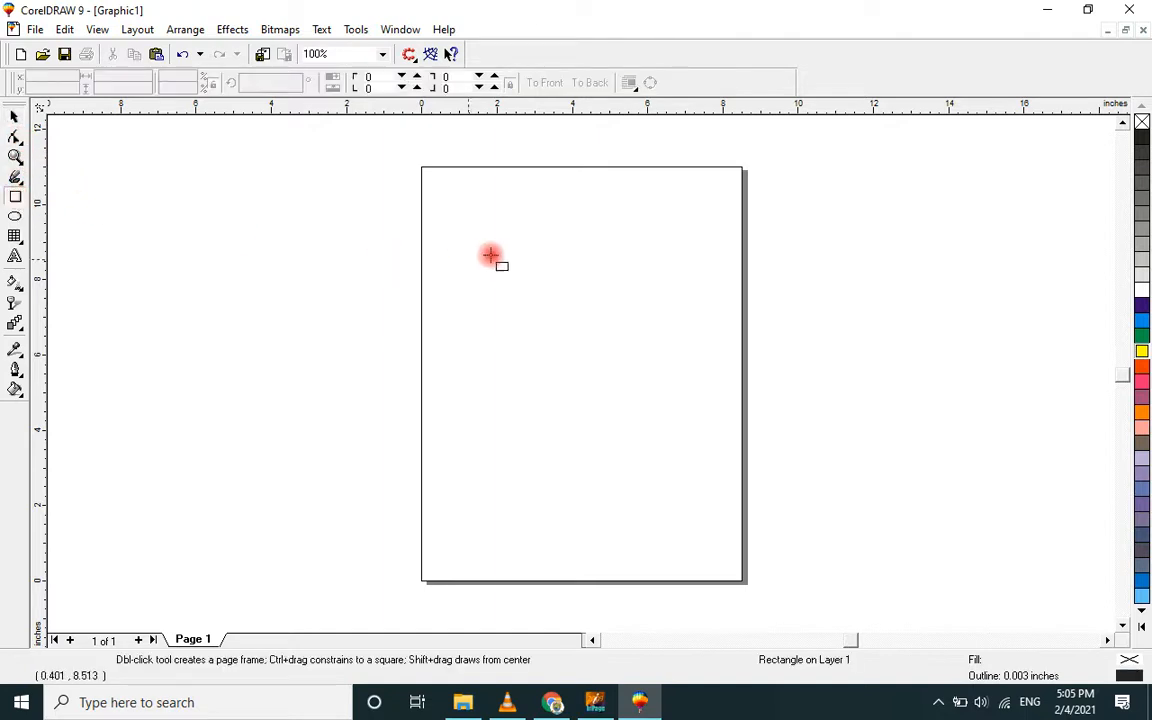
left_click_drag(437, 190, 716, 298)
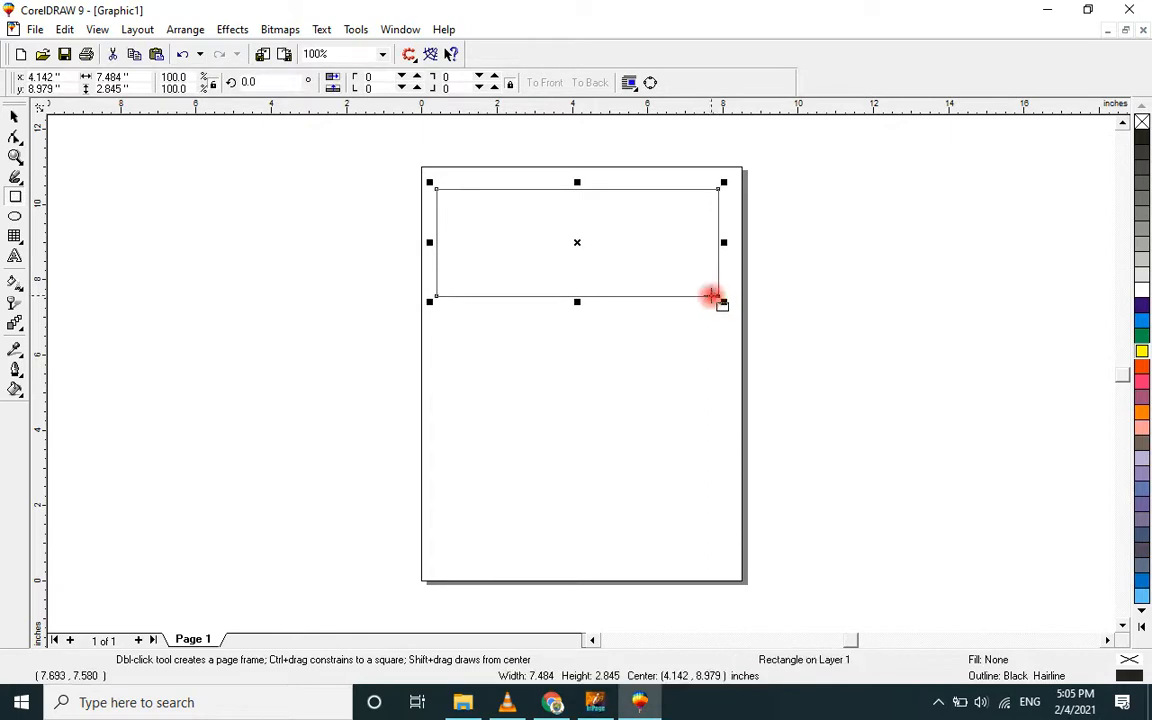
left_click(718, 298)
left_click_drag(718, 298, 714, 300)
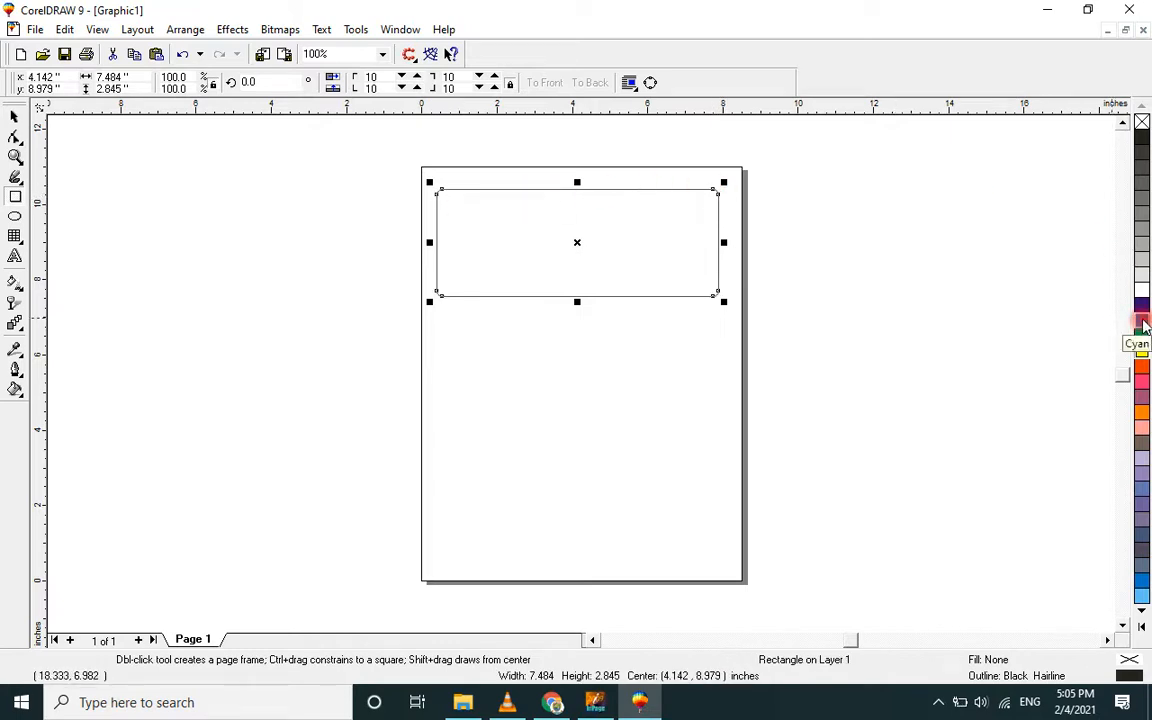
- Try a cyan fill on the rounded rectangle, settle on white, and reselect the rectangle
left_click(1143, 323)
left_click(1143, 293)
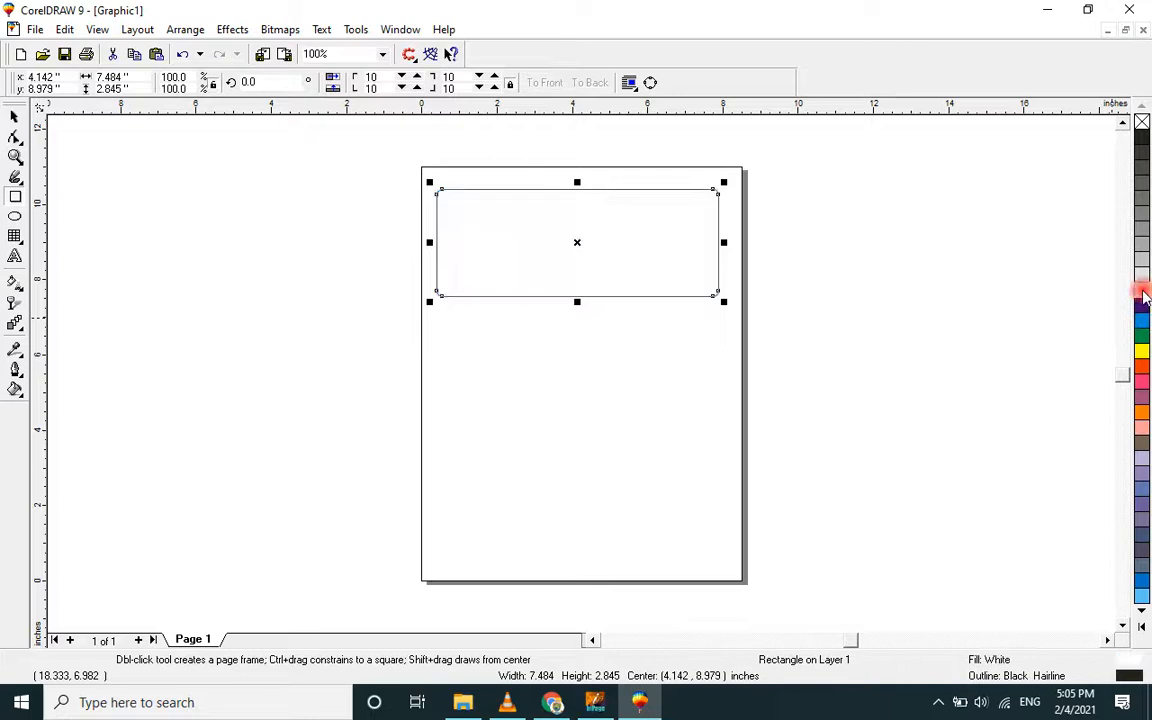
left_click(1144, 321)
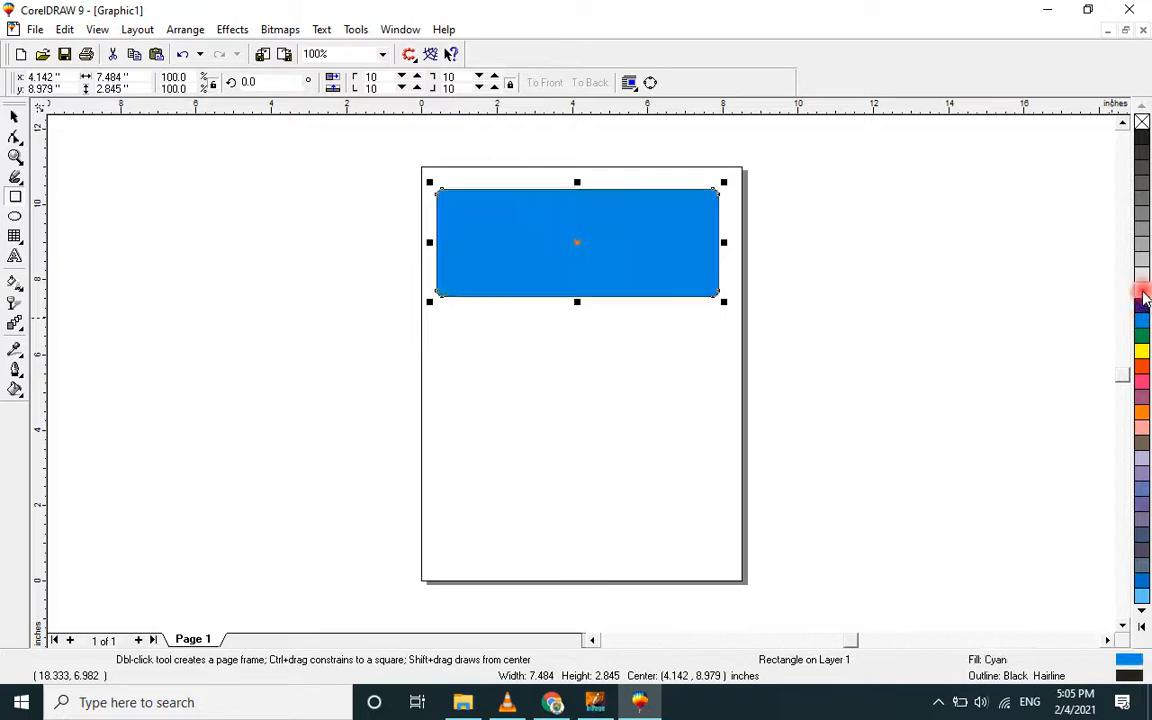
left_click(1143, 293)
left_click(913, 252)
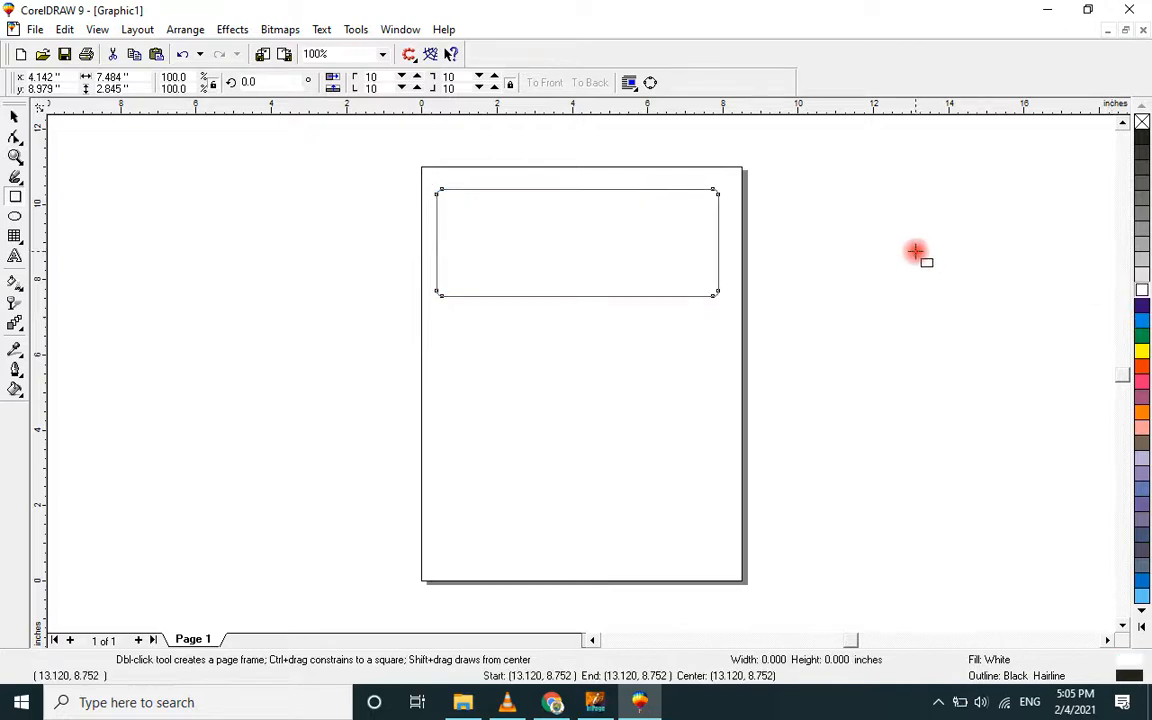
left_click(14, 115)
left_click(607, 239)
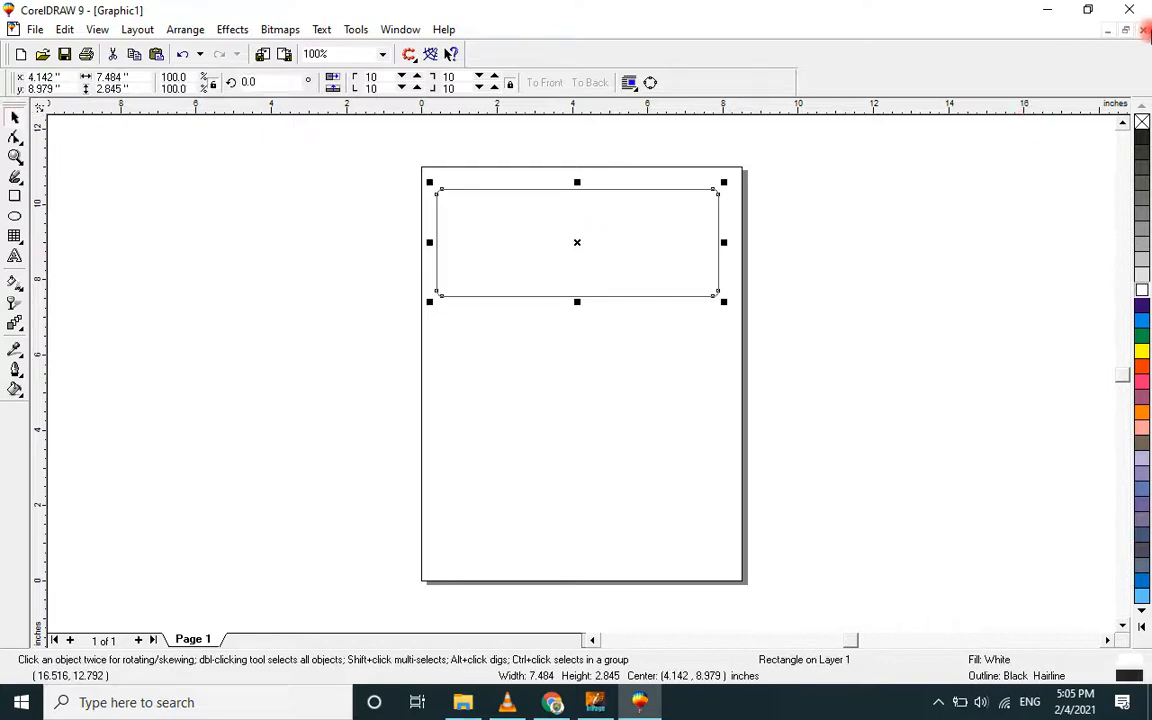
- Start closing the drawing and cancel at the save prompt
left_click(1143, 30)
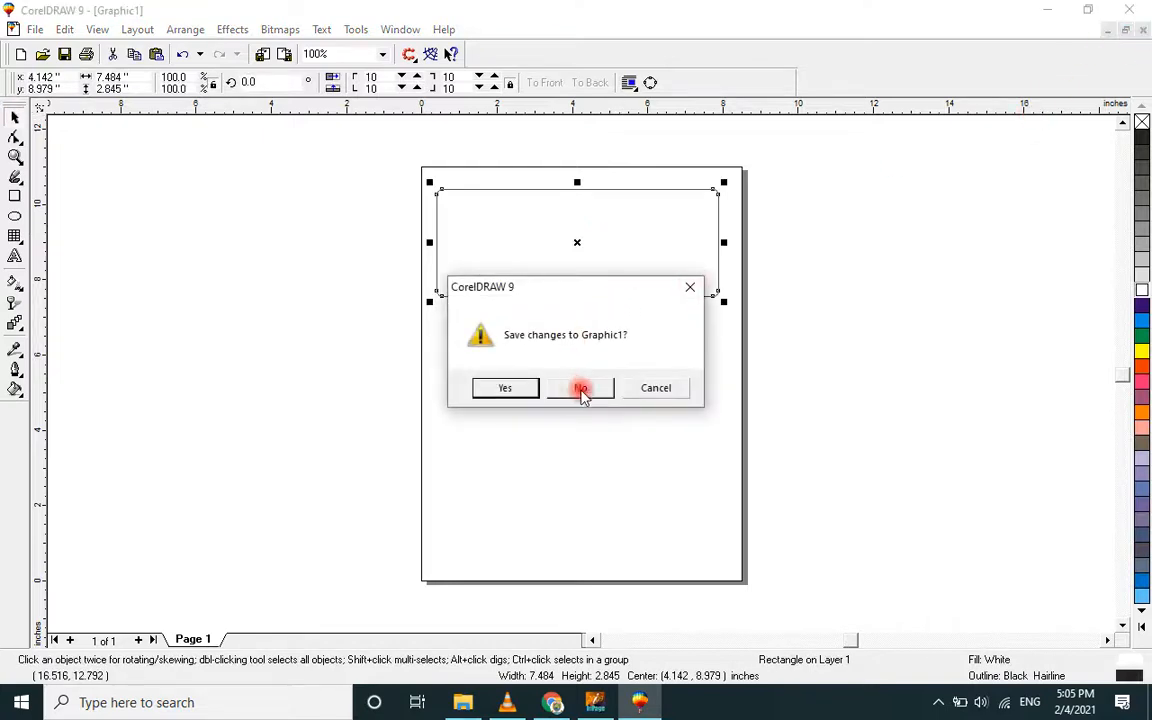
left_click(643, 391)
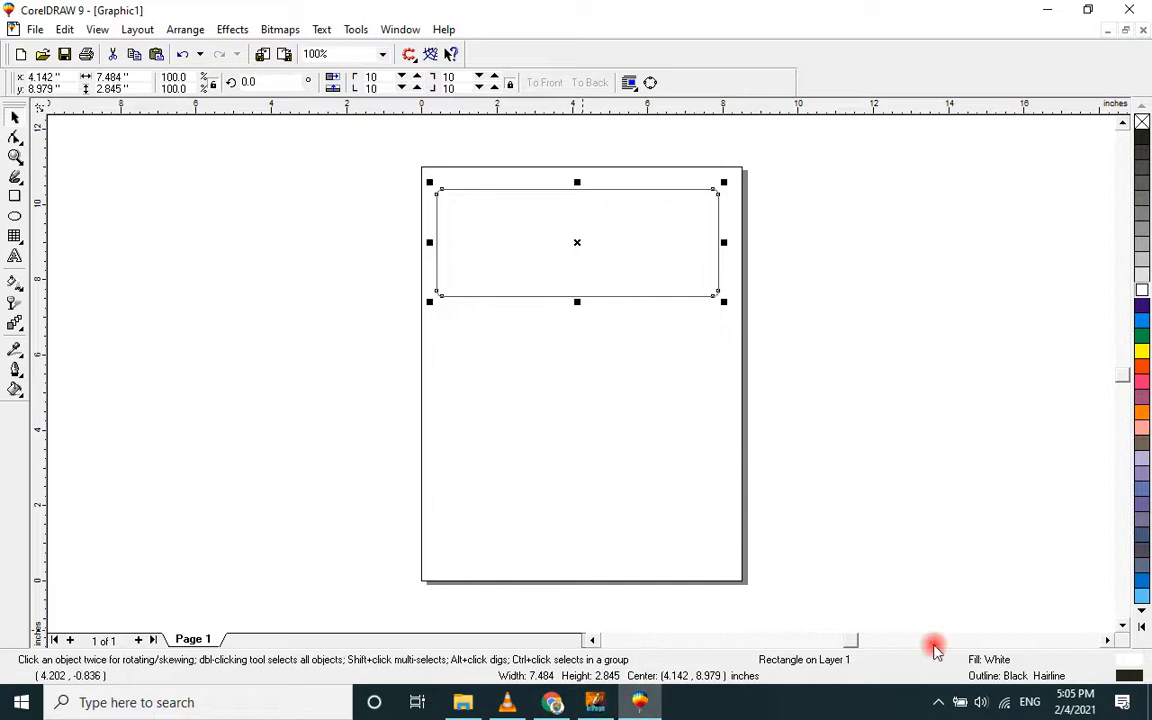